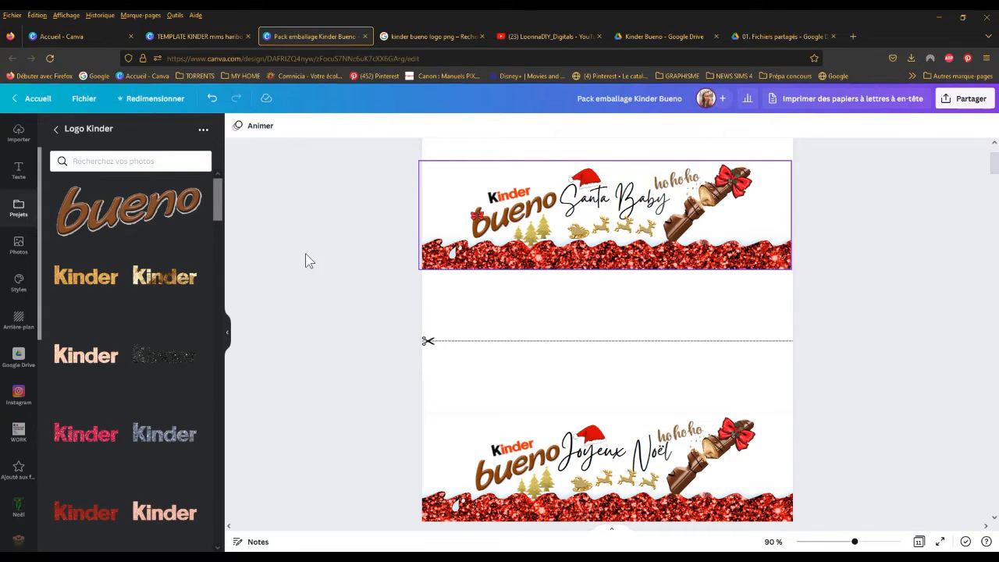
Step: Look through the Logo Kinder folder and the backgrounds in the Courbes + fond blanc folder
left_click_drag(211, 206, 278, 245)
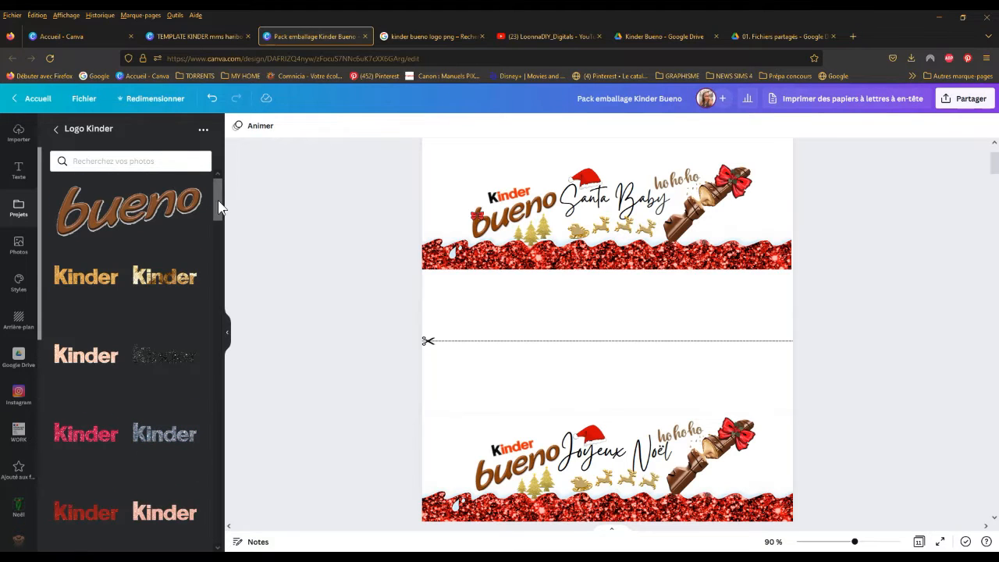
left_click_drag(216, 205, 194, 195)
left_click(51, 128)
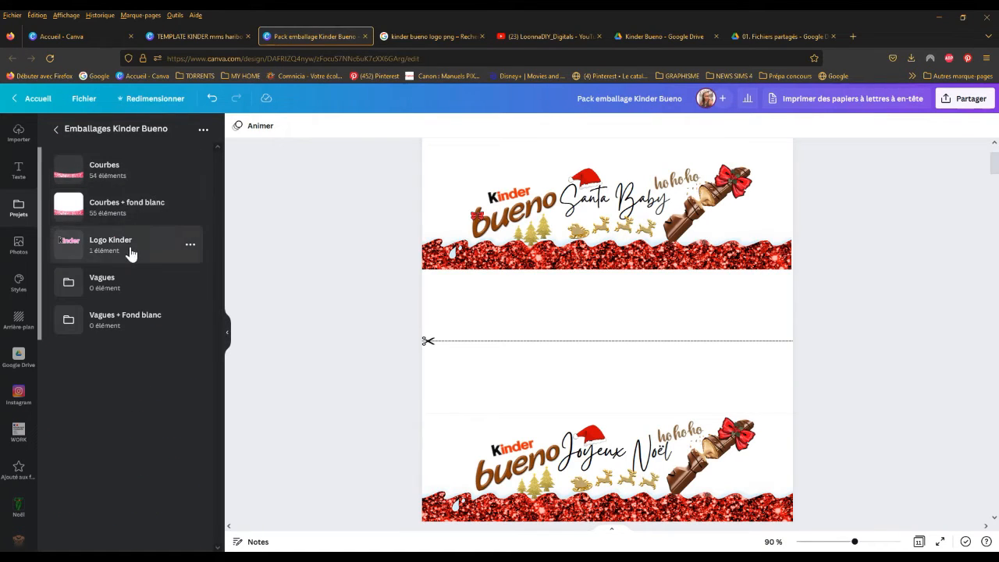
left_click(130, 205)
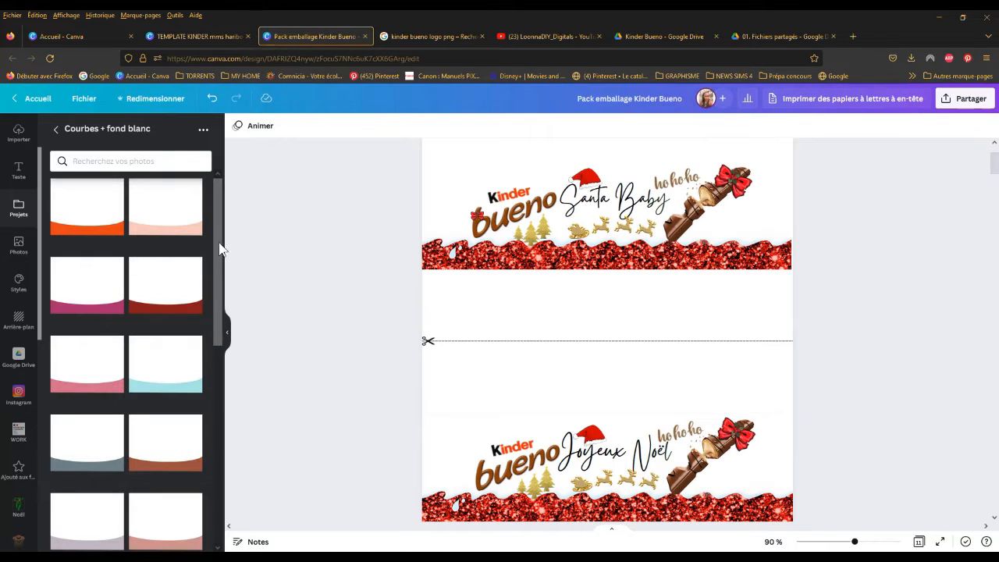
left_click_drag(219, 232, 233, 441)
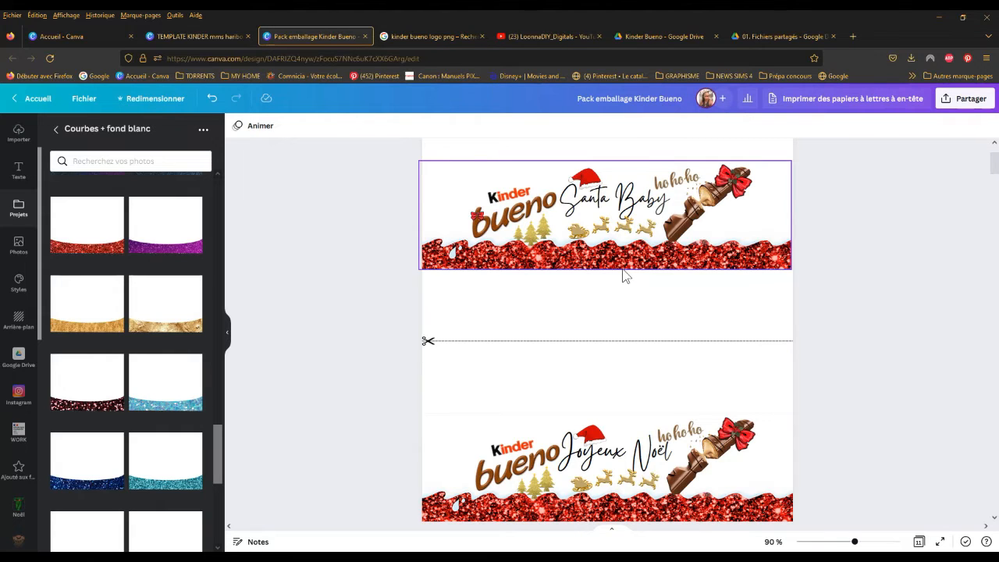
left_click(650, 306)
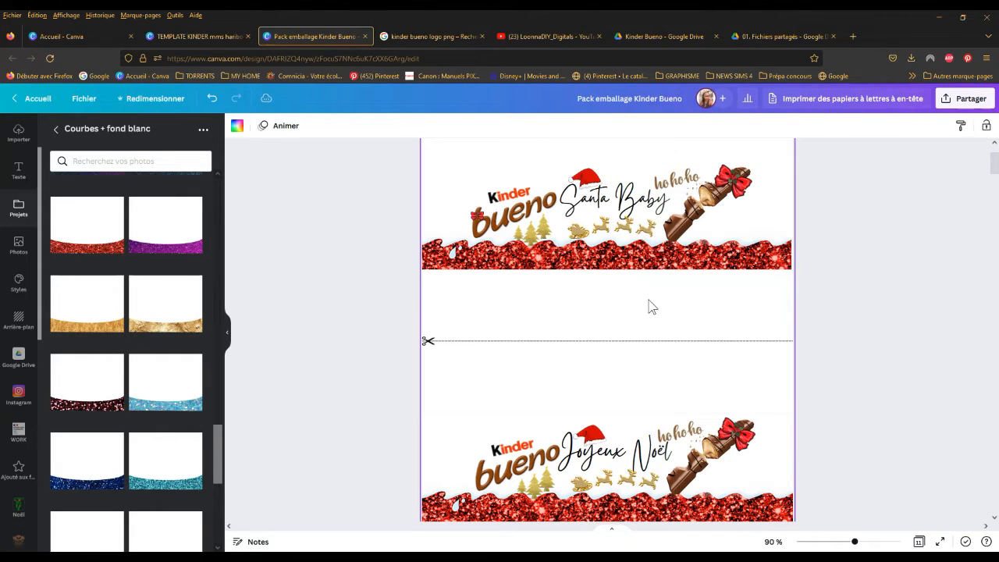
Step: Look over the Google Images results for "kinder bueno logo png" and return to the Pack emballage Kinder Bueno design
left_click(426, 39)
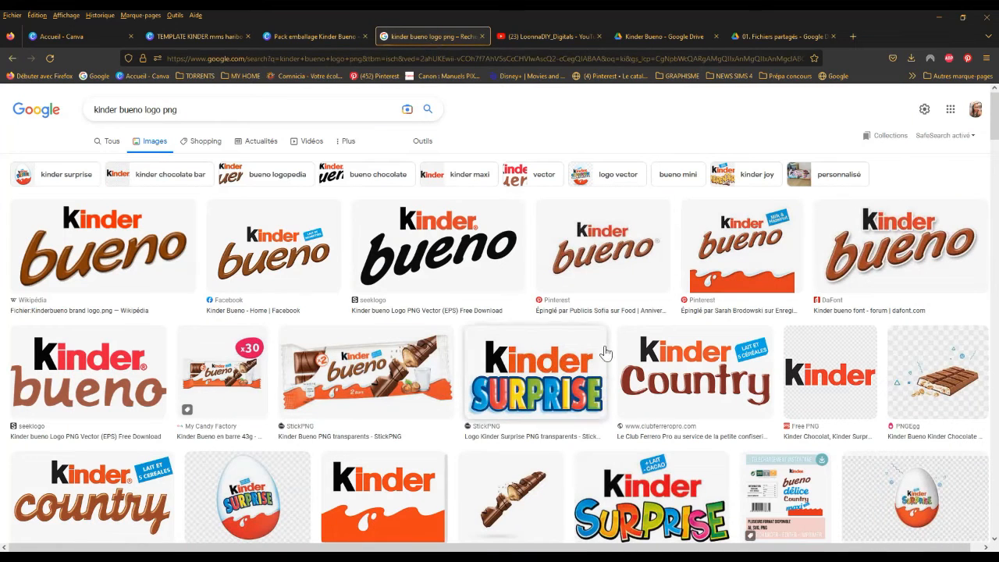
mouse_move(995, 118)
left_mouse_down()
mouse_move(994, 180)
mouse_move(995, 123)
left_mouse_up()
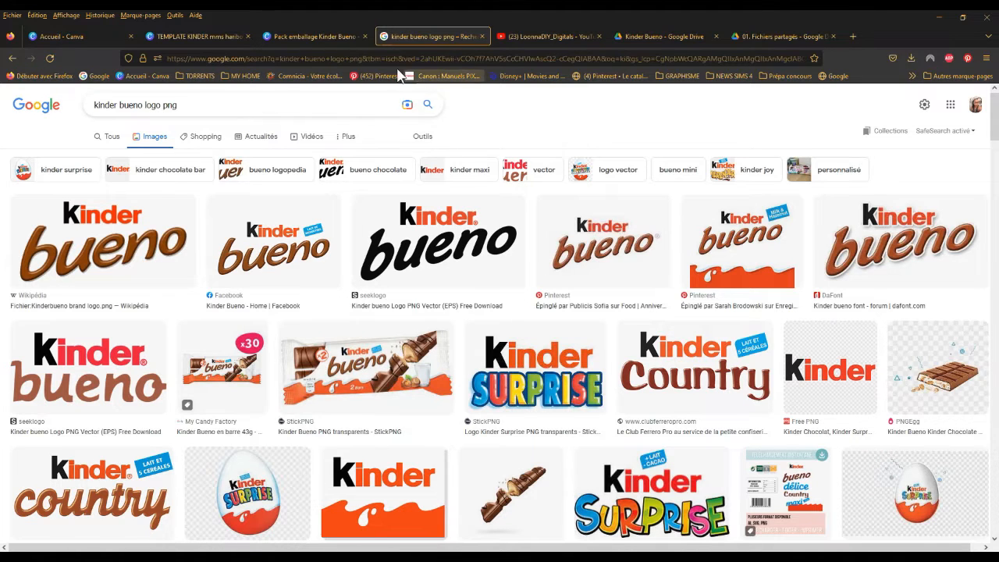
left_click(336, 36)
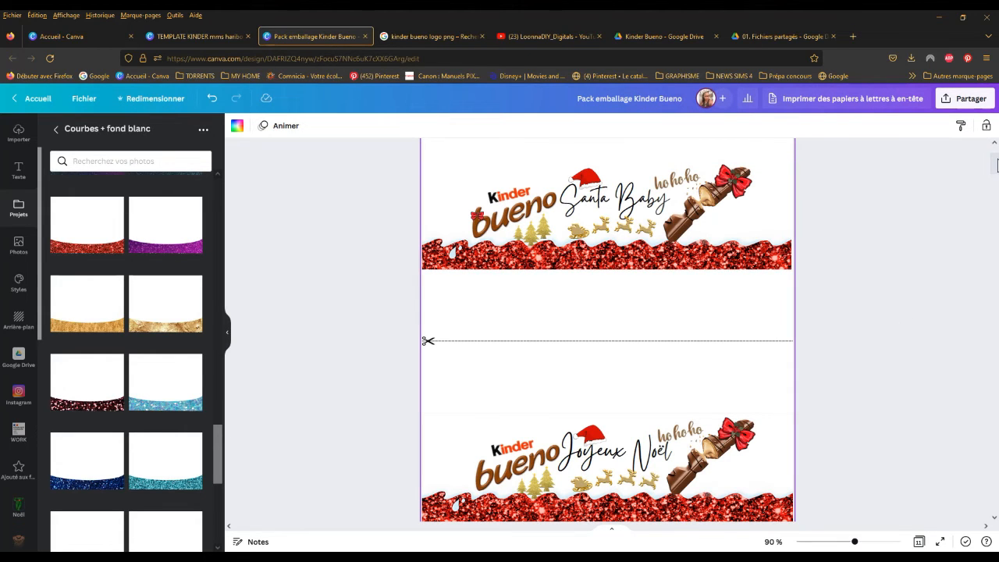
Step: Review the Christmas wrapper page, the page with only the red glitter wave, and the remaining Courbes + fond blanc backgrounds
left_click_drag(998, 160, 997, 167)
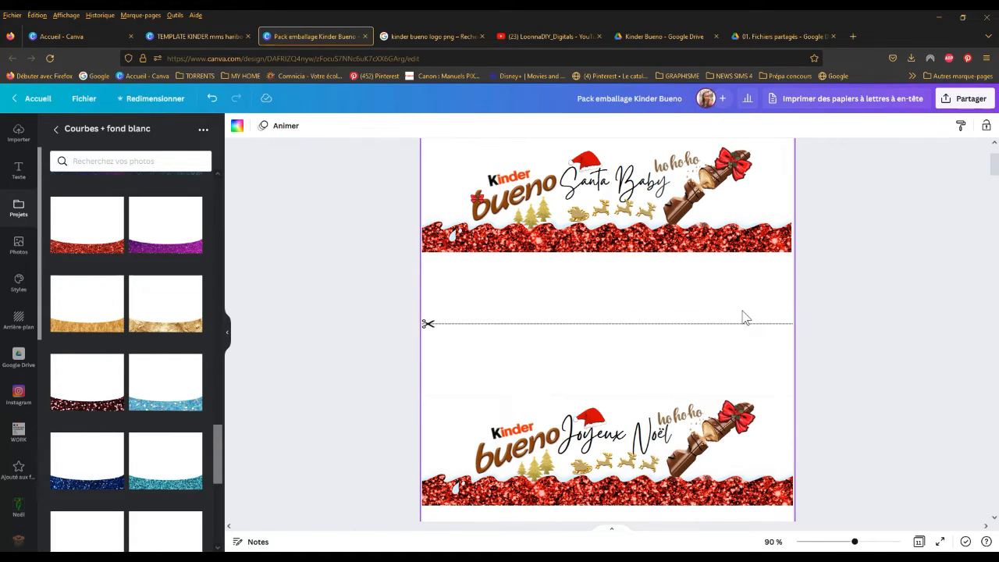
left_click_drag(996, 178, 998, 204)
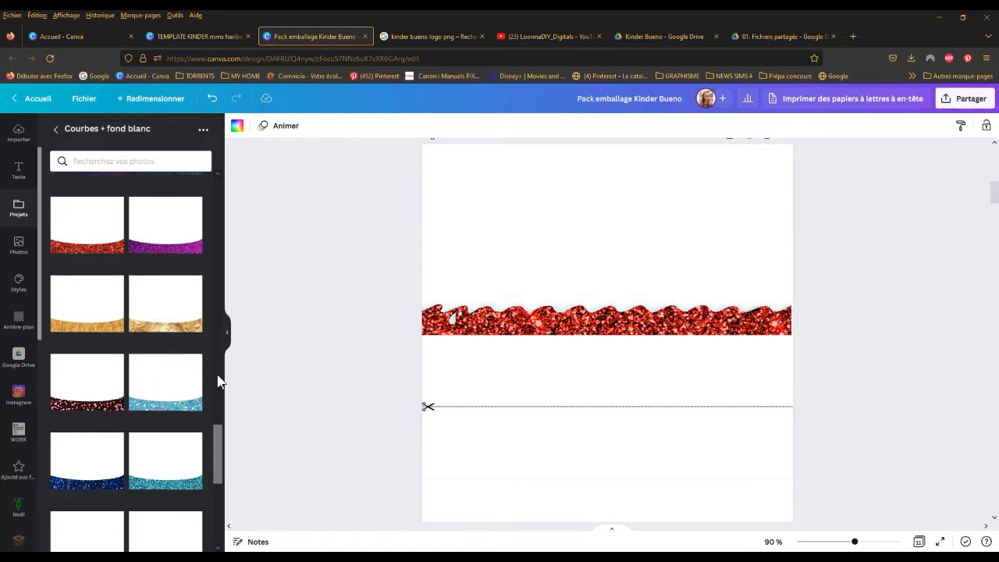
left_click_drag(218, 464, 227, 546)
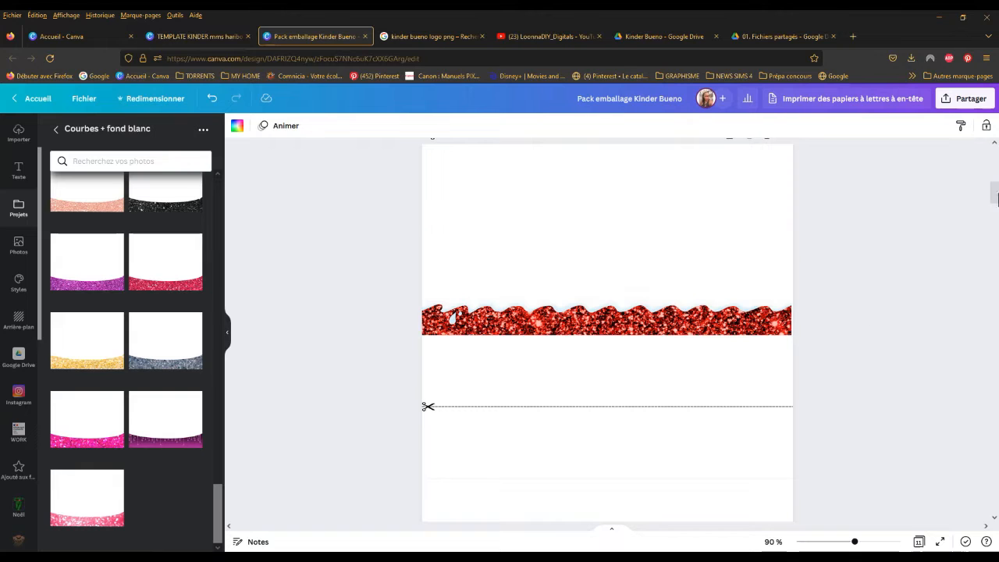
left_click_drag(997, 187, 993, 164)
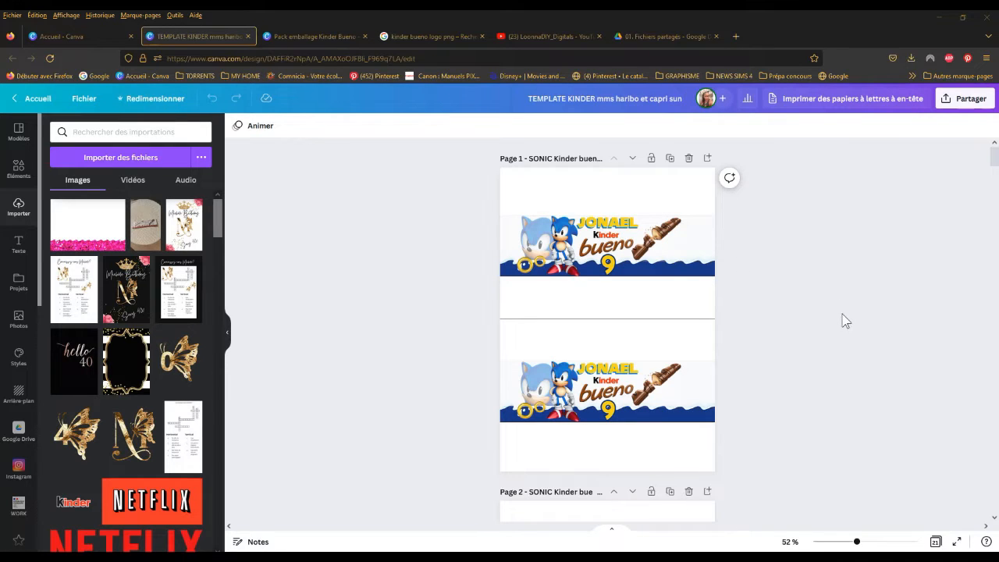
Step: Examine the personalised Kinder Bueno wrapper examples on pages 1 to 3 of the TEMPLATE KINDER design
left_click_drag(995, 164, 998, 188)
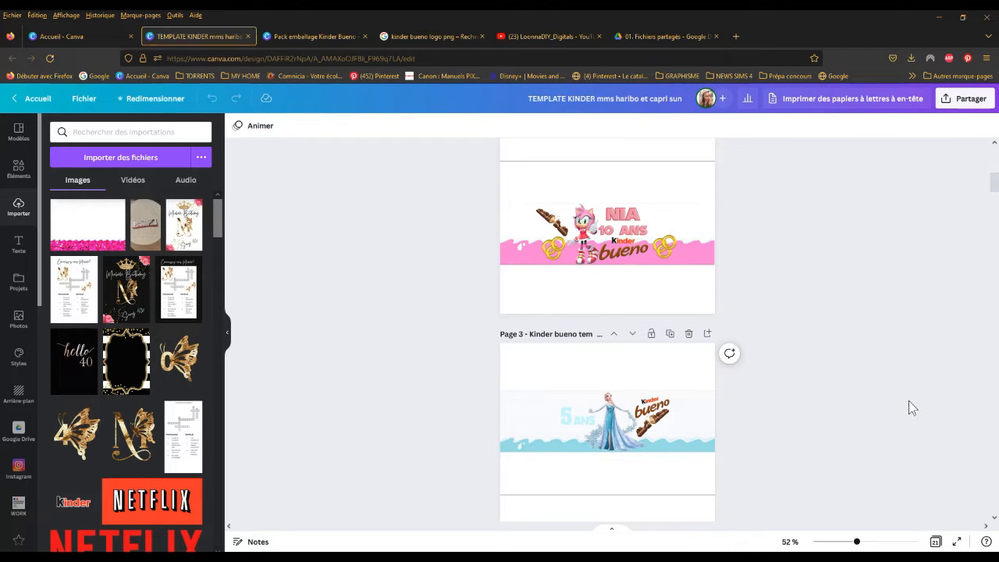
left_click(228, 335)
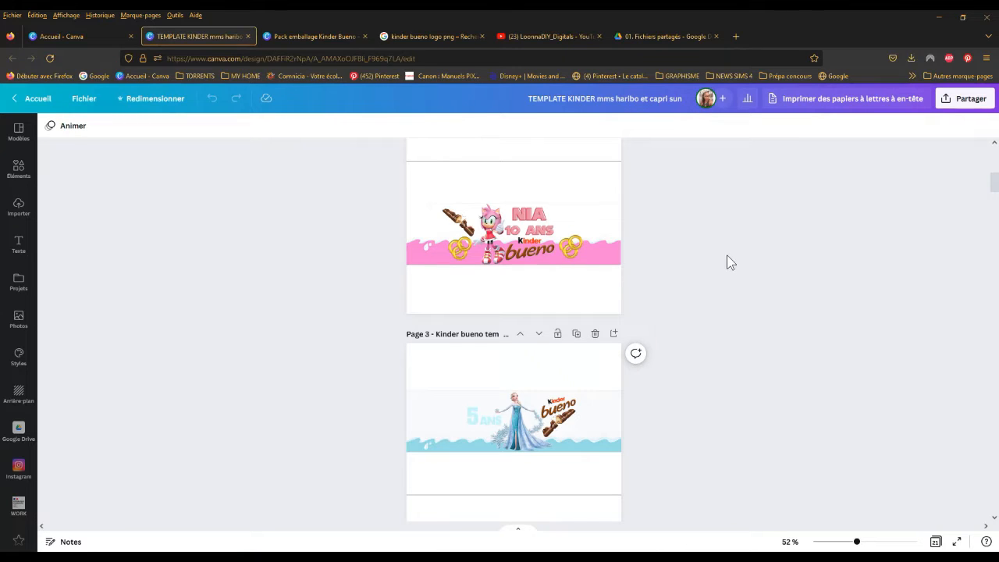
left_click_drag(997, 185, 997, 149)
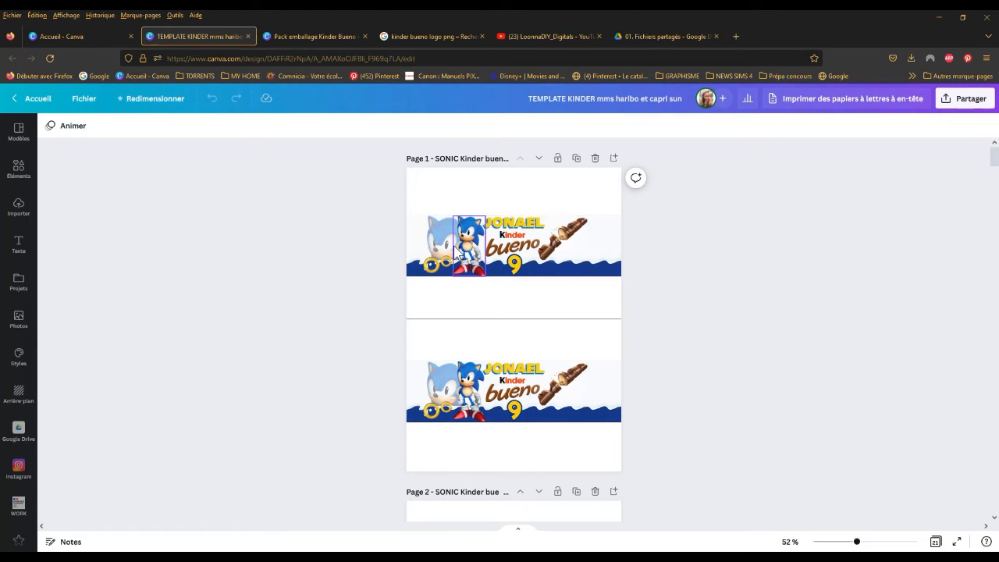
mouse_move(998, 160)
left_mouse_down()
mouse_move(998, 184)
mouse_move(988, 161)
left_mouse_up()
left_click(488, 262)
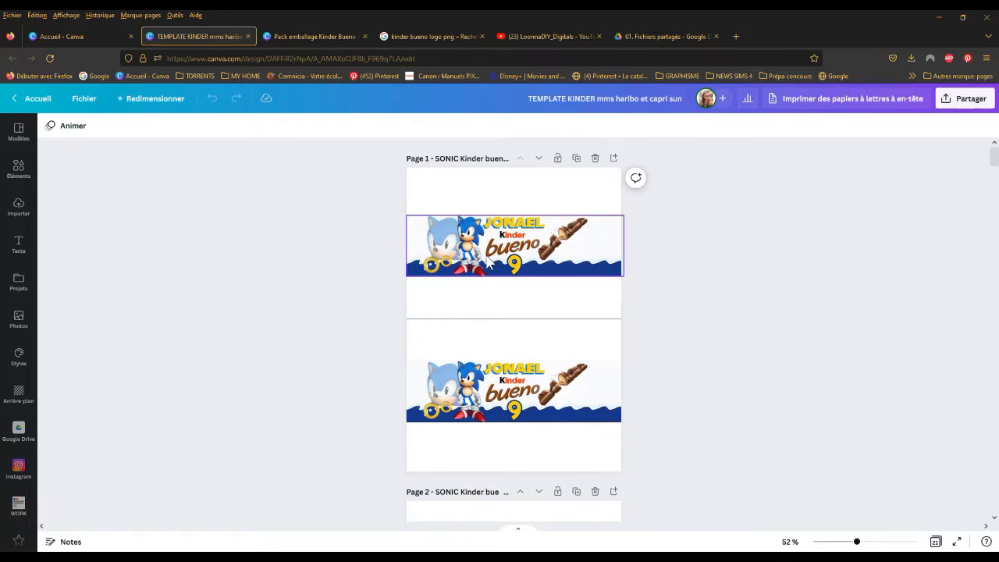
left_click(474, 279)
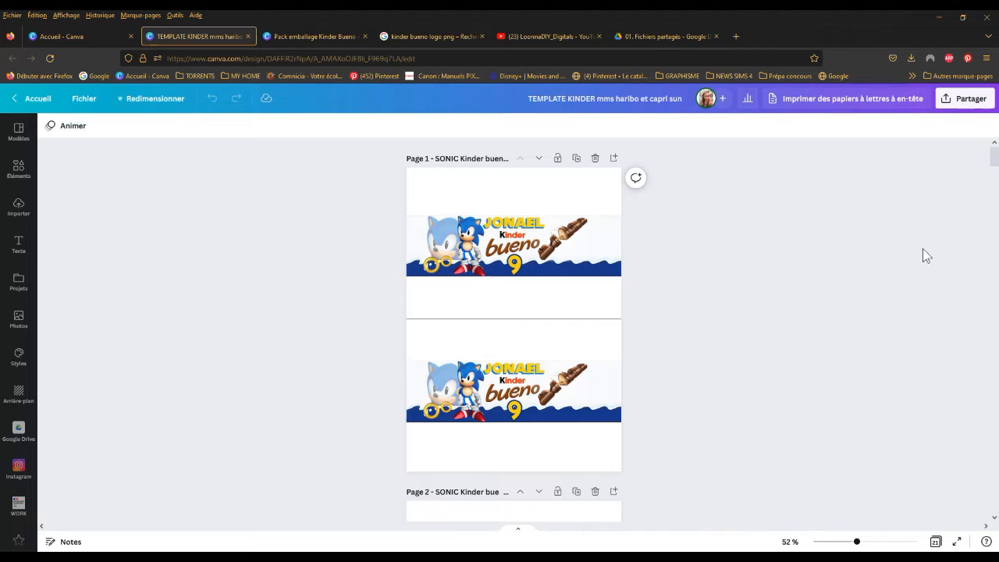
left_click_drag(996, 168, 998, 179)
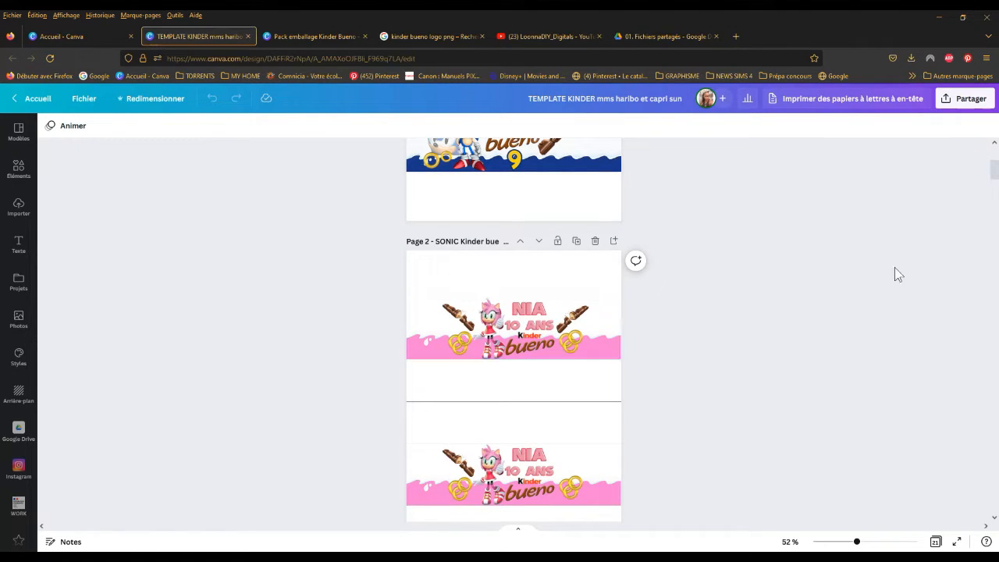
left_click_drag(995, 173, 998, 194)
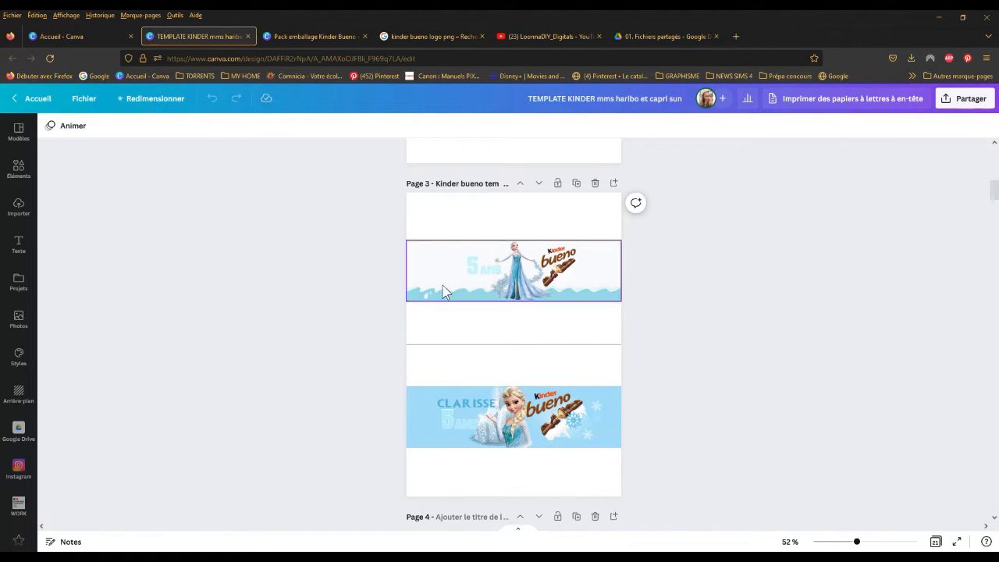
scroll(704, 336, "up", 1)
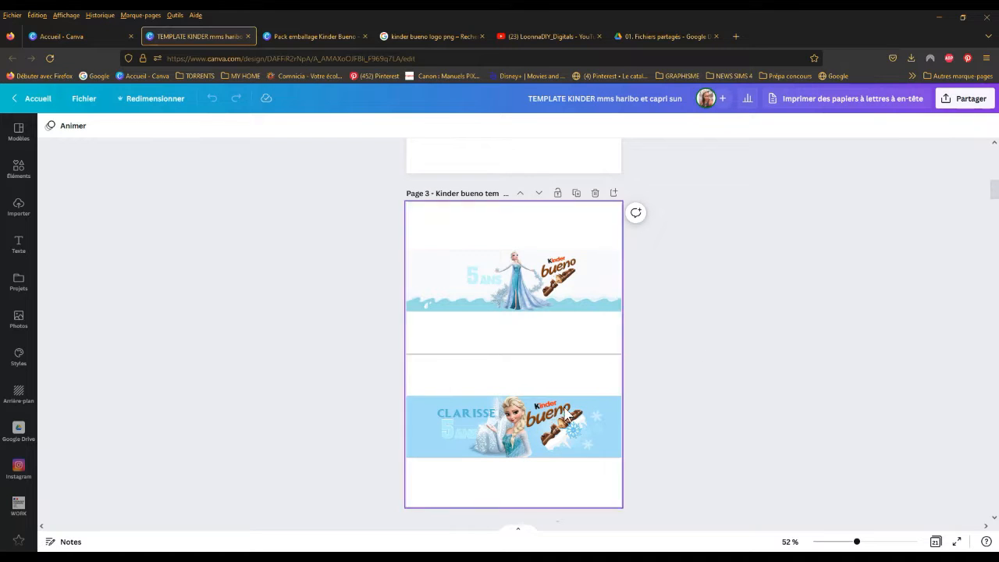
Step: Switch to the Pack emballage Kinder Bueno design and review its Christmas wrappers on page 1
left_click(316, 36)
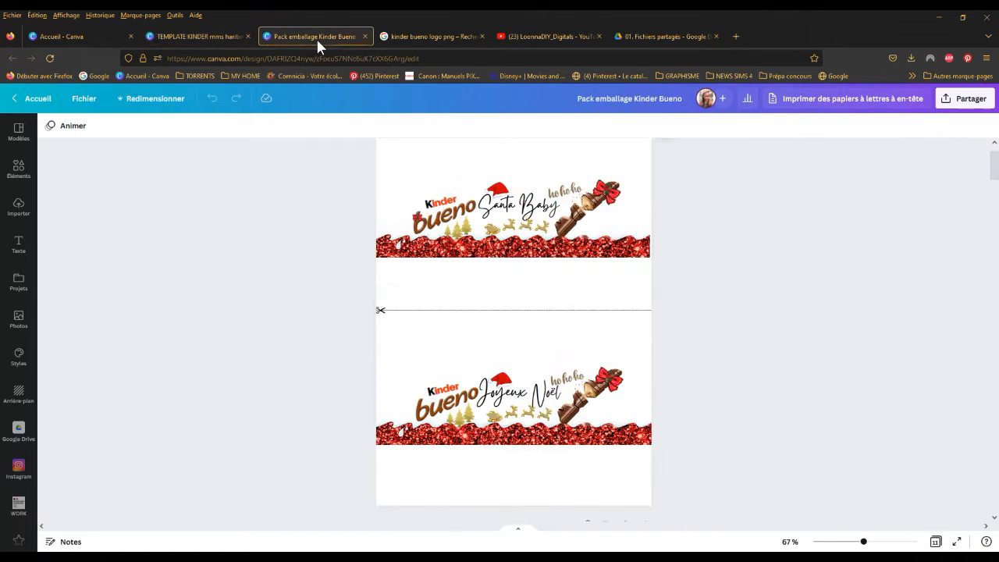
scroll(994, 175, "down", 5)
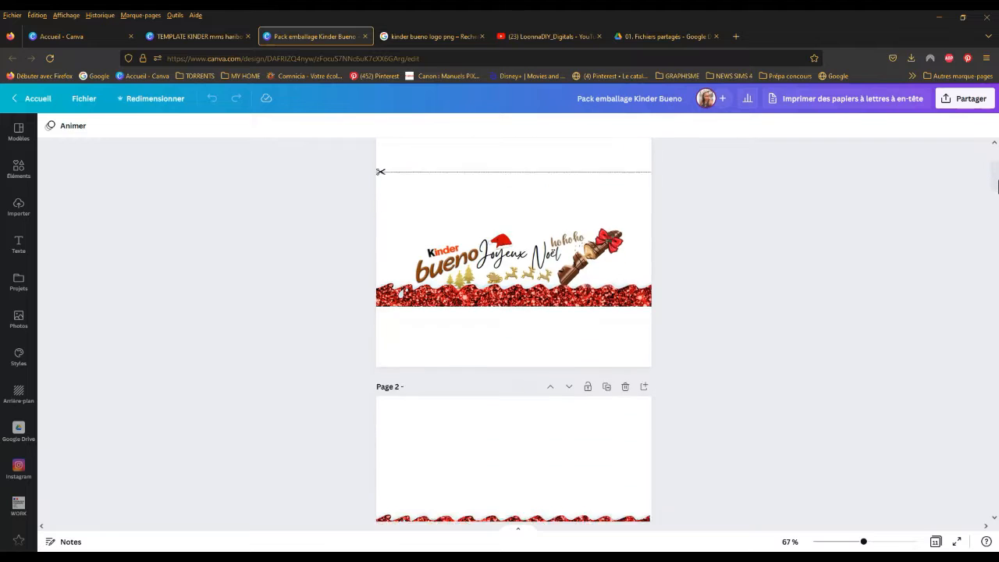
left_click_drag(993, 169, 994, 172)
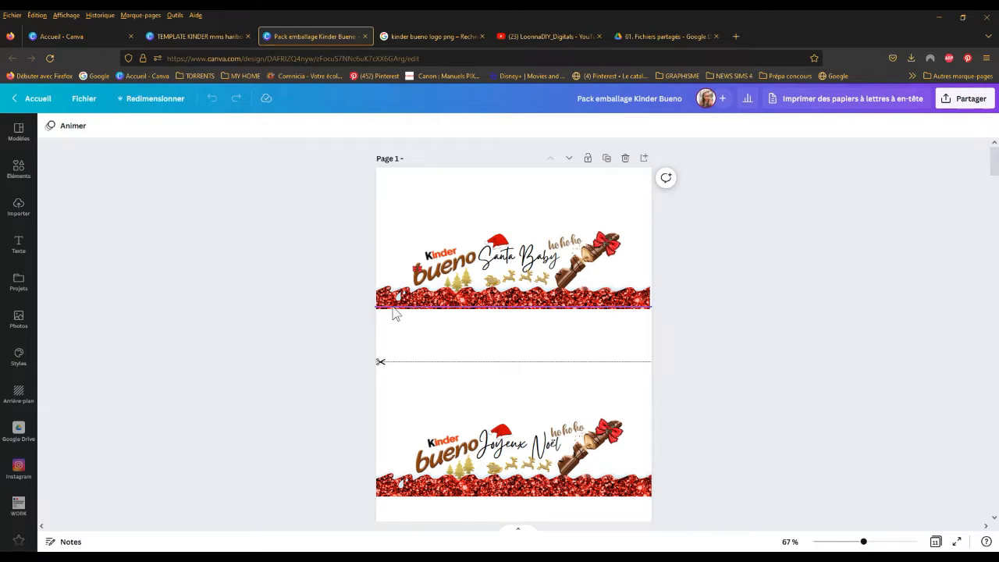
Step: Open the Emballages Kinder Bueno folder among the project folders
left_click(19, 207)
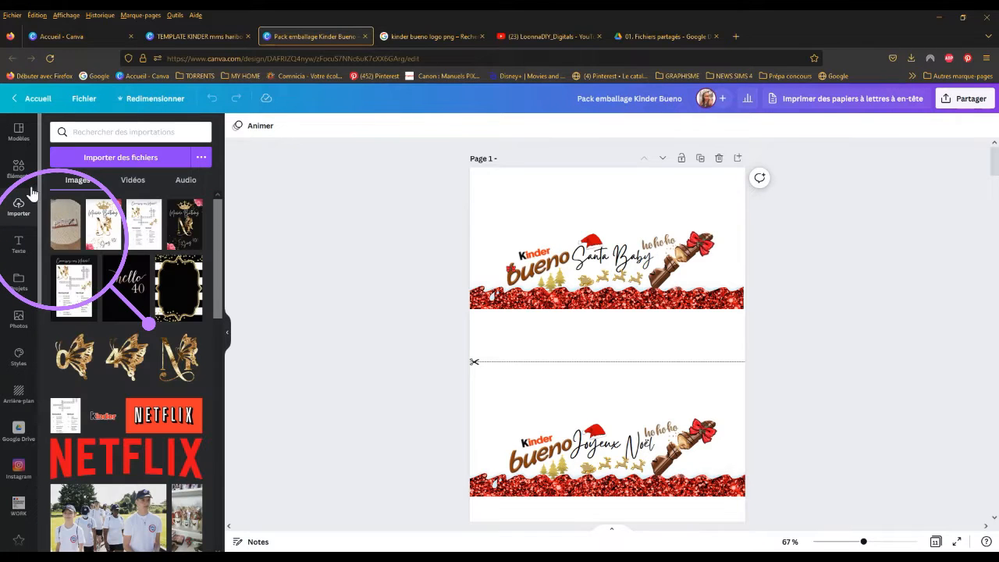
left_click(20, 287)
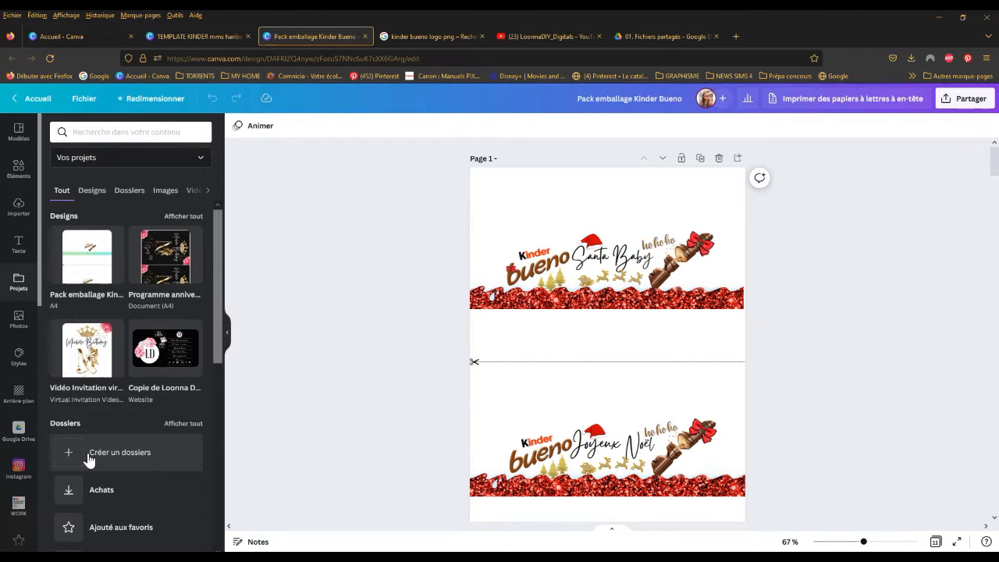
left_click(127, 194)
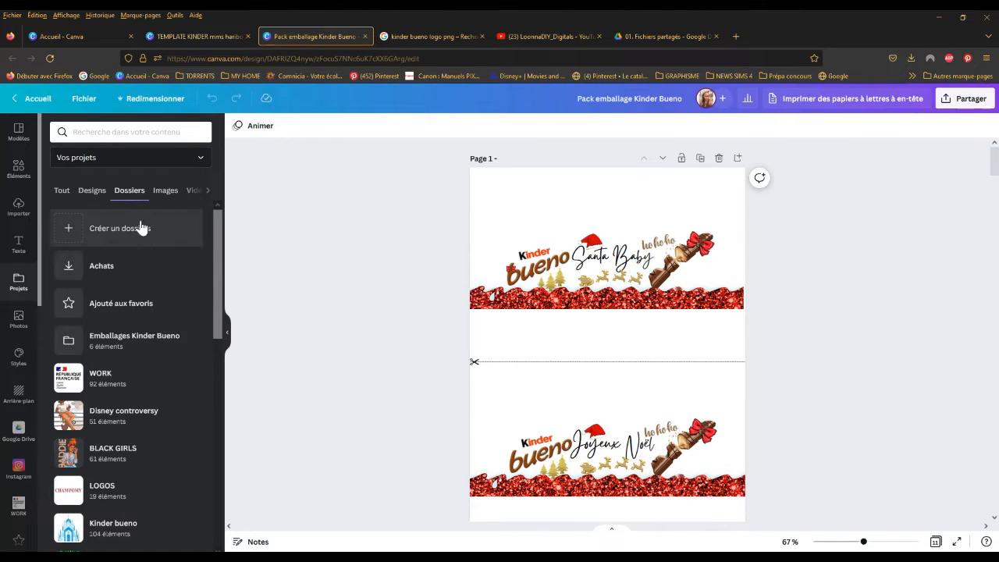
left_click(145, 346)
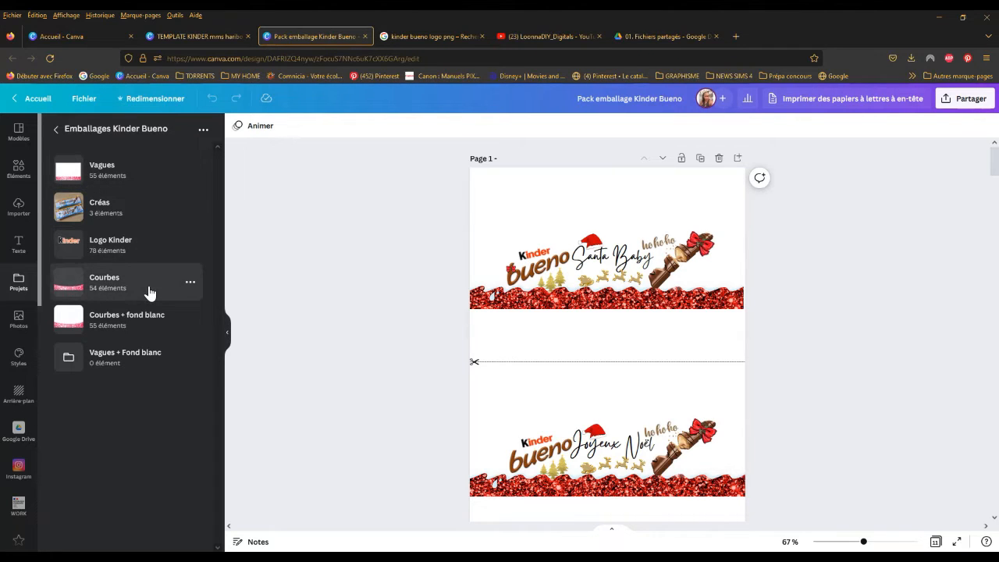
Step: Look through the wave backgrounds in the Vagues folder and return to the Emballages Kinder Bueno folder
left_click(129, 175)
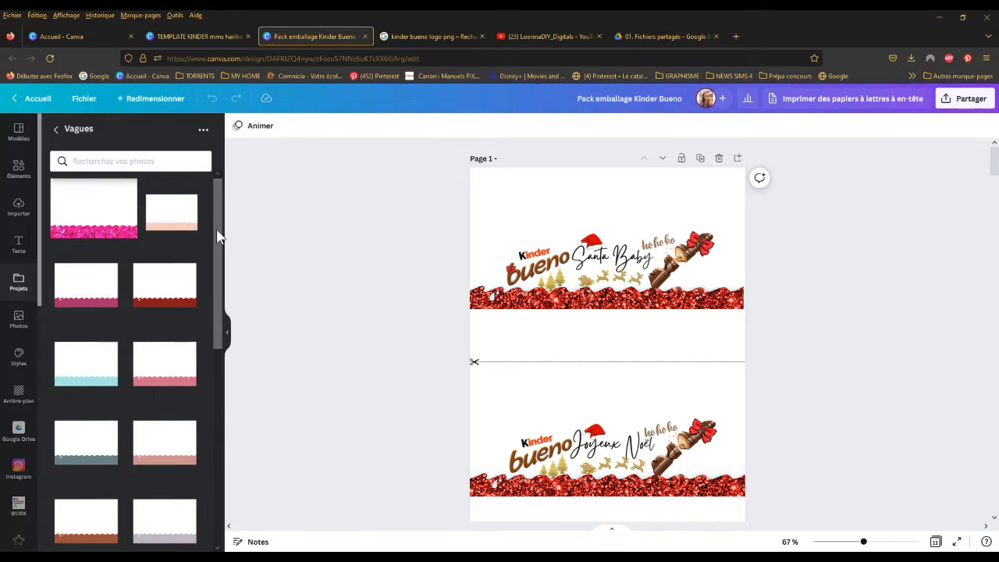
left_click_drag(221, 257, 242, 207)
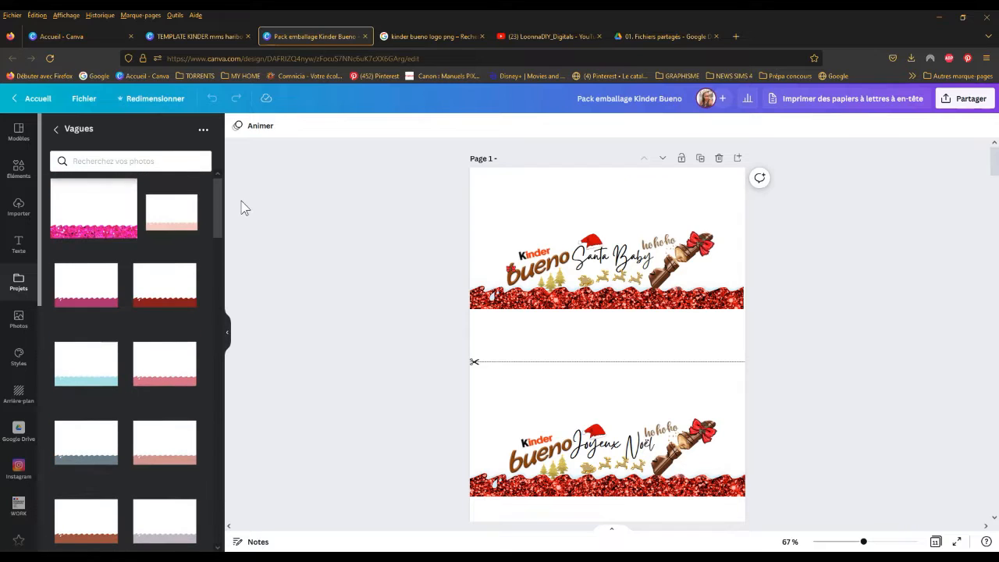
left_click(58, 130)
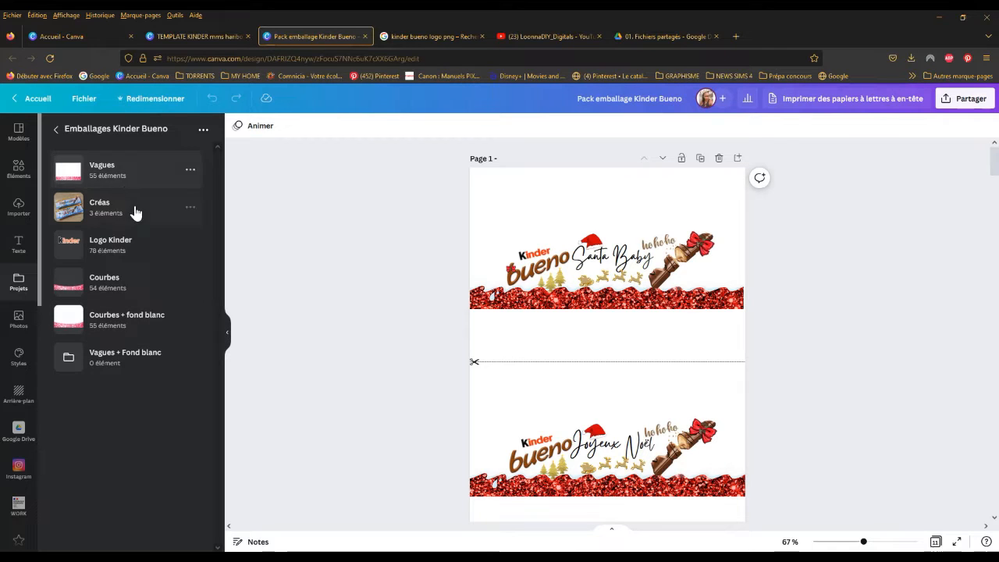
Step: Upload the plain-colour wave PNG files from the Vagues couleurs unies folder into the Vagues + Fond blanc project folder
left_click(124, 356)
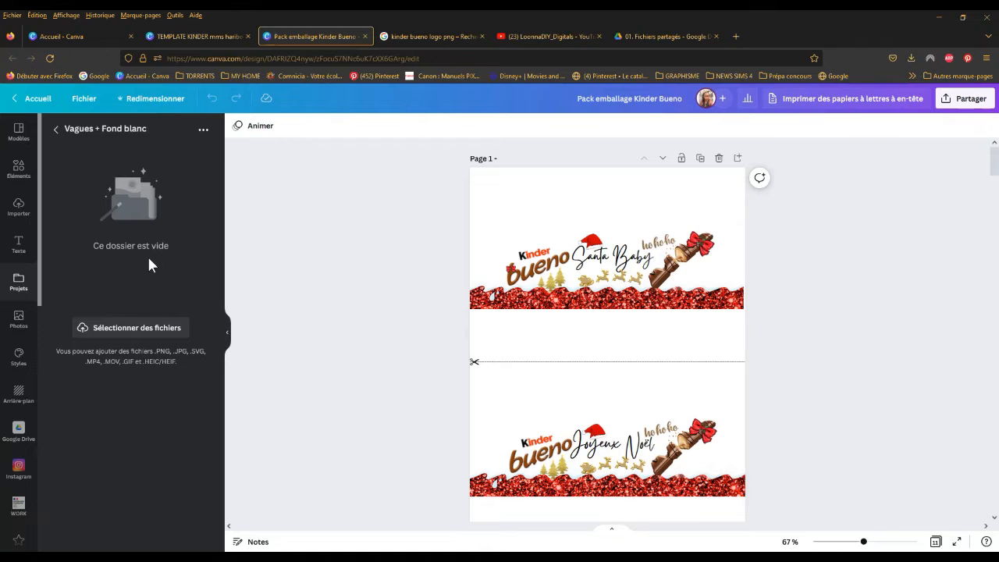
left_click(153, 327)
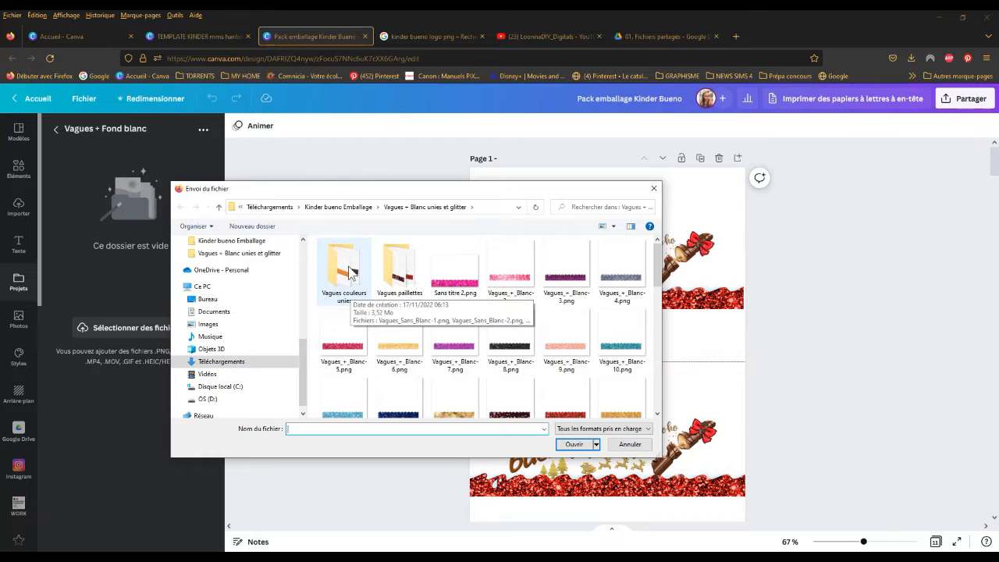
double_click(349, 272)
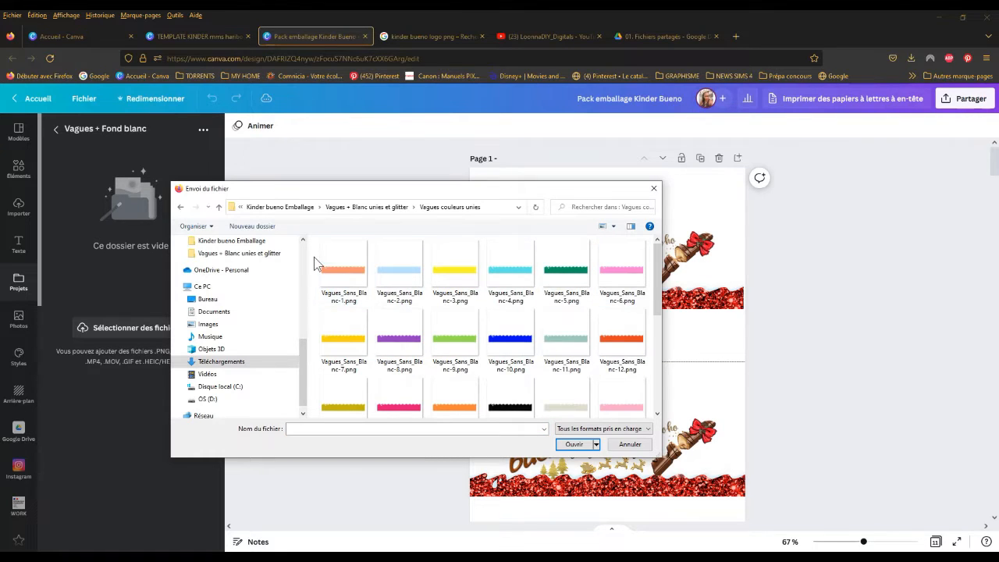
left_click_drag(317, 260, 664, 455)
left_click(578, 447)
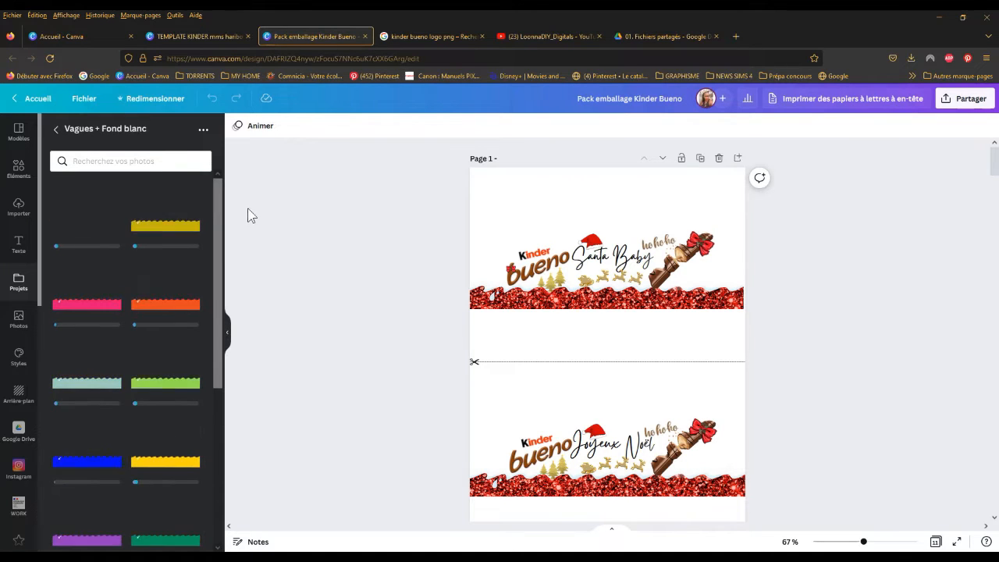
left_click_drag(223, 196, 218, 164)
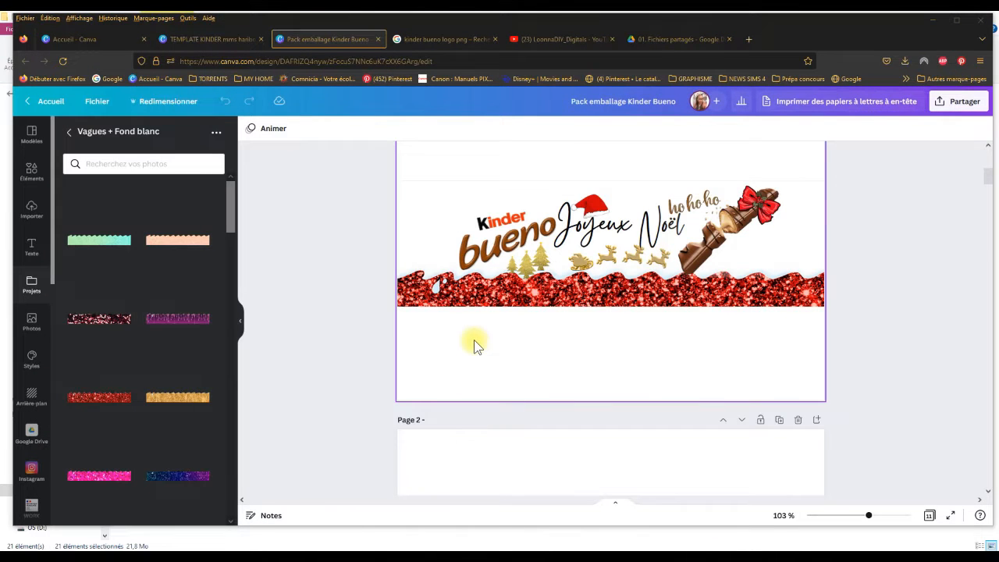
Step: Examine the blank Kinder Bueno template on page 3, including its guide lines and scissors cut line
left_click_drag(229, 201, 235, 182)
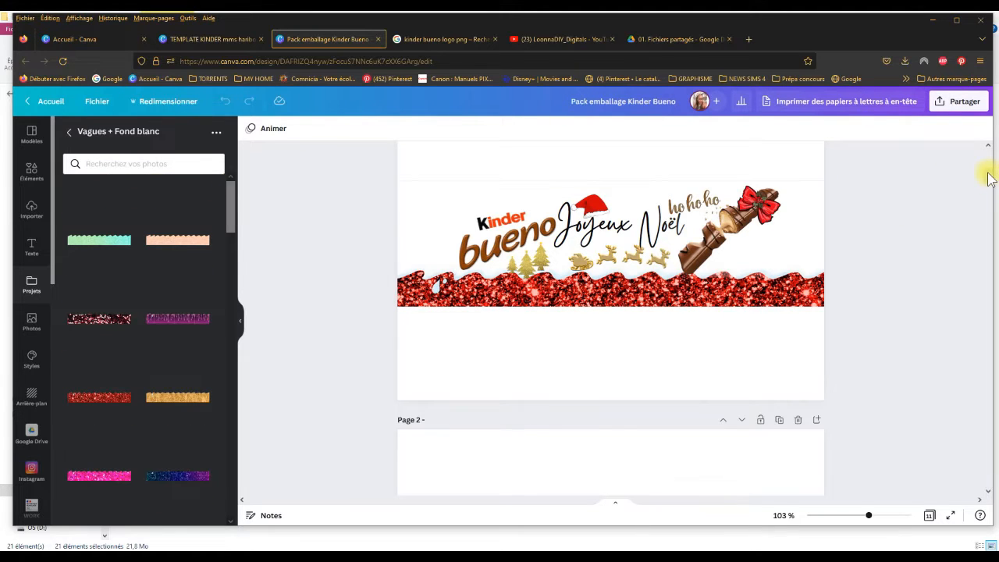
left_click_drag(988, 175, 997, 233)
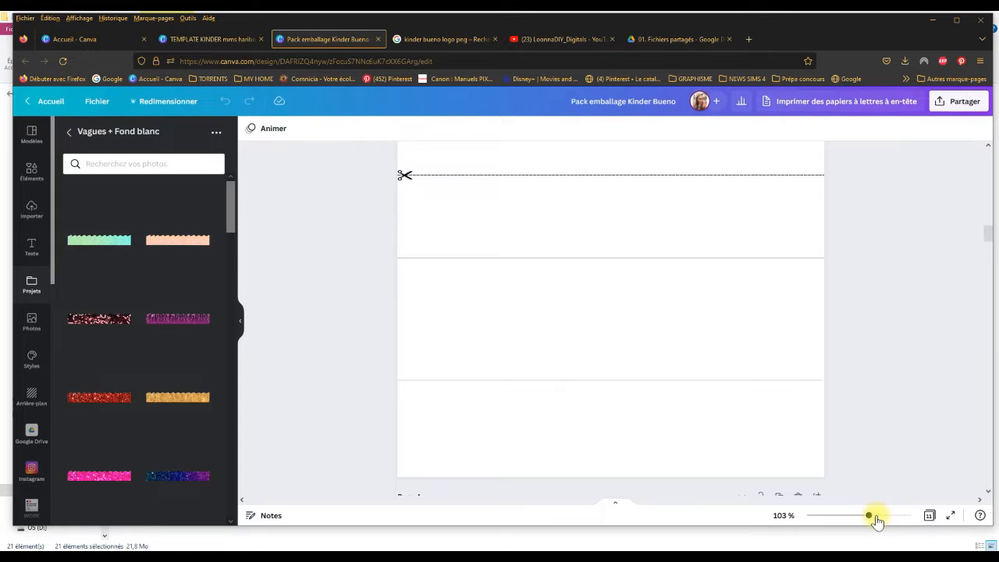
left_click_drag(872, 518, 862, 517)
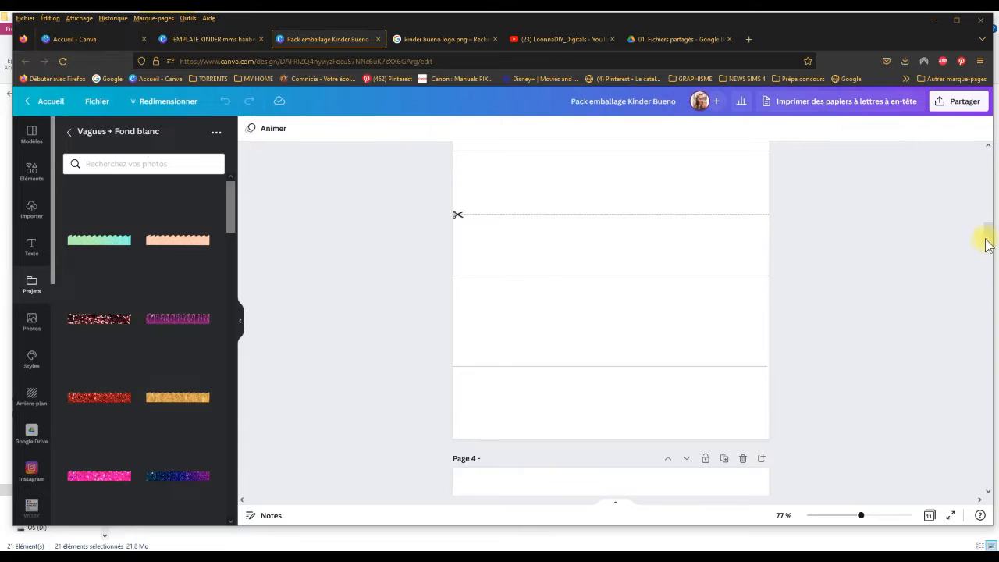
left_click_drag(988, 238, 986, 226)
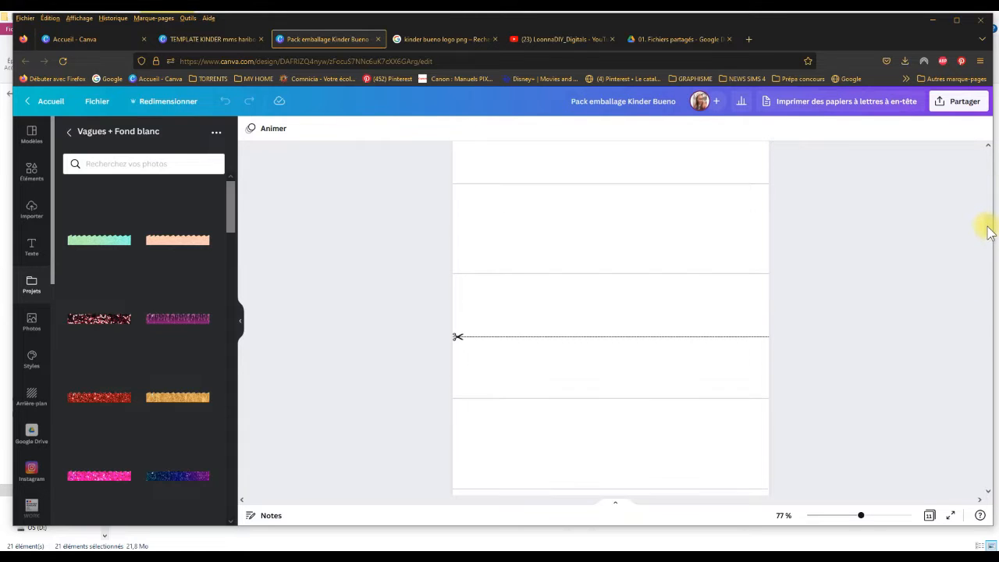
left_click_drag(863, 520, 856, 517)
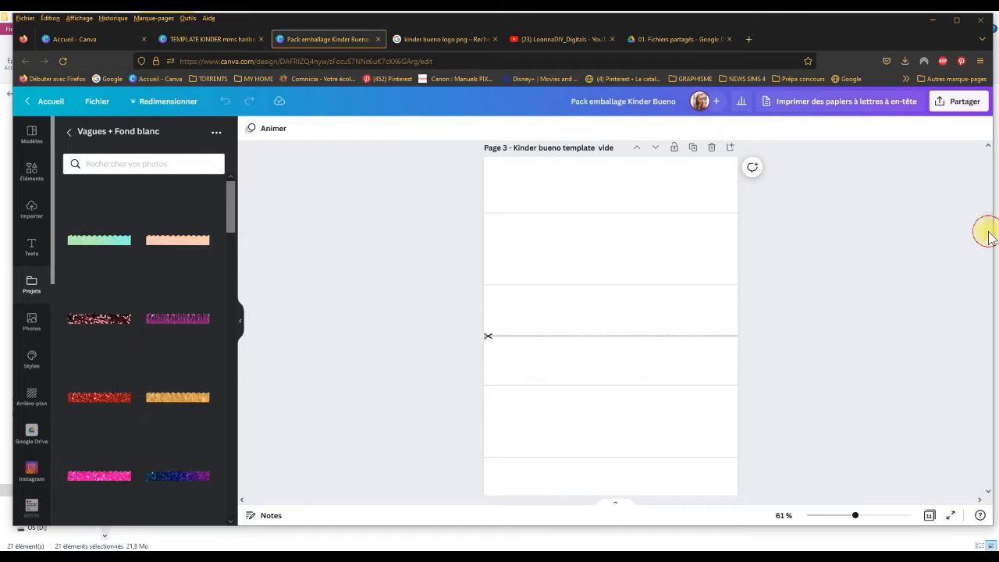
left_click_drag(989, 232, 988, 229)
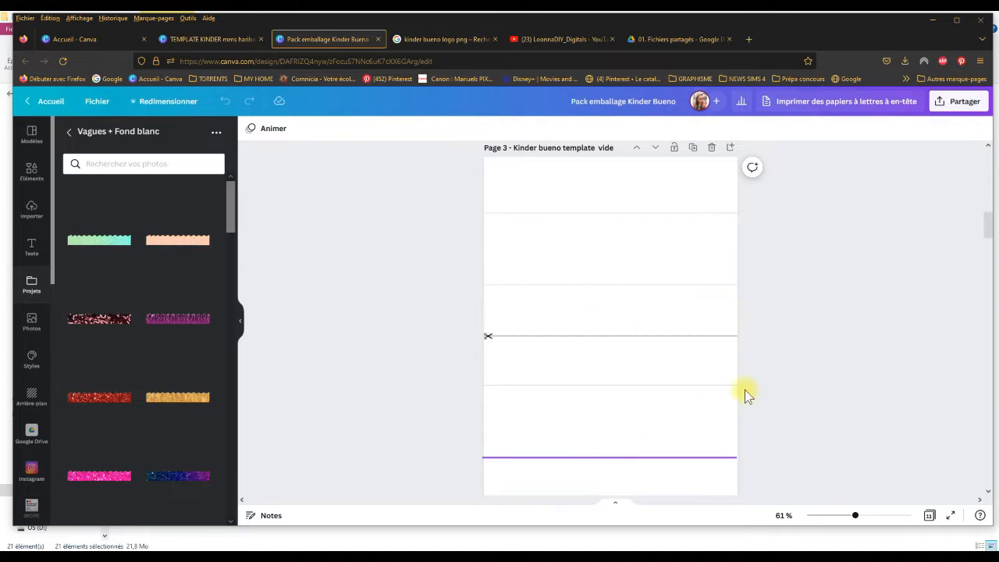
mouse_move(986, 232)
left_mouse_down()
mouse_move(979, 169)
mouse_move(988, 235)
left_mouse_up()
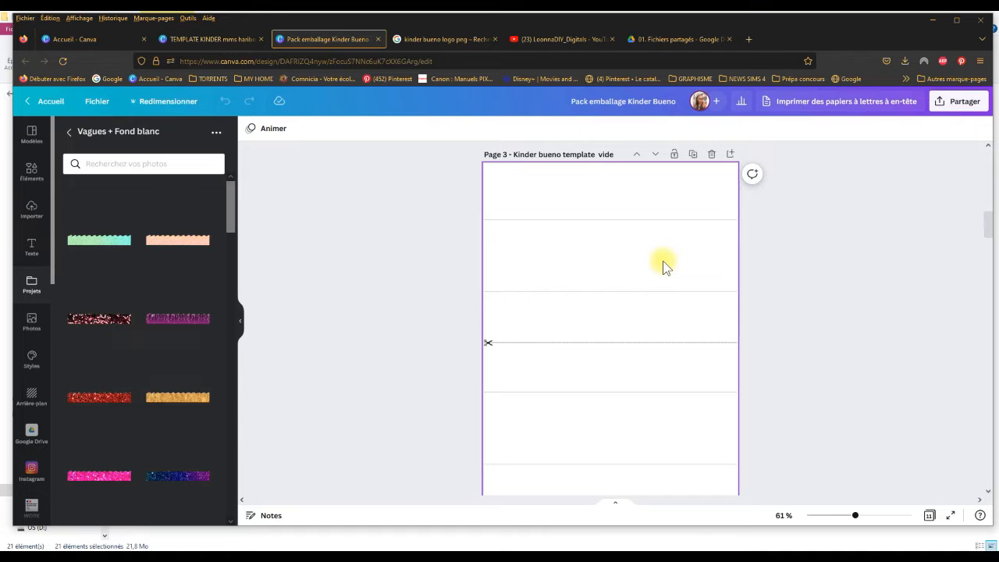
scroll(990, 233, "down", 2)
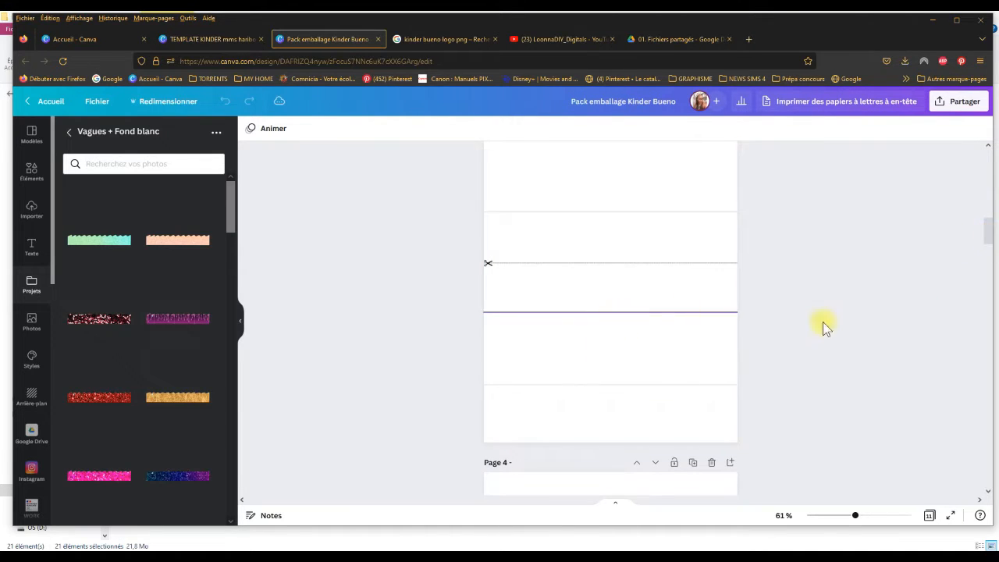
scroll(985, 234, "up", 4)
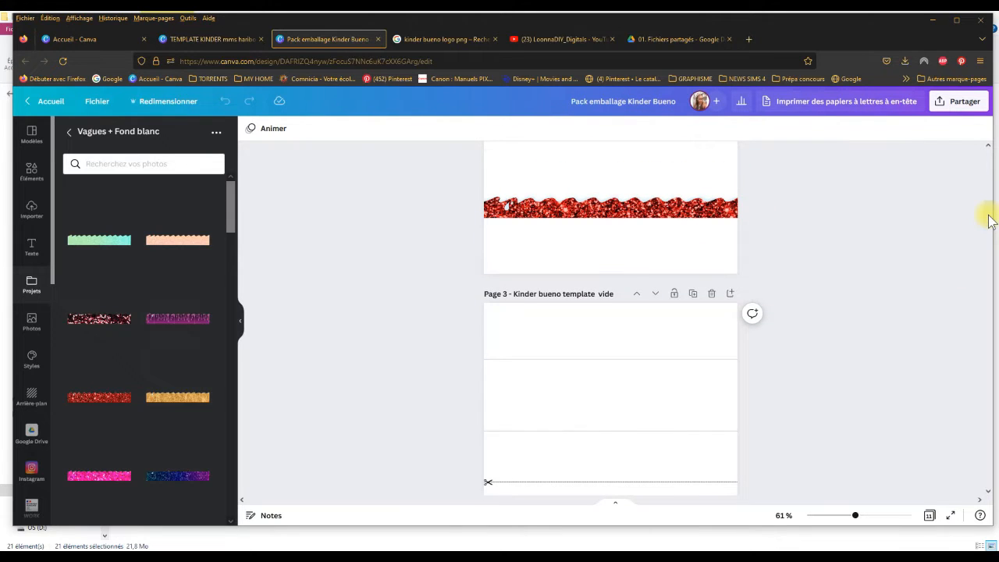
Step: Unlock the uppermost guide line on page 3, set its transparency to 26 and lock it again
left_click(662, 359)
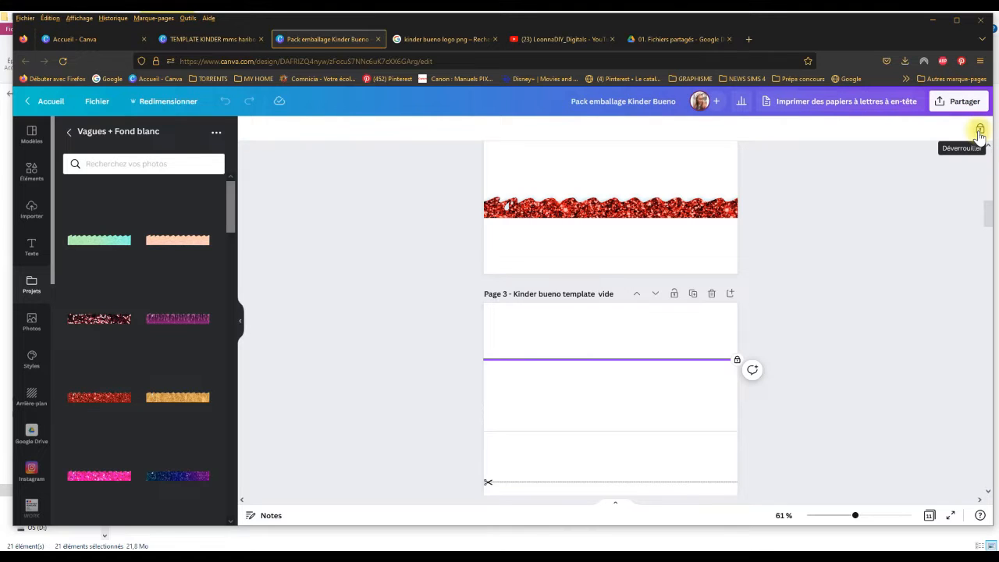
left_click(980, 130)
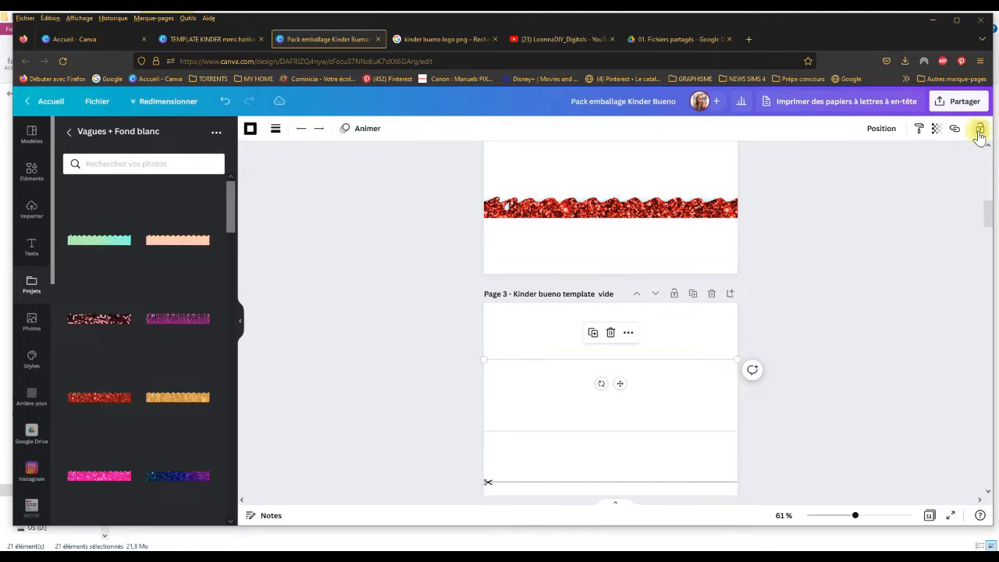
left_click(937, 130)
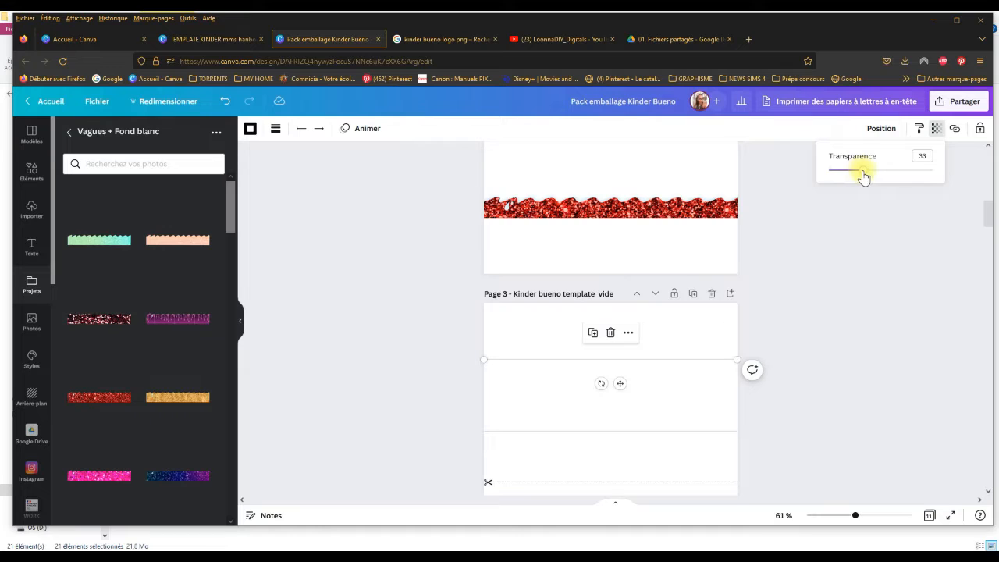
mouse_move(863, 177)
left_mouse_down()
mouse_move(836, 183)
mouse_move(856, 185)
left_mouse_up()
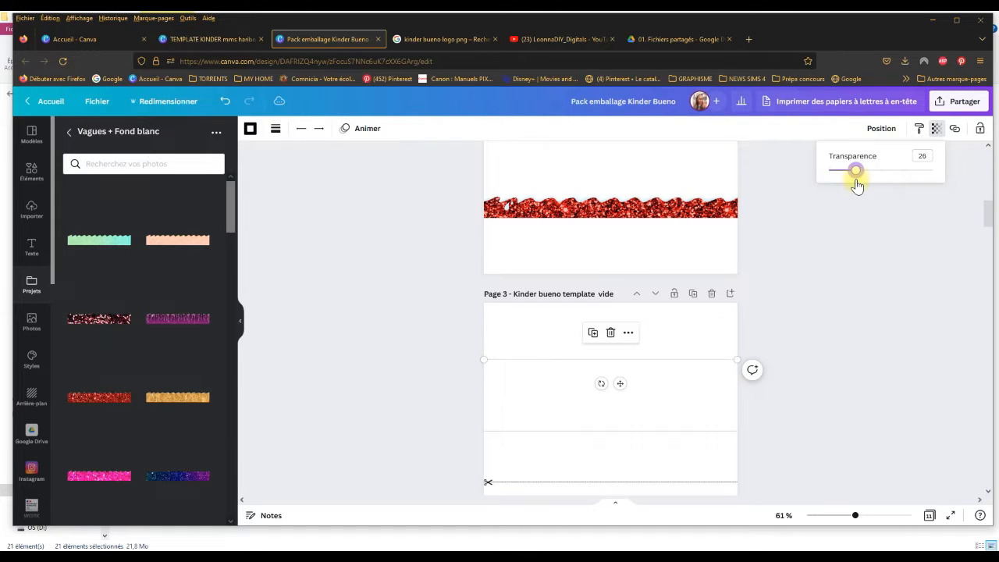
left_click(980, 128)
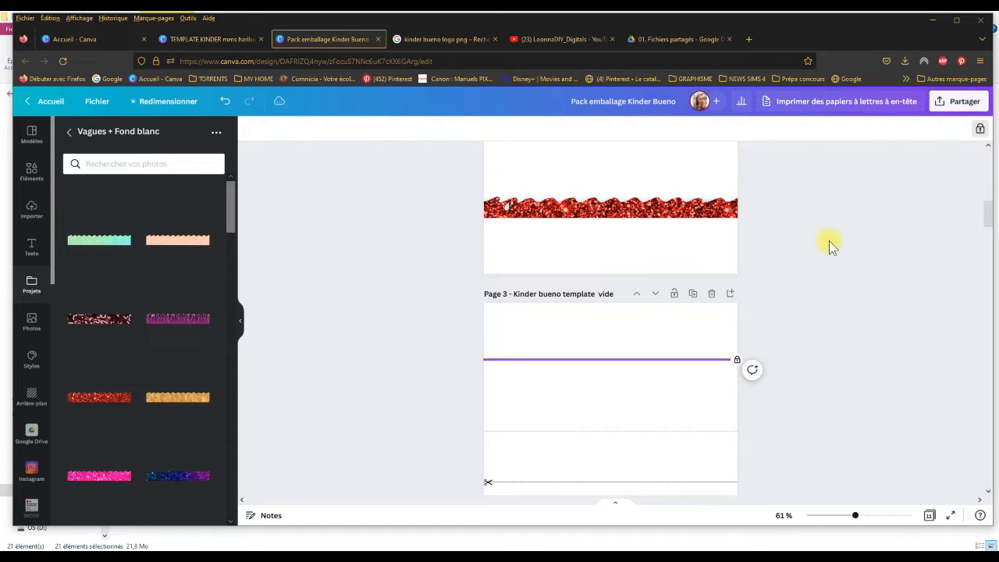
left_click(847, 365)
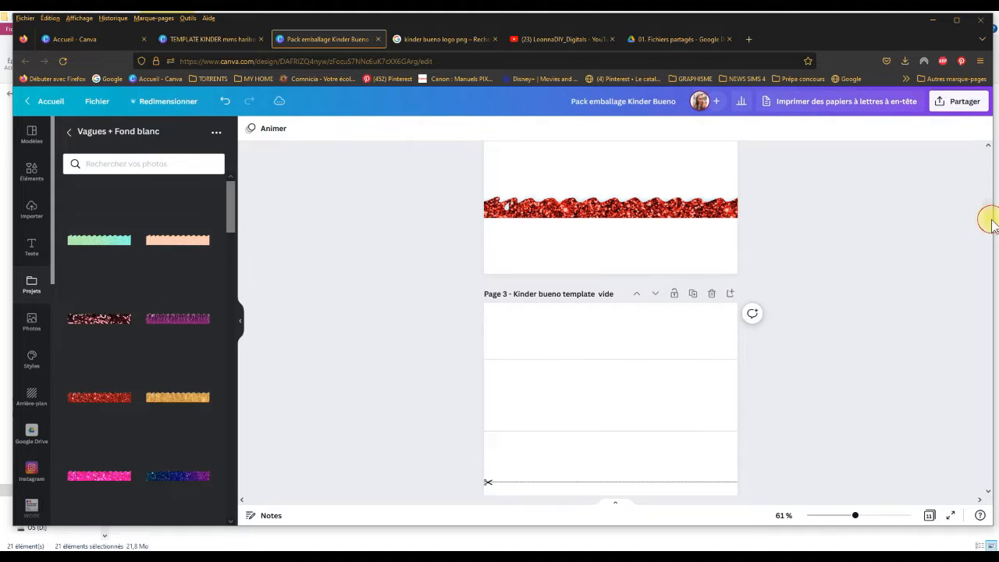
Step: Review the Christmas wrappers on pages 1 and 2, return to page 3, and browse the Vagues + Fond blanc and Vagues folders
left_click_drag(990, 223, 983, 190)
scroll(980, 177, "up", 1)
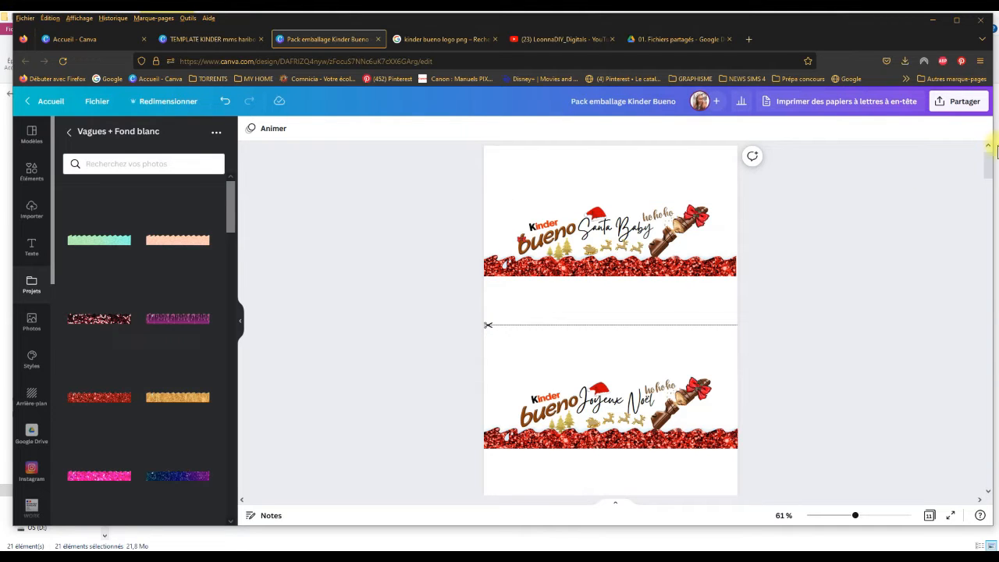
left_click_drag(989, 161, 997, 202)
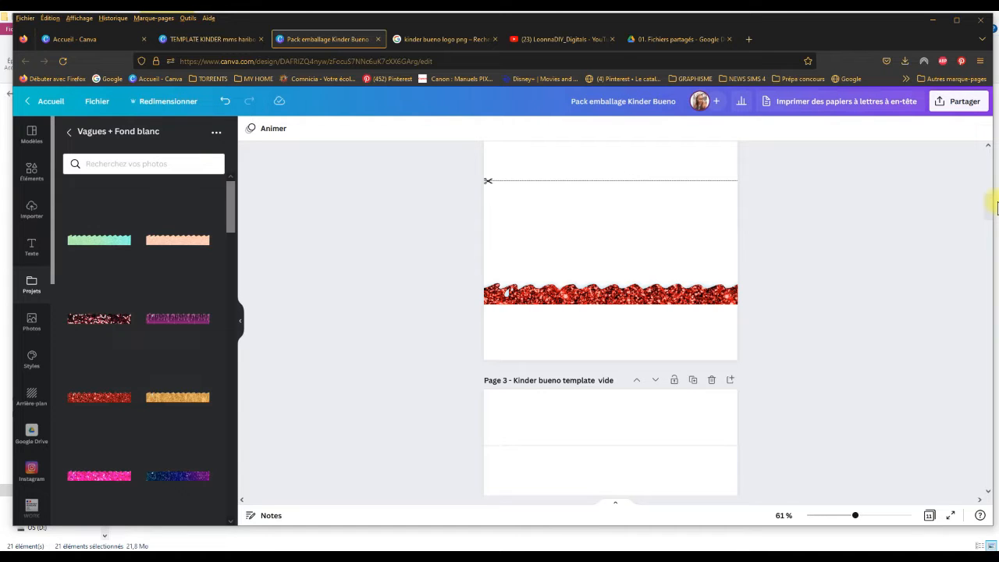
mouse_move(997, 207)
left_mouse_down()
mouse_move(993, 235)
mouse_move(993, 206)
mouse_move(997, 227)
left_mouse_up()
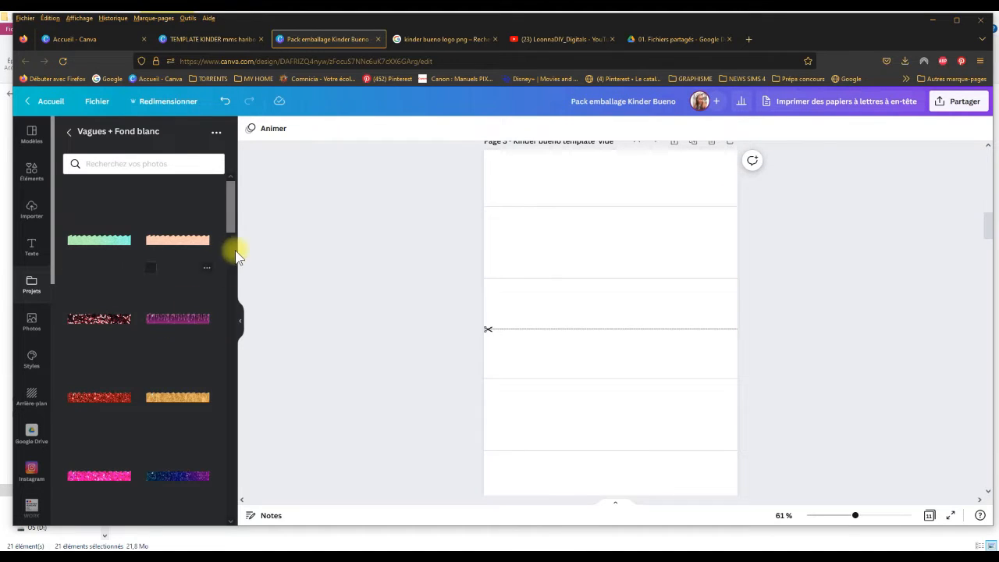
left_click_drag(229, 217, 253, 195)
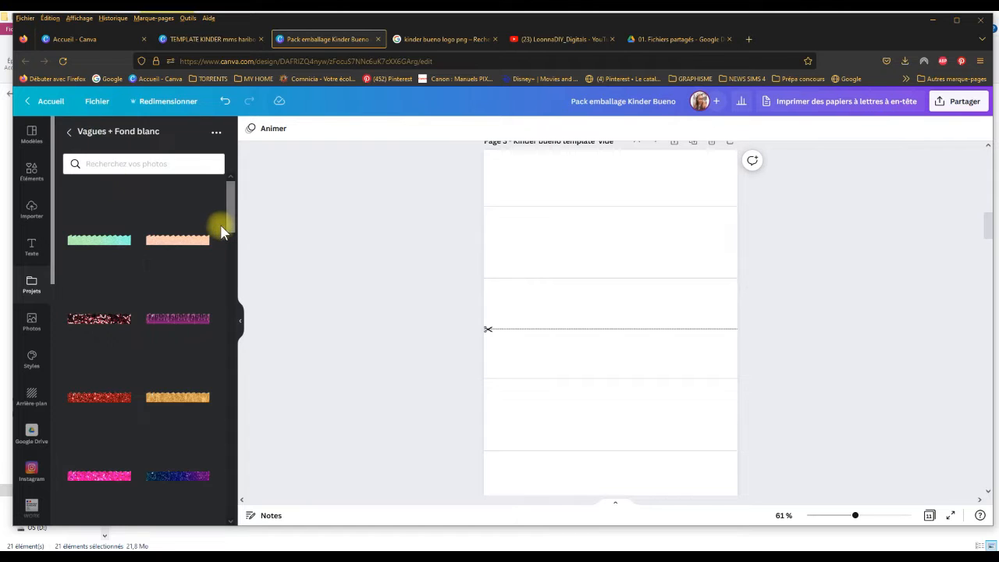
left_click_drag(231, 218, 265, 199)
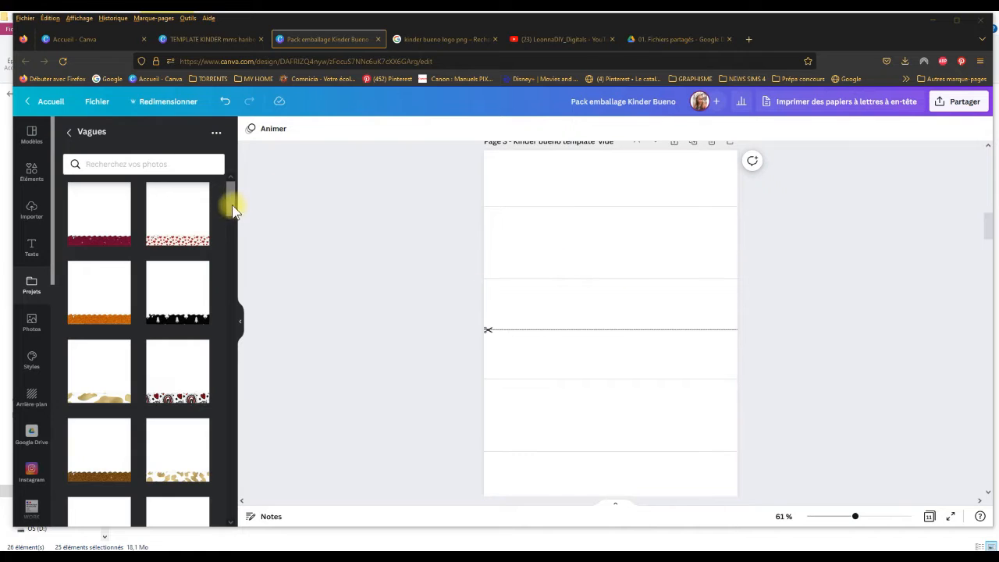
left_click_drag(232, 205, 278, 197)
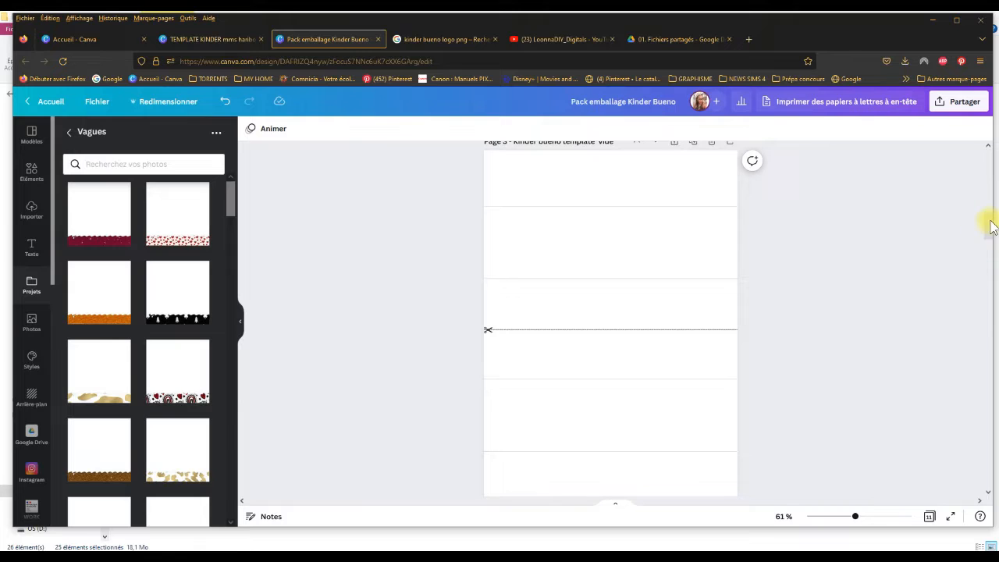
Step: Look at the green wave wrappers on page 4 and return to the blank template on page 3
scroll(992, 234, "down", 6)
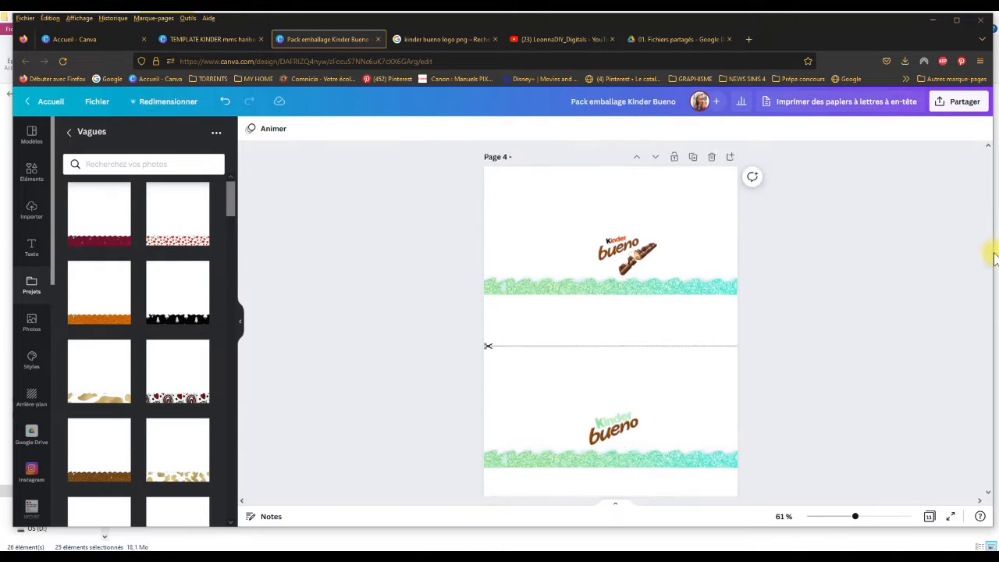
scroll(996, 261, "down", 2)
scroll(995, 274, "up", 4)
scroll(995, 281, "down", 6)
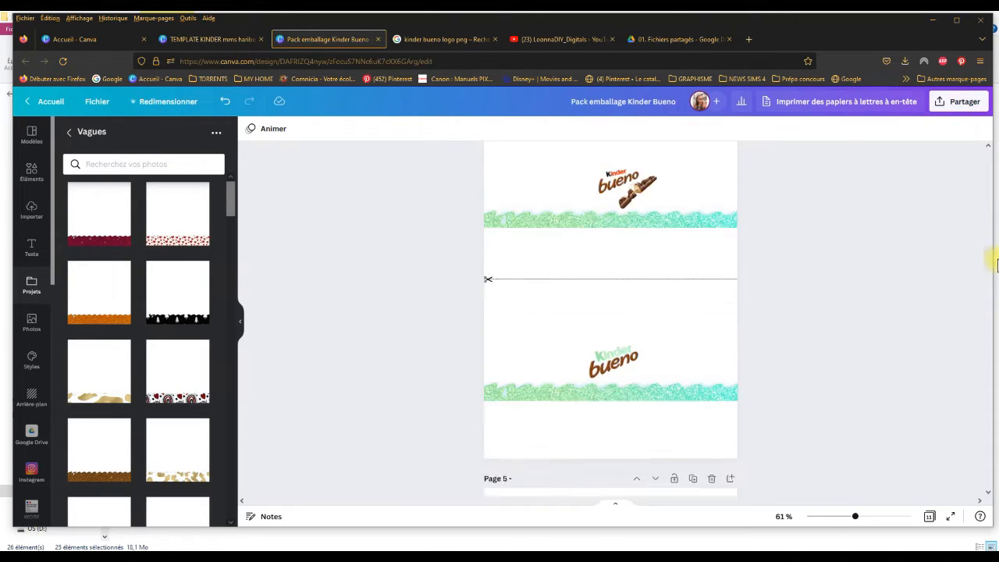
scroll(991, 249, "up", 10)
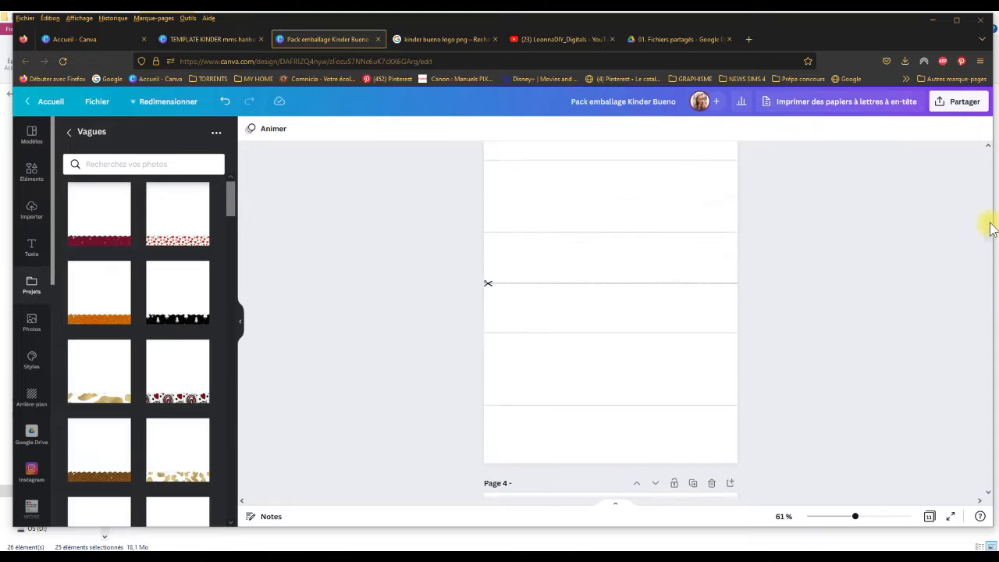
scroll(991, 223, "down", 1)
scroll(992, 224, "up", 1)
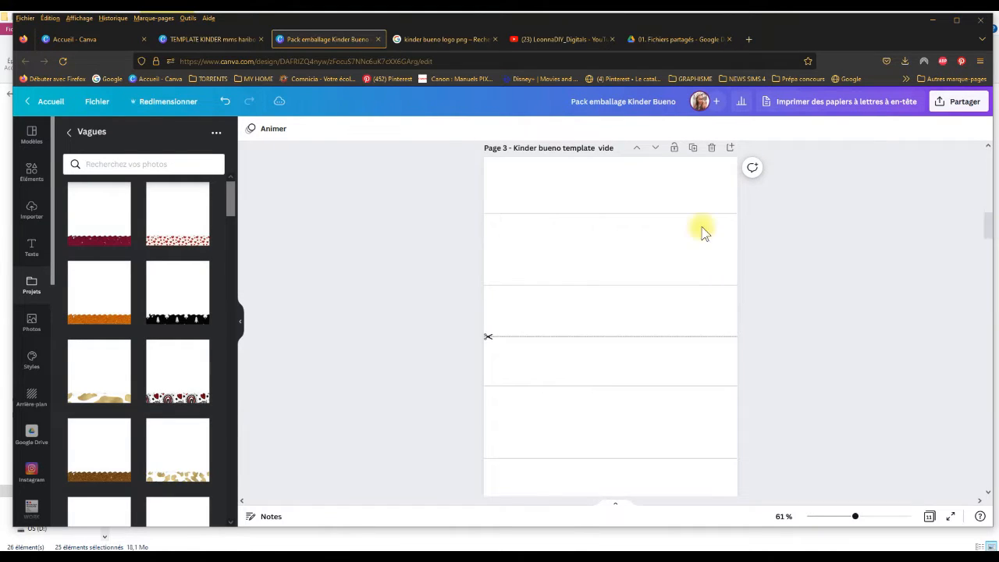
Step: Add the red wave with white Christmas houses and trees to page 3 and move it to the upper wrapper, above the cut line
left_click_drag(226, 205, 282, 308)
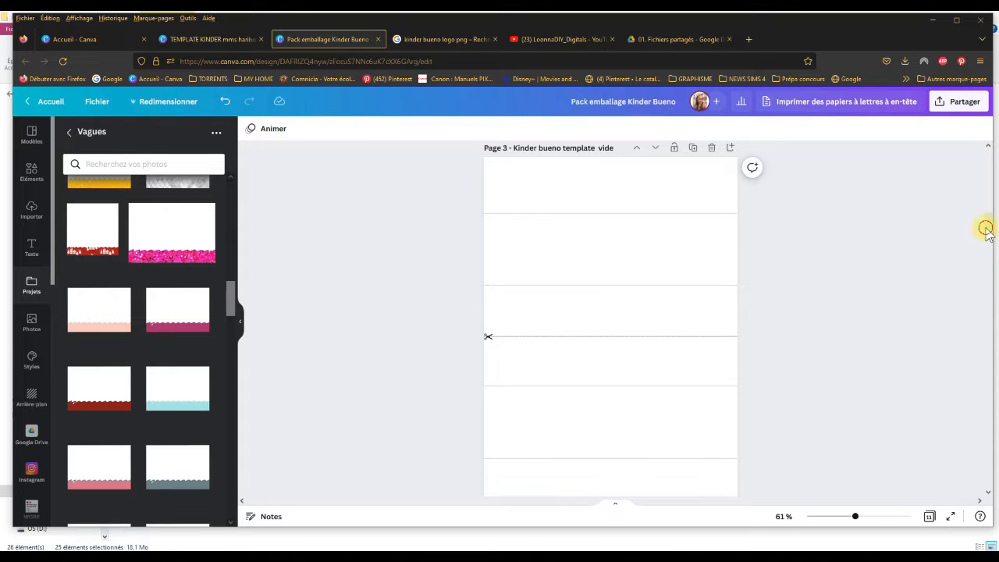
mouse_move(986, 227)
left_mouse_down()
mouse_move(978, 167)
mouse_move(996, 235)
left_mouse_up()
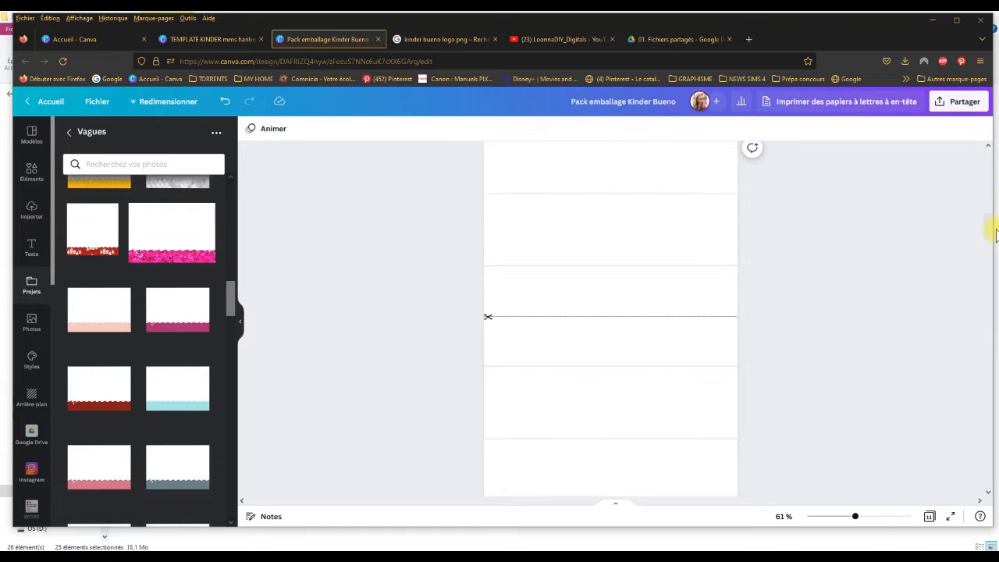
left_click_drag(855, 520, 855, 521)
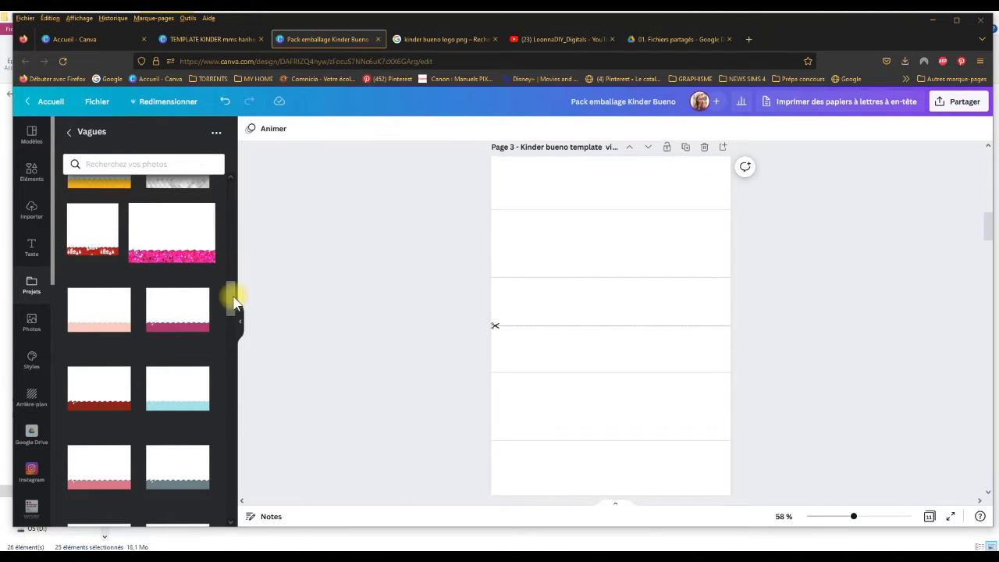
scroll(243, 300, "down", 6)
left_click_drag(245, 316, 241, 275)
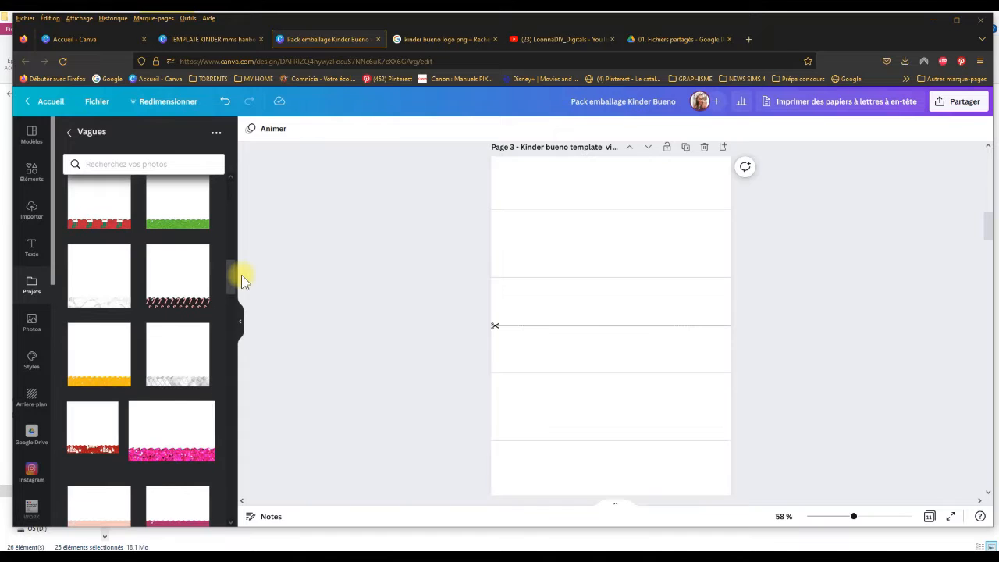
left_click(89, 442)
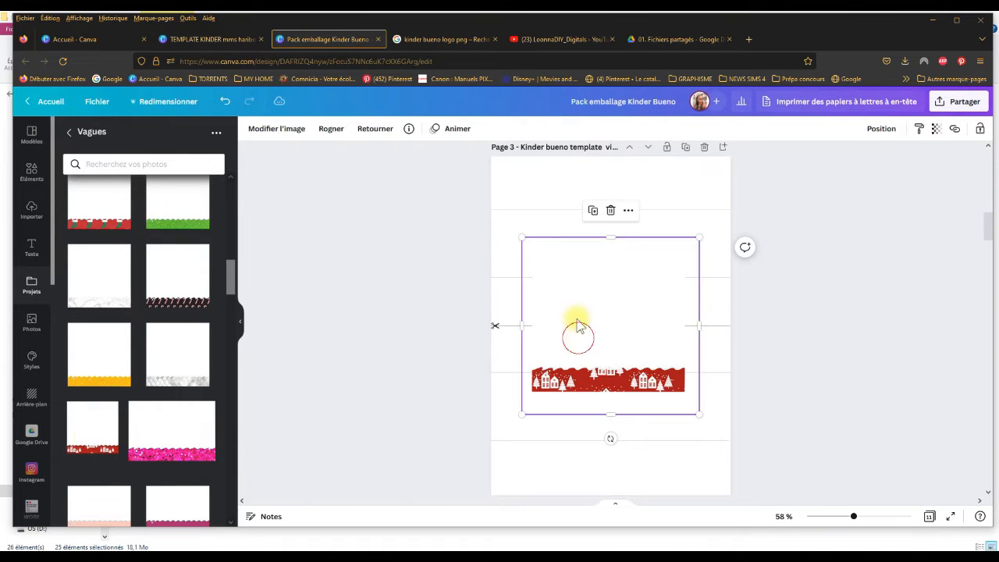
left_click_drag(578, 324, 560, 235)
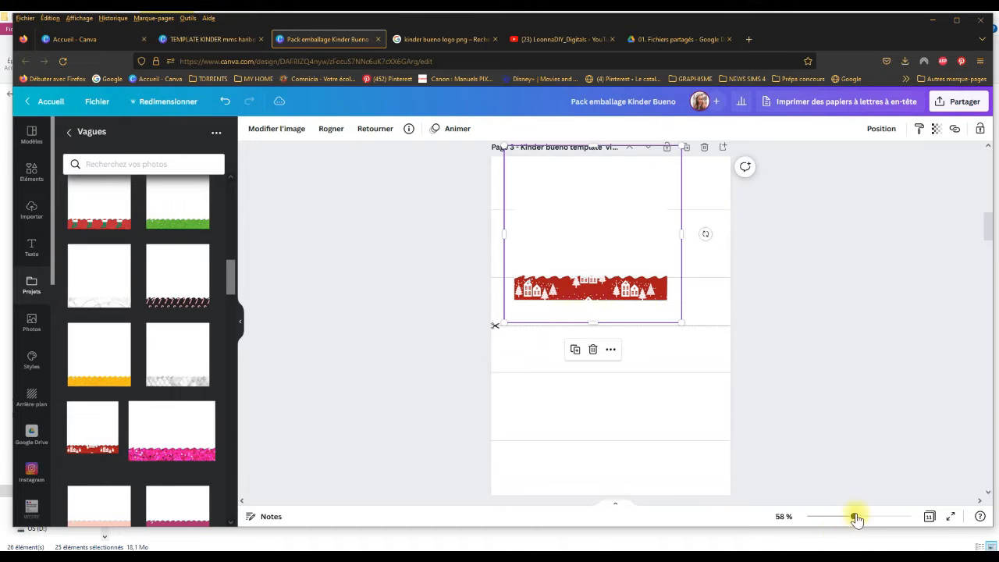
Step: Shrink the red wave image on page 3 and crop off the empty area beneath the houses and trees
left_click_drag(857, 518, 880, 519)
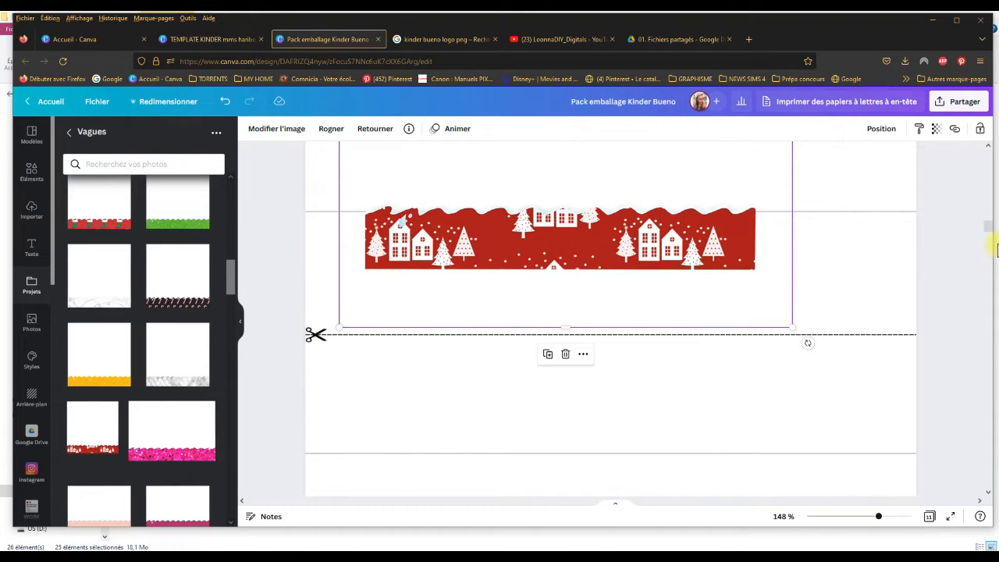
scroll(990, 231, "up", 3)
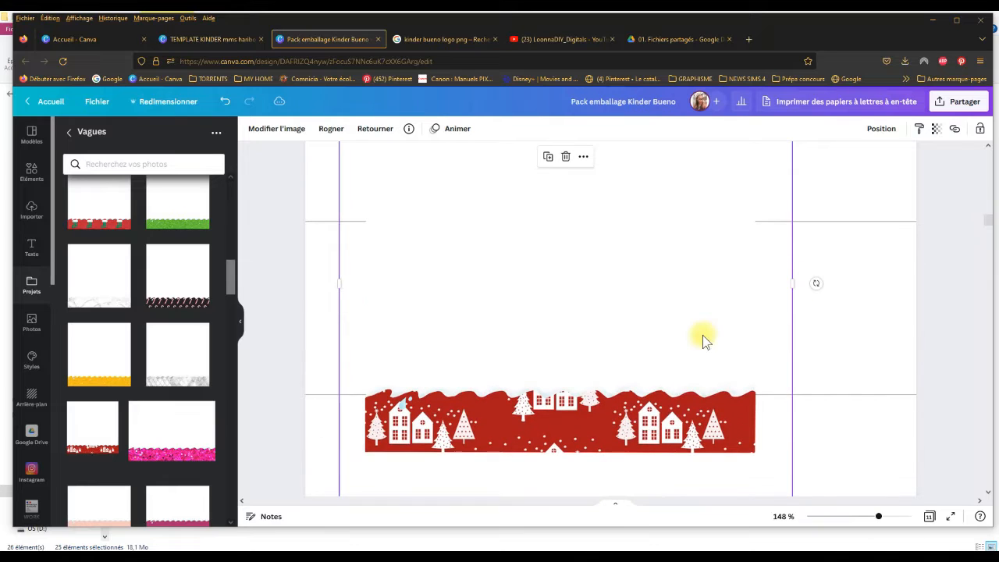
left_click_drag(696, 326, 704, 343)
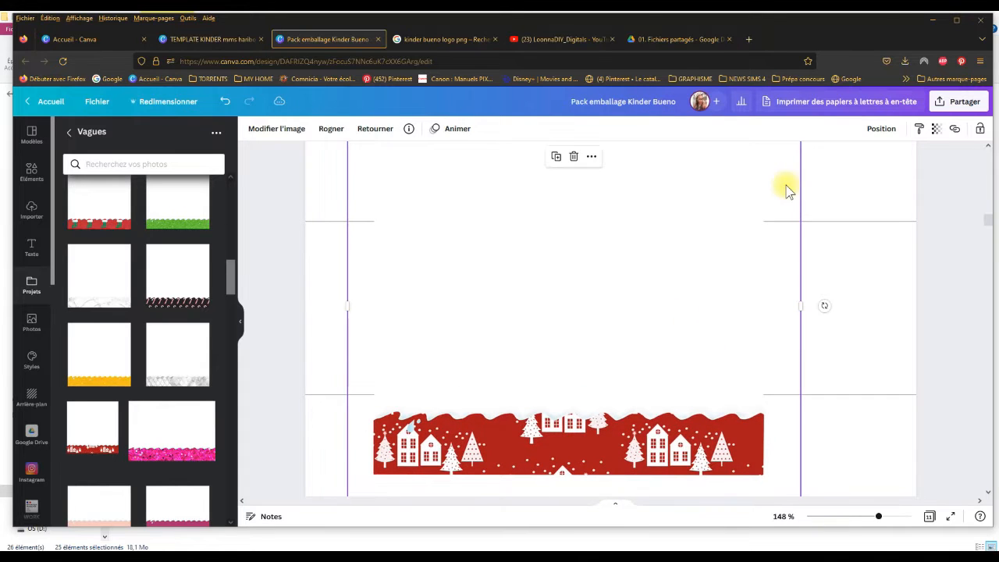
left_click_drag(704, 225, 703, 326)
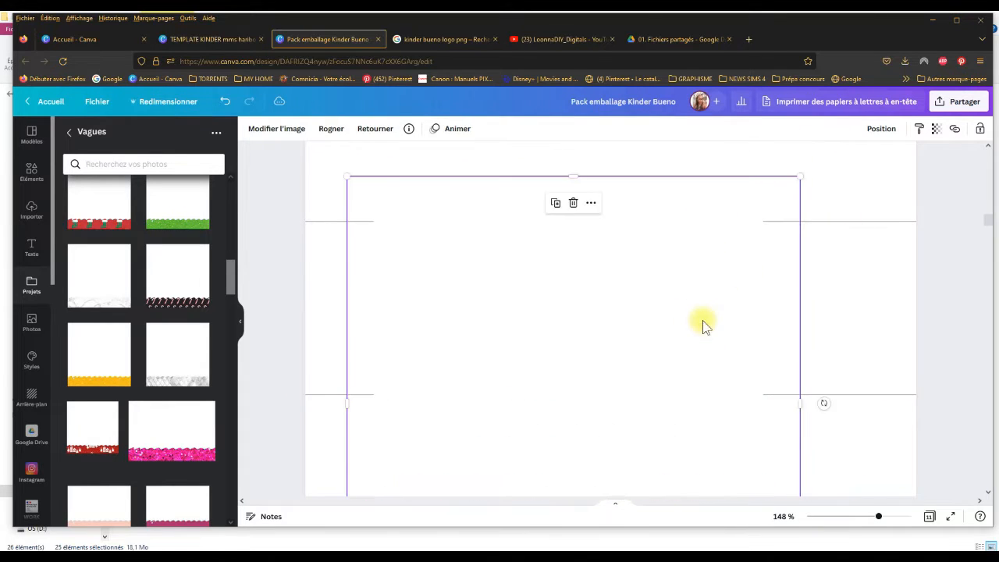
left_click_drag(799, 178, 692, 284)
left_click_drag(634, 333, 639, 212)
left_click_drag(573, 483, 573, 439)
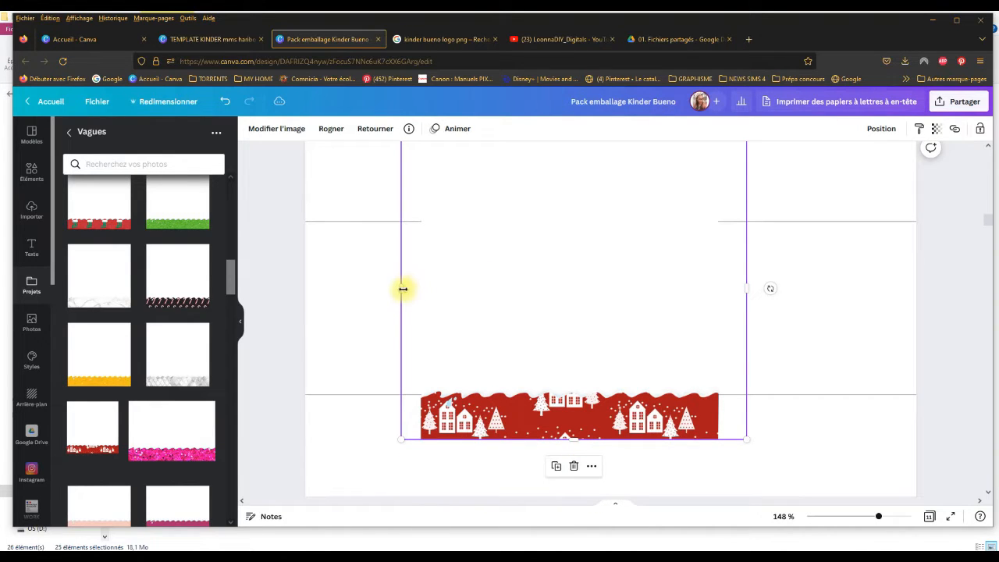
Step: Crop the empty margins beside and above the red wave and place the image between the two guide lines of the upper wrapper
left_click_drag(401, 289, 420, 289)
left_click_drag(748, 282, 719, 276)
left_click_drag(620, 239, 616, 326)
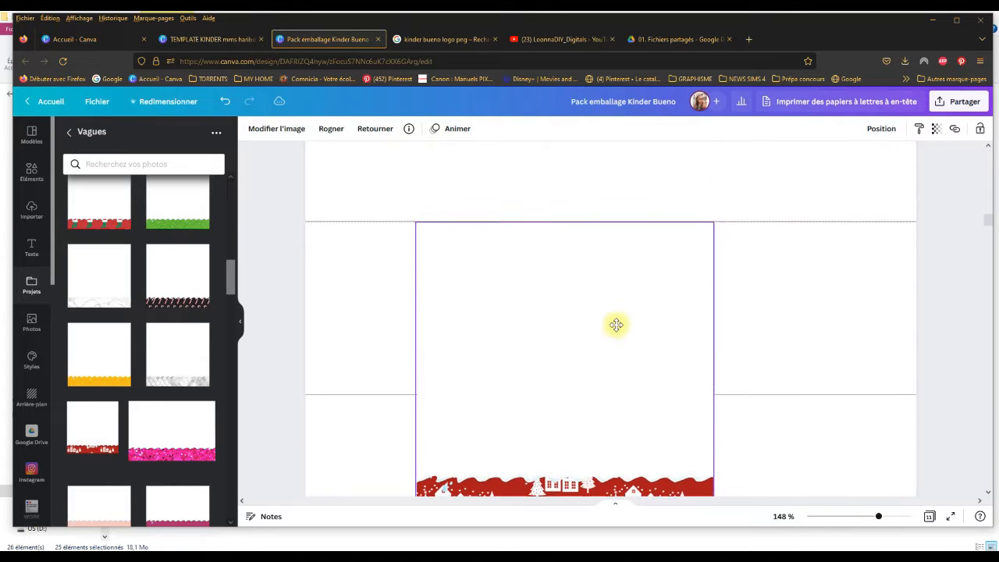
left_click_drag(564, 224, 583, 357)
left_click_drag(605, 434, 630, 290)
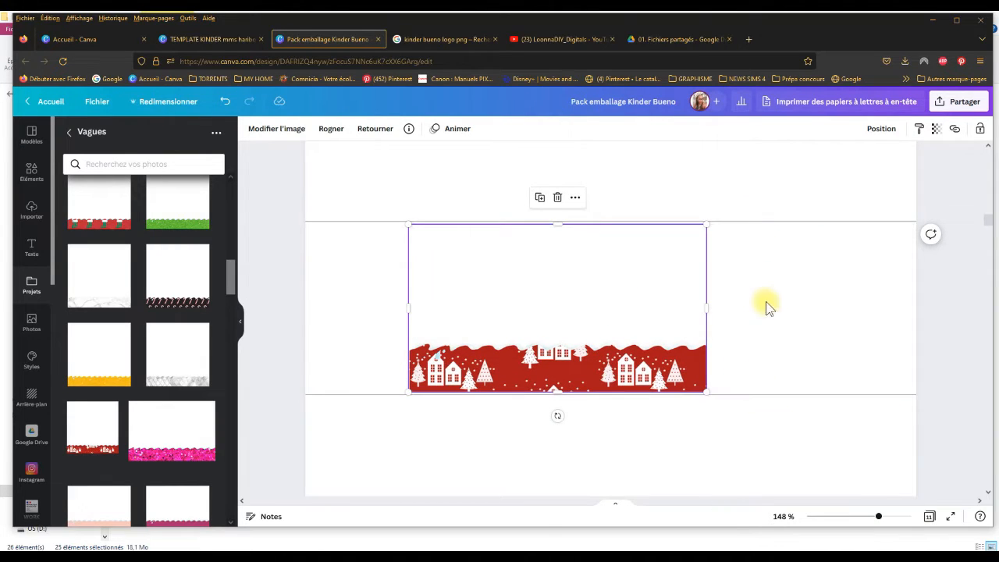
Step: Move the red wave image to the page's left edge and enlarge it to span the full page width
left_click_drag(594, 310, 495, 309)
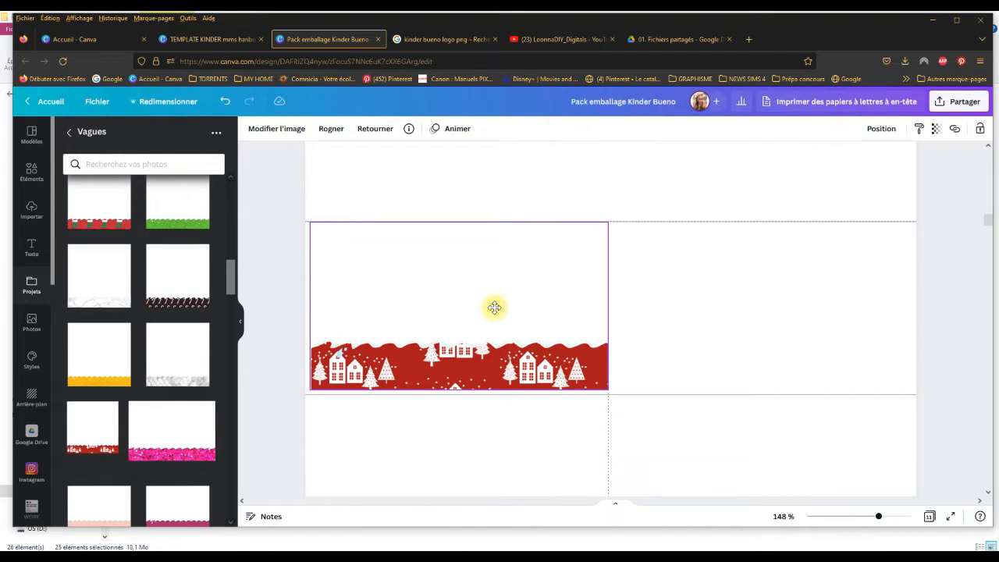
left_click_drag(495, 308, 494, 313)
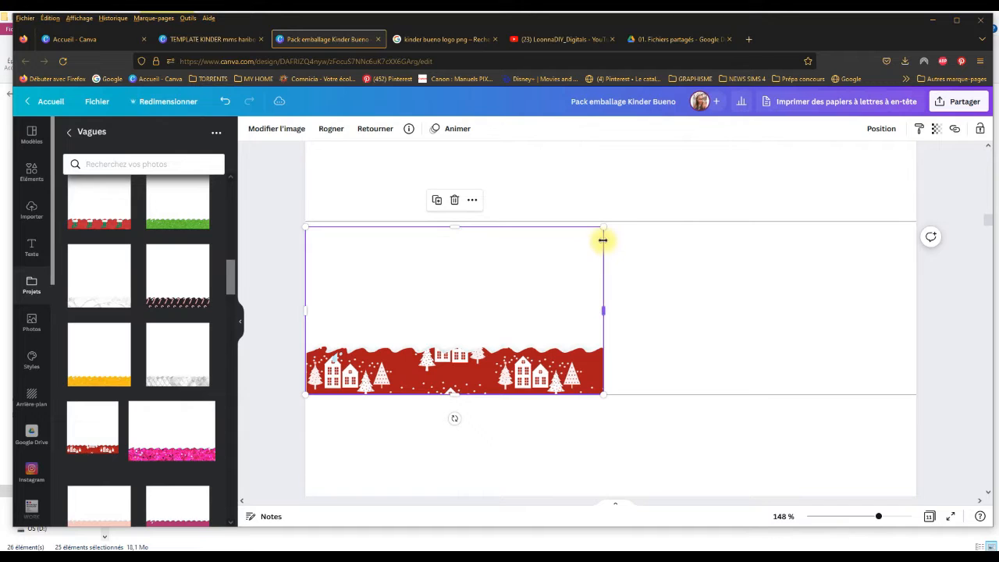
left_click_drag(604, 230, 886, 217)
mouse_move(708, 283)
left_mouse_down()
mouse_move(765, 284)
mouse_move(724, 281)
left_mouse_up()
left_click_drag(842, 395, 919, 431)
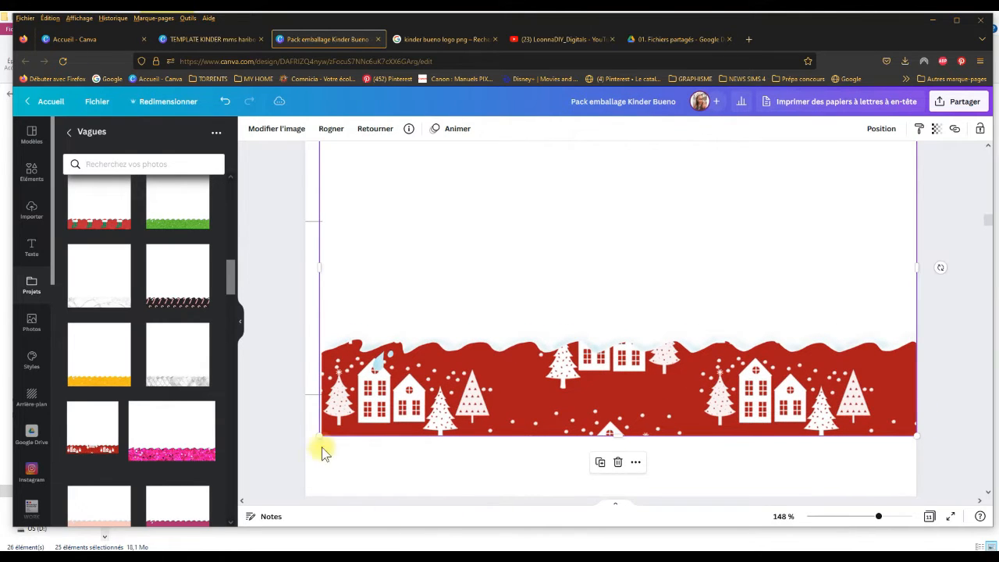
left_click_drag(316, 439, 305, 441)
Step: Crop the empty area above the enlarged wave and move the image up so its top meets the upper guide line
left_click_drag(479, 281, 493, 351)
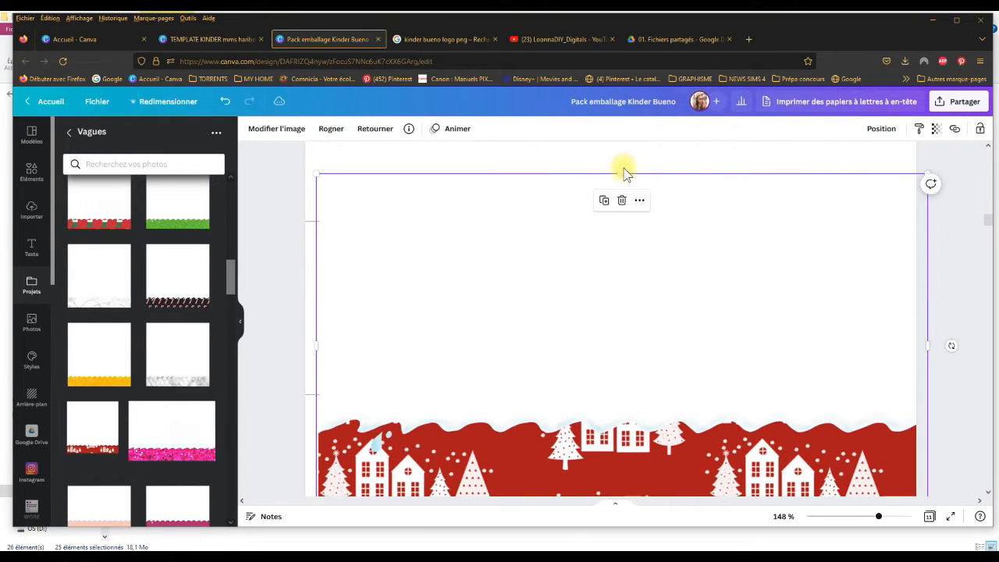
left_click_drag(621, 173, 622, 346)
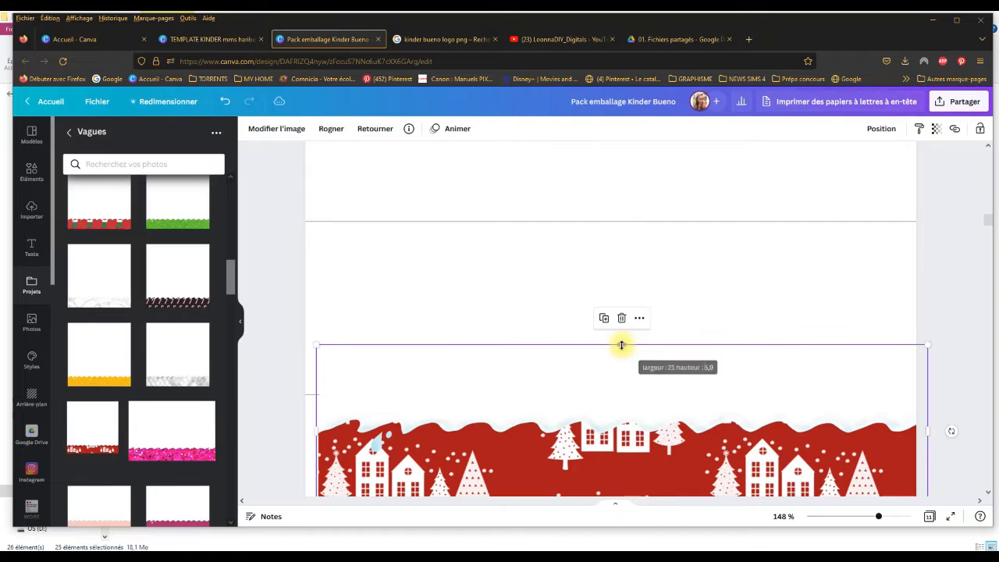
left_click_drag(605, 393, 601, 265)
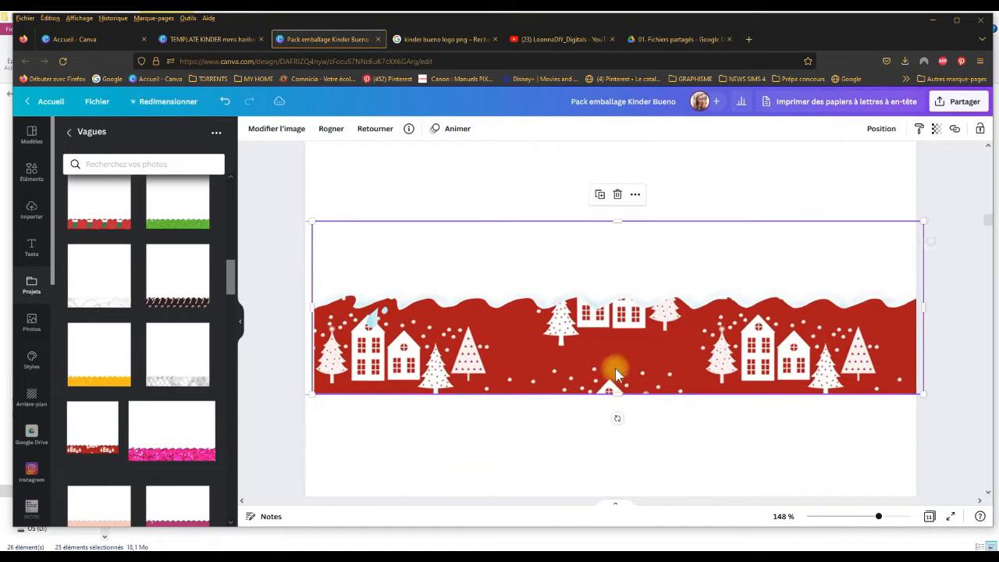
Step: Trim the underside of the wave image, seat it on the lower guide line and extend its top to the upper guide line
mouse_move(614, 385)
left_mouse_down()
mouse_move(613, 353)
mouse_move(613, 378)
left_mouse_up()
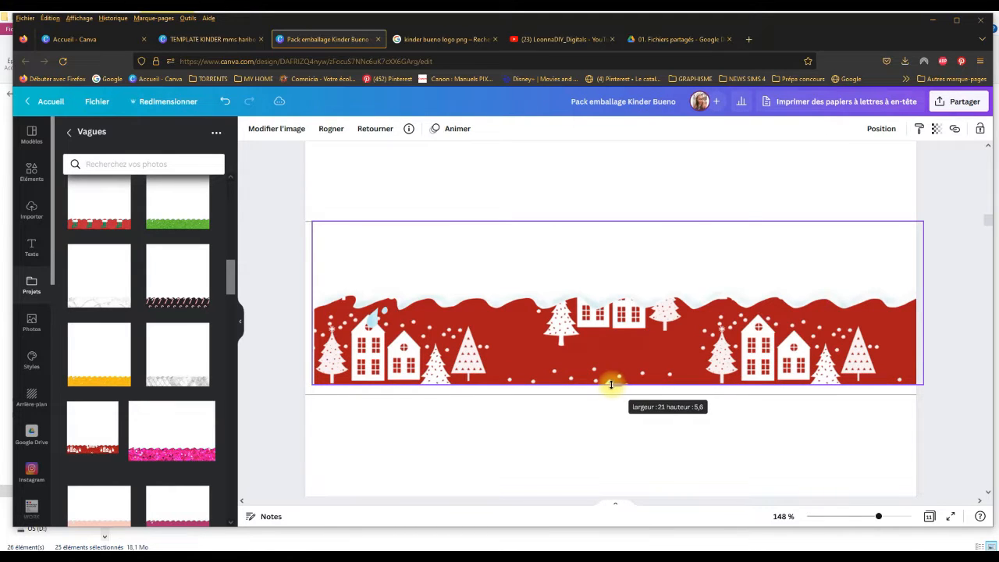
left_click_drag(612, 384, 620, 358)
left_click_drag(649, 261, 660, 298)
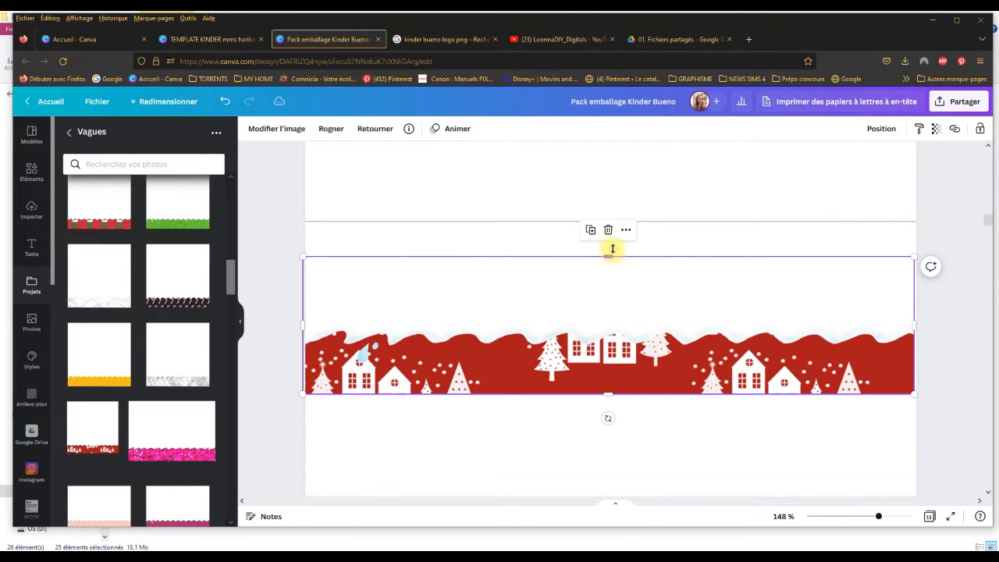
left_click_drag(613, 249, 610, 223)
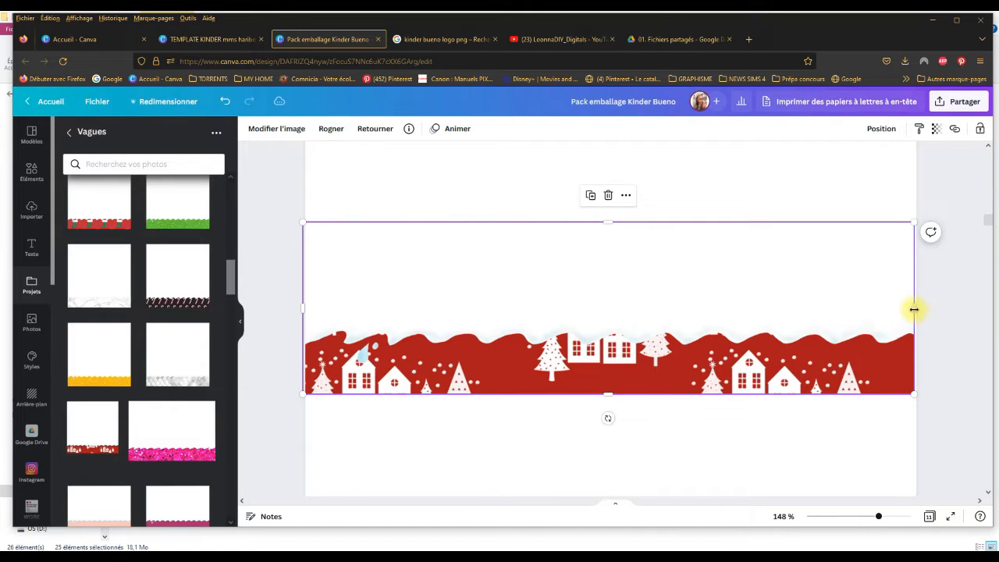
Step: Trim the wave image's side edges to the page borders and deselect it to check the fit at a lower zoom
left_click_drag(913, 309, 912, 308)
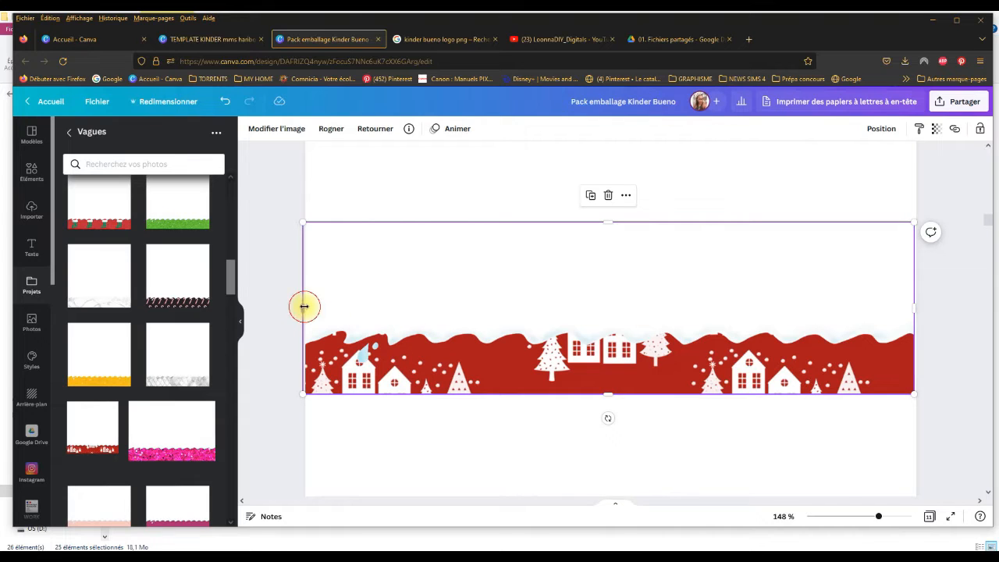
left_click_drag(305, 306, 306, 306)
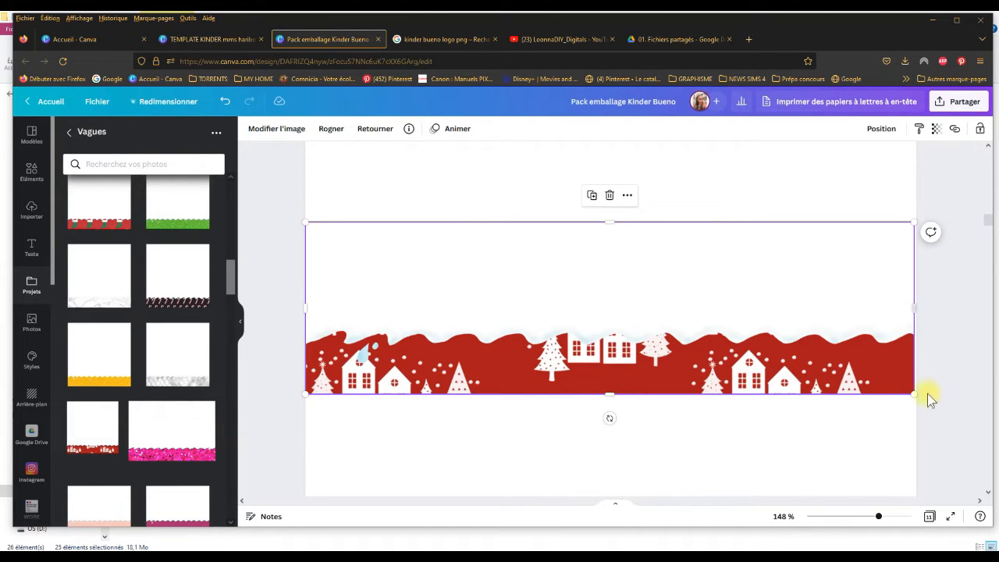
left_click_drag(879, 518, 870, 517)
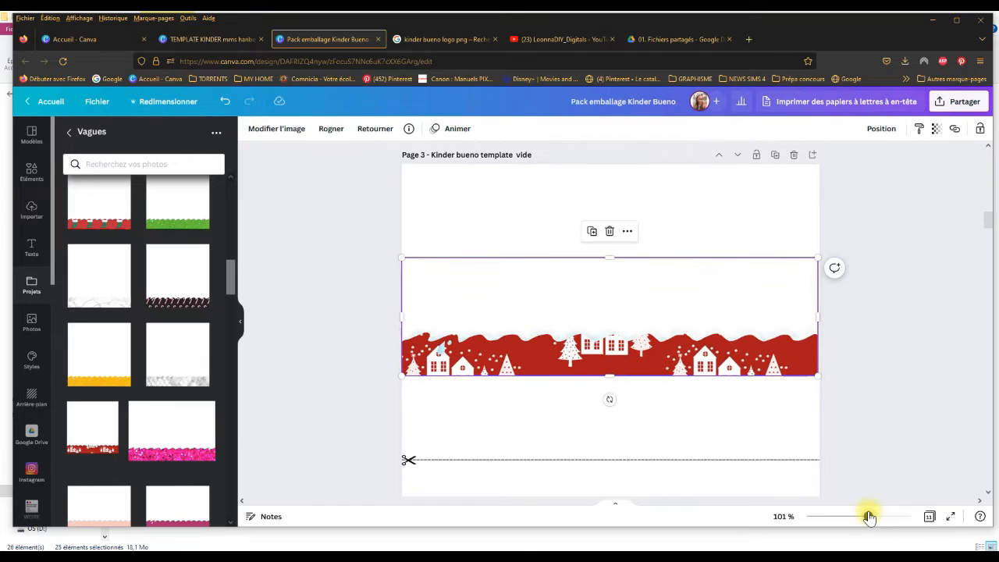
left_click(887, 369)
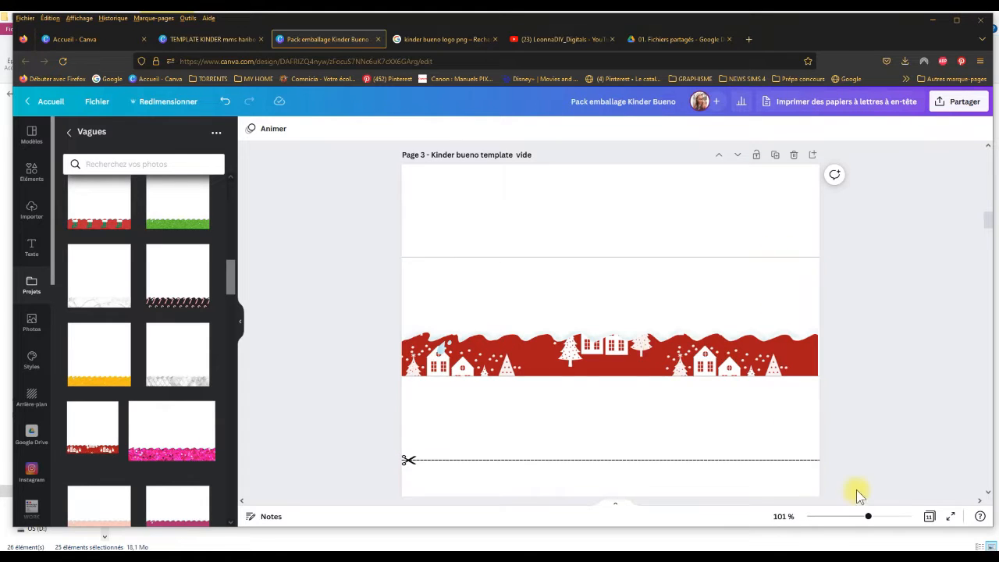
left_click_drag(871, 517, 872, 517)
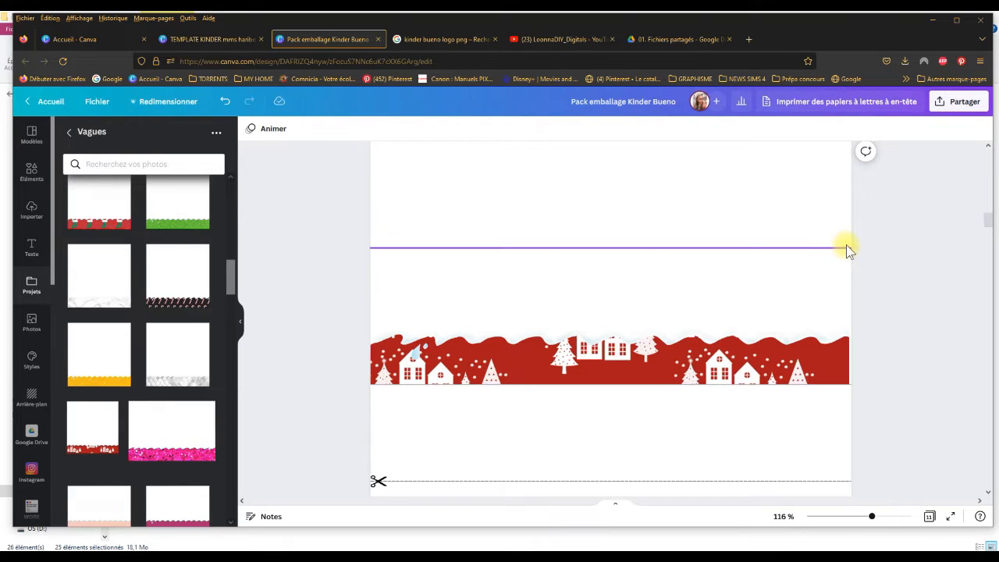
Step: Adjust the wave image's upper edge so that it just covers the upper guide line
left_click(761, 274)
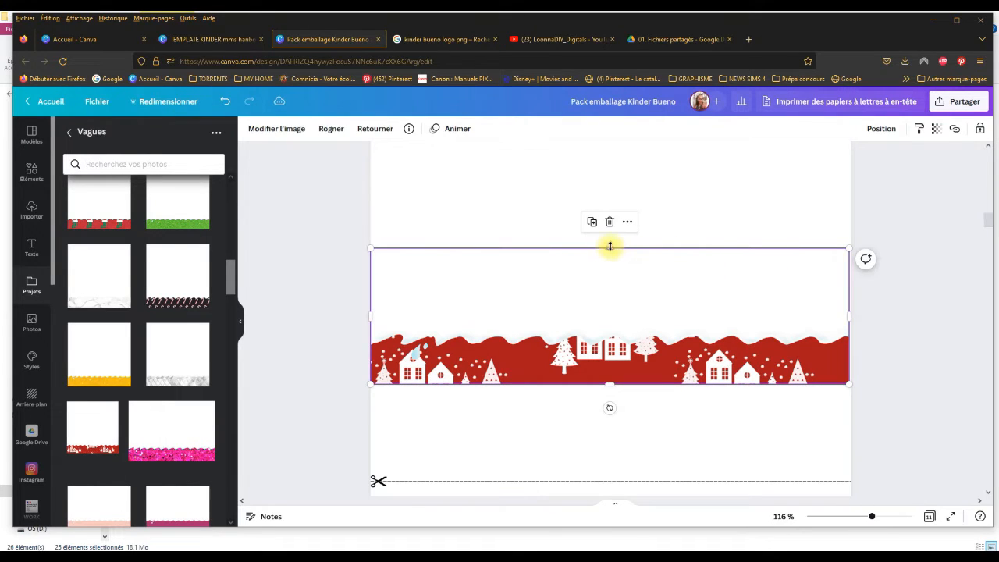
left_click_drag(609, 247, 611, 241)
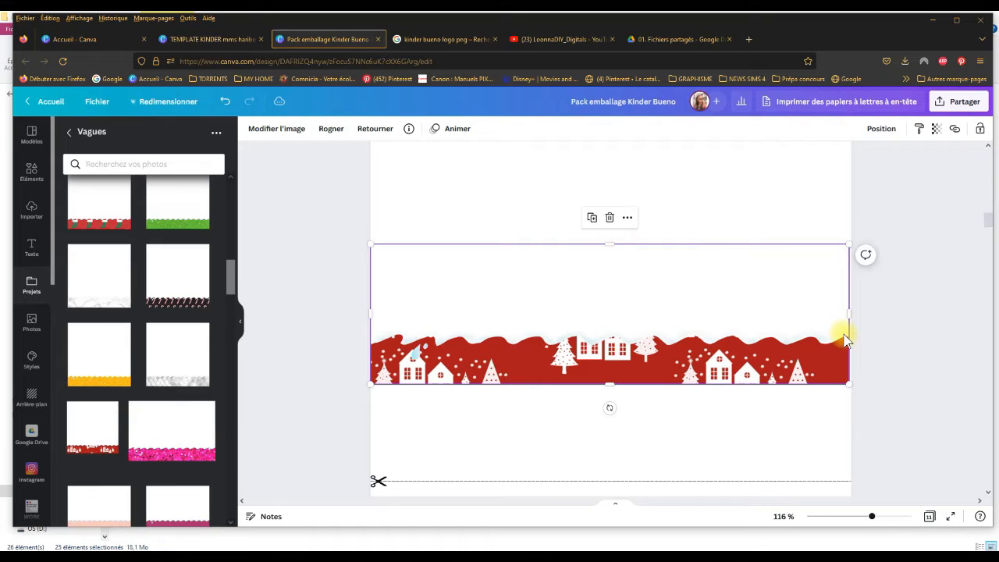
left_click(918, 293)
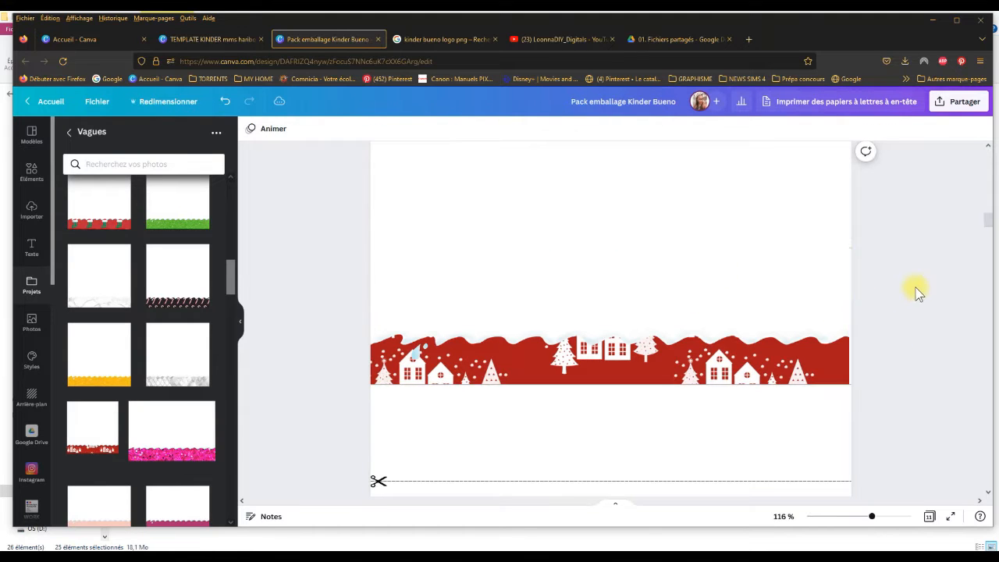
left_click(679, 257)
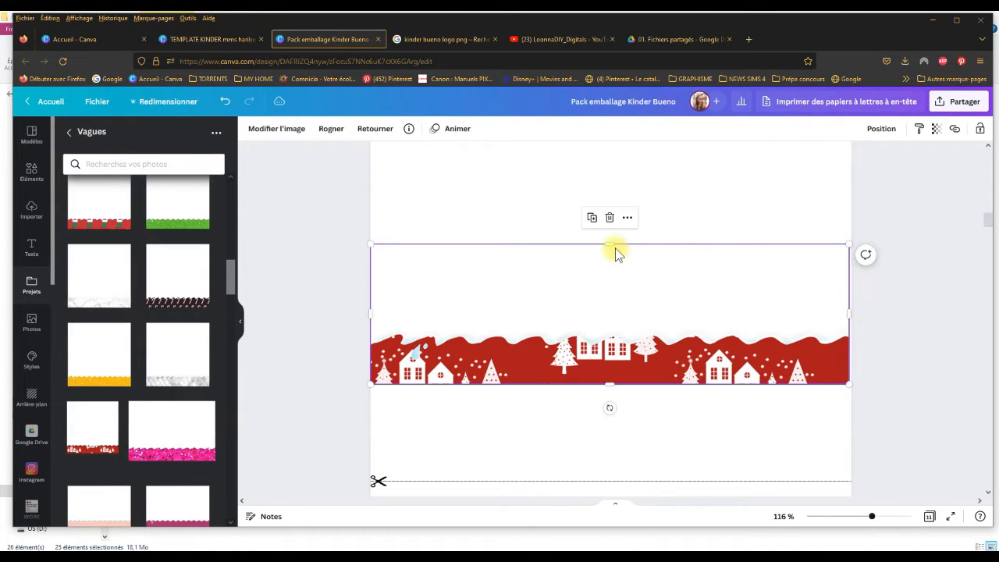
mouse_move(611, 245)
left_mouse_down()
mouse_move(614, 254)
mouse_move(610, 248)
left_mouse_up()
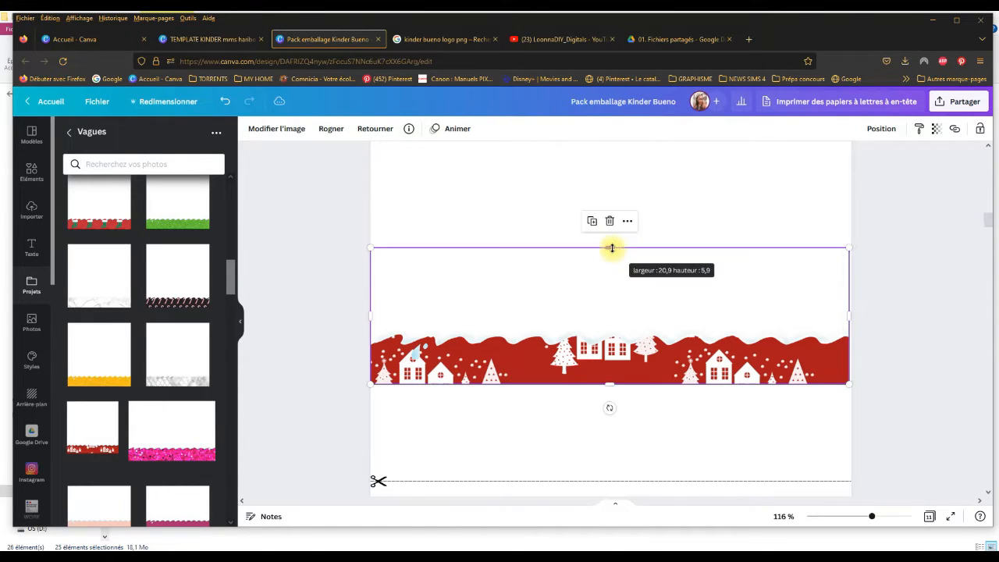
left_click(937, 130)
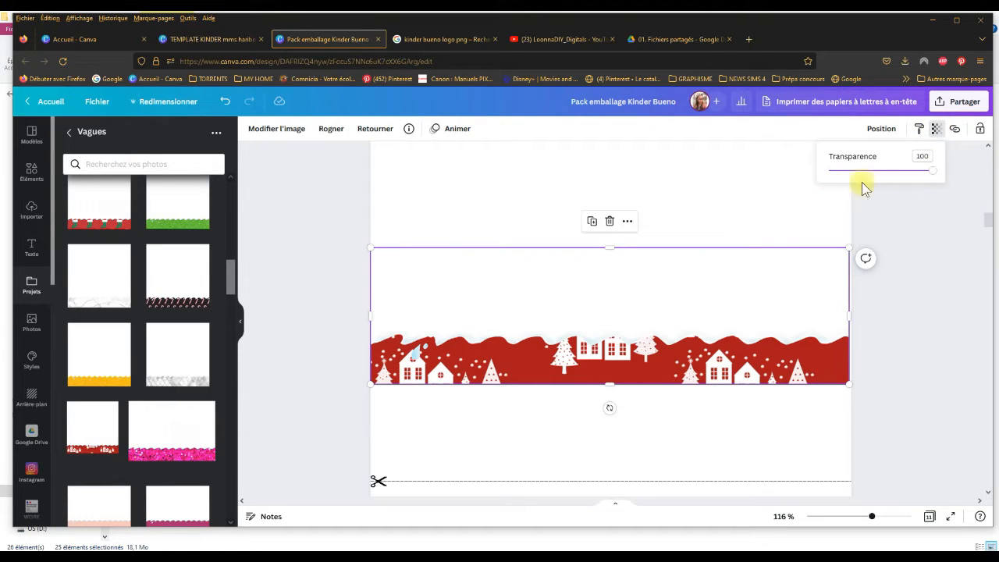
left_click(911, 214)
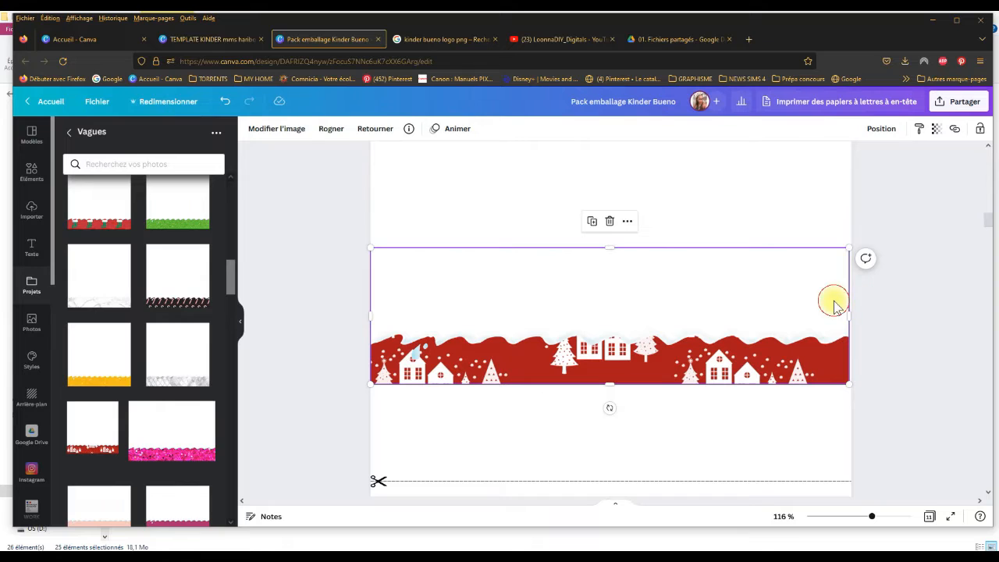
left_click(809, 213)
left_click(829, 294)
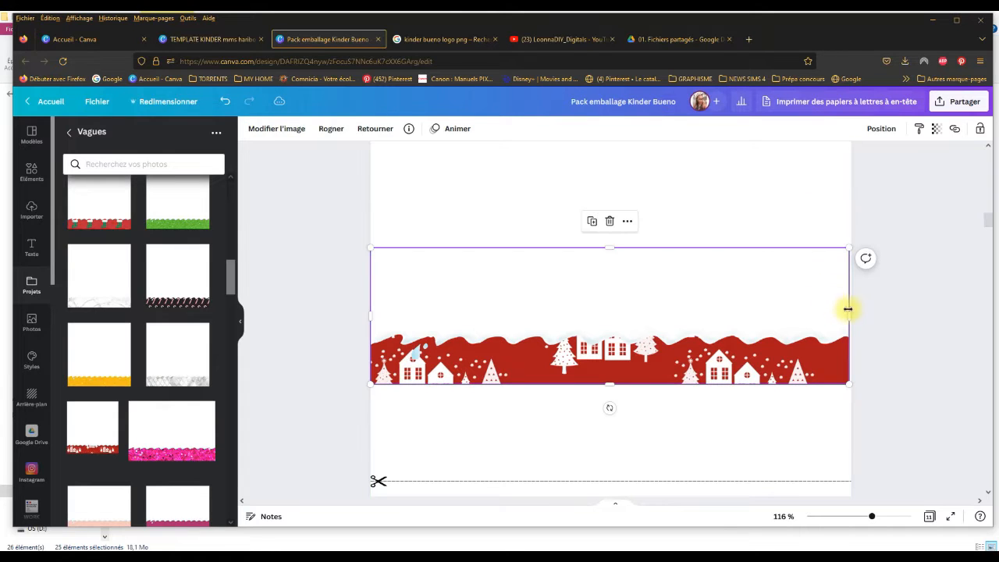
Step: Fine-tune the wave image's left and right edges against the page borders and deselect it
left_click_drag(853, 311, 849, 317)
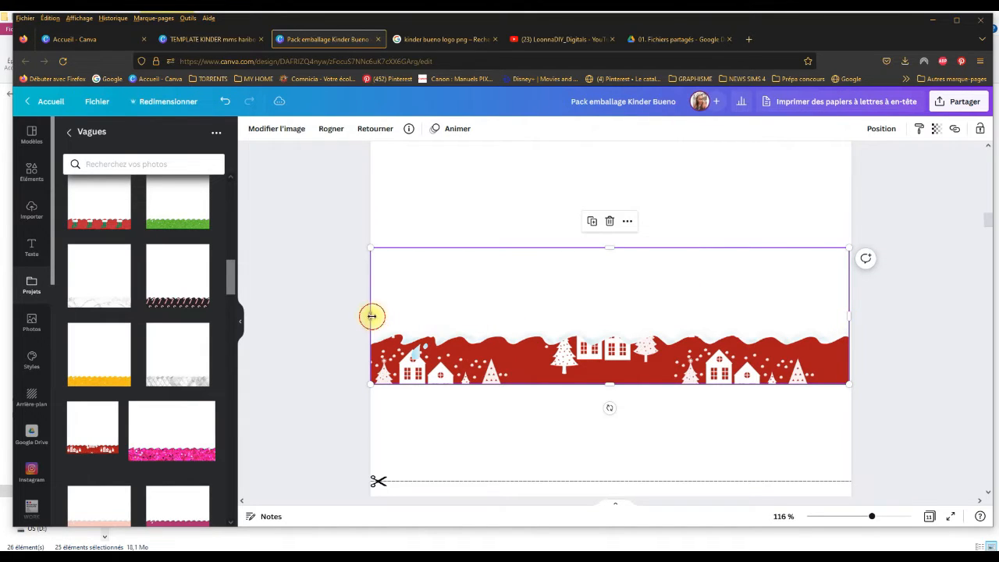
left_click_drag(372, 316, 373, 316)
left_click(898, 359)
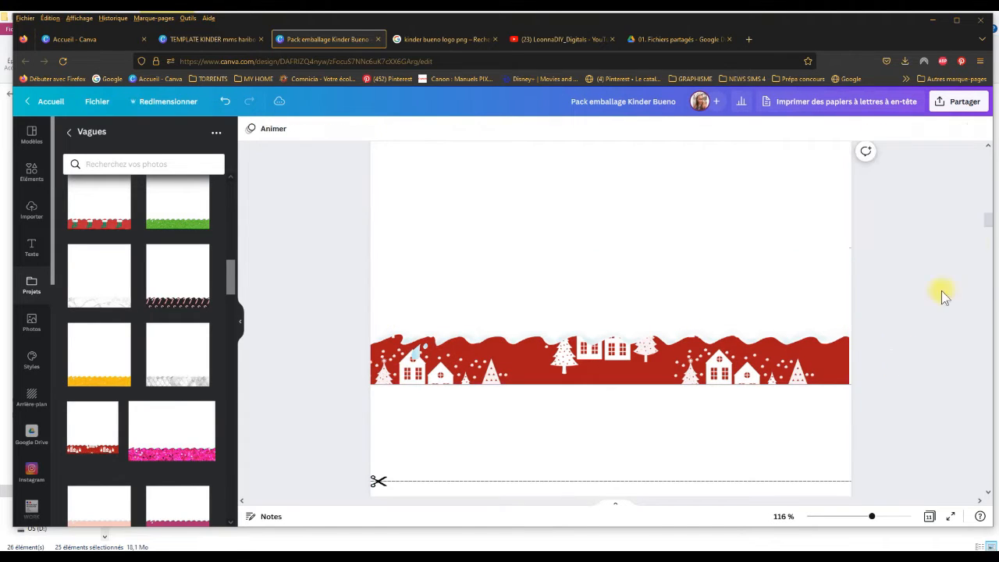
Step: Look over the blank lower wrapper on page 3 and go back to the Santa Baby wrapper with the red glitter wave on page 1
scroll(990, 228, "down", 8)
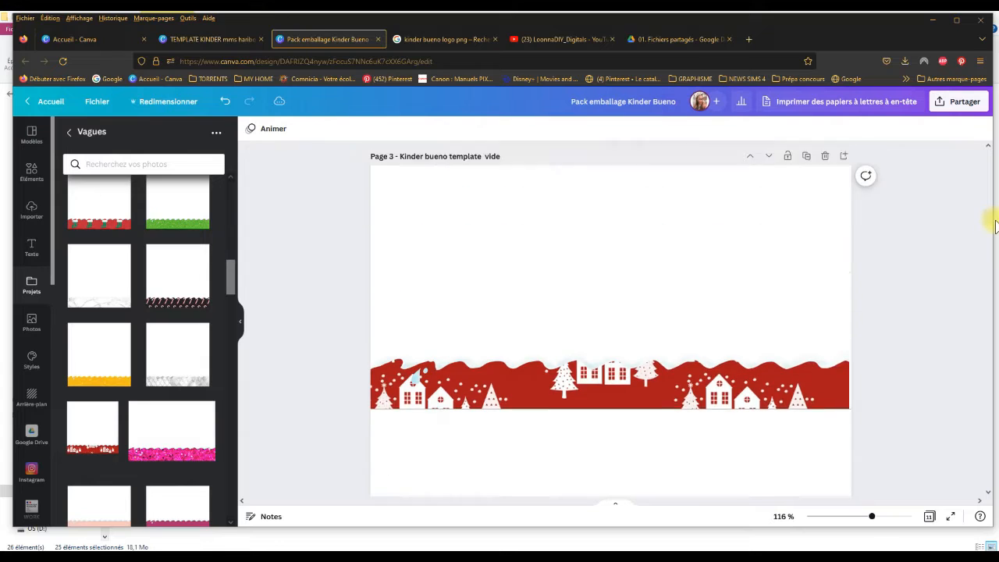
scroll(996, 234, "down", 10)
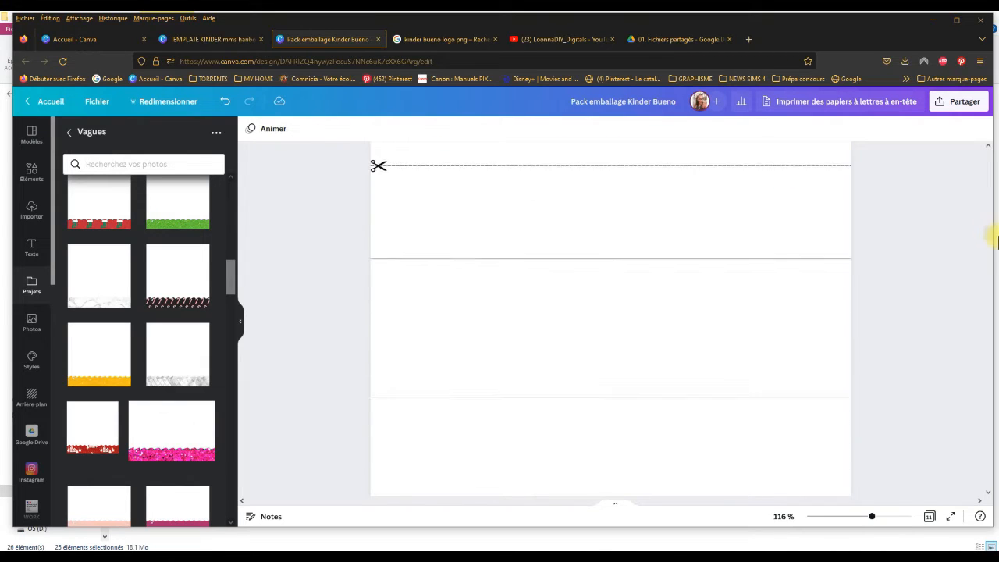
scroll(996, 226, "up", 10)
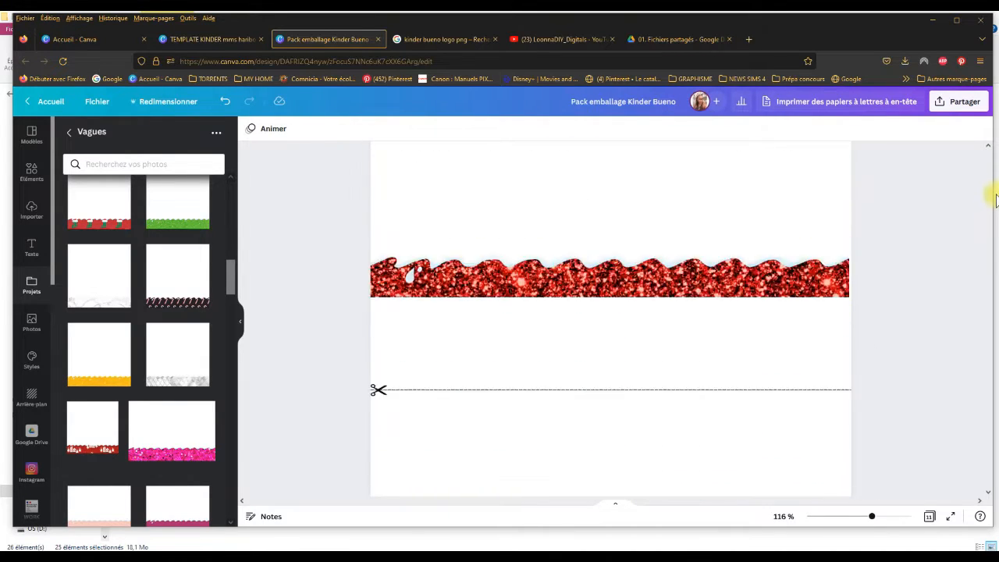
scroll(990, 168, "up", 8)
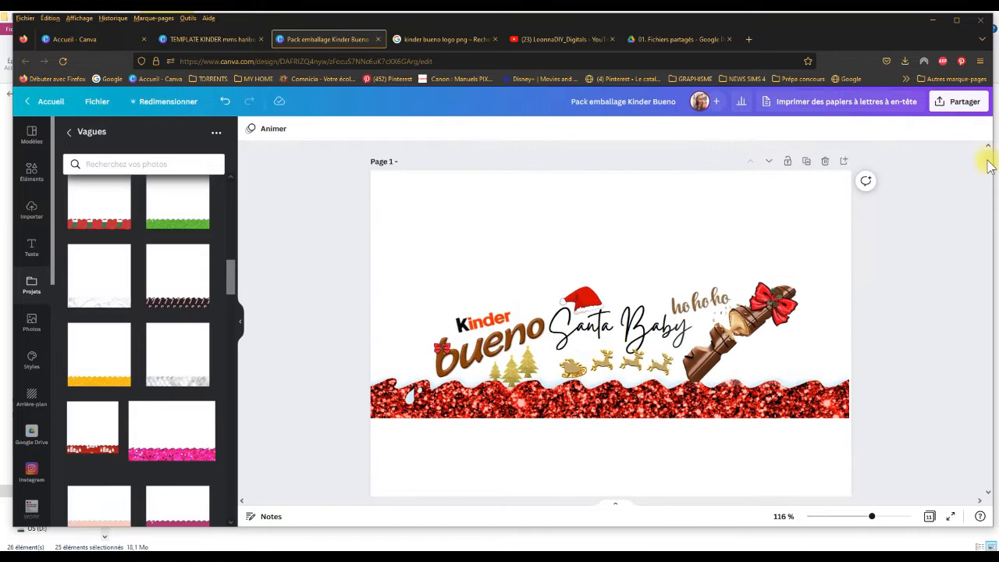
Step: Look over the Christmas wrappers on pages 1 and 2 and return to the blank lower wrapper on page 3
left_click_drag(440, 257, 852, 425)
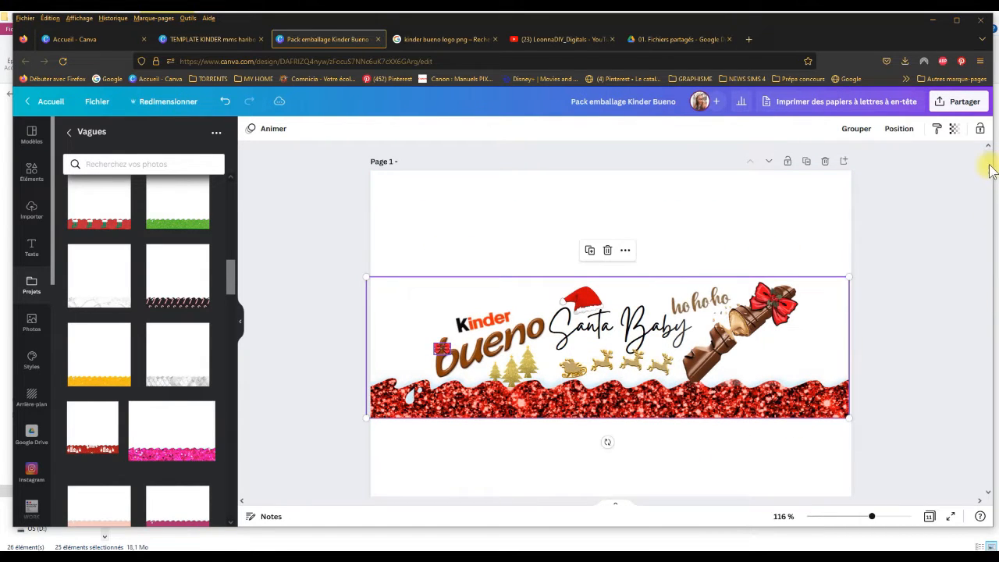
scroll(990, 168, "down", 8)
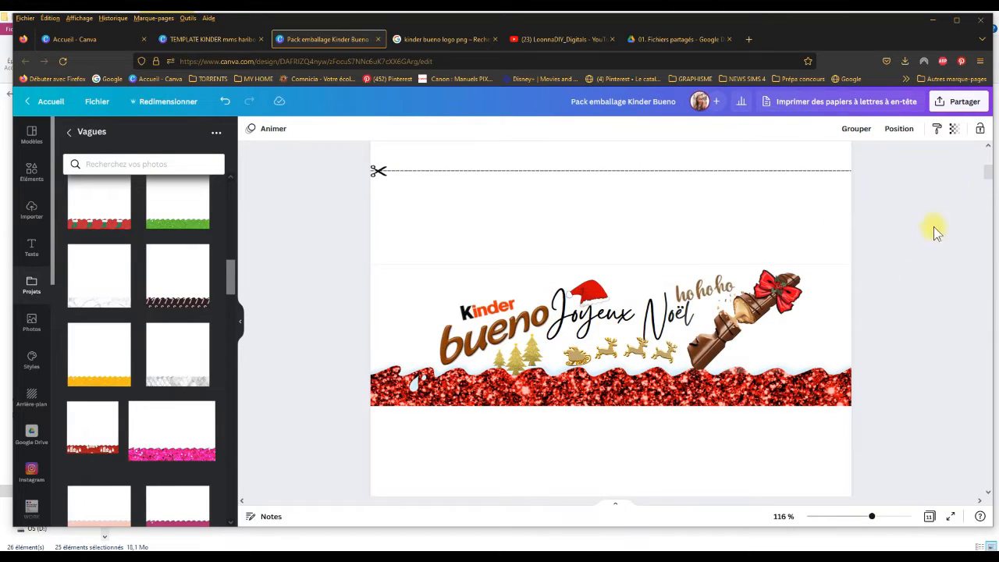
scroll(990, 185, "down", 5)
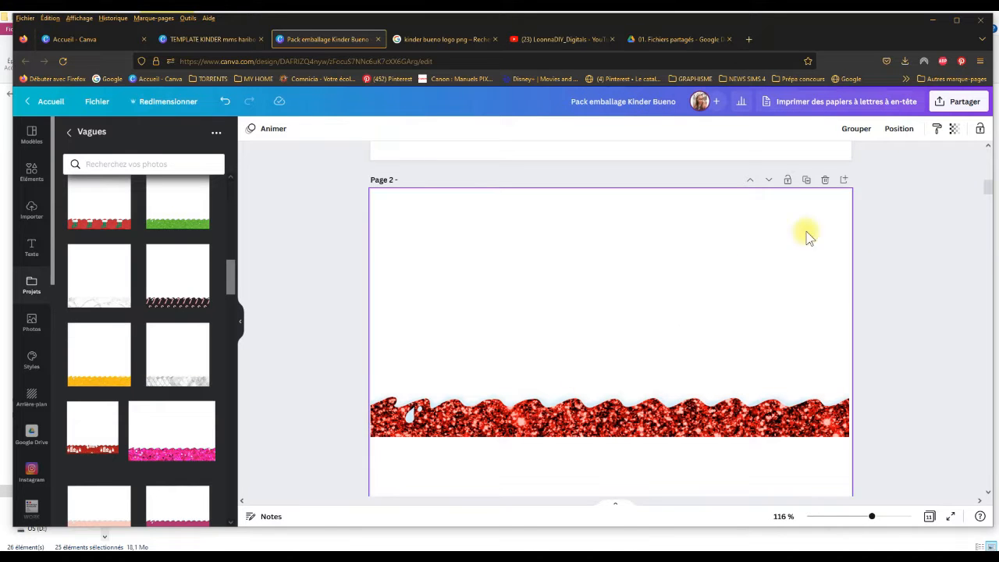
scroll(989, 192, "down", 5)
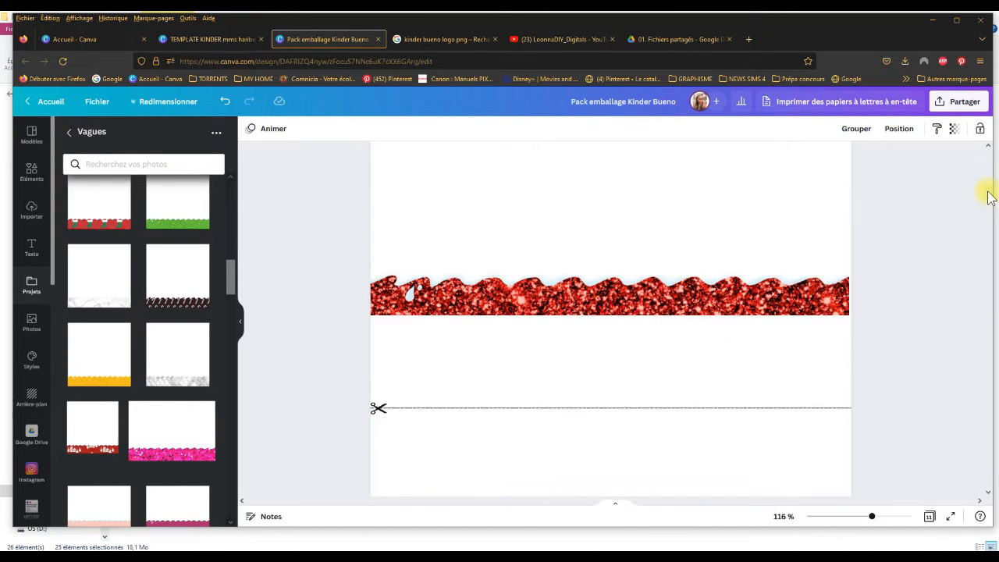
left_click_drag(993, 216, 993, 217)
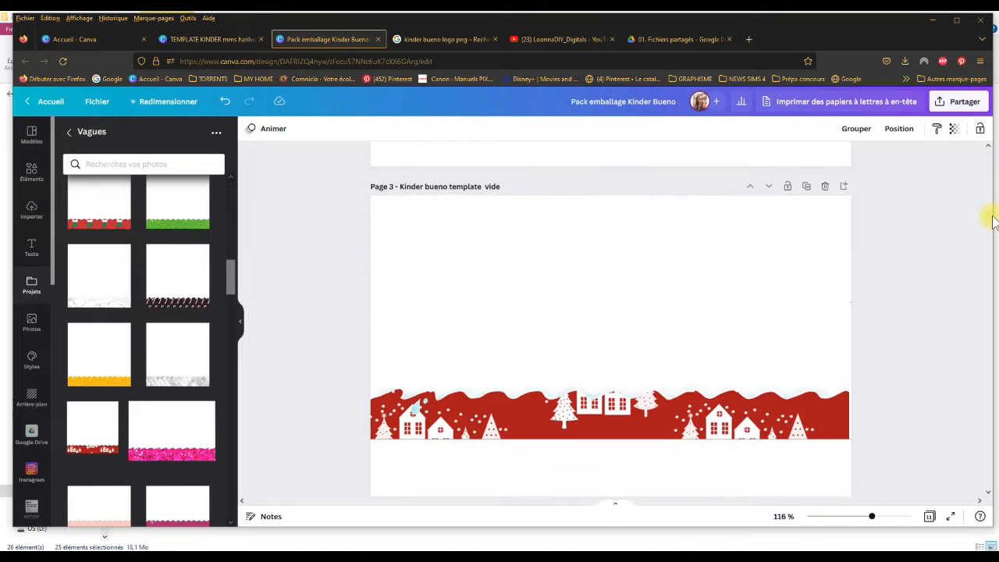
scroll(990, 223, "down", 5)
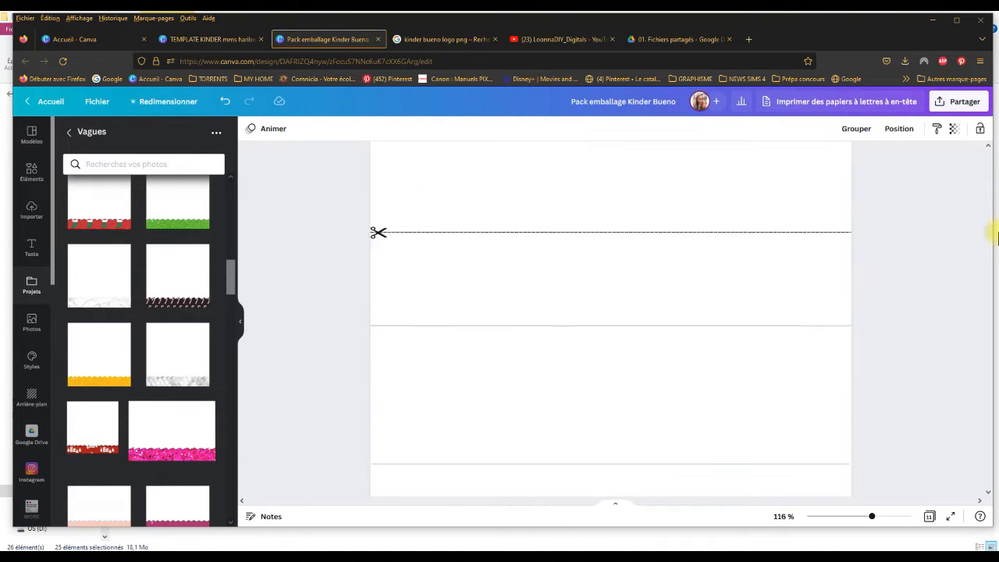
scroll(991, 180, "up", 1)
scroll(992, 226, "up", 3)
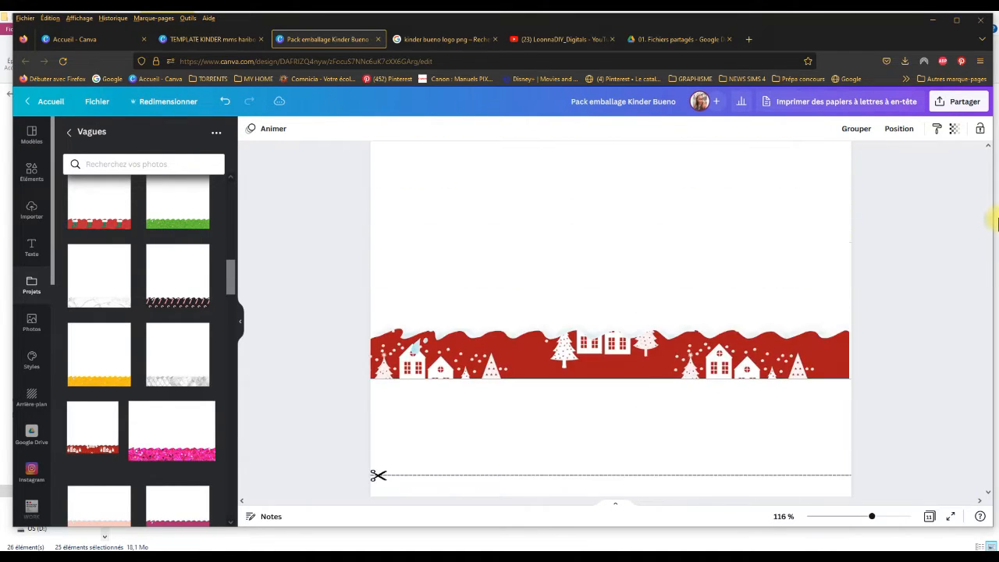
scroll(990, 219, "down", 3)
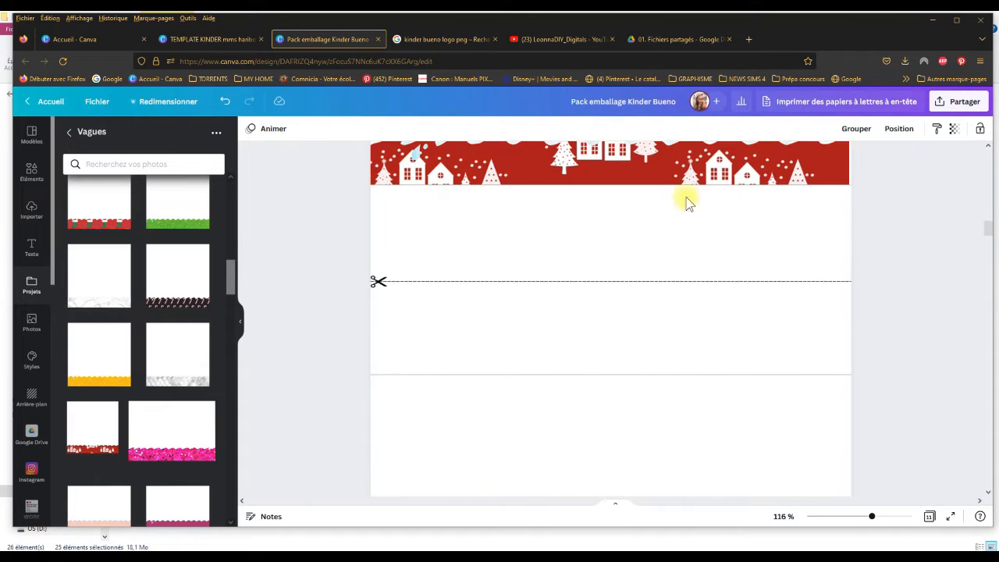
Step: Add the red wave with green stockings from the Vagues folder to page 3 and trim its blank side margins
left_click(107, 212)
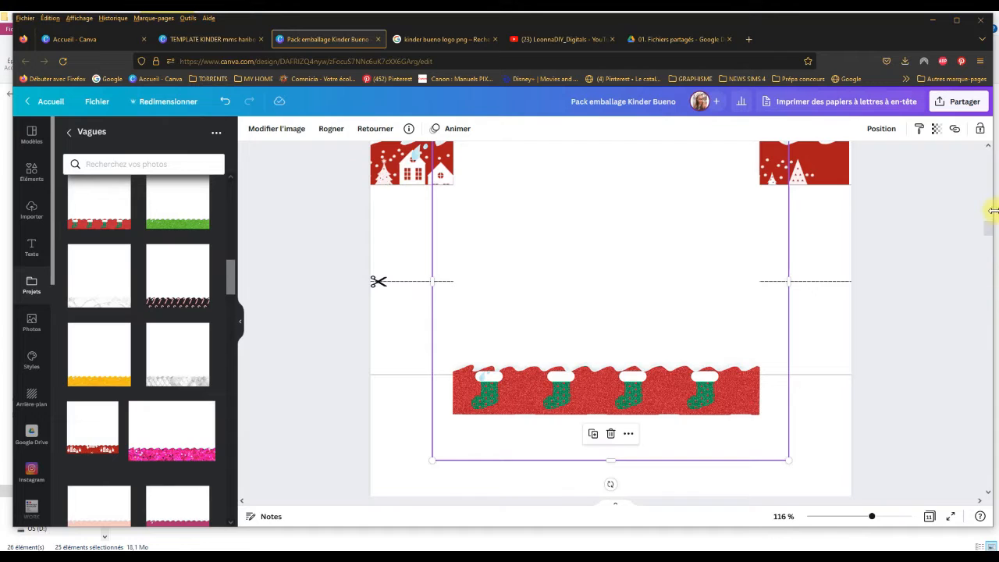
scroll(992, 231, "down", 1)
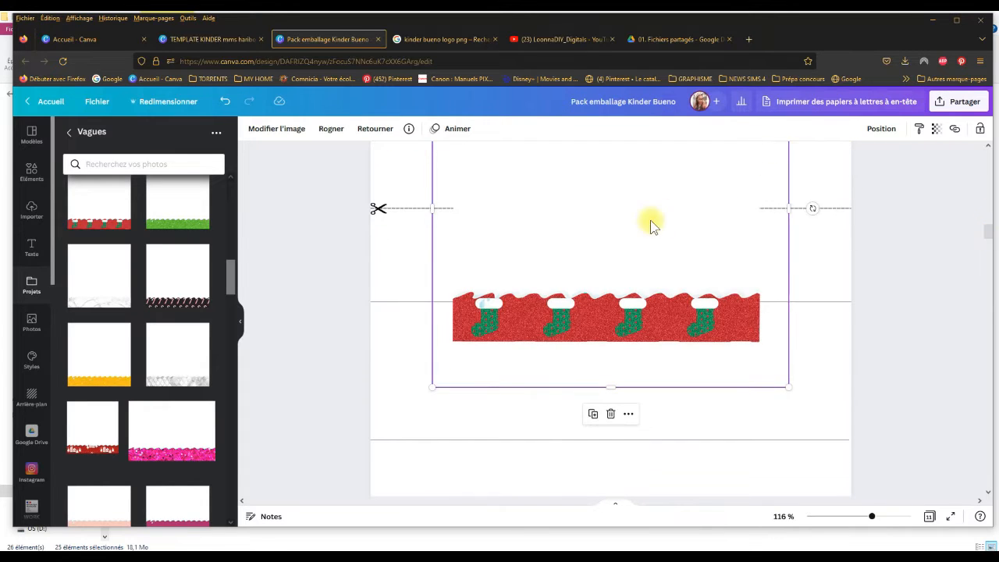
left_click_drag(652, 225, 631, 354)
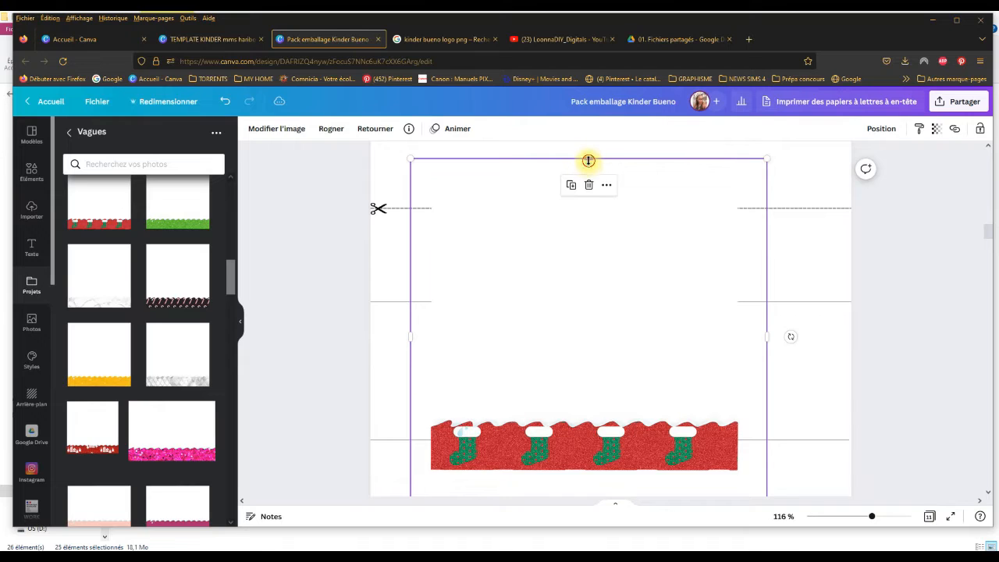
left_click_drag(589, 161, 591, 209)
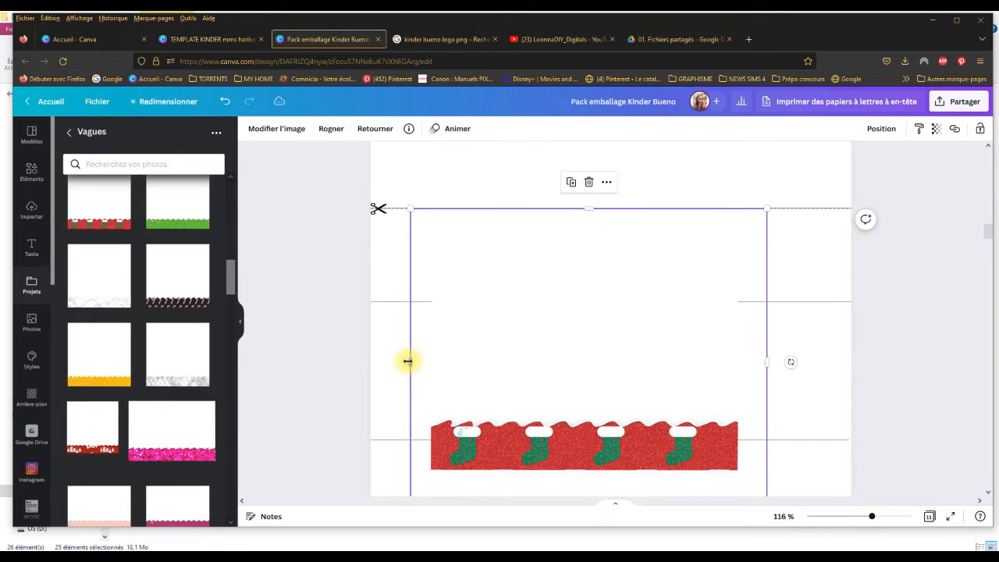
left_click_drag(407, 361, 430, 361)
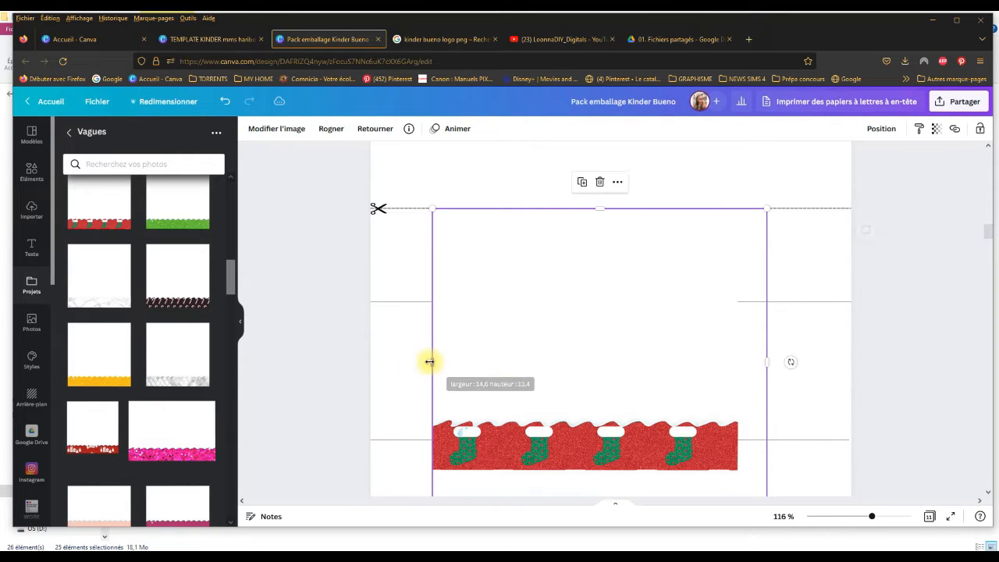
left_click_drag(767, 362, 736, 361)
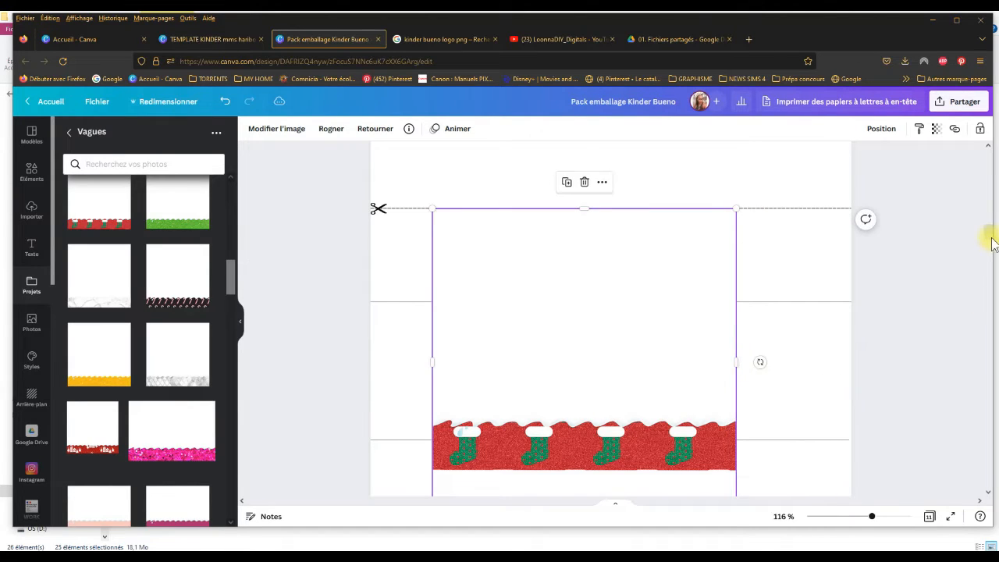
Step: Trim the blank margin below the stocking wave and cut away most of the empty area above it
scroll(992, 238, "down", 1)
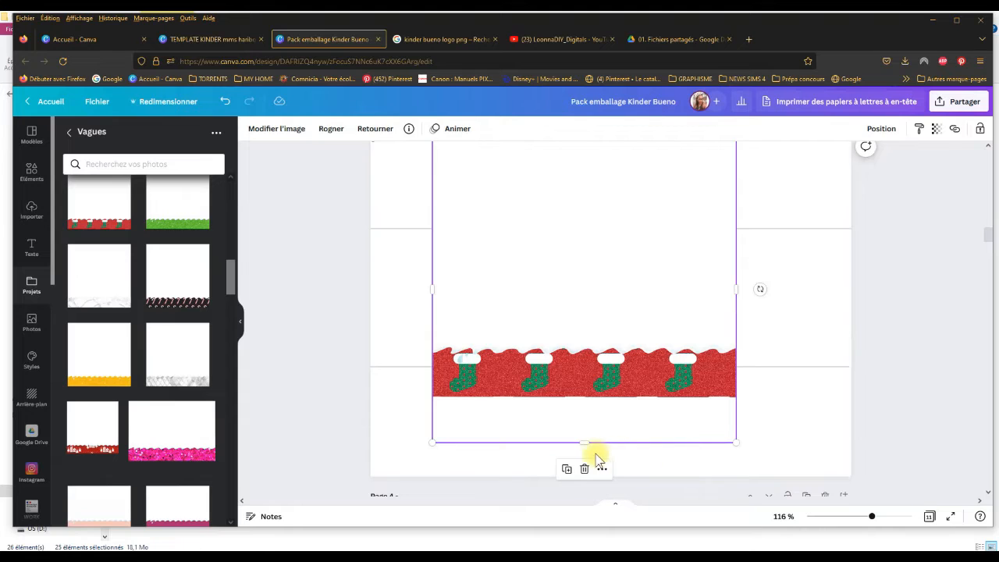
left_click_drag(583, 444, 584, 398)
left_click_drag(587, 266, 573, 319)
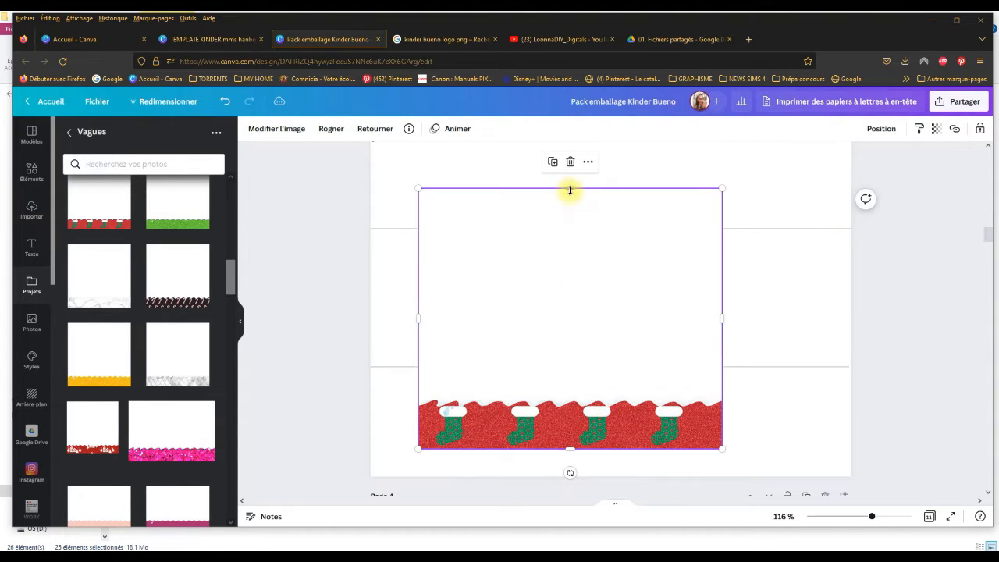
left_click_drag(570, 190, 591, 320)
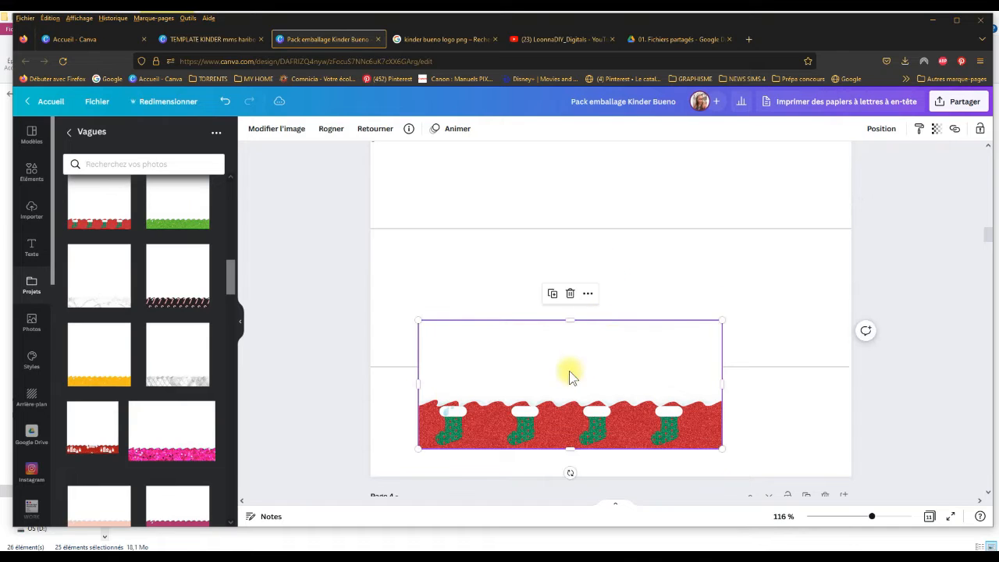
Step: Place the stocking wave against the left page border on the lower guide line and enlarge it up to the upper guide line
left_click_drag(569, 377, 522, 289)
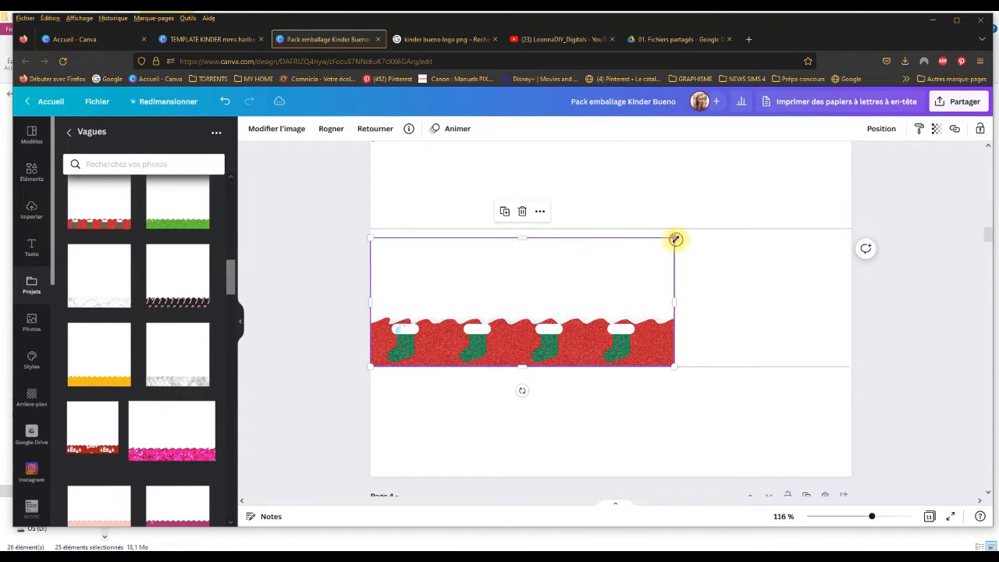
left_click_drag(676, 239, 696, 229)
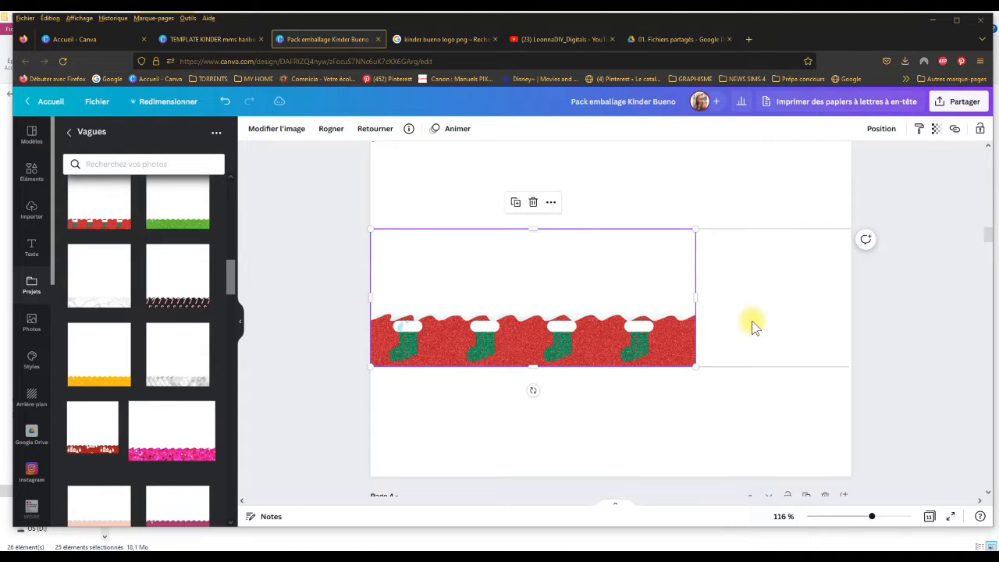
left_click(751, 327)
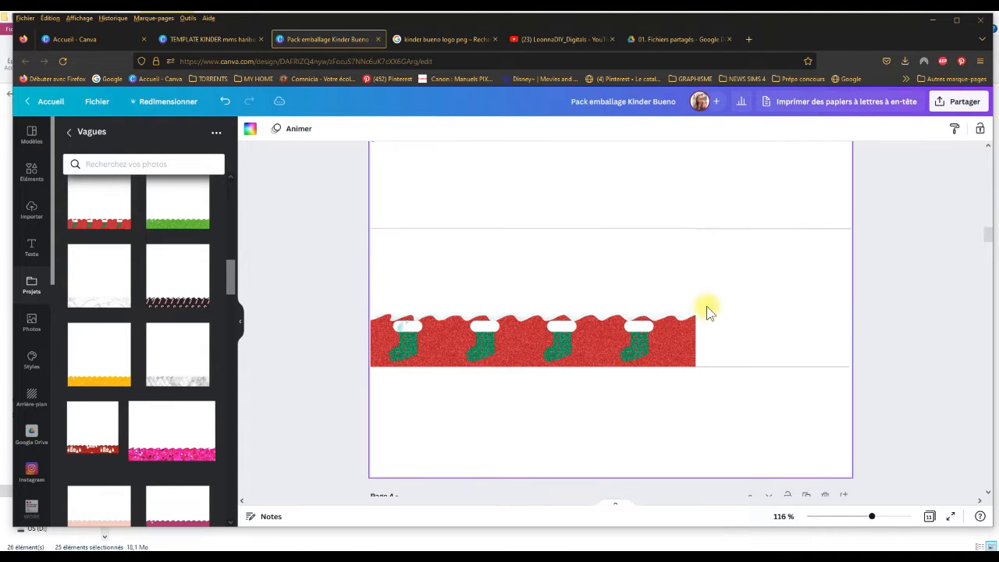
Step: Duplicate the stocking wave, line the copy up as a continuation of the original, and end it at the right page border
left_click(538, 351)
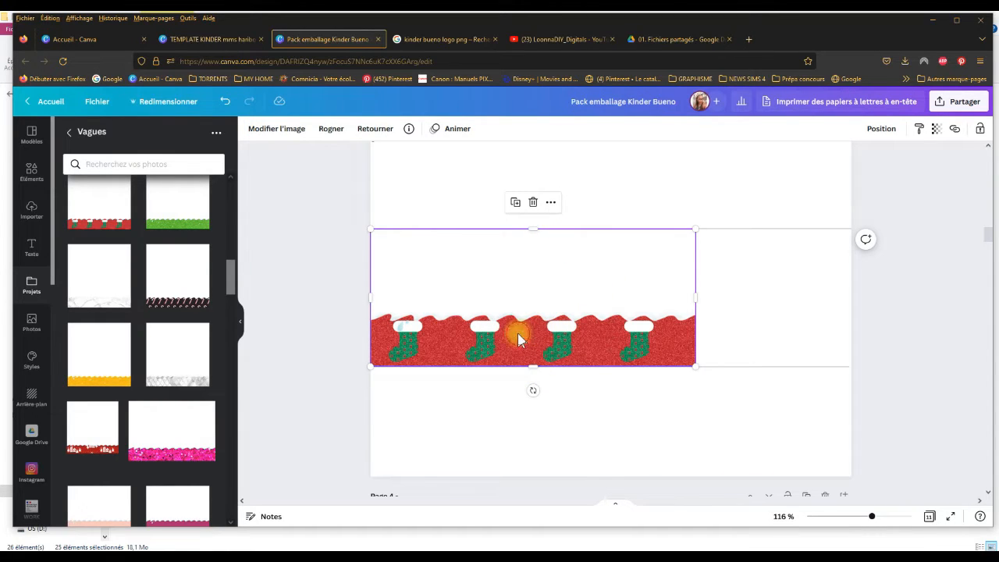
left_click(516, 202)
left_click(499, 289)
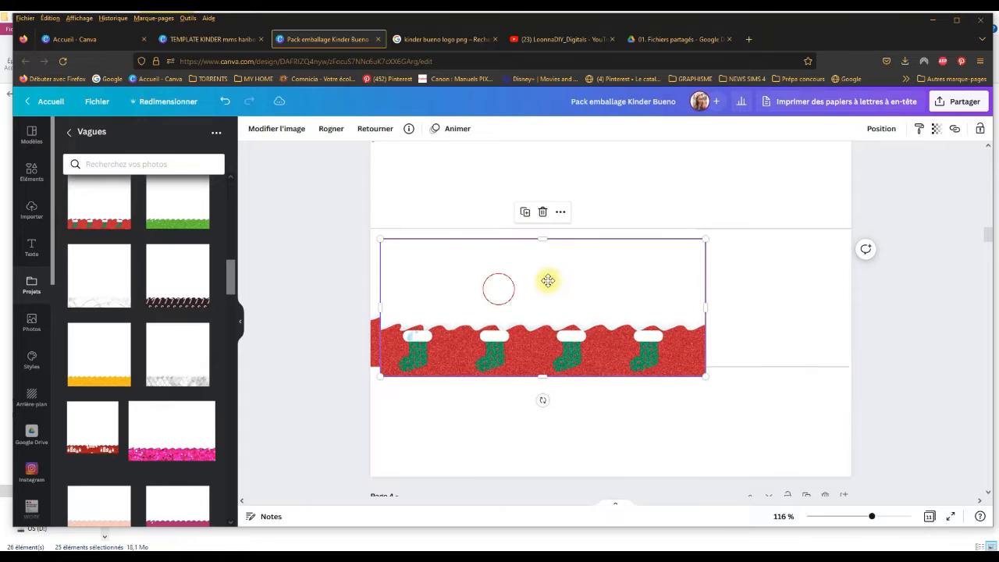
left_click_drag(548, 281, 709, 285)
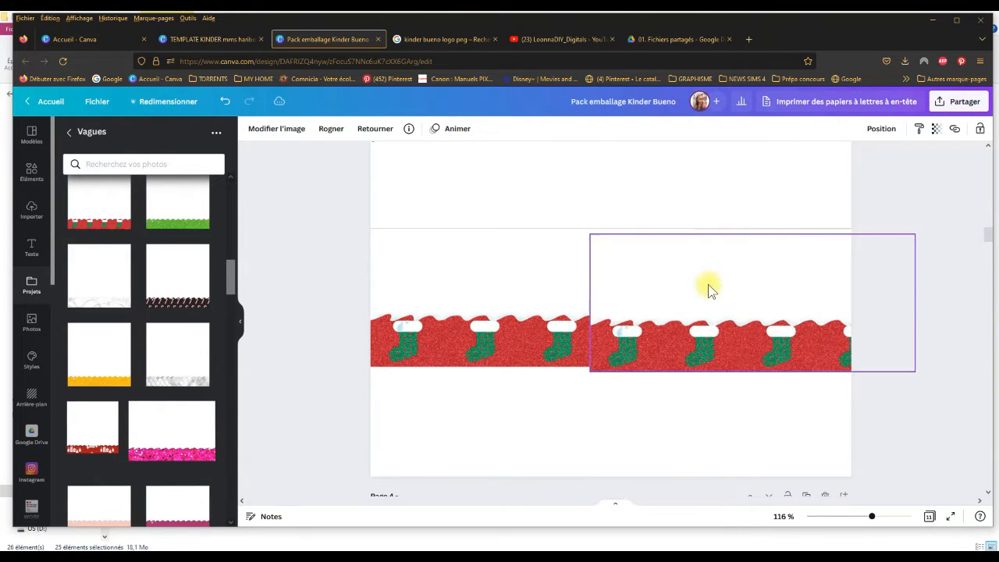
left_click_drag(919, 302, 798, 283)
left_click(719, 405)
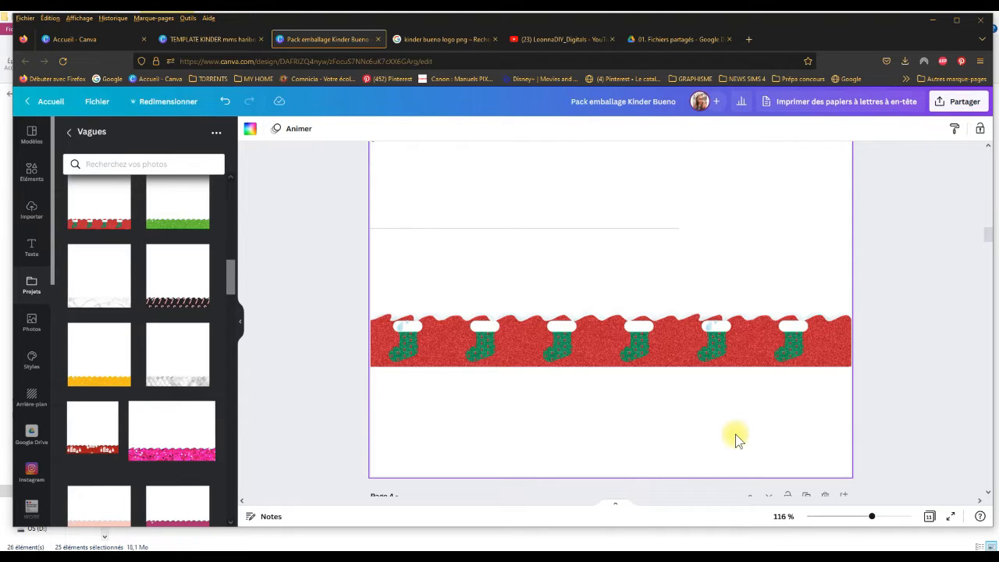
Step: Trim the upper edges of both stocking wave images to just below the upper guide line and deselect them
left_click(747, 269)
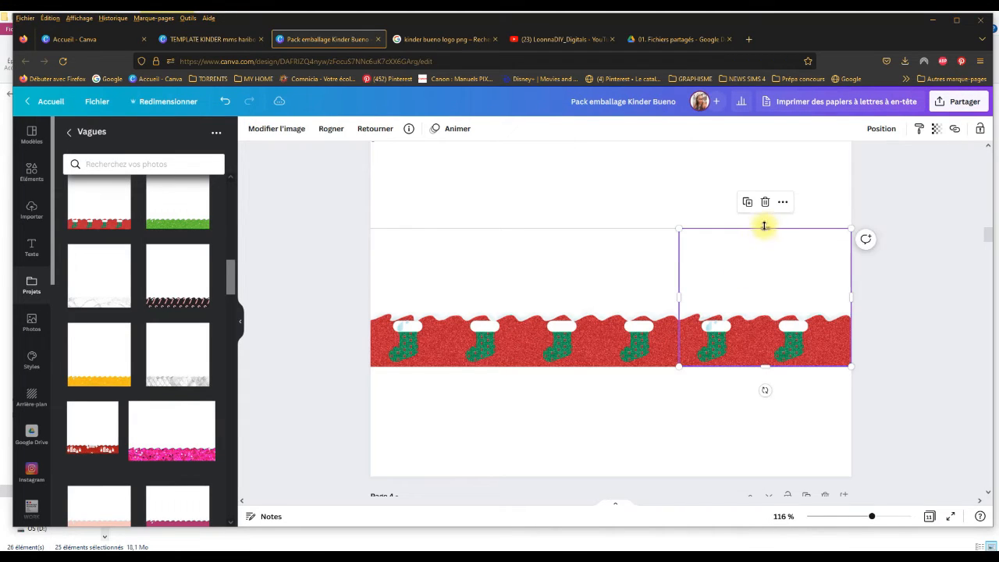
left_click_drag(765, 226, 765, 226)
left_click(609, 295)
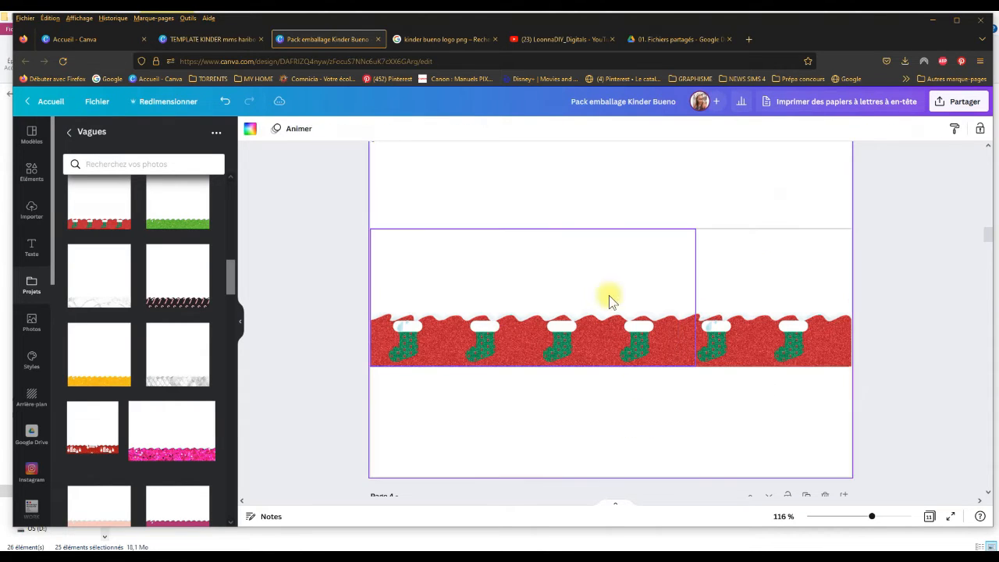
left_click_drag(533, 231, 532, 229)
left_click(569, 429)
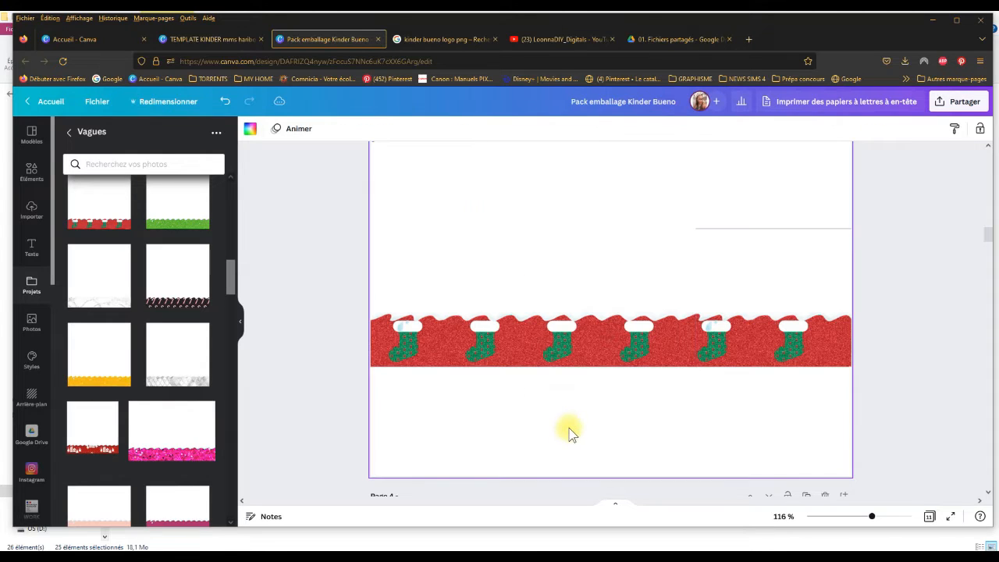
left_click(577, 253)
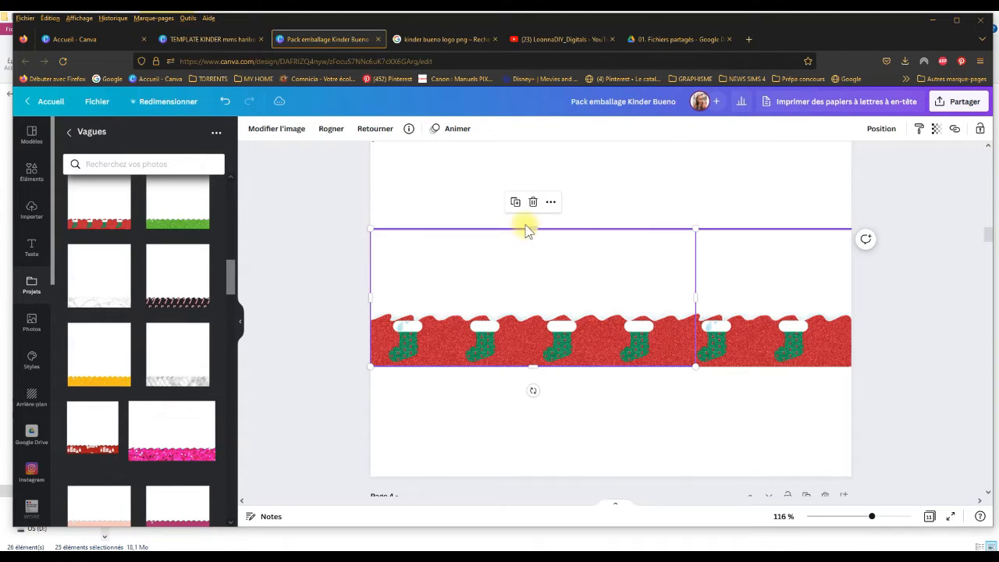
left_click(527, 227)
left_click(536, 385)
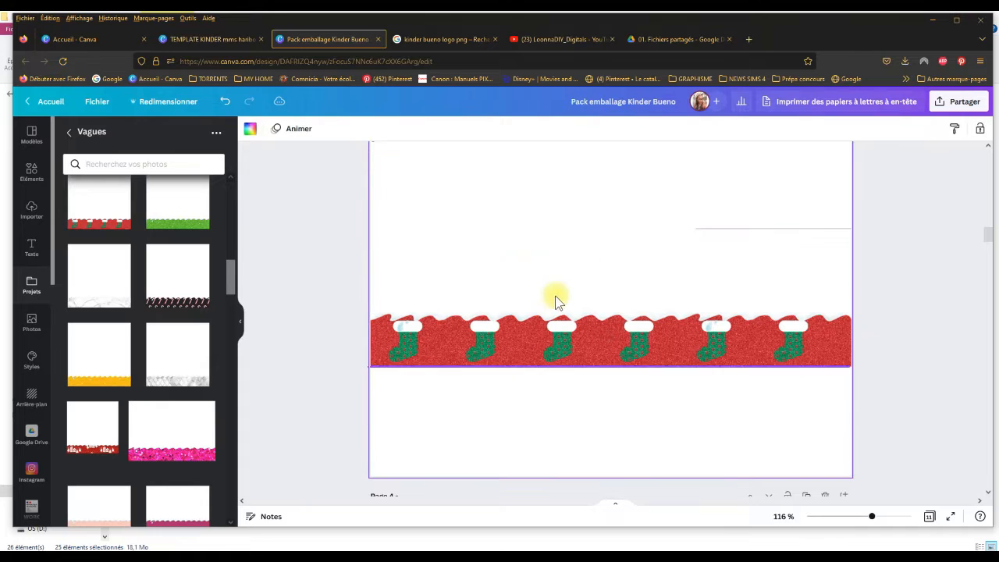
left_click(562, 270)
left_click_drag(537, 227, 536, 234)
left_click(550, 430)
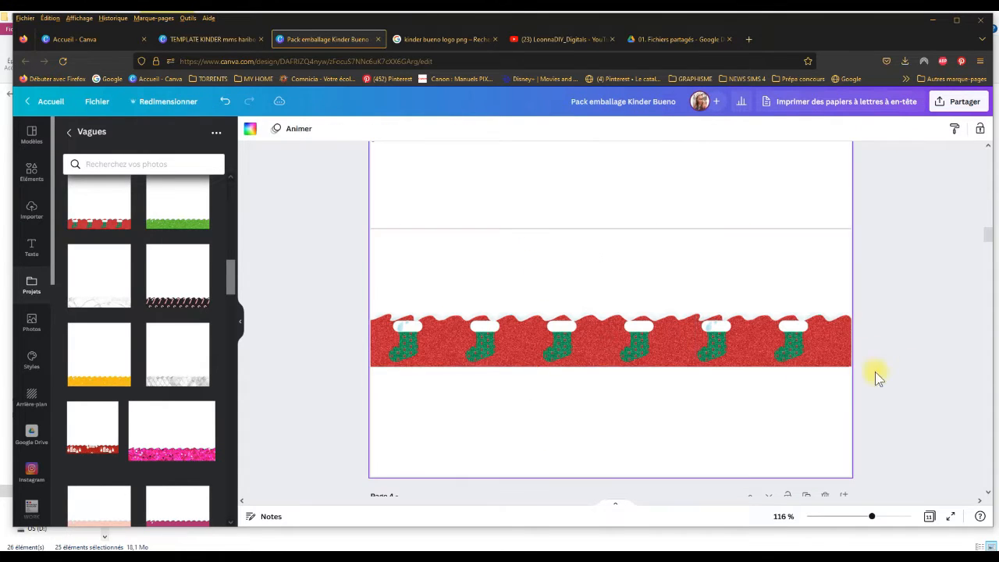
Step: Duplicate the blank Kinder bueno template on page 11 from the overview of all pages
scroll(990, 245, "down", 5)
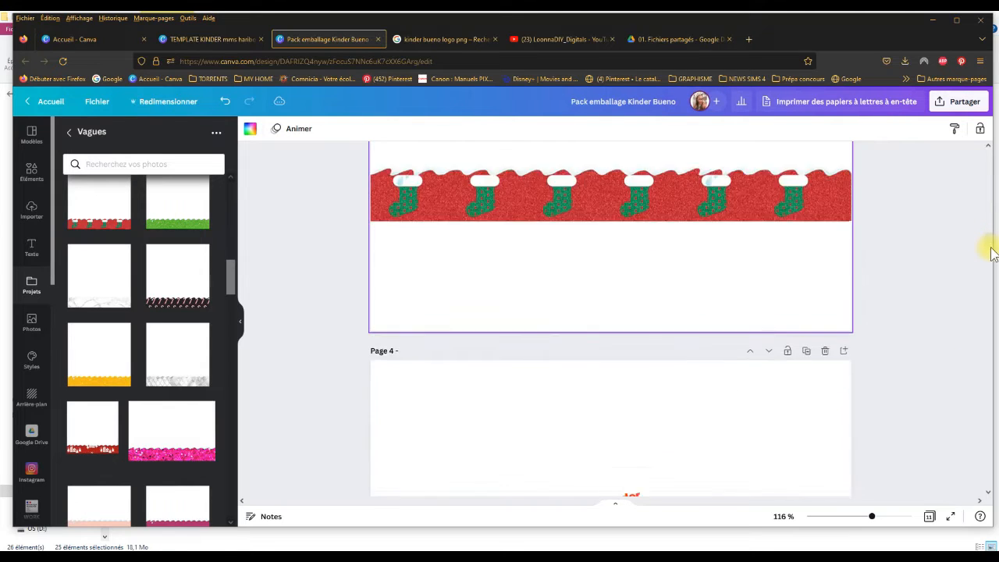
scroll(994, 268, "down", 5)
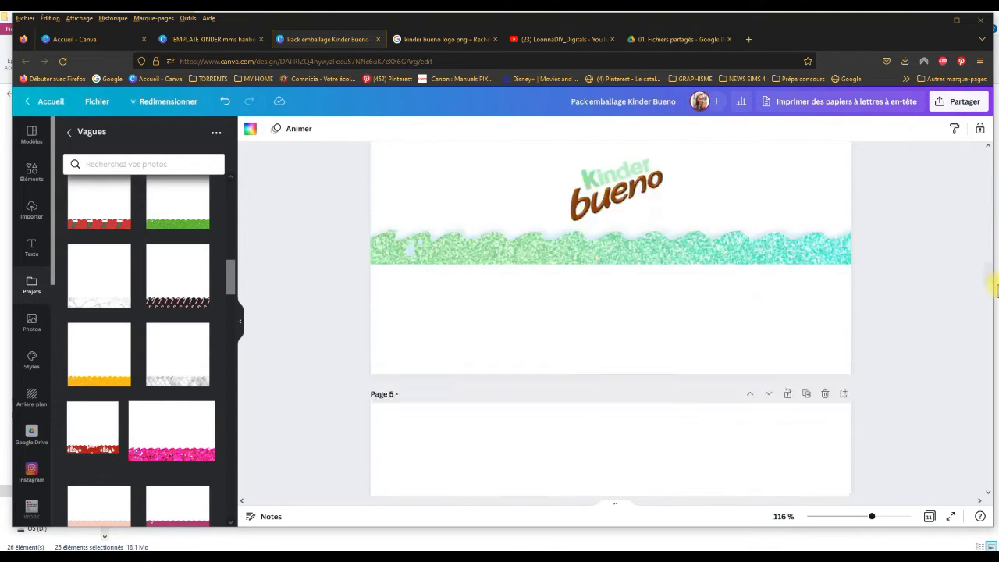
left_click(930, 516)
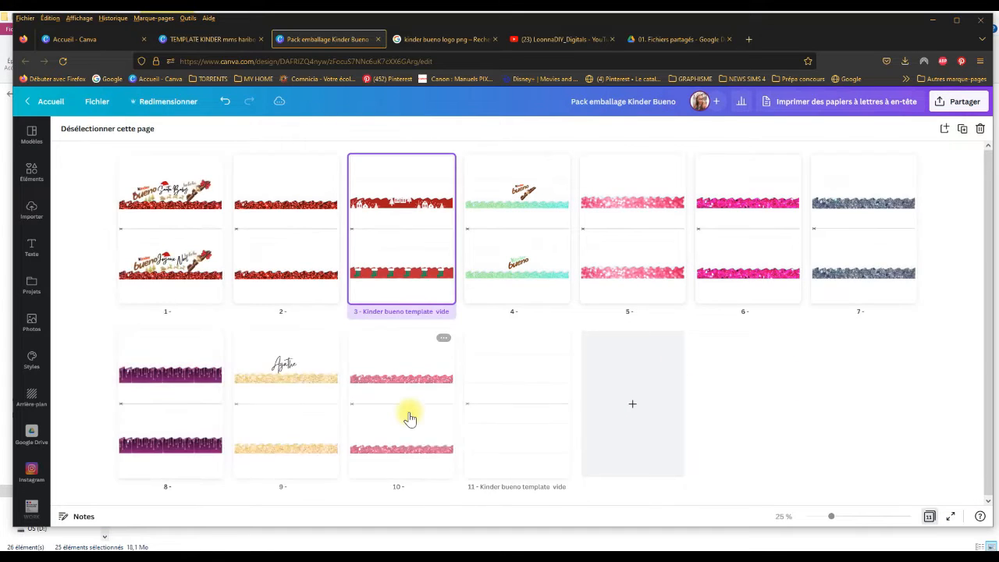
left_click(344, 404)
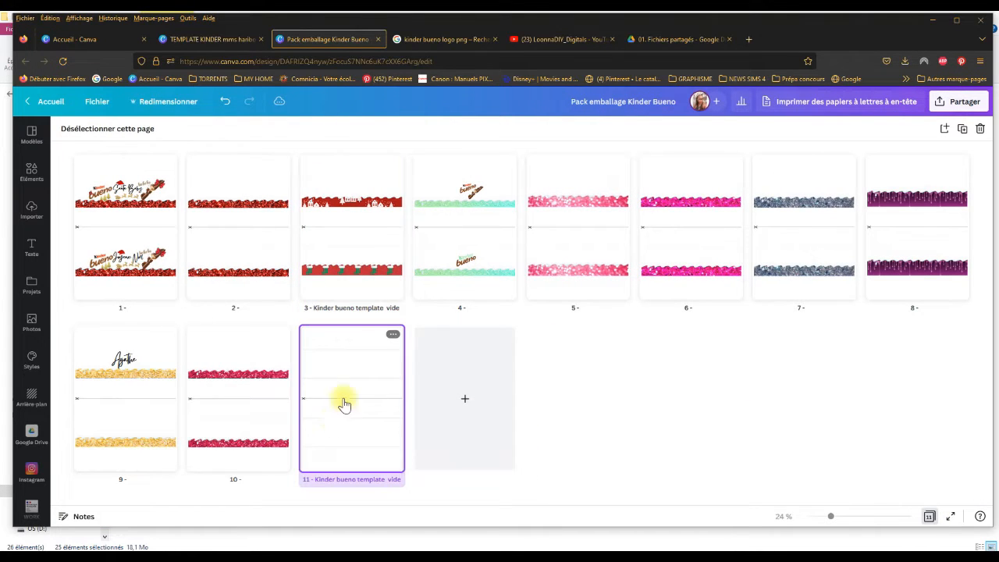
left_click(963, 133)
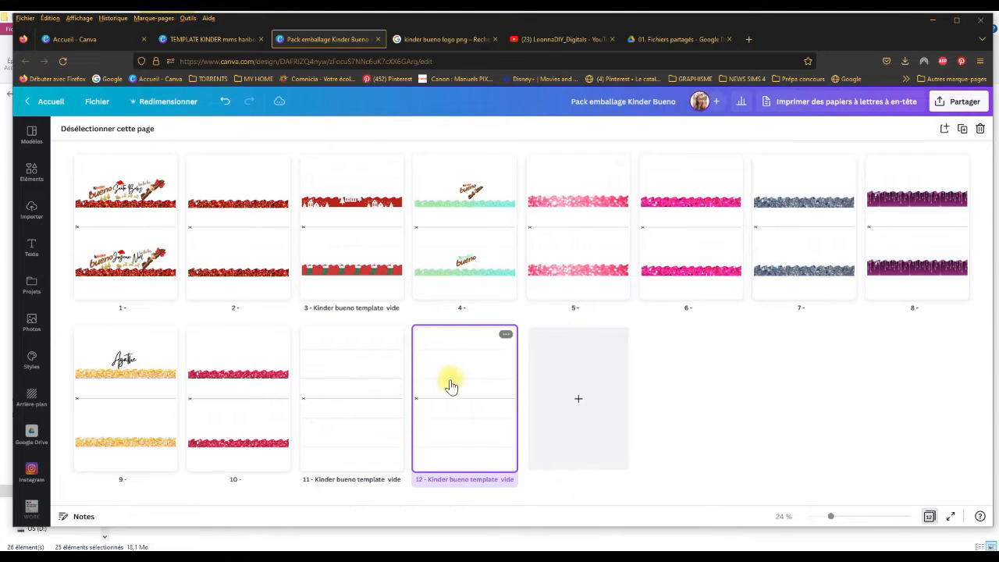
Step: Move the copied blank Kinder bueno template to page 4, directly after the stocking design, and open it for editing
left_click_drag(449, 383, 402, 216)
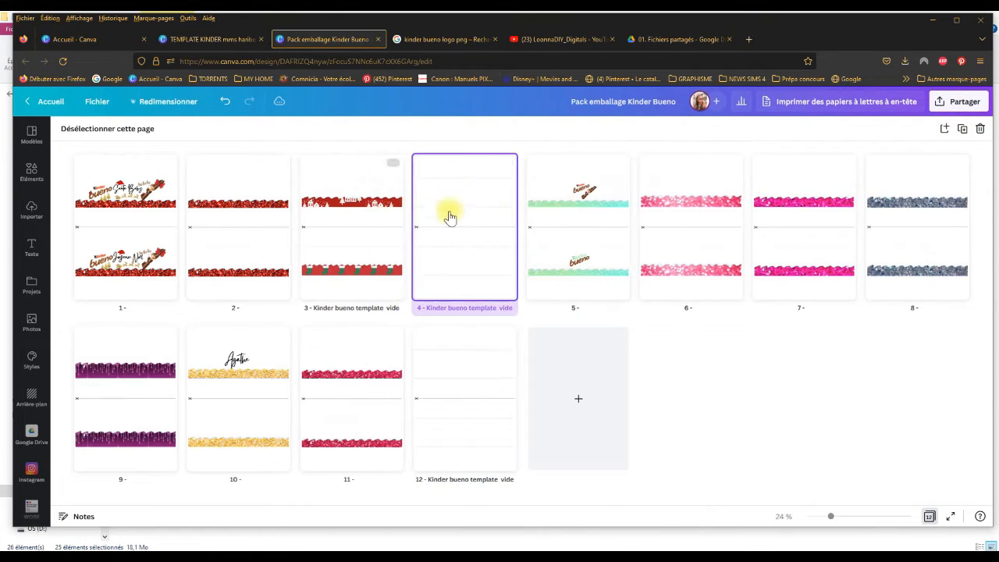
double_click(492, 202)
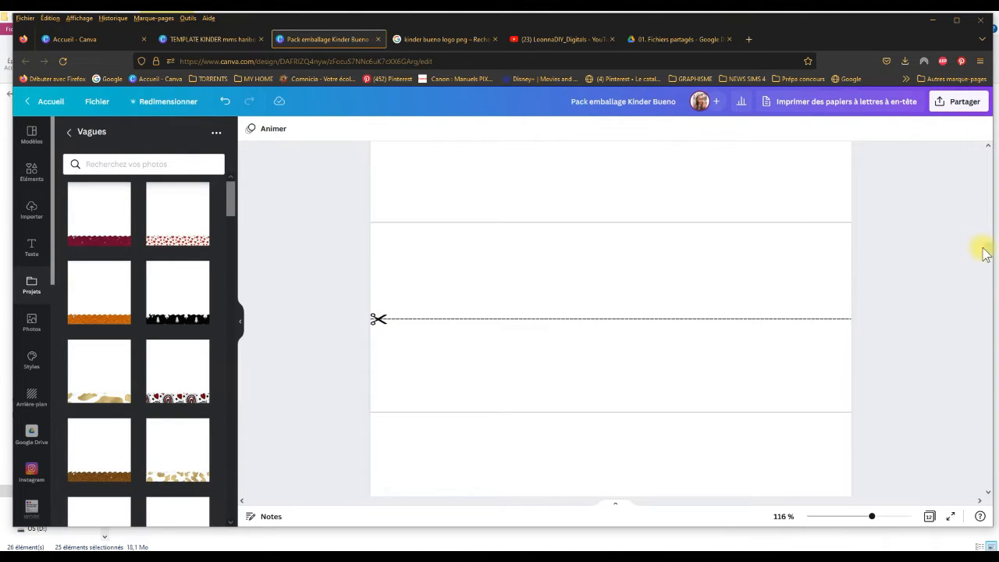
left_click_drag(991, 246, 996, 226)
scroll(996, 228, "down", 5)
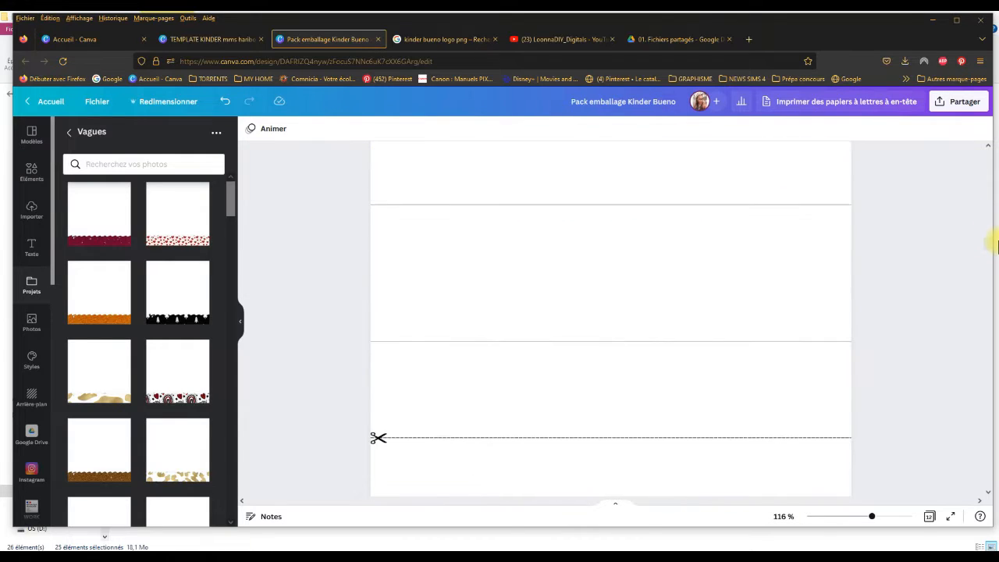
Step: Insert the black Christmas tree wave from the Vagues folder and crop the excess margins below, left of and above it
left_click(189, 286)
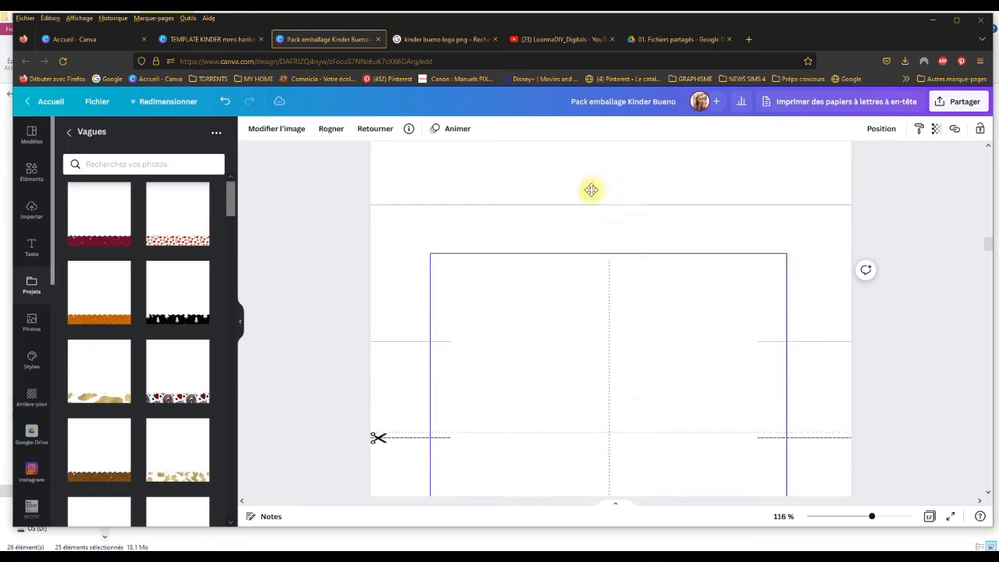
left_click_drag(577, 279, 577, 283)
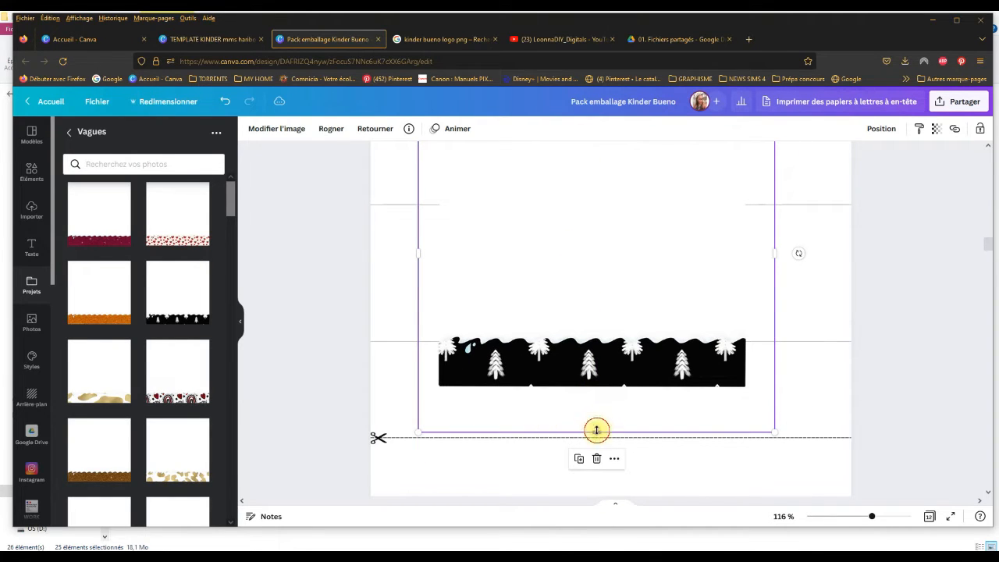
left_click_drag(597, 431, 598, 385)
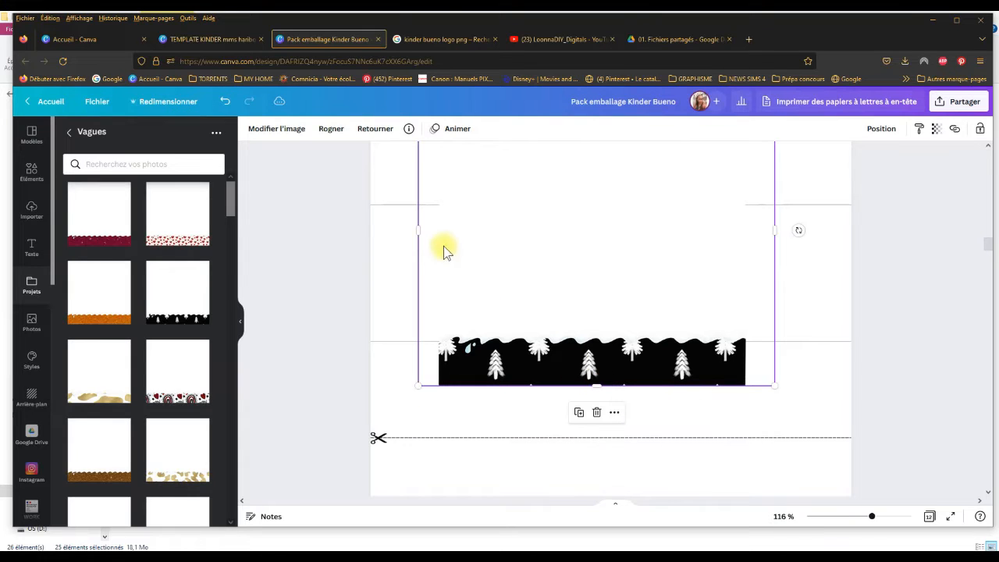
left_click_drag(416, 229, 441, 228)
left_click_drag(542, 232, 563, 316)
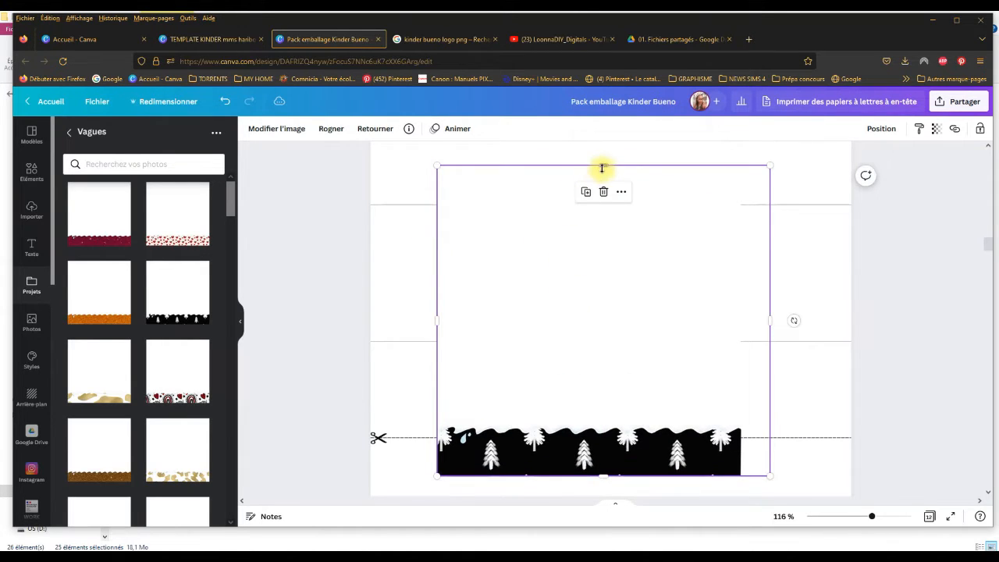
left_click_drag(602, 168, 592, 337)
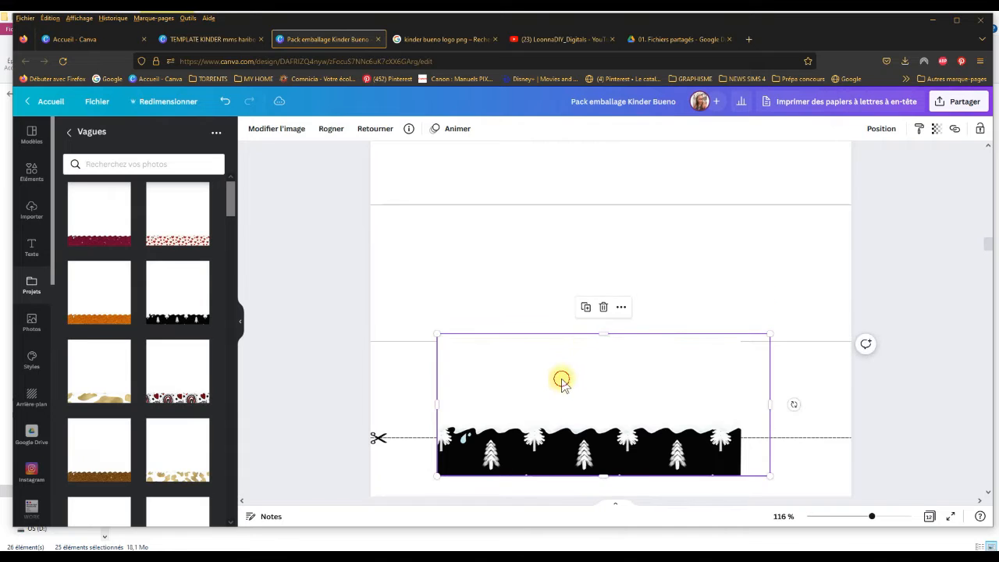
Step: Place the tree wave against the left page border on the lower guide line, then trim it to the upper guide line and the pattern's right end
left_click_drag(561, 381, 495, 241)
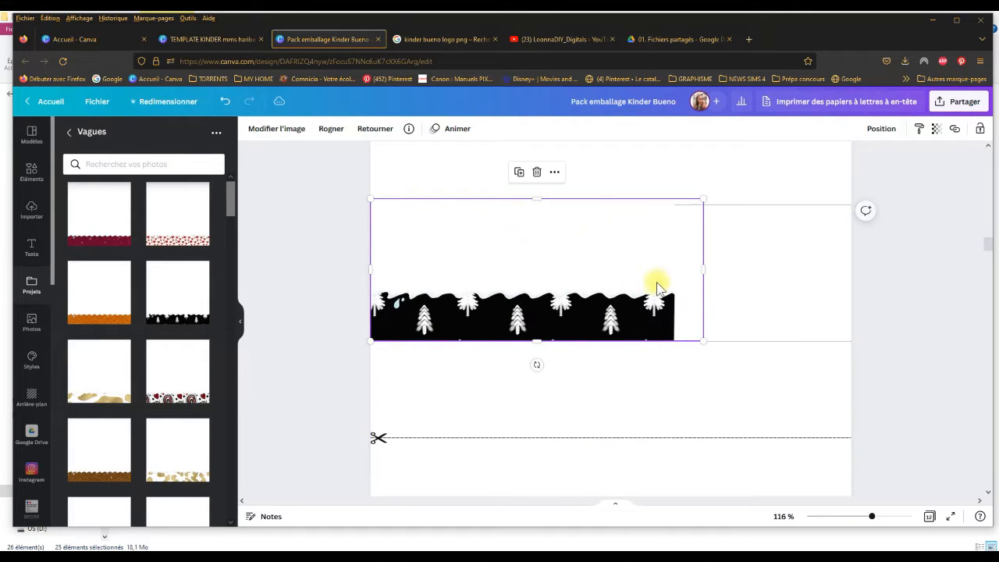
left_click_drag(541, 202, 543, 206)
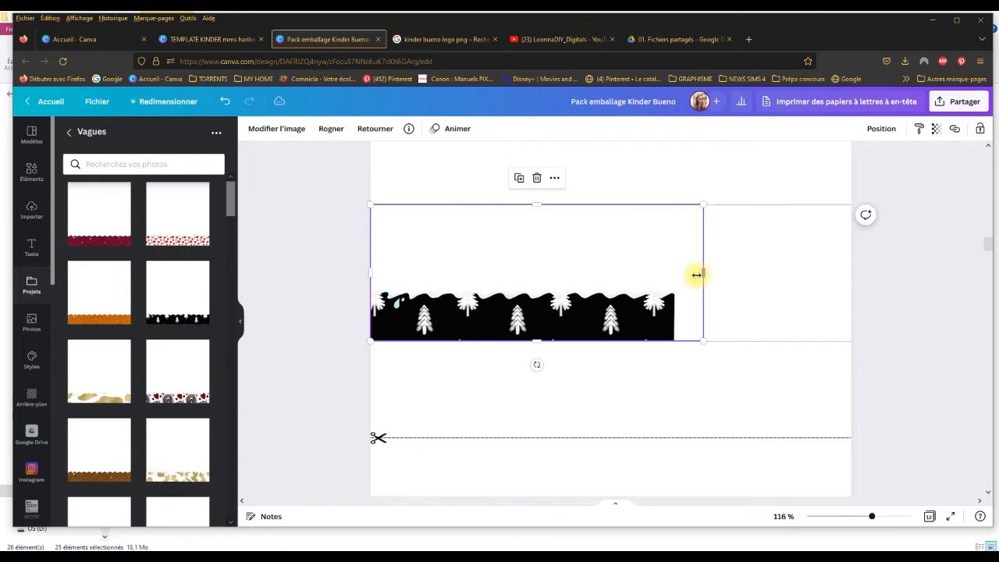
left_click_drag(696, 275, 675, 274)
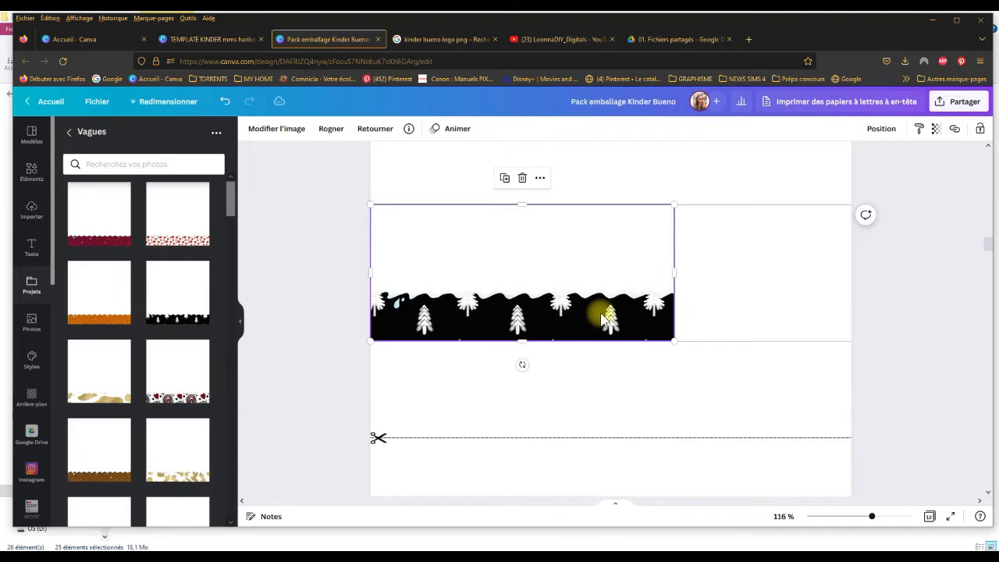
Step: Duplicate the tree wave, line the copy up as a continuation of the original, and trim it at the right page border
left_click(505, 179)
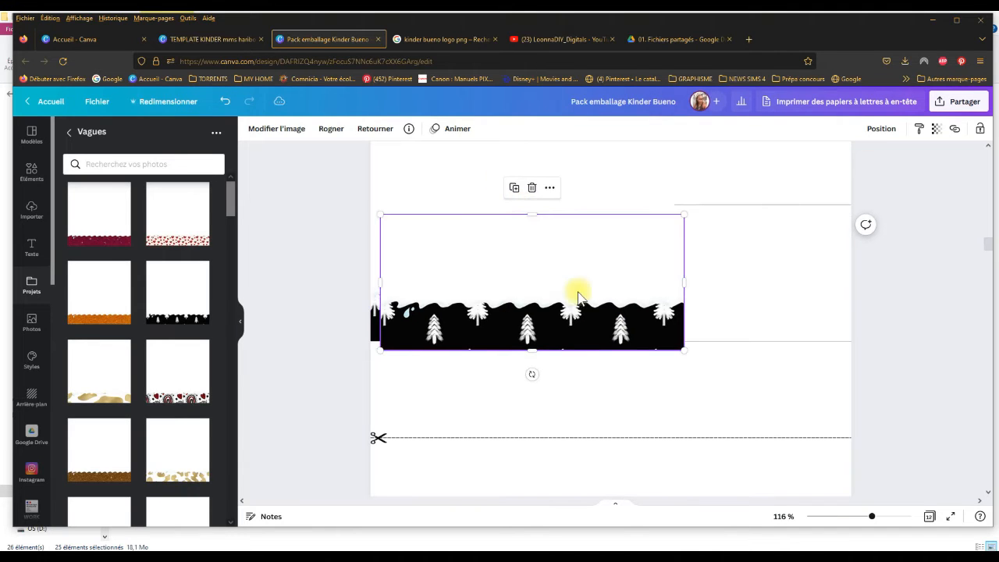
left_click_drag(576, 290, 720, 288)
left_click_drag(532, 277, 698, 274)
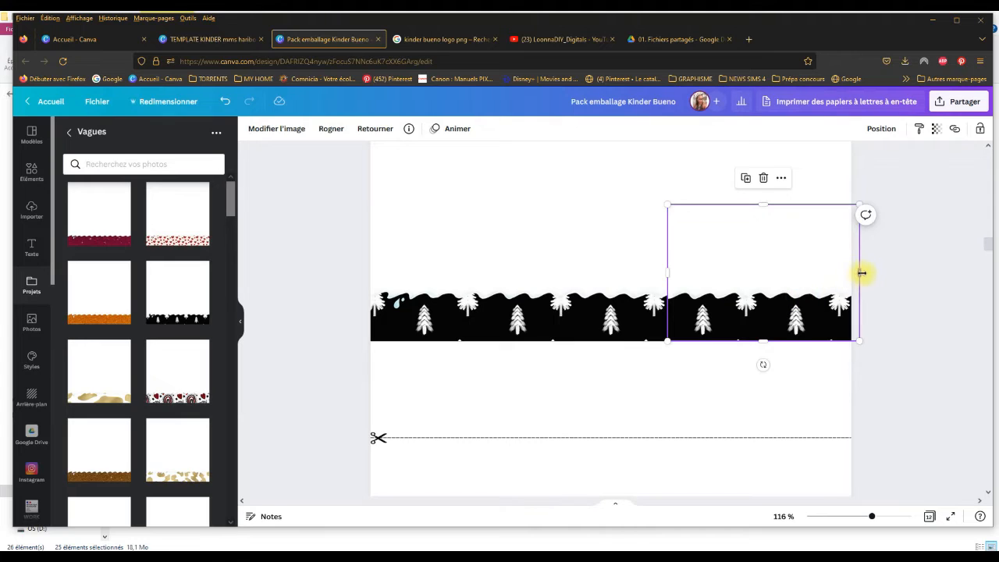
left_click_drag(862, 273, 850, 275)
left_click(903, 363)
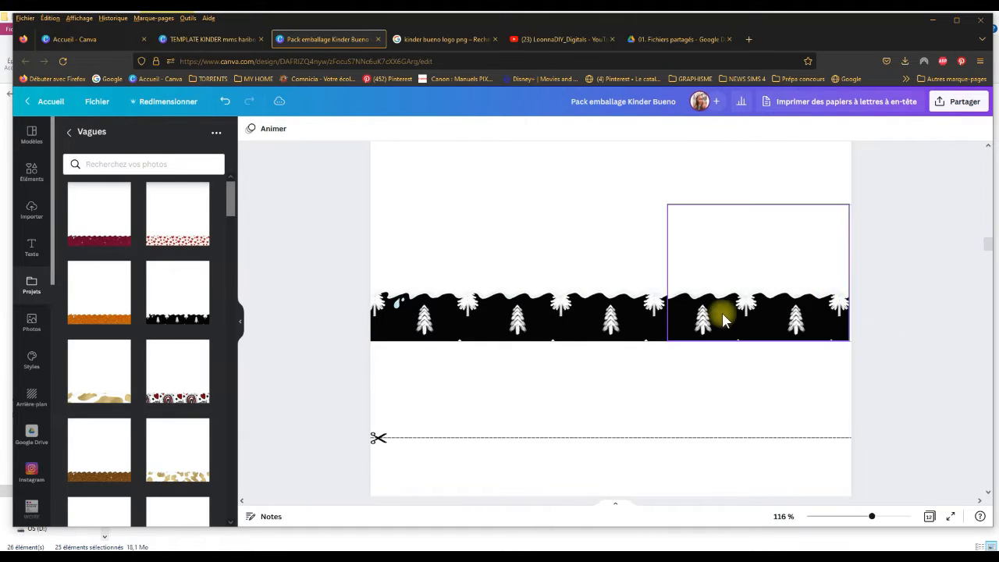
Step: Extend the copied tree wave's left edge slightly over the original and deselect it
left_click(644, 317)
left_click(689, 312)
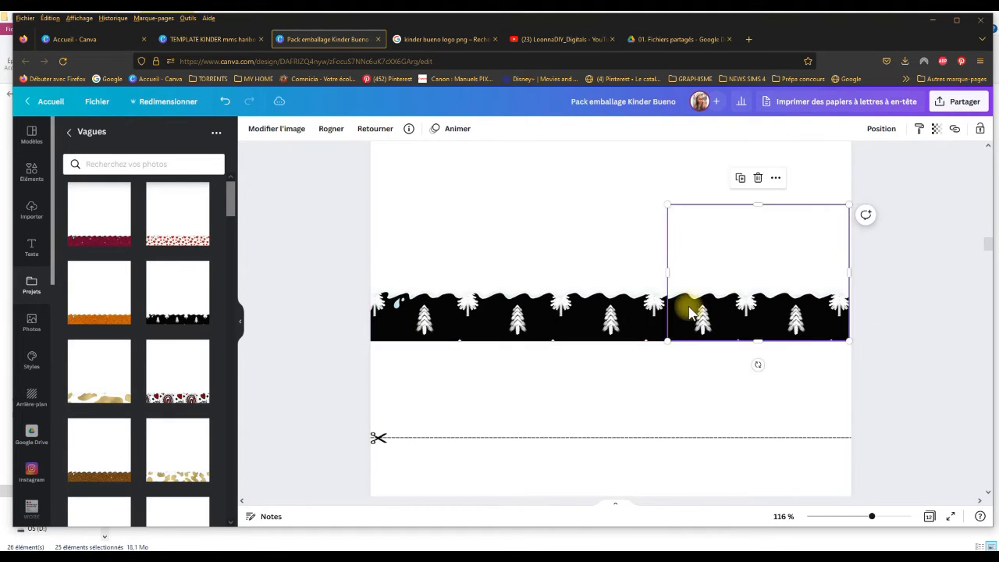
left_click_drag(664, 272, 658, 271)
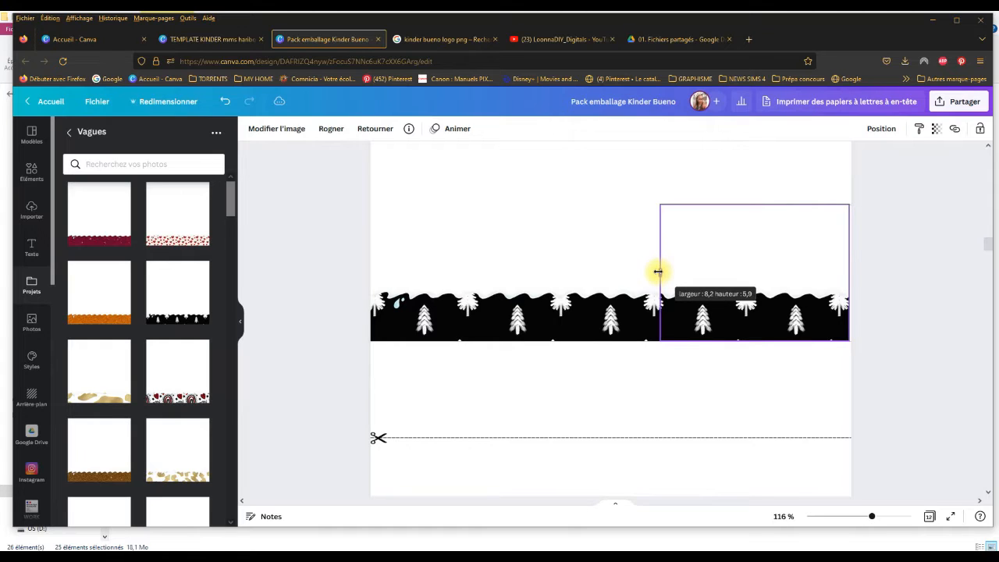
left_click(671, 394)
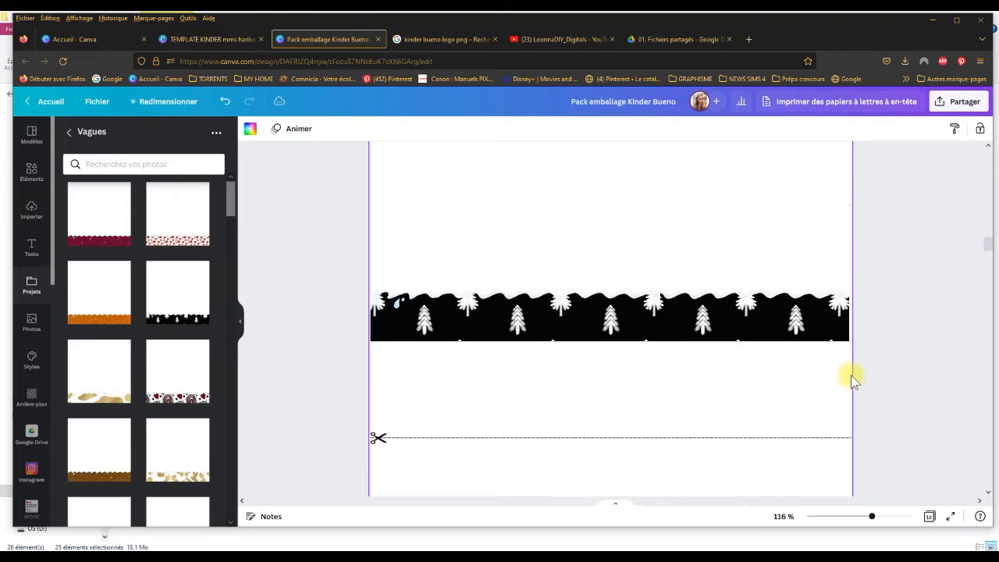
left_click(847, 330)
left_click(932, 283)
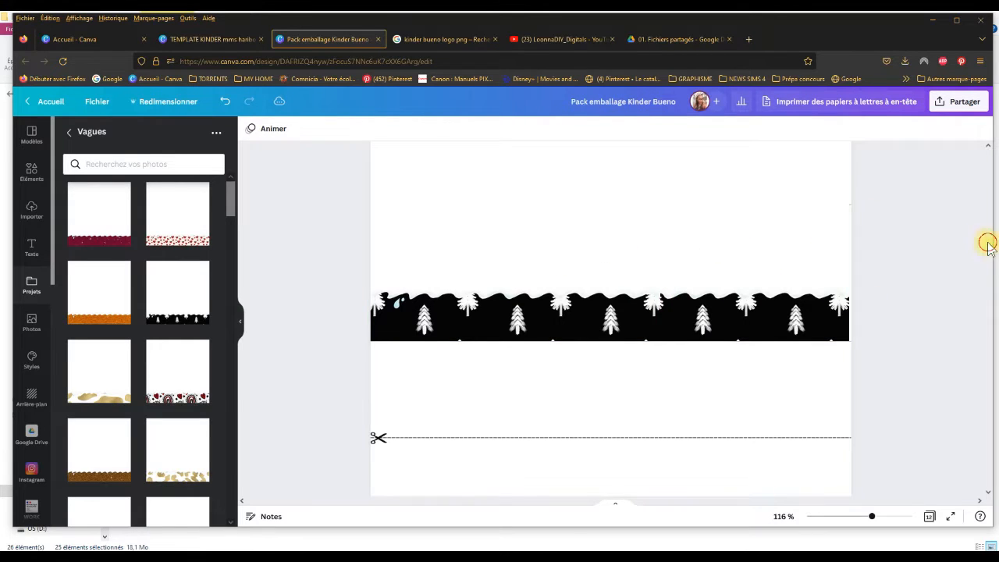
scroll(988, 244, "down", 5)
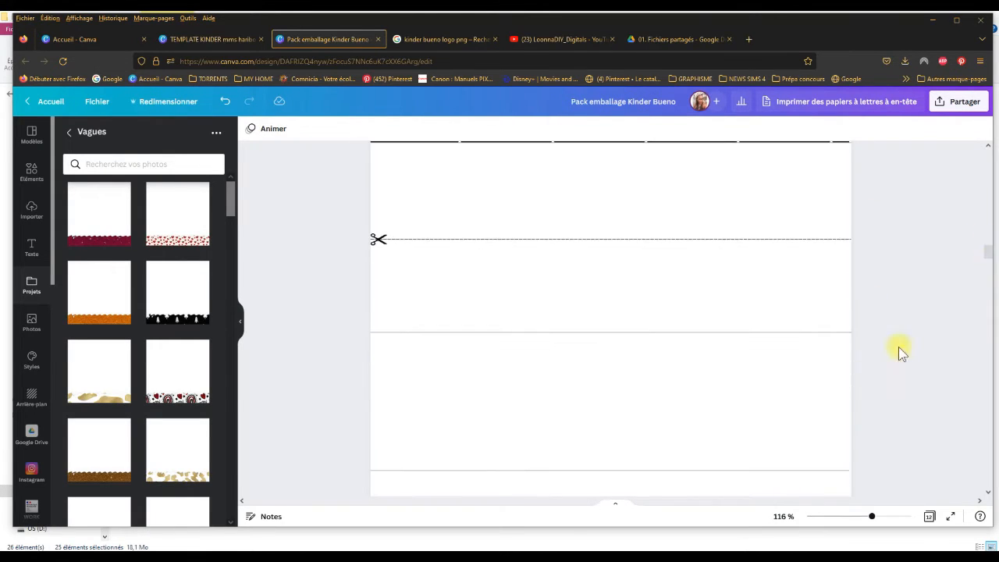
left_click_drag(872, 519, 856, 520)
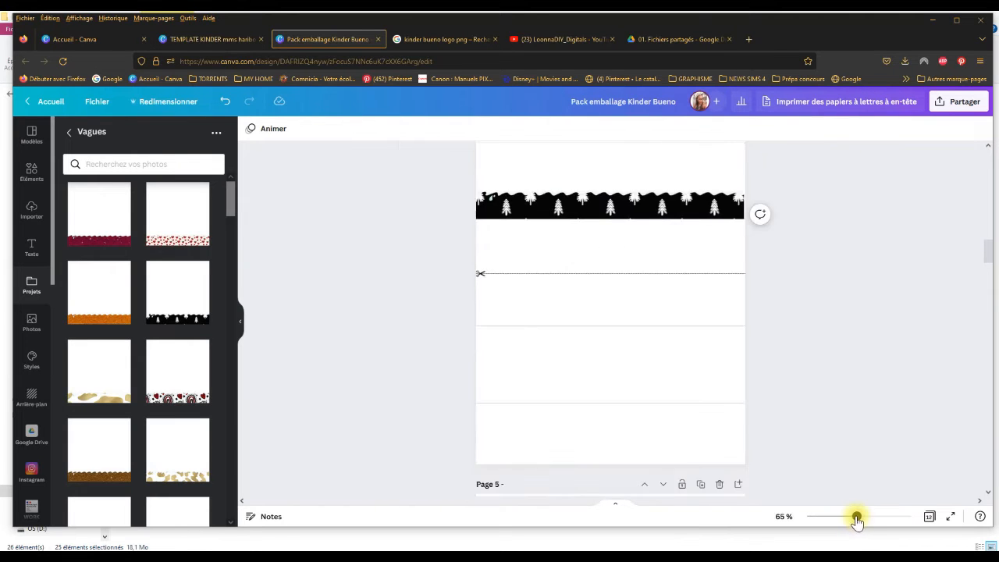
left_click_drag(986, 255, 986, 253)
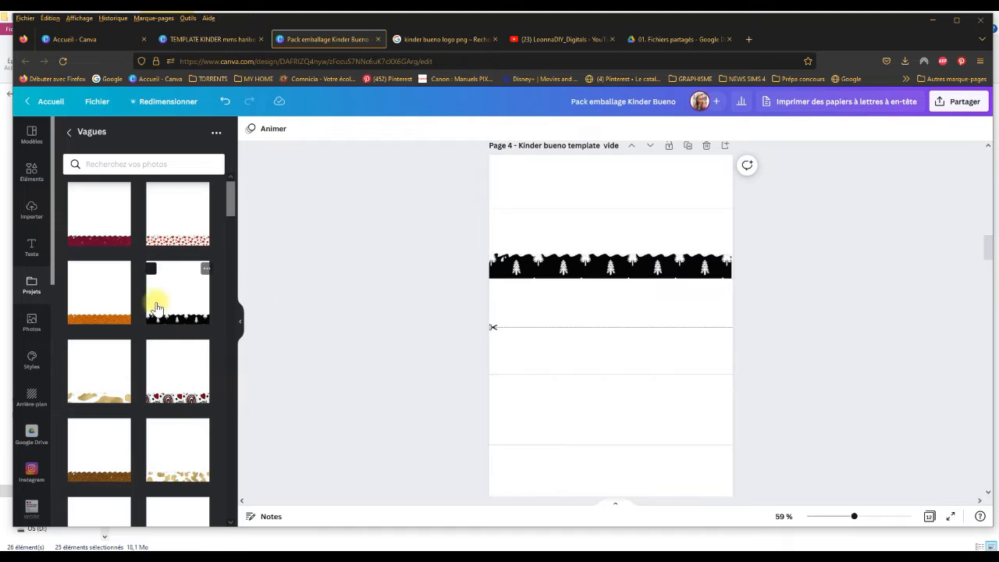
left_click(151, 270)
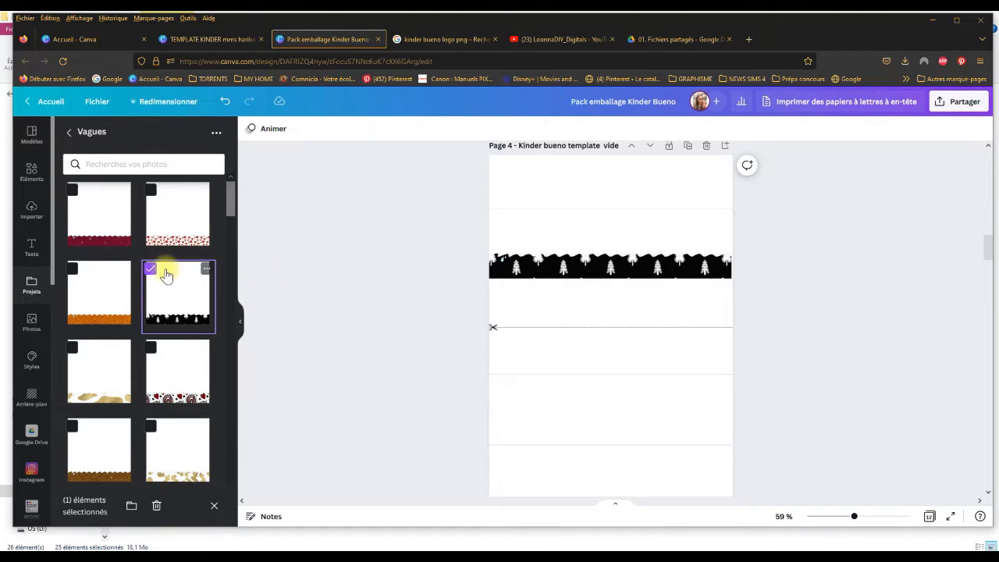
left_click(199, 299)
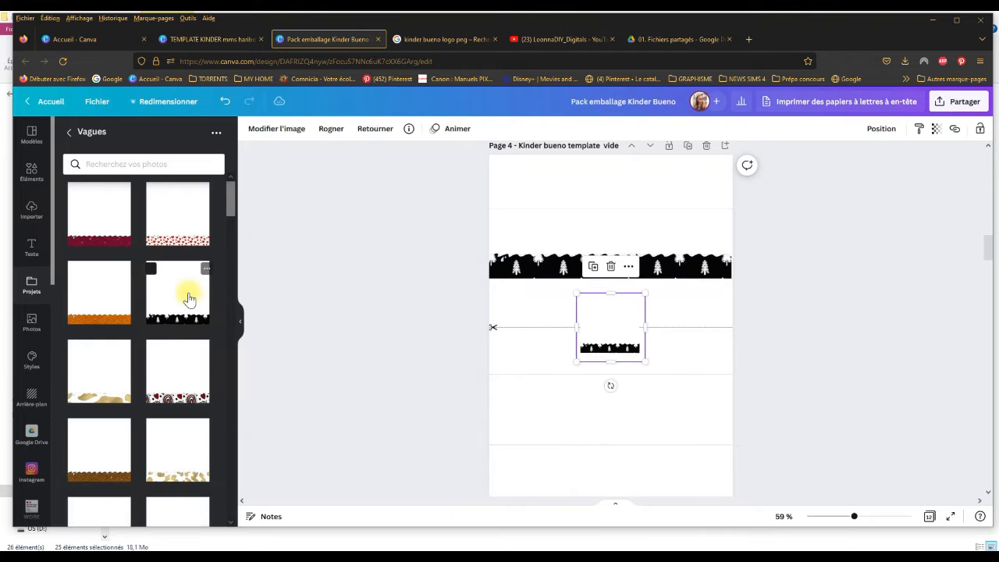
left_click_drag(576, 293, 623, 354)
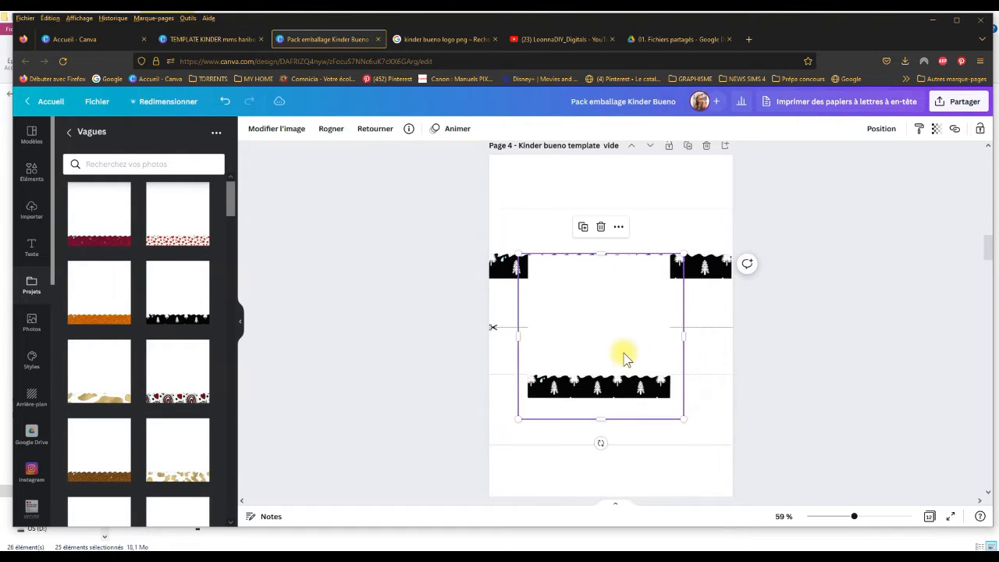
key("ctrl+z")
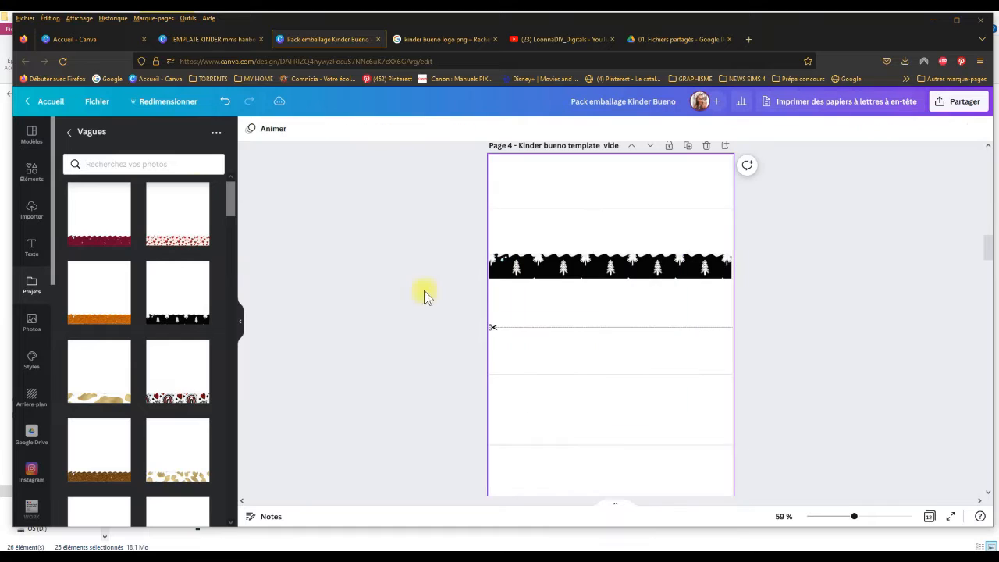
Step: Insert the black Christmas tree wave from the Vagues + Fond blanc folder and crop the empty area above its pattern
left_click(69, 132)
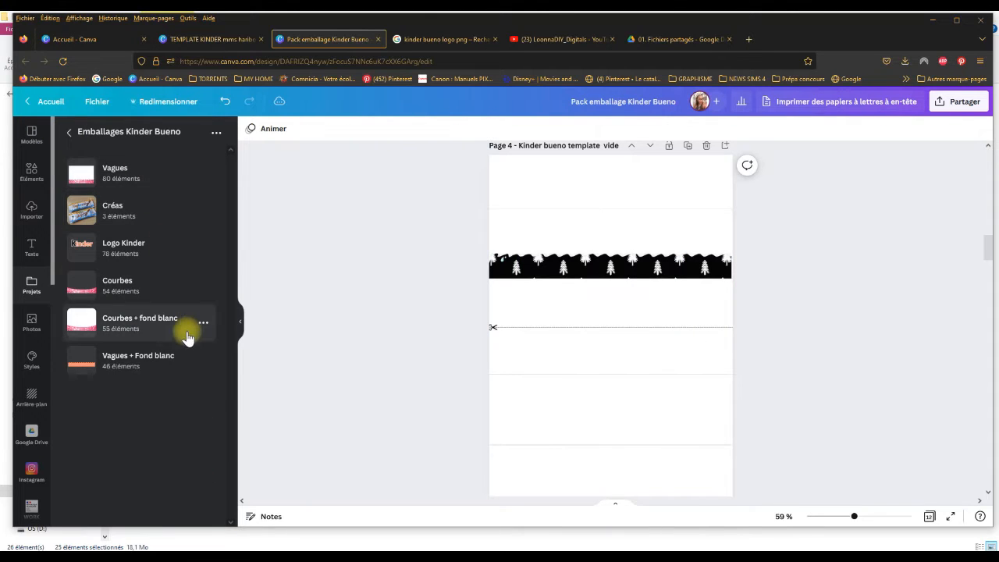
left_click(165, 359)
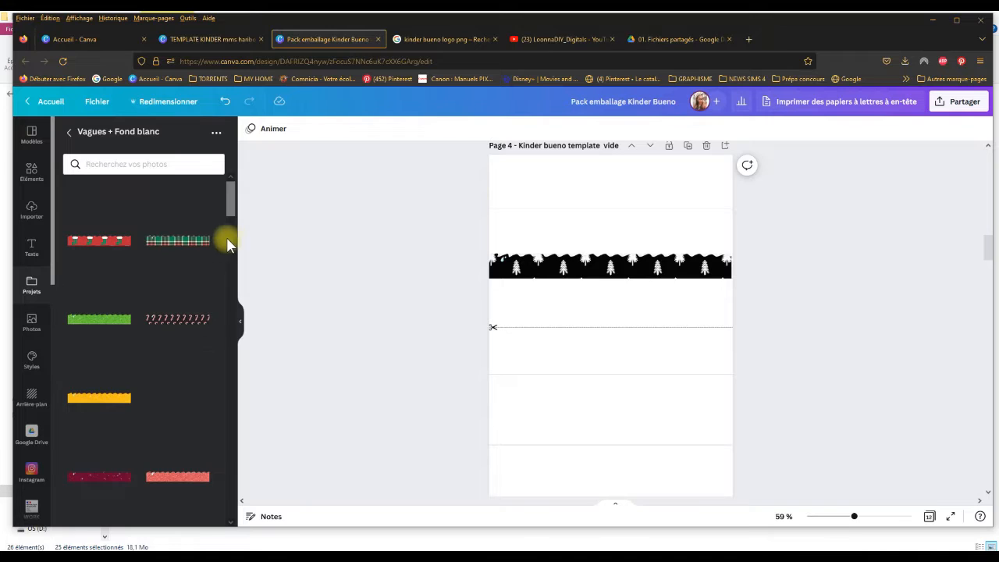
scroll(234, 218, "down", 2)
scroll(234, 234, "down", 3)
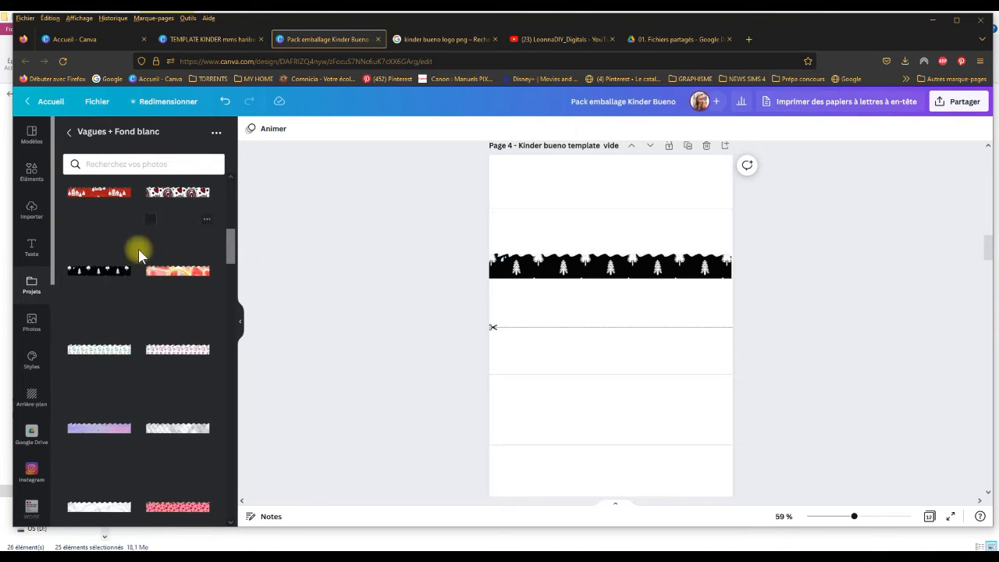
left_click(107, 269)
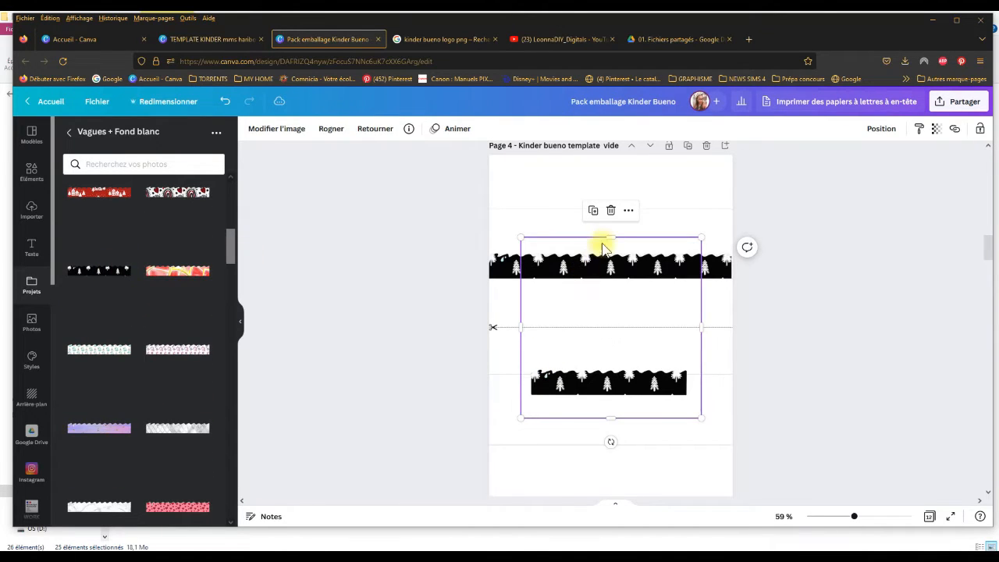
left_click_drag(606, 235, 598, 360)
Step: Set the background of page 4 to the light pink from the brand colour palette
left_click(557, 188)
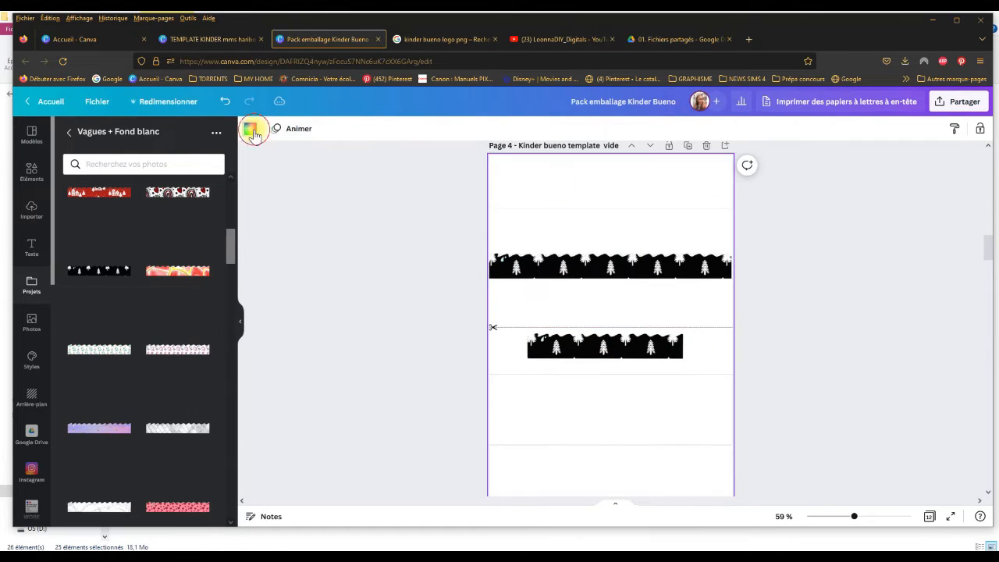
left_click(251, 130)
left_click(128, 313)
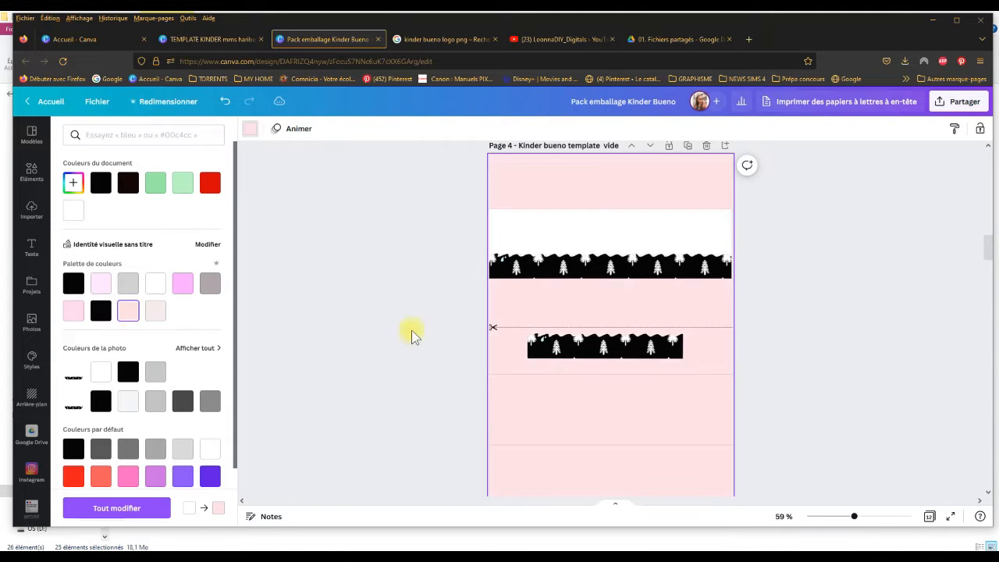
Step: Move the second, shorter black tree wave into the lower wrapper area and crop its empty side and bottom margins
left_click_drag(613, 347, 592, 393)
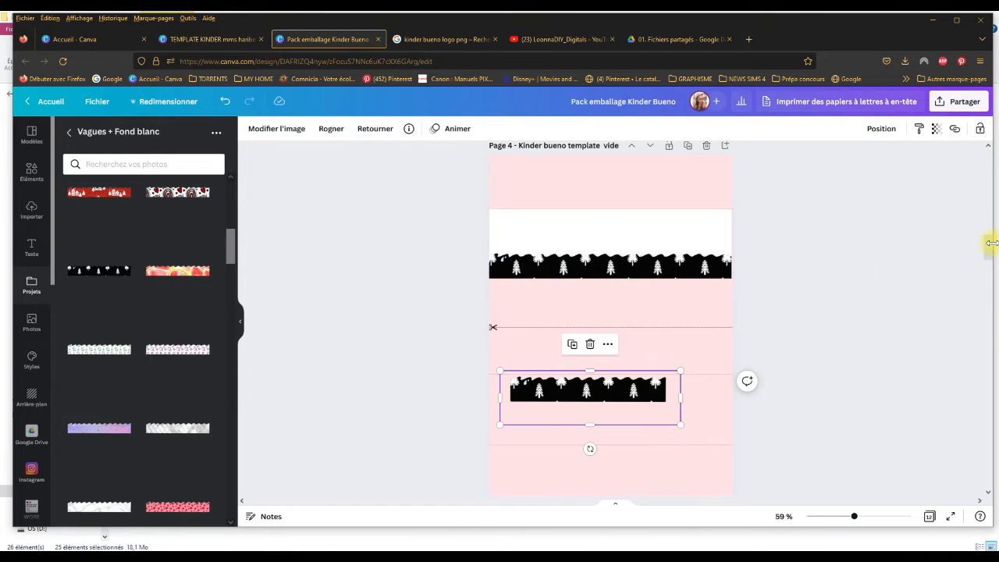
scroll(989, 250, "down", 3)
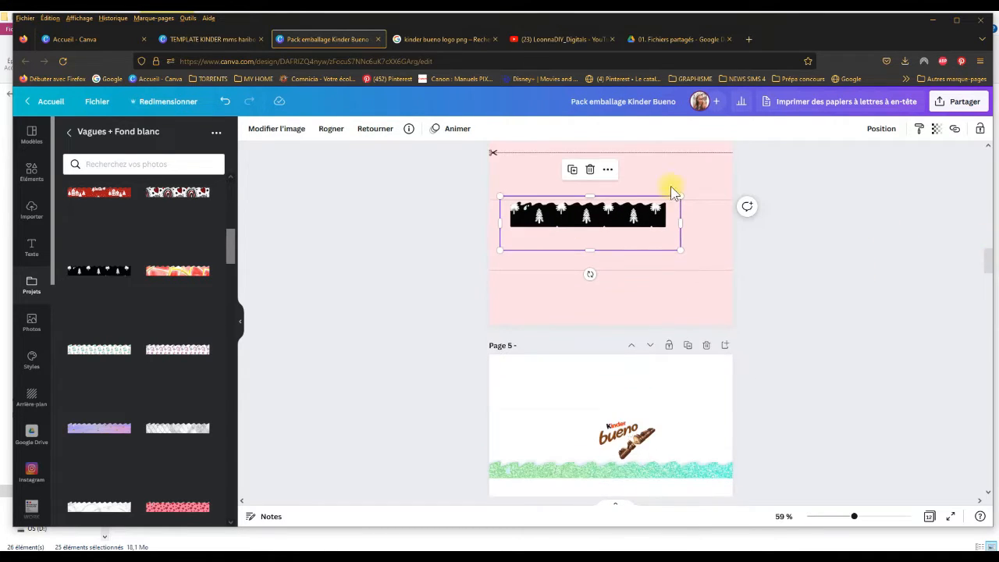
left_click_drag(631, 218, 602, 254)
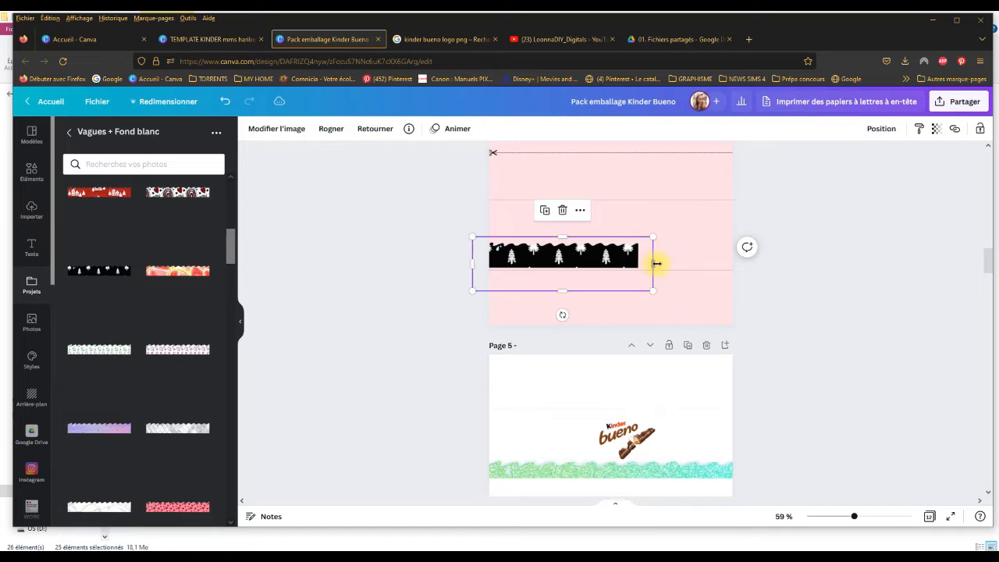
mouse_move(655, 268)
left_mouse_down()
mouse_move(637, 269)
mouse_move(648, 258)
left_mouse_up()
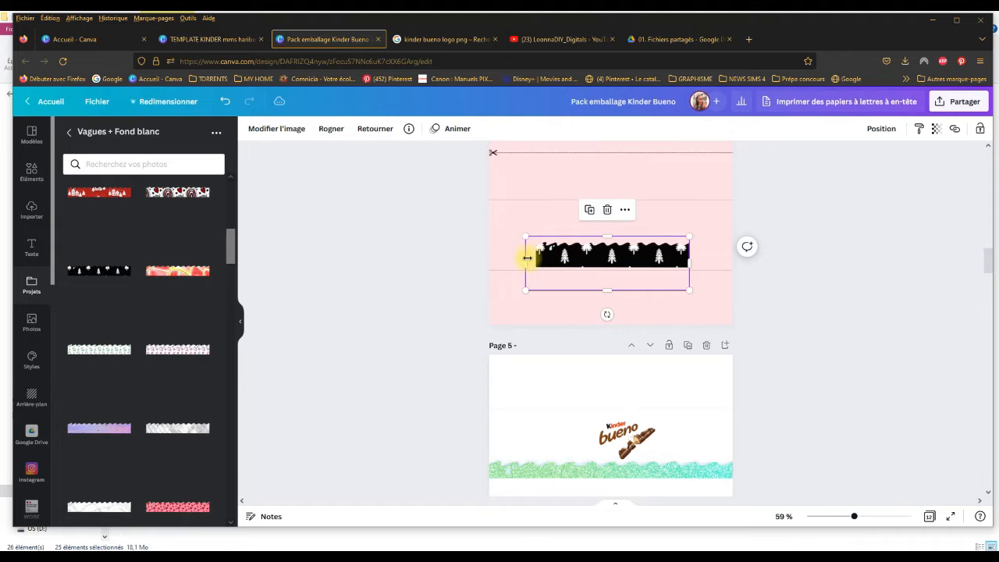
left_click_drag(525, 258, 536, 261)
left_click_drag(612, 293, 610, 269)
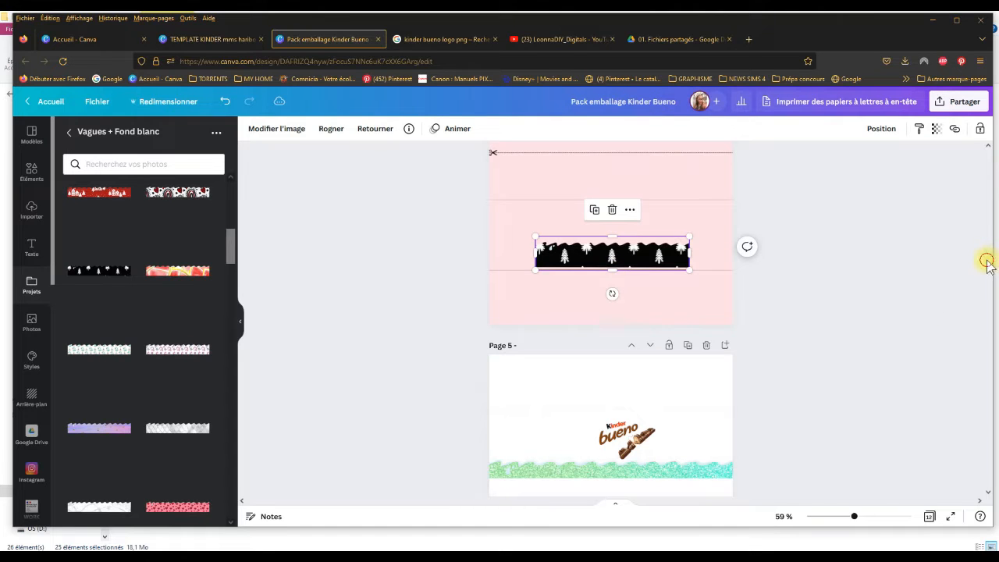
Step: Delete the shorter black tree wave from the lower wrapper on page 4
scroll(988, 261, "up", 2)
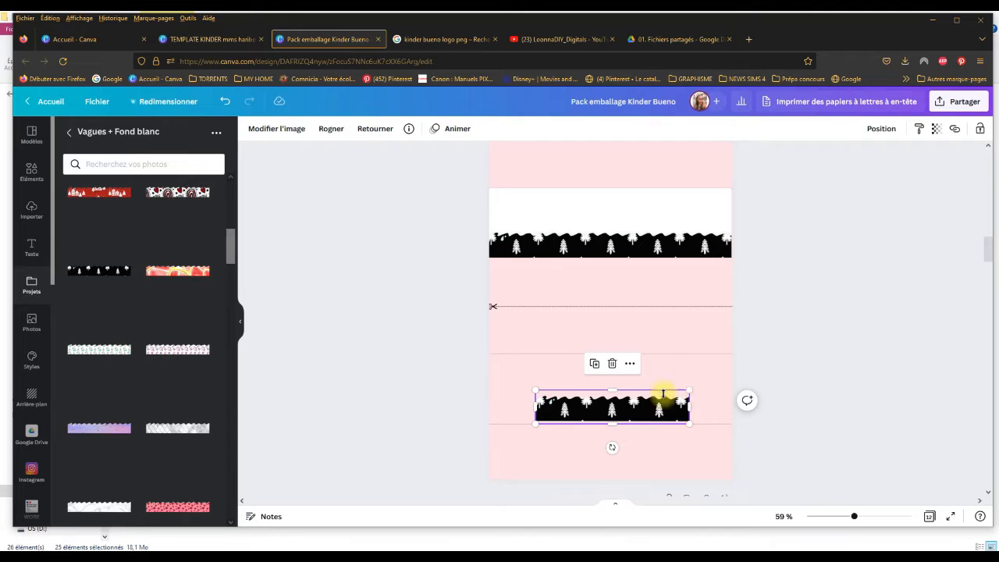
left_click(637, 387)
left_click(631, 401)
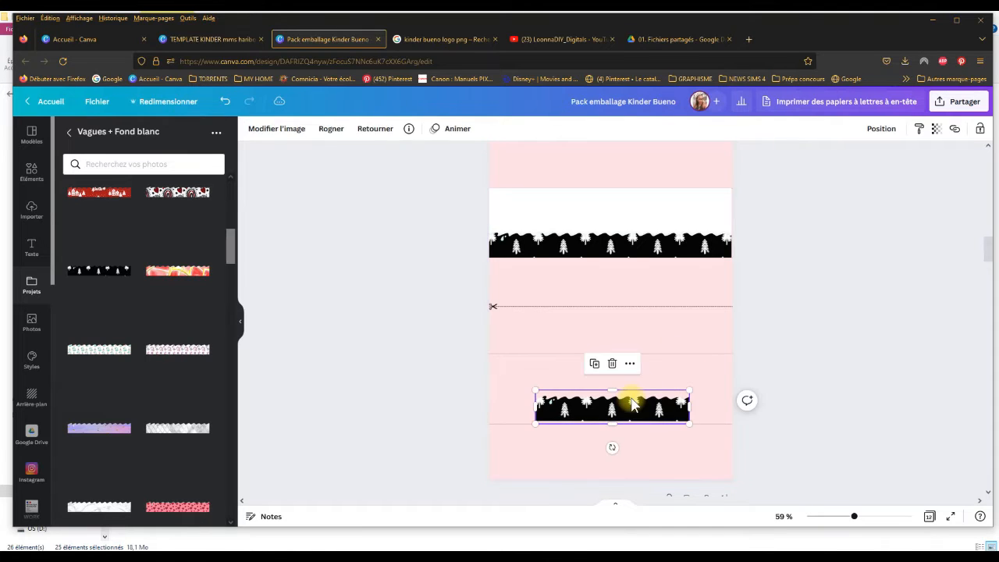
key("Delete")
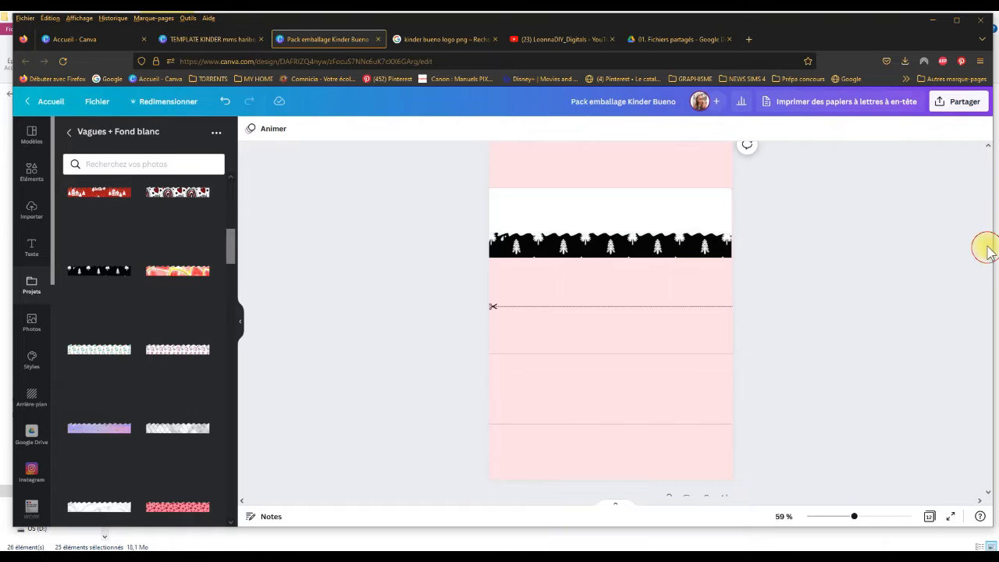
Step: Set the background of page 4 to white from the document colours
scroll(988, 250, "up", 2)
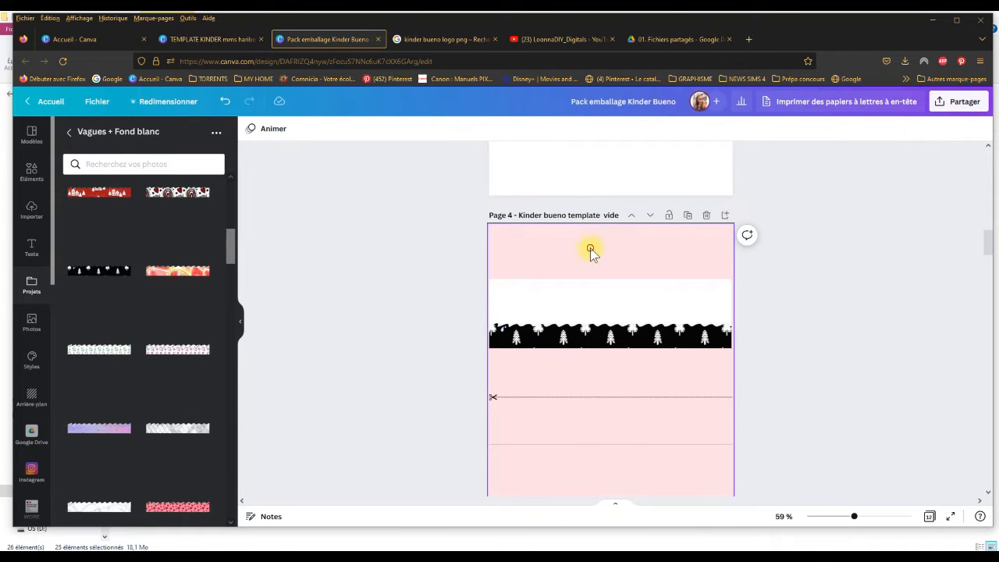
left_click(250, 135)
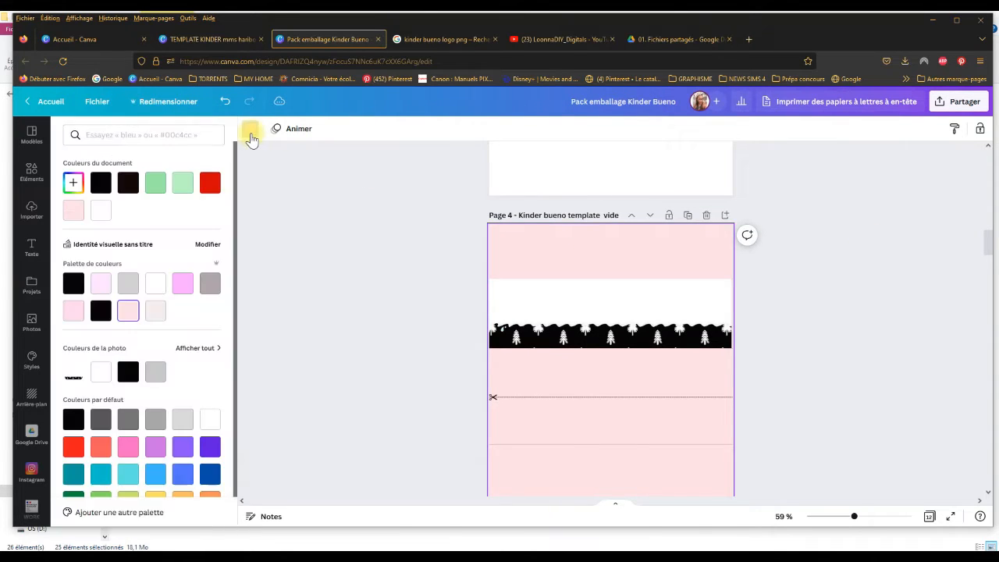
left_click(100, 212)
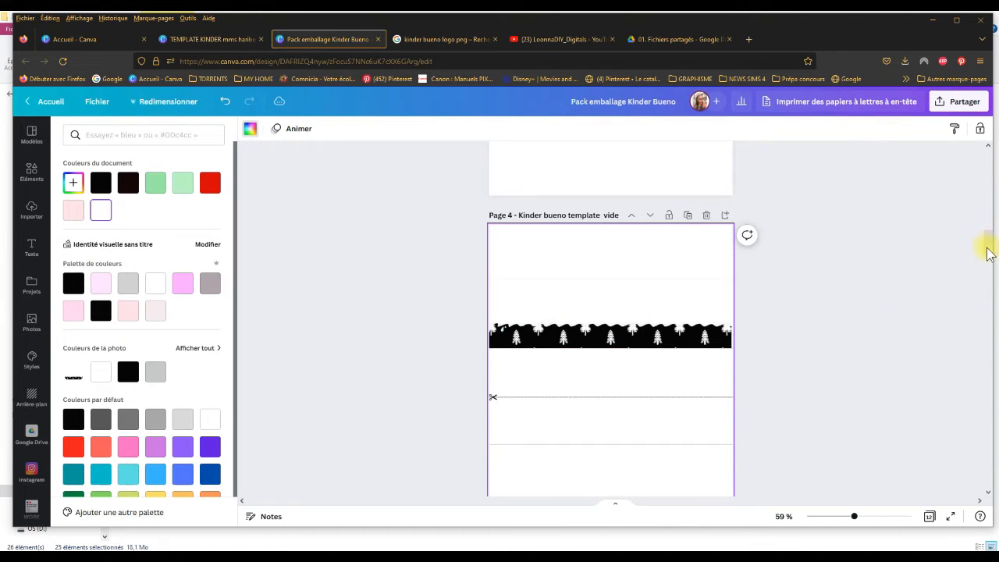
Step: Insert the rainbow and red-hearts Christmas wave from the Vagues folder of Emballages Kinder Bueno onto page 4
scroll(986, 244, "up", 5)
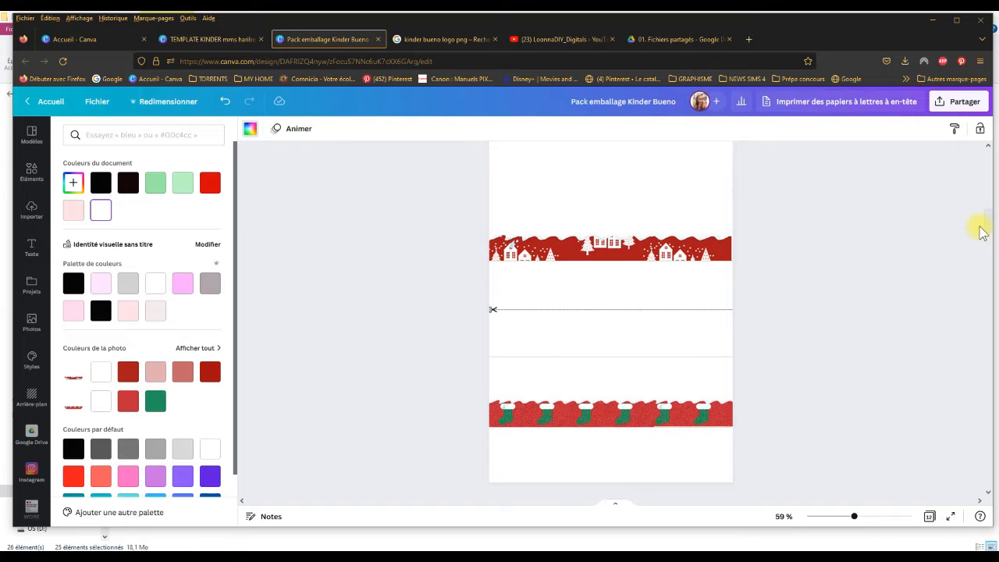
scroll(984, 238, "down", 5)
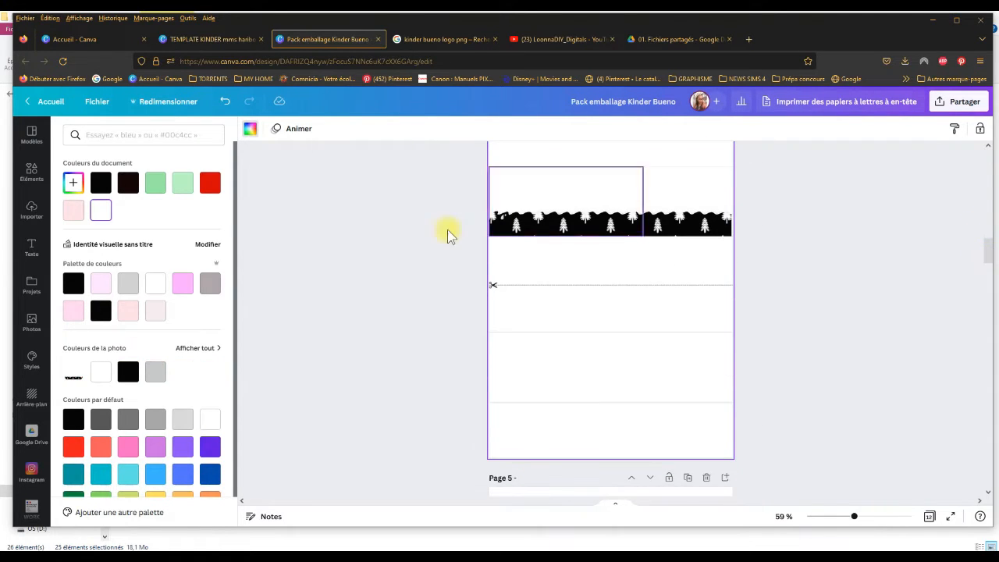
left_click(31, 211)
left_click(31, 211)
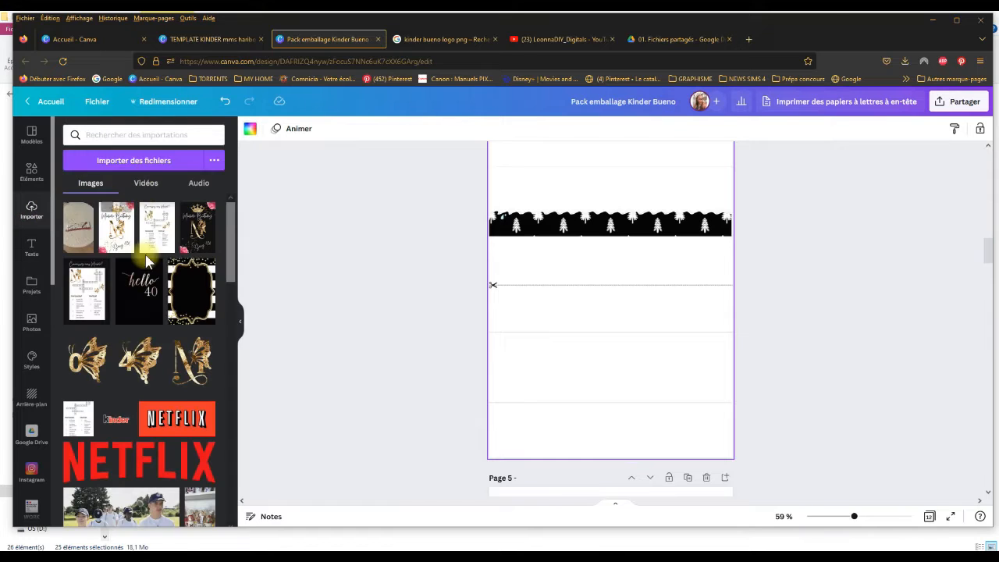
left_click(32, 291)
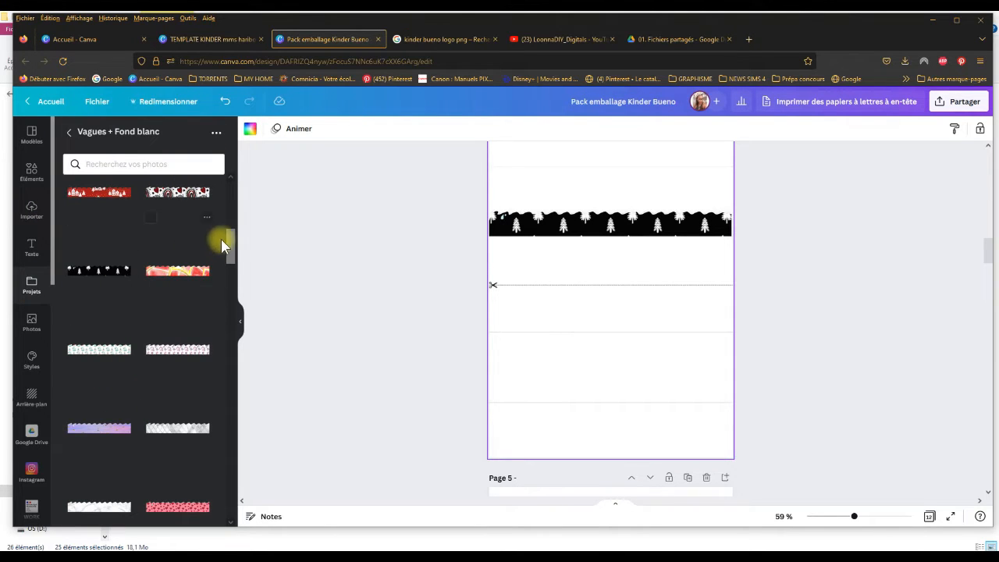
left_click(69, 131)
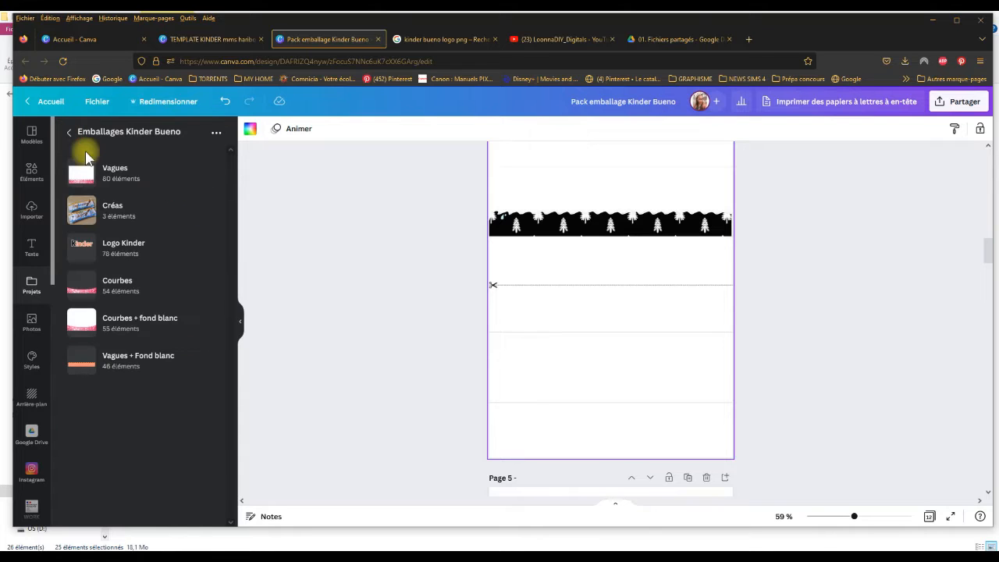
left_click(129, 176)
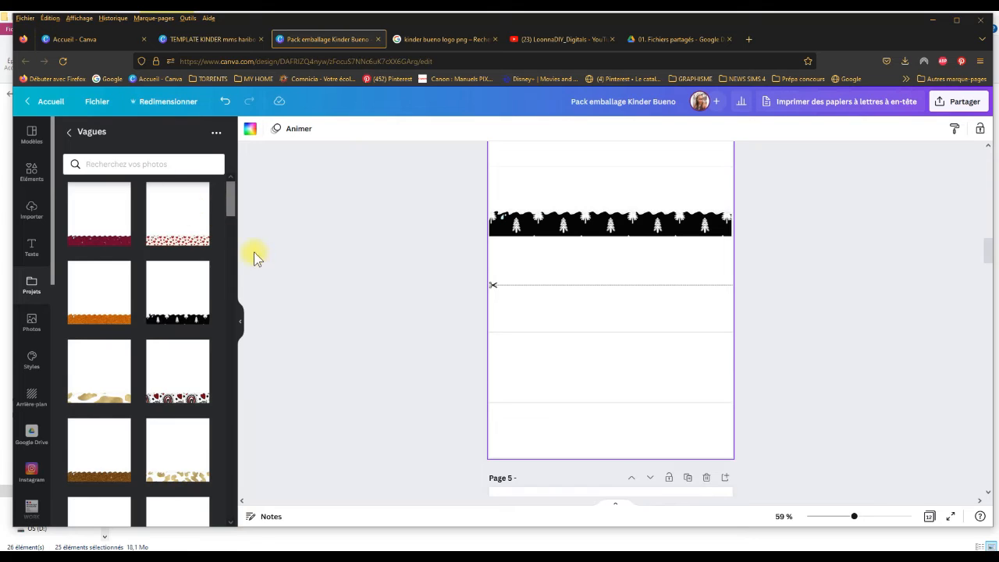
scroll(234, 209, "down", 2)
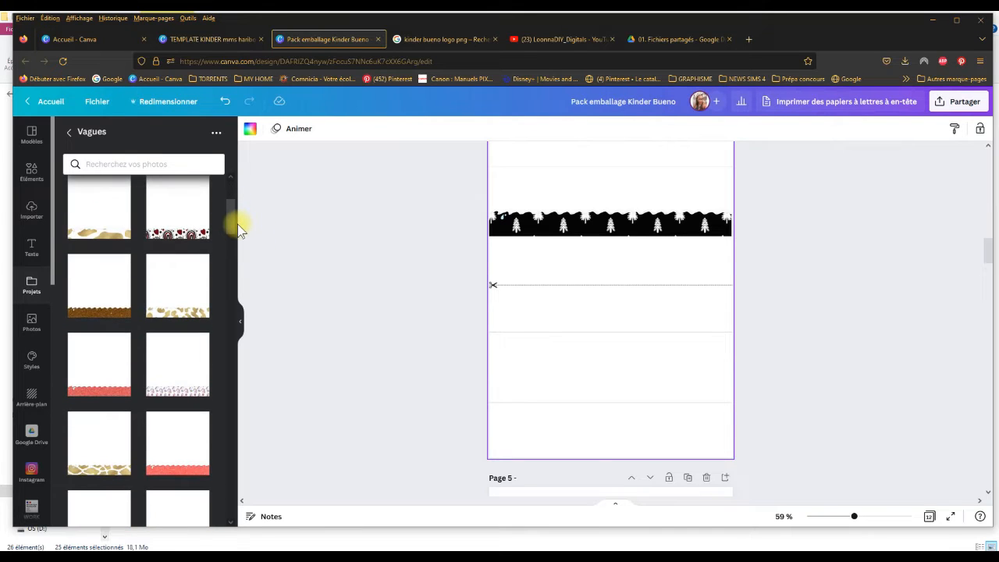
left_click(158, 212)
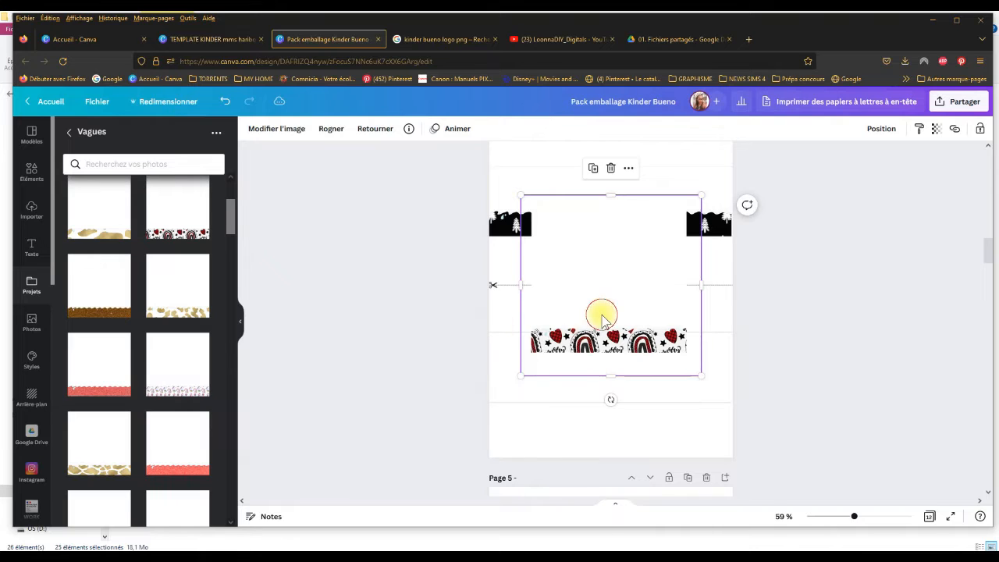
Step: Move the rainbow wave down onto the lower wrapper's bottom guide line and crop the empty area above it to fit below the upper guide line
left_click_drag(602, 316, 586, 333)
left_click_drag(587, 346, 585, 361)
left_click_drag(591, 243, 605, 317)
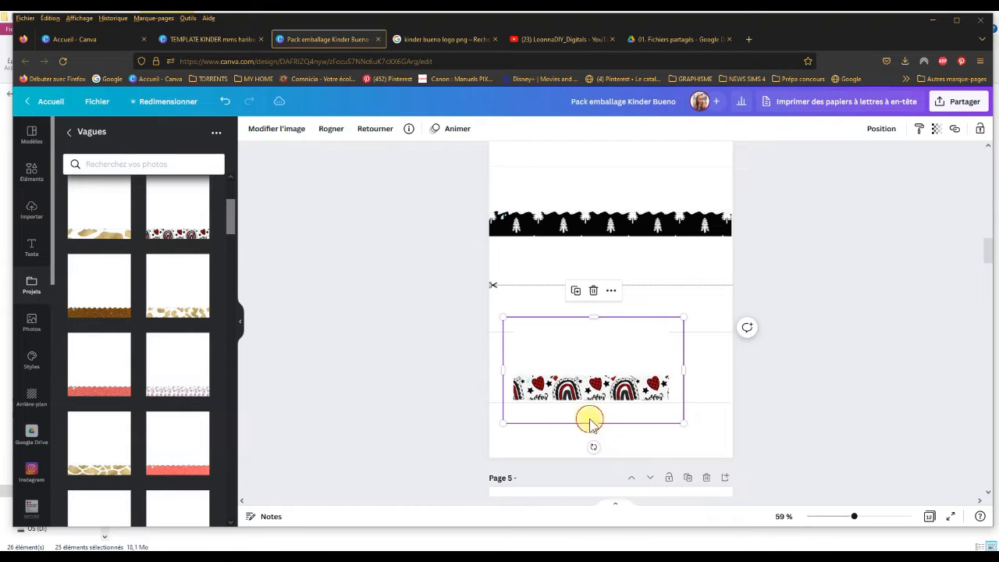
mouse_move(590, 421)
left_mouse_down()
mouse_move(591, 400)
mouse_move(593, 411)
left_mouse_up()
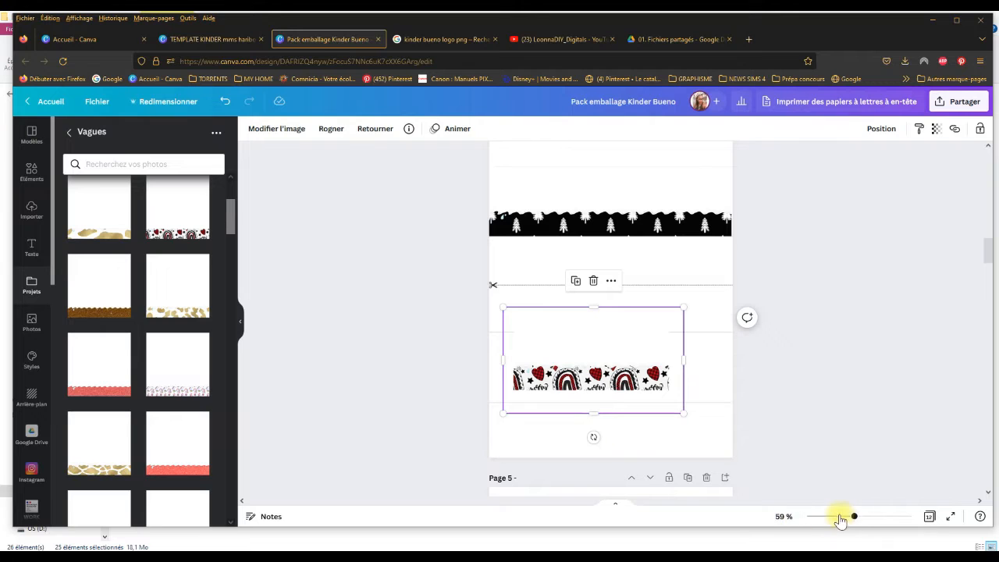
left_click_drag(855, 520, 878, 520)
scroll(986, 253, "down", 5)
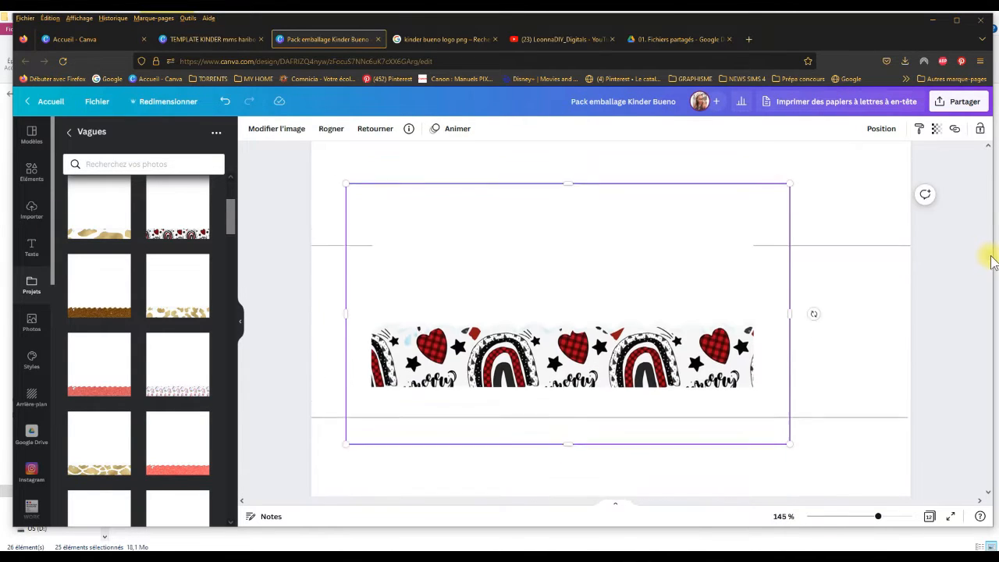
left_click_drag(576, 309, 559, 342)
left_click_drag(549, 170, 559, 201)
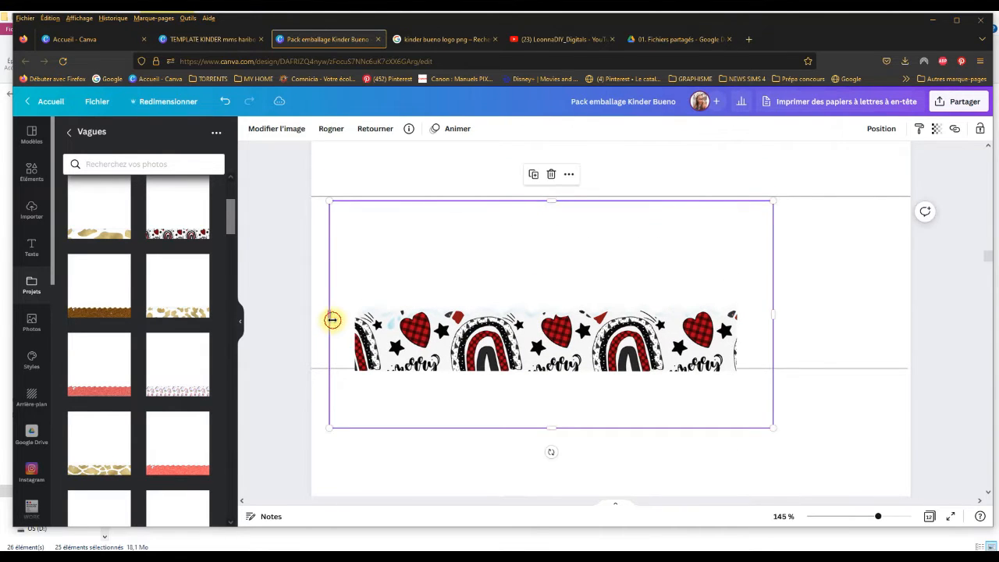
Step: Crop the rainbow wave's empty side and bottom margins, and fit it against the left page border between the guide lines
left_click_drag(333, 320, 360, 320)
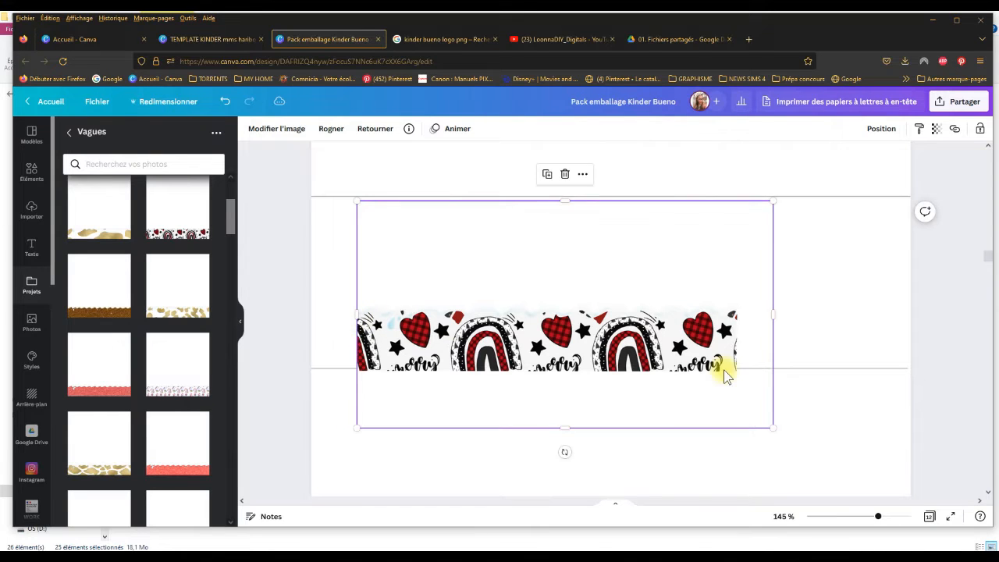
left_click_drag(770, 317, 734, 316)
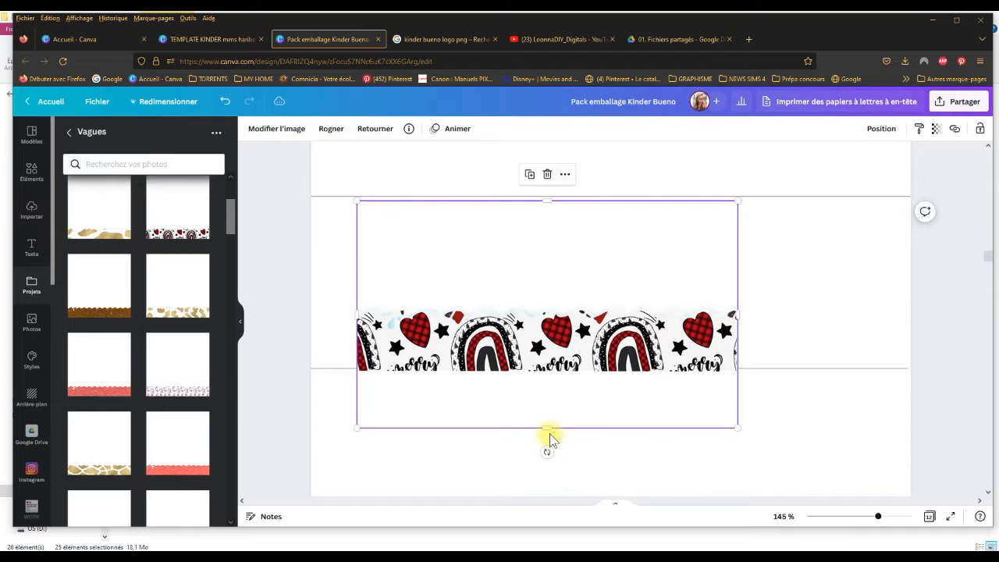
left_click_drag(547, 429, 542, 373)
left_click_drag(564, 299, 521, 296)
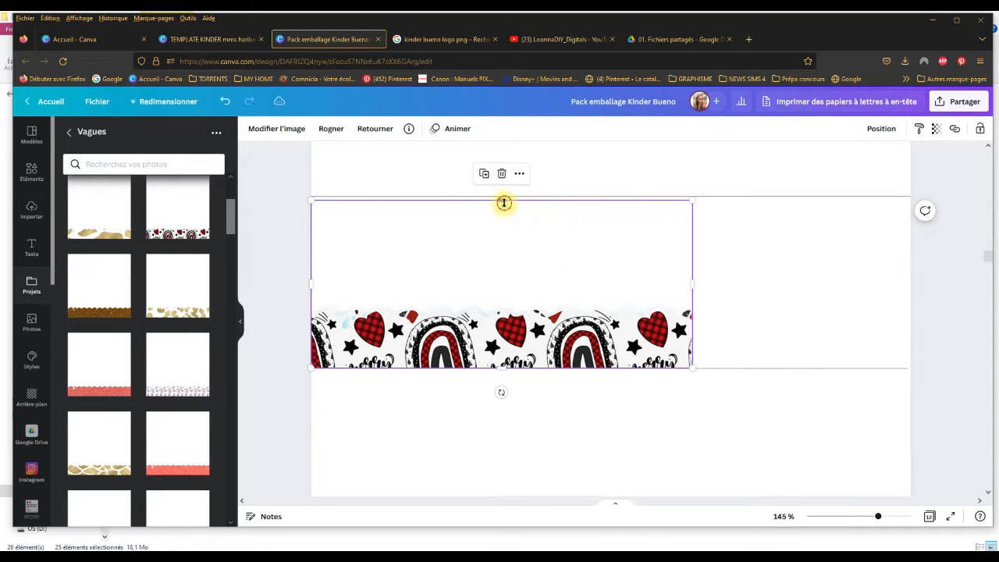
left_click_drag(503, 203, 504, 196)
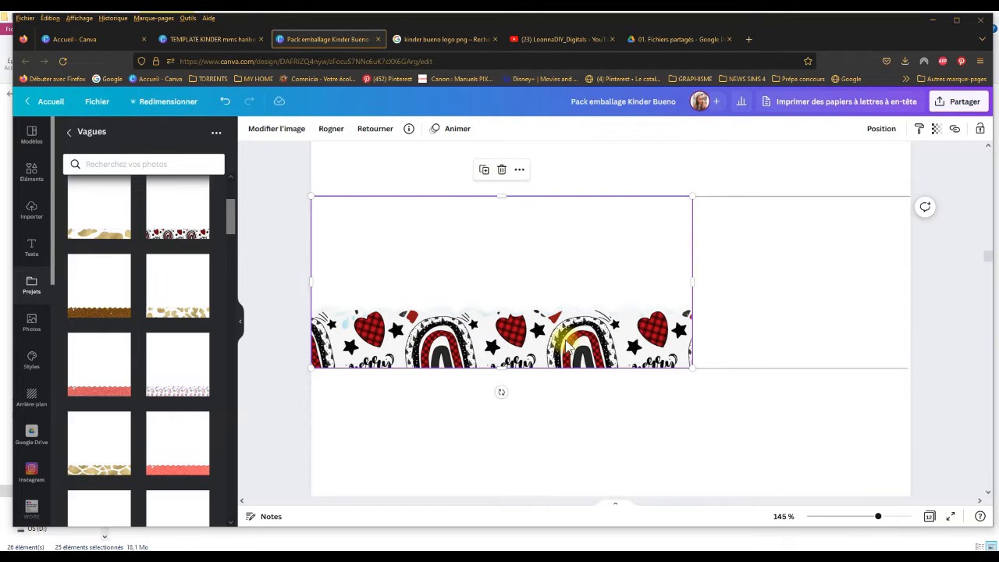
Step: Try to continue the rainbow wave to the right page border with a duplicate, and delete the copy
left_click(484, 170)
left_click_drag(491, 303, 850, 287)
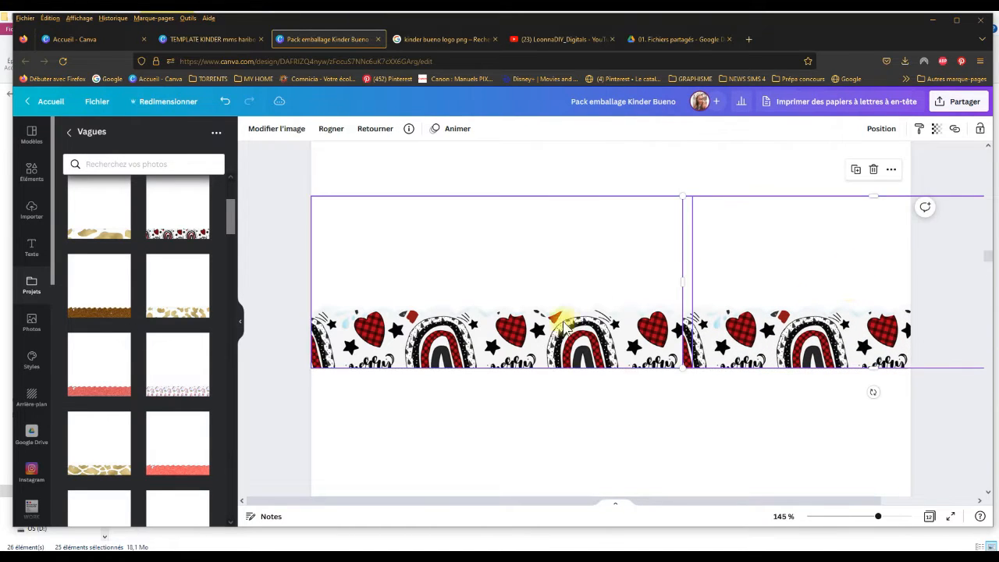
left_click_drag(784, 288, 530, 352)
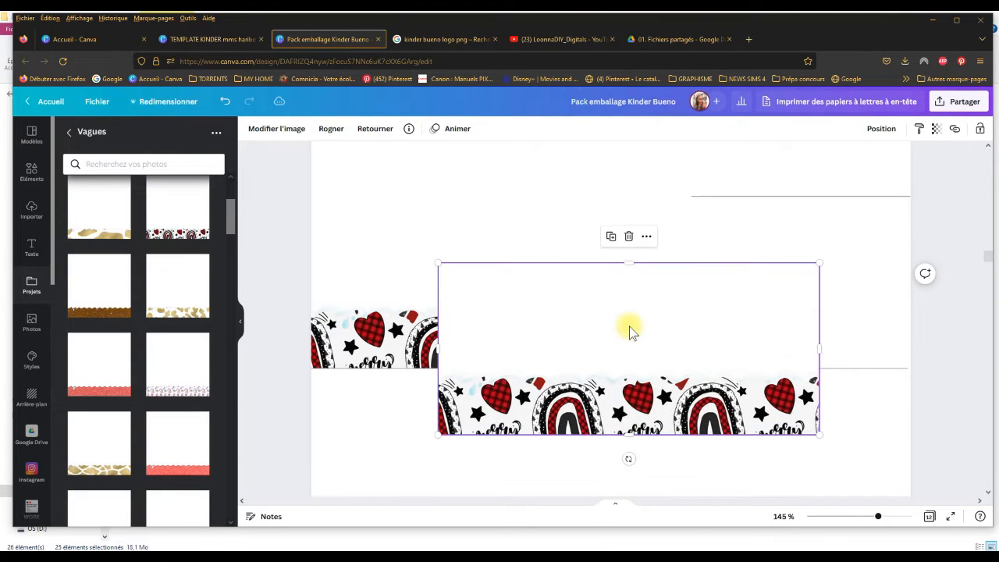
key("Delete")
Step: Enlarge the remaining rainbow wave proportionally to about the full page width
left_click(631, 331)
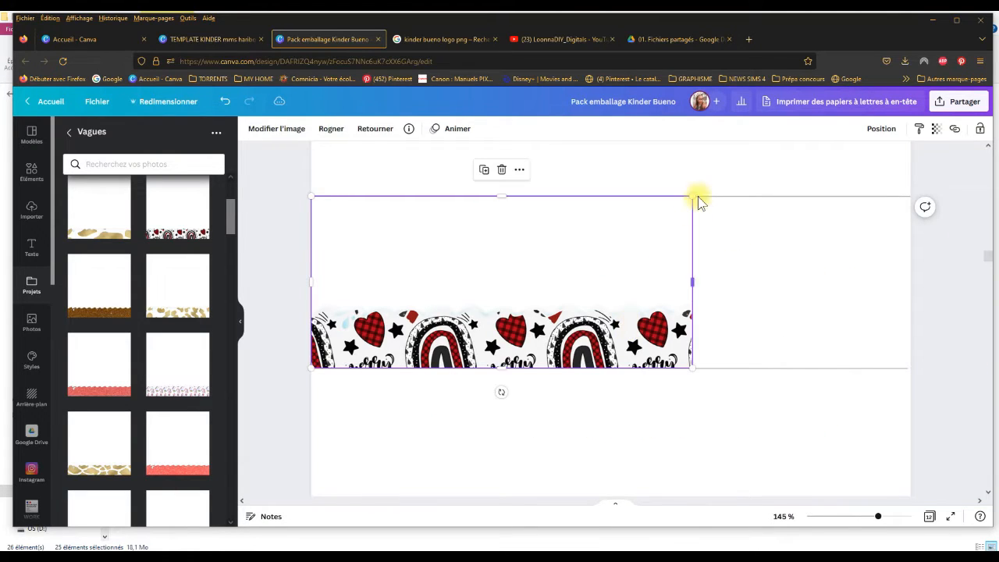
left_click_drag(691, 195, 851, 188)
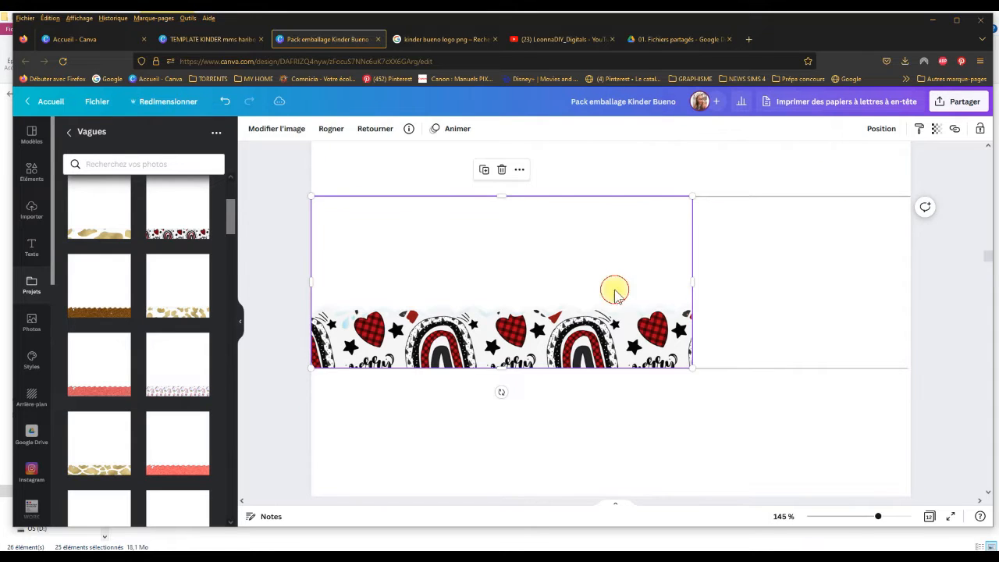
left_click_drag(691, 365, 931, 420)
left_click_drag(738, 419, 713, 373)
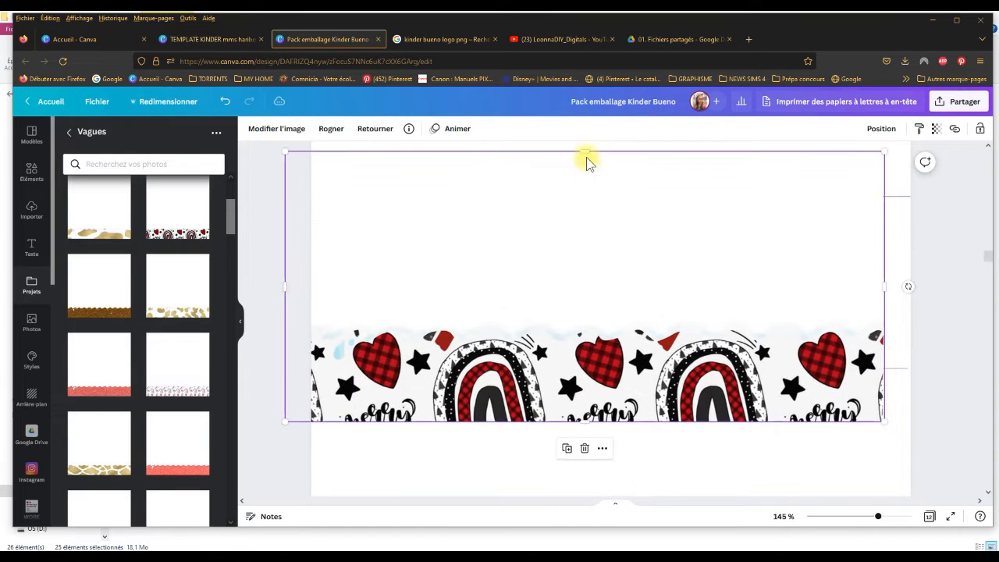
Step: Crop the rainbow wave's empty area above, its bottom and right edges, and move it onto the lower guide line at the left page border
left_click_drag(584, 152, 602, 241)
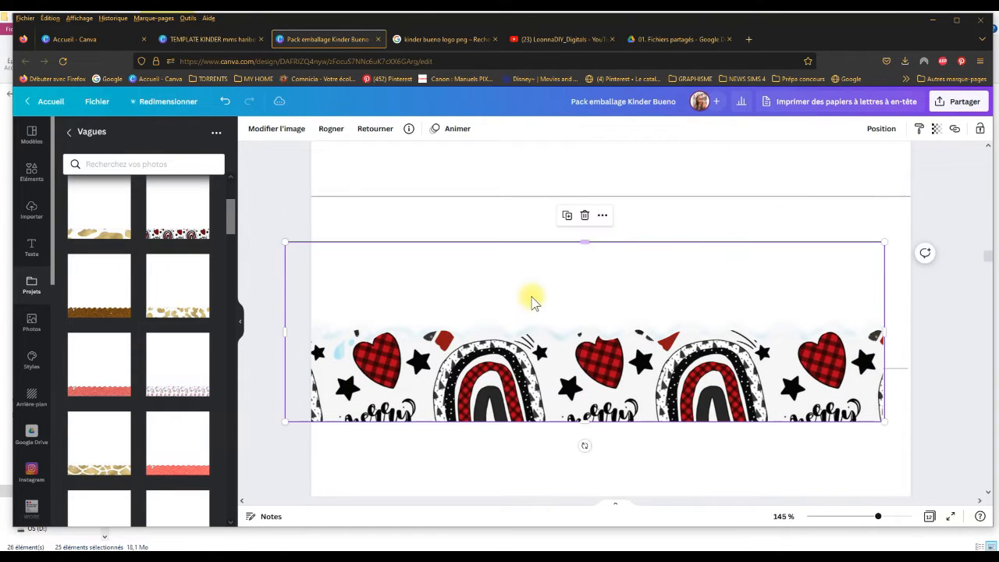
left_click_drag(545, 280, 564, 263)
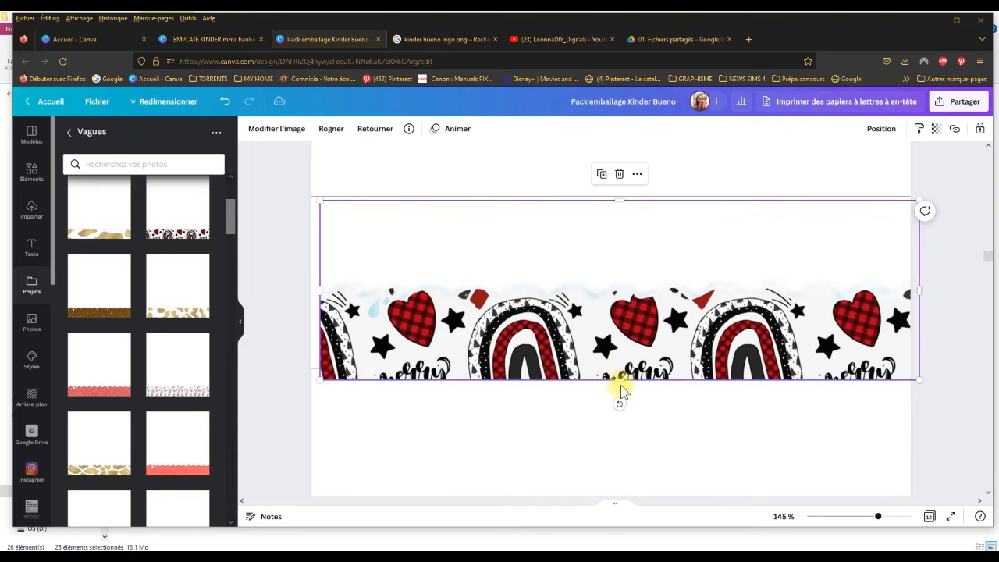
left_click_drag(618, 381, 609, 346)
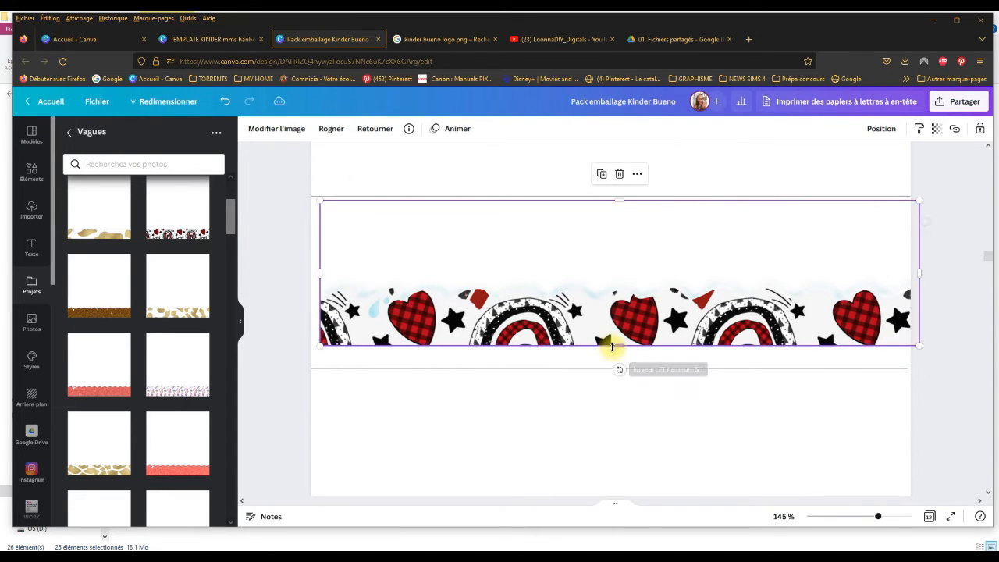
left_click_drag(920, 274, 908, 272)
left_click_drag(788, 252, 780, 272)
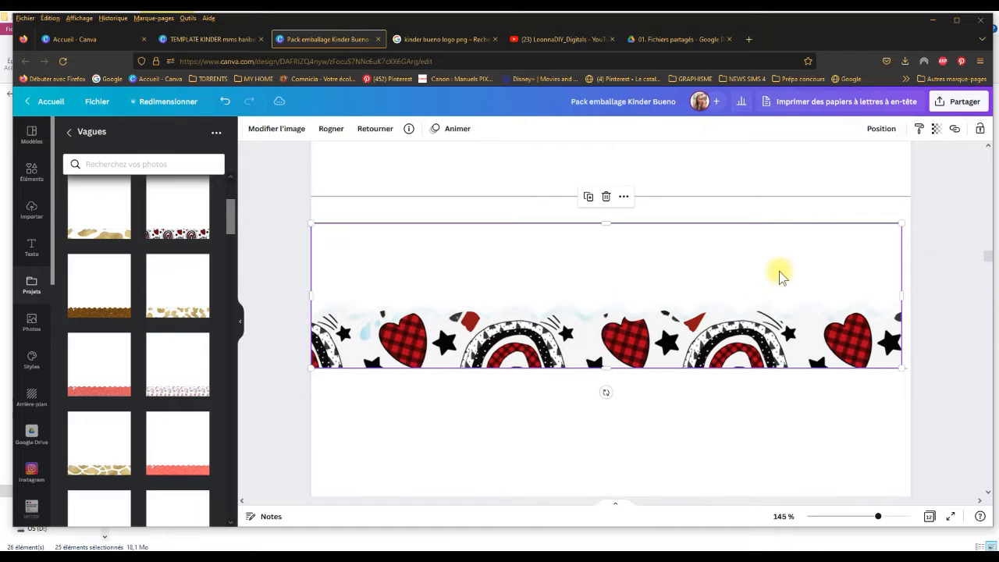
Step: Enlarge the rainbow wave slightly past the page width, extend it up to the upper guide line and crop its overhang at the right page edge
mouse_move(902, 224)
left_mouse_down()
mouse_move(910, 211)
mouse_move(915, 219)
left_mouse_up()
left_click_drag(616, 218, 614, 196)
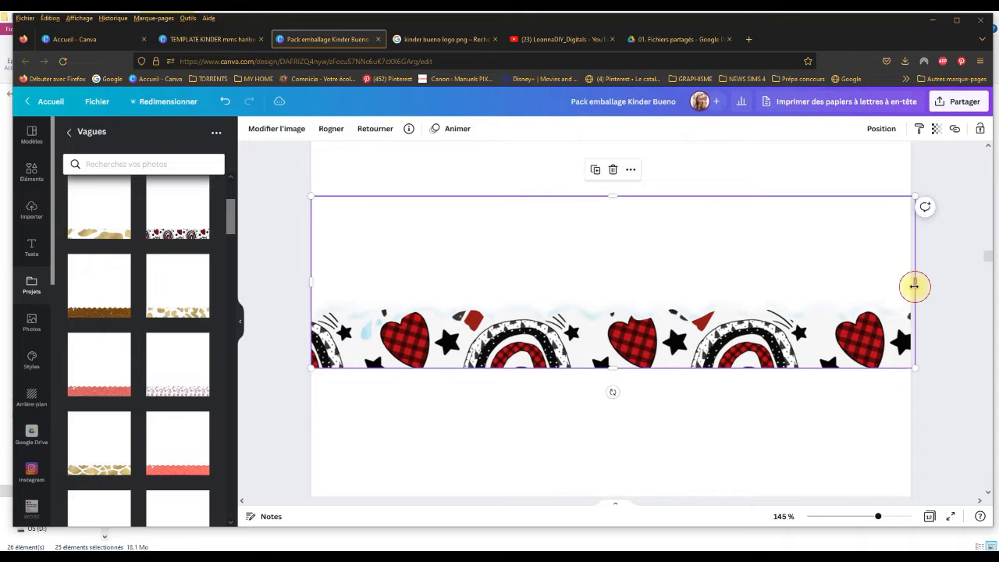
left_click_drag(915, 287, 911, 286)
left_click(975, 397)
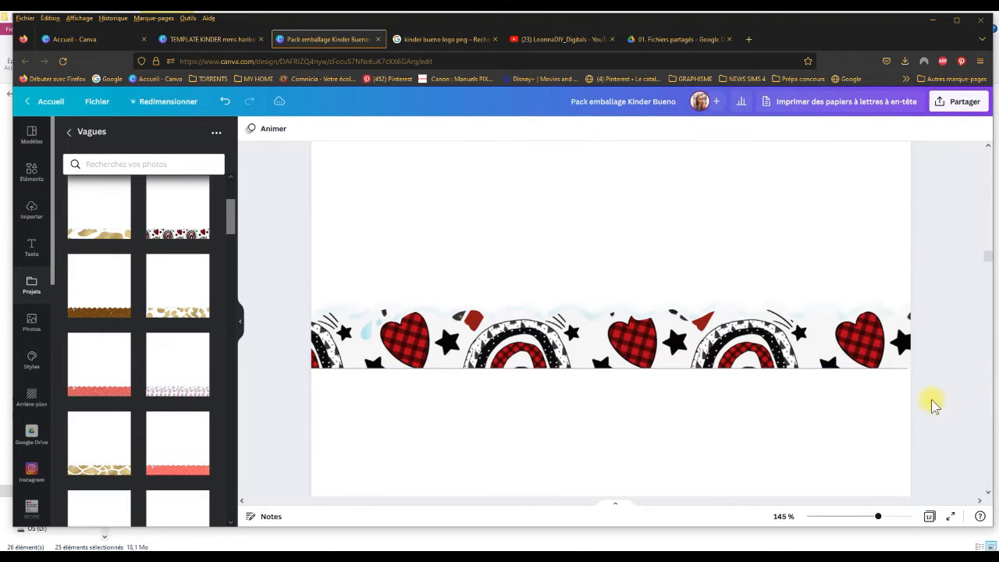
Step: Review the fitted waves on the surrounding wrapper pages, from the black tree design through the pink and red glitter designs
left_click_drag(985, 254, 986, 239)
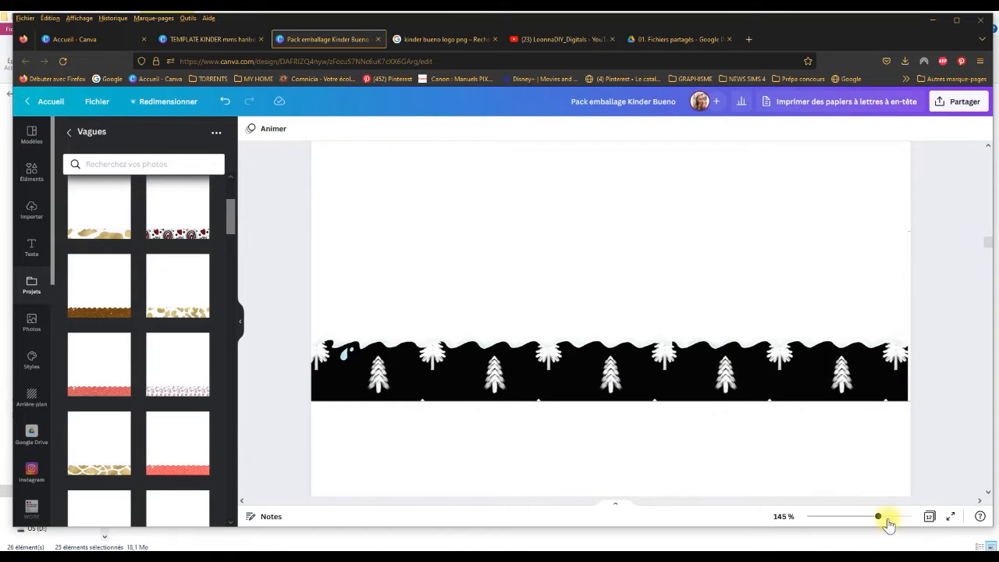
left_click_drag(879, 516, 857, 515)
scroll(987, 246, "down", 6)
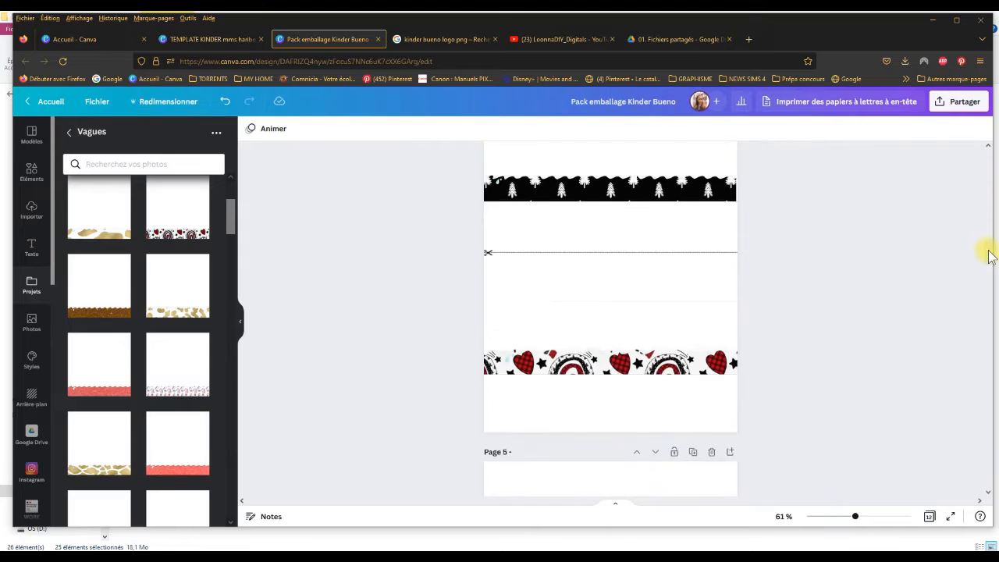
scroll(992, 281, "down", 2)
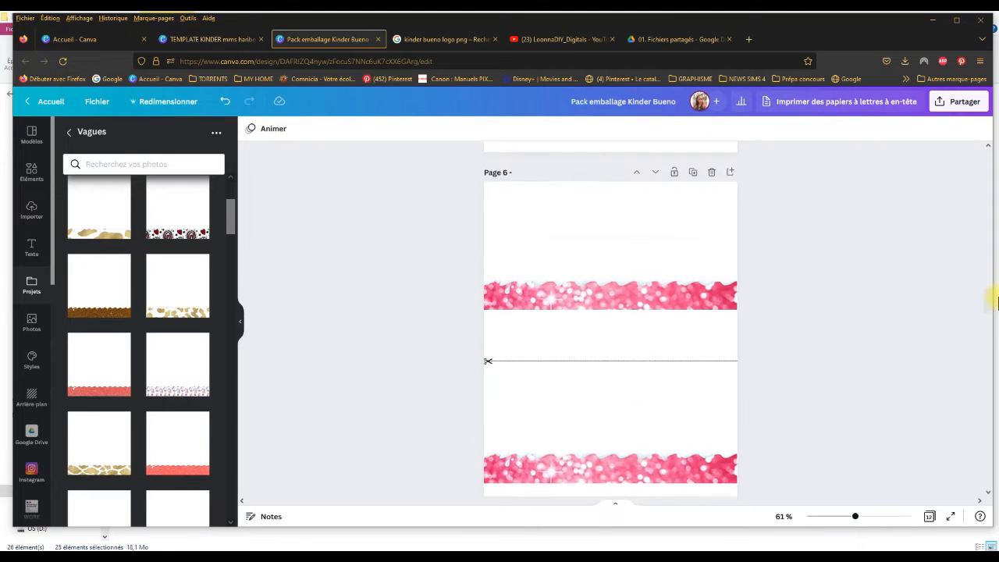
scroll(991, 257, "up", 10)
scroll(997, 226, "up", 5)
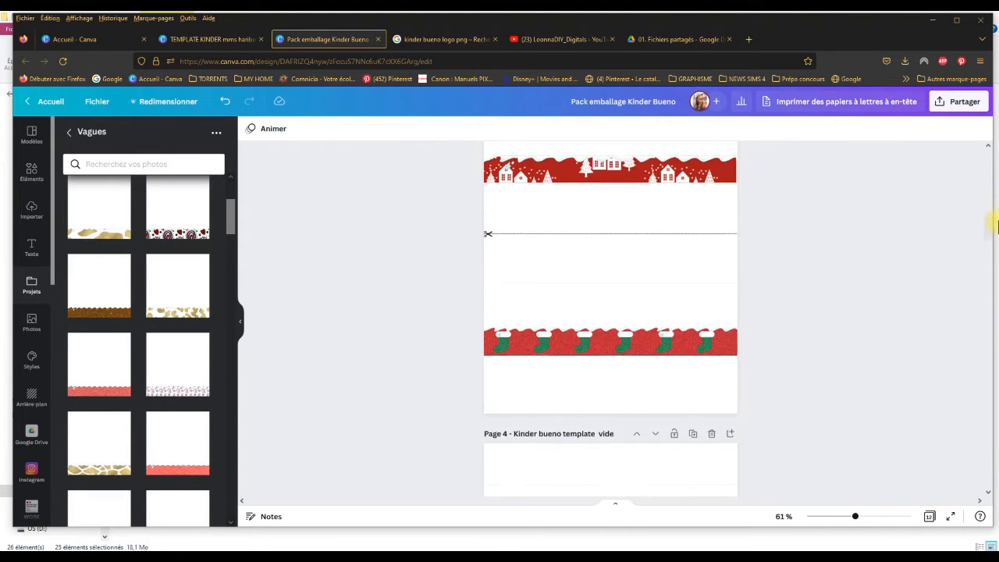
scroll(997, 204, "up", 1)
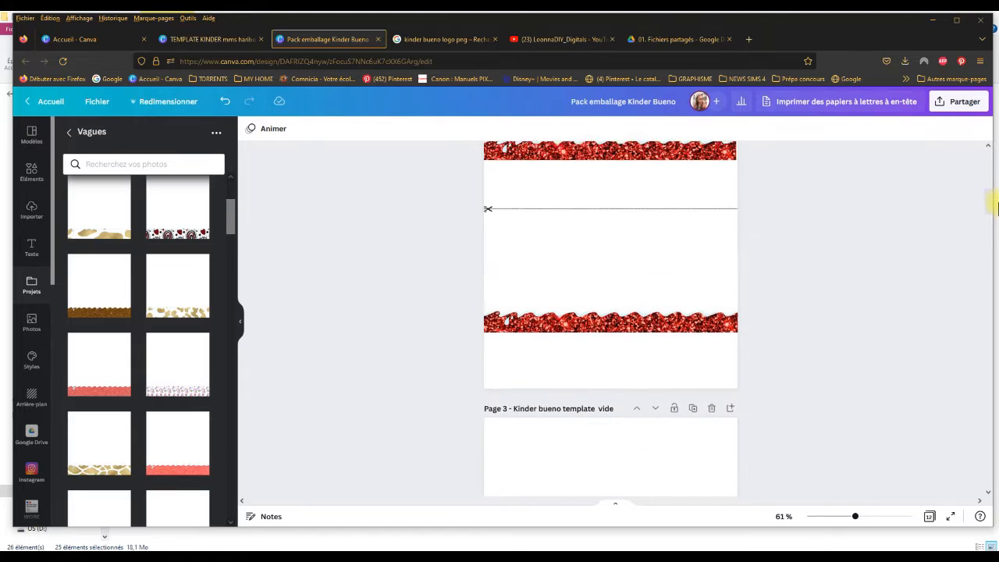
scroll(998, 211, "down", 5)
Step: Compare how the waves fit both wrappers on pages 2 to 5
scroll(997, 223, "up", 2)
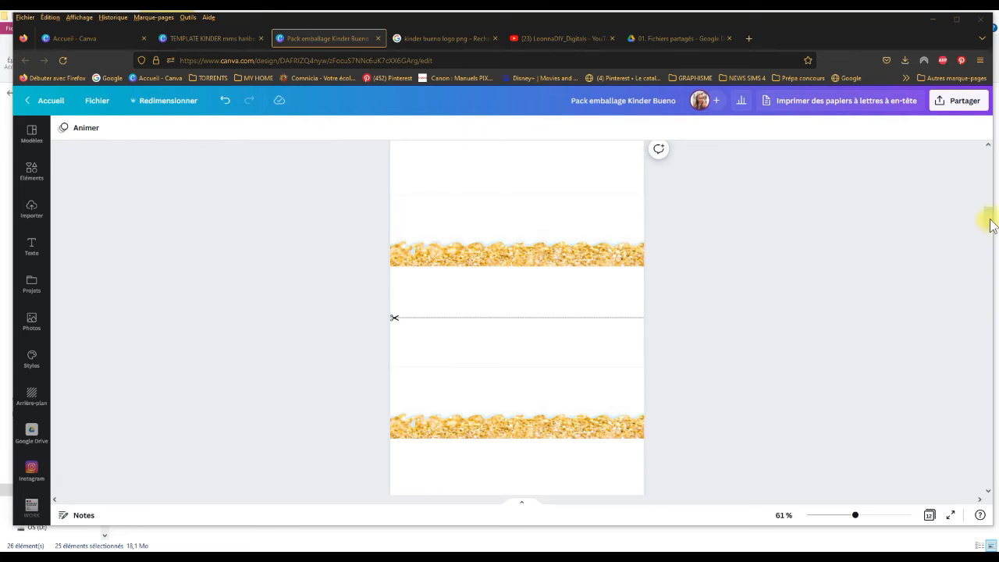
scroll(988, 218, "up", 5)
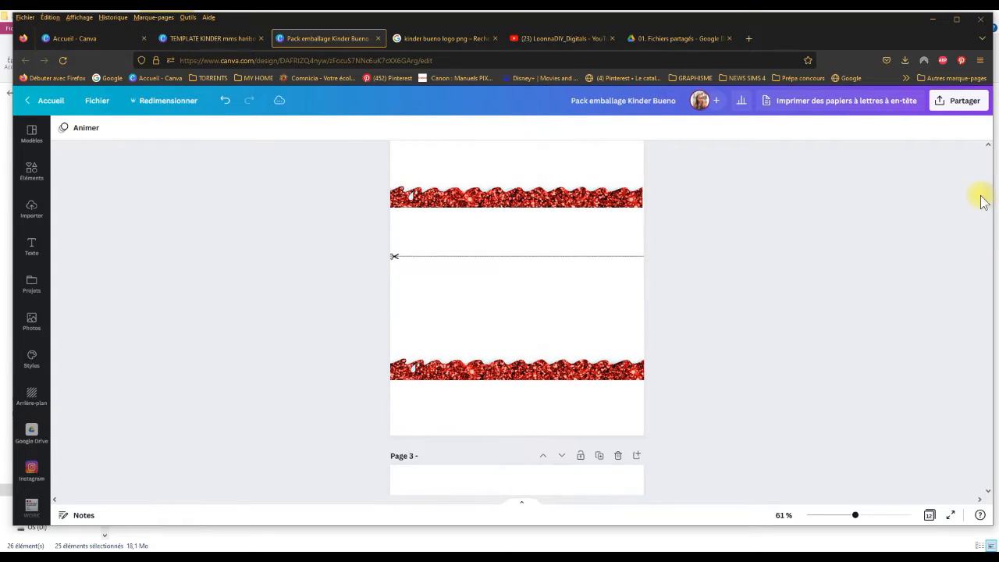
scroll(983, 201, "up", 3)
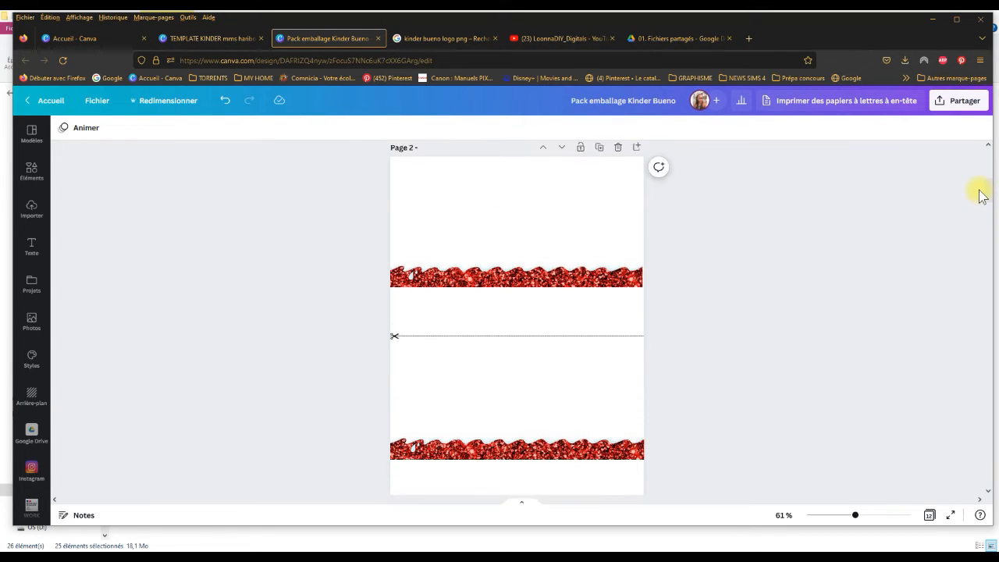
scroll(978, 199, "down", 6)
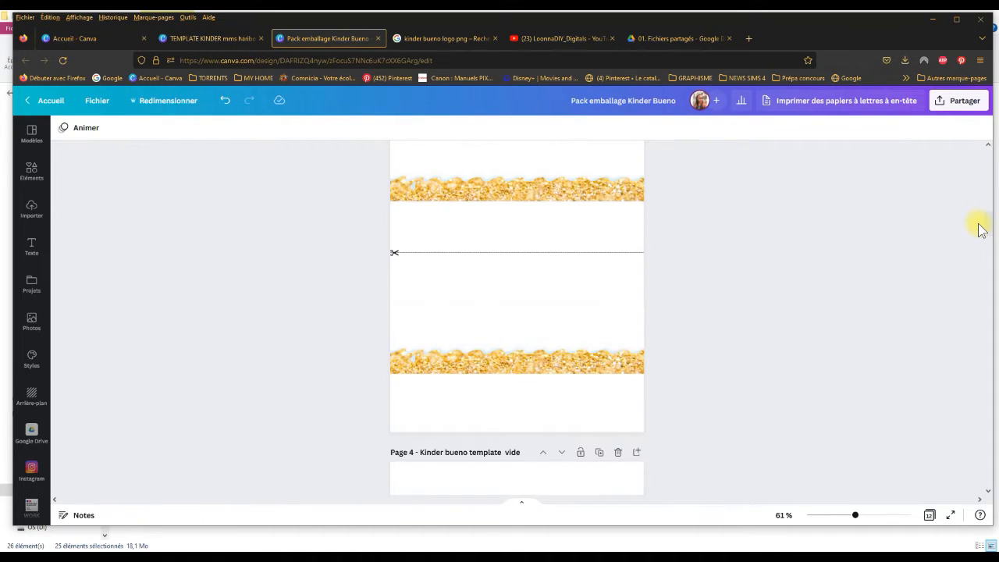
scroll(982, 230, "up", 2)
scroll(984, 234, "down", 6)
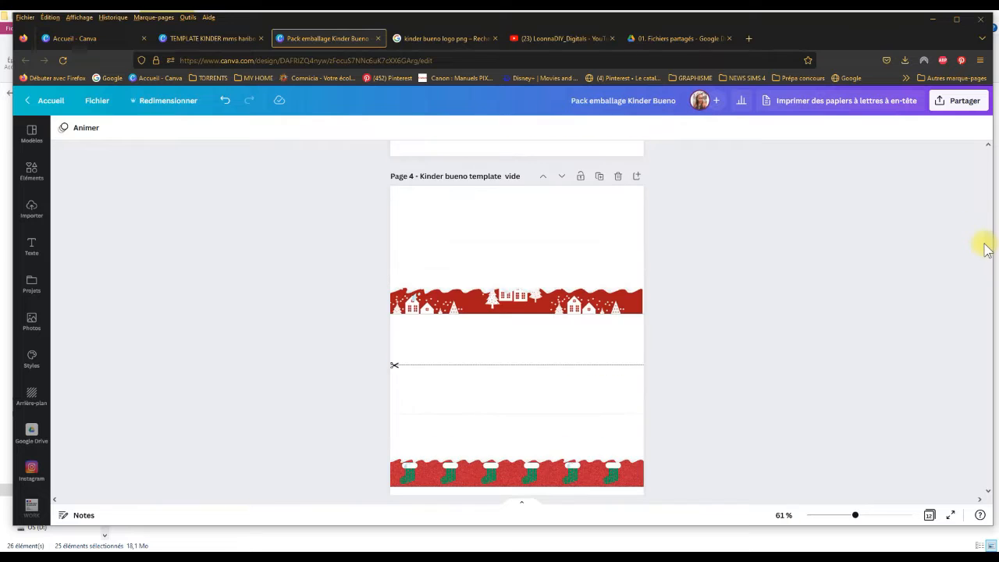
scroll(987, 257, "down", 6)
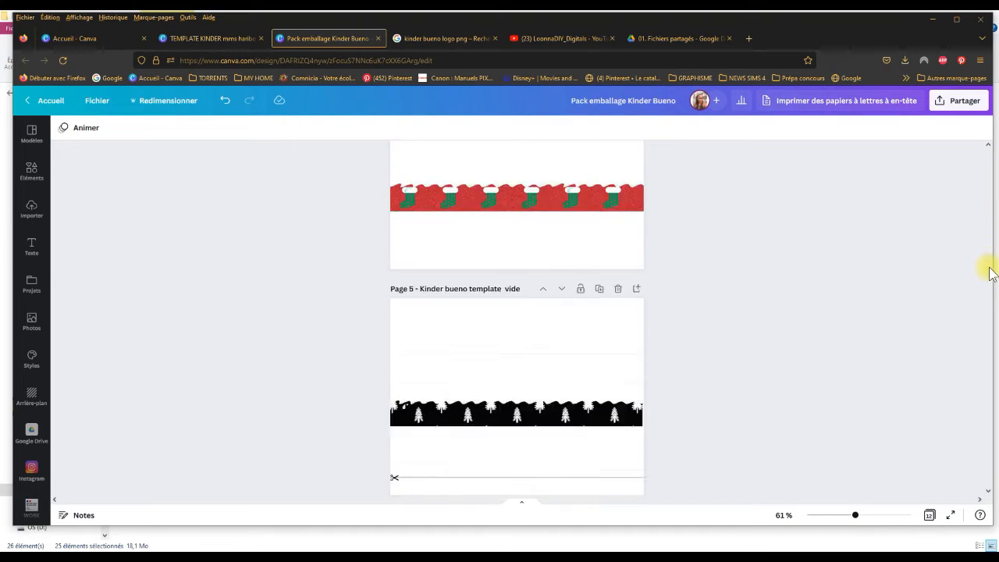
scroll(989, 281, "down", 3)
scroll(989, 281, "up", 2)
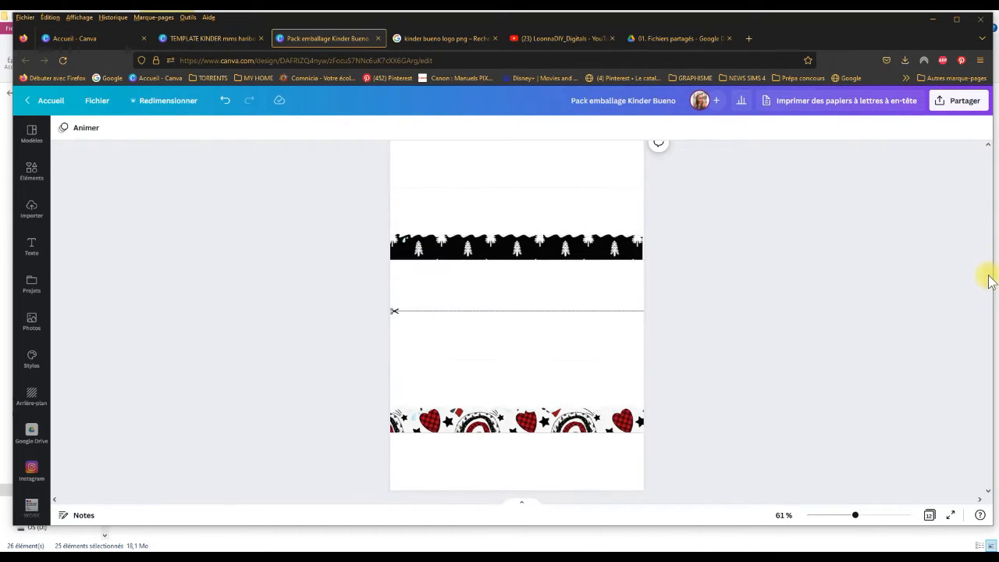
scroll(988, 258, "up", 8)
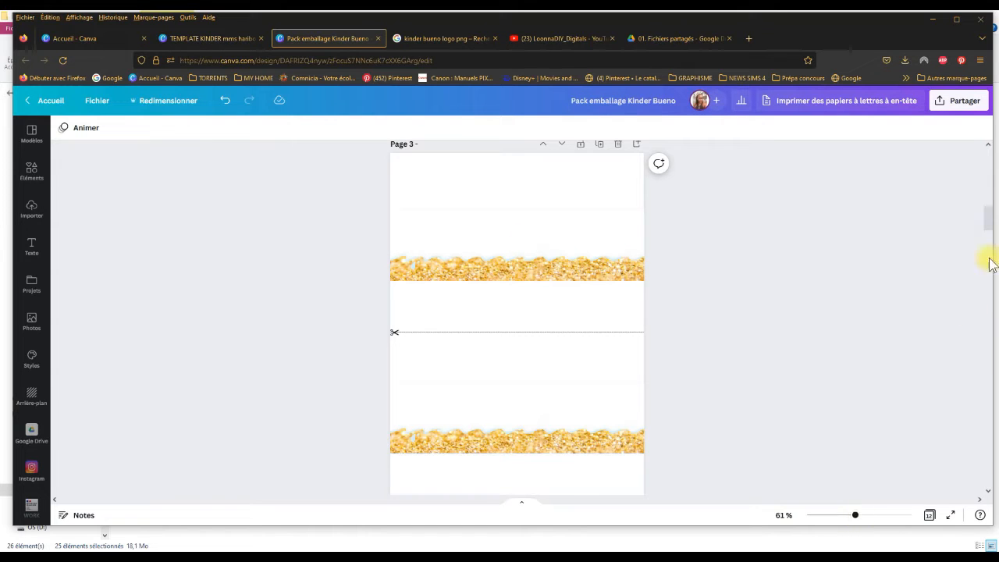
Step: Crop the bottom strip of the upper gold wave on page 3 and lower it slightly onto the bottom guide line
mouse_move(992, 227)
left_mouse_down()
mouse_move(988, 196)
mouse_move(996, 217)
left_mouse_up()
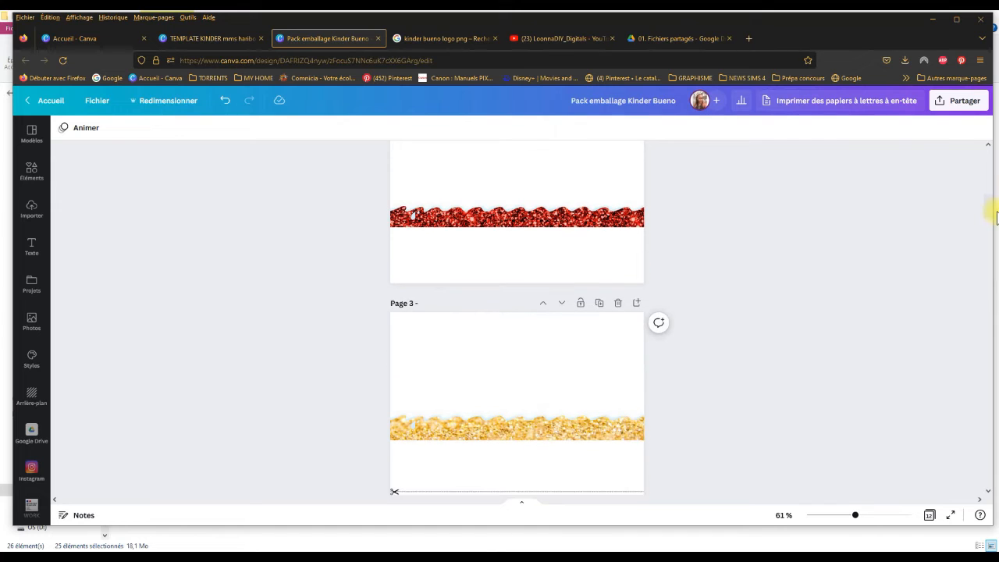
left_click_drag(856, 519, 865, 518)
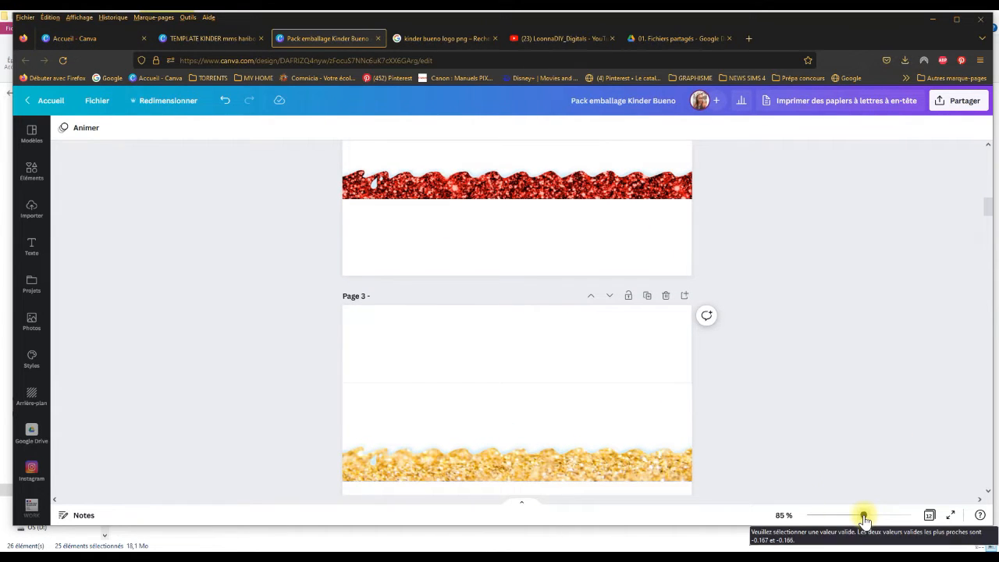
left_click(537, 481)
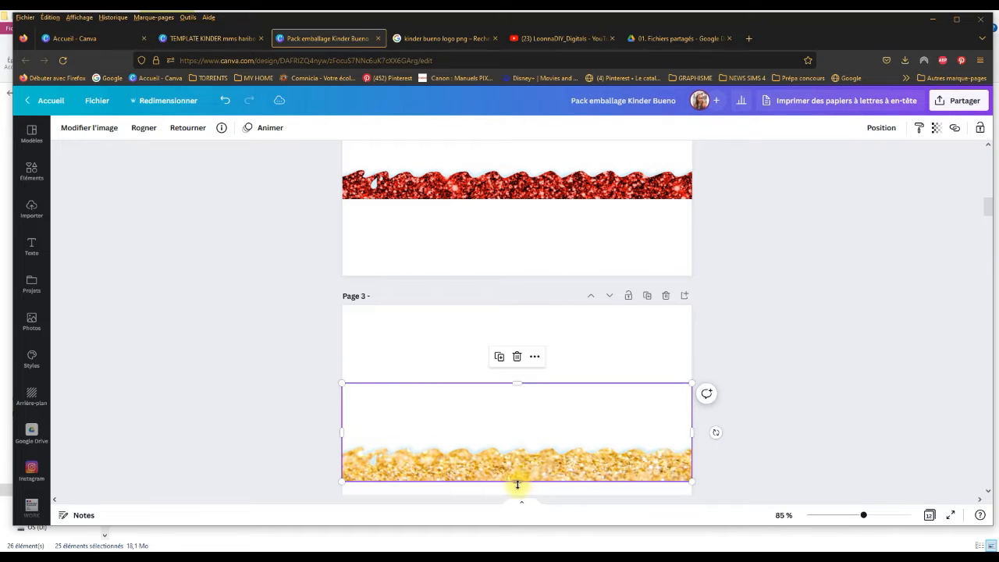
left_click_drag(517, 485, 518, 474)
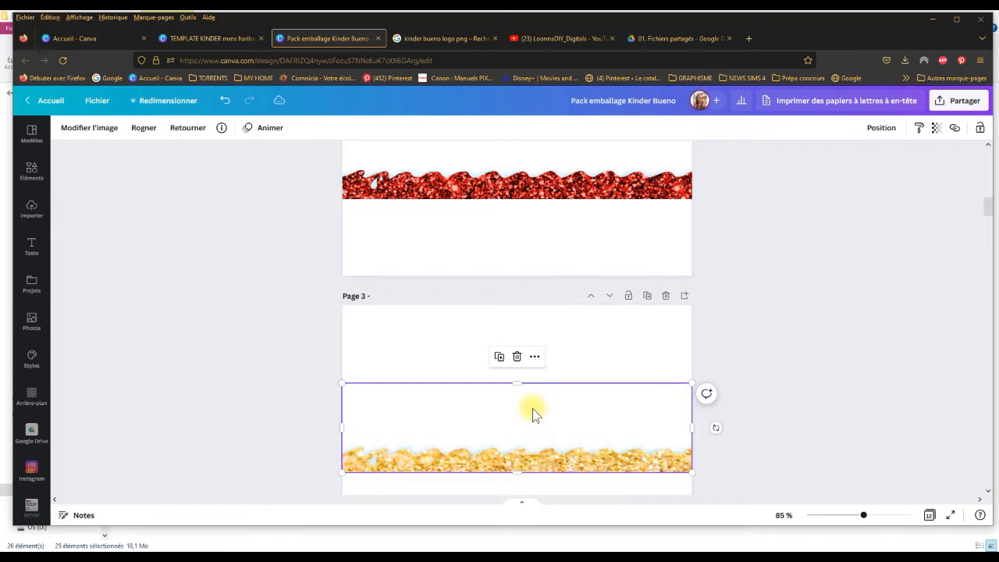
left_click_drag(532, 408, 519, 383)
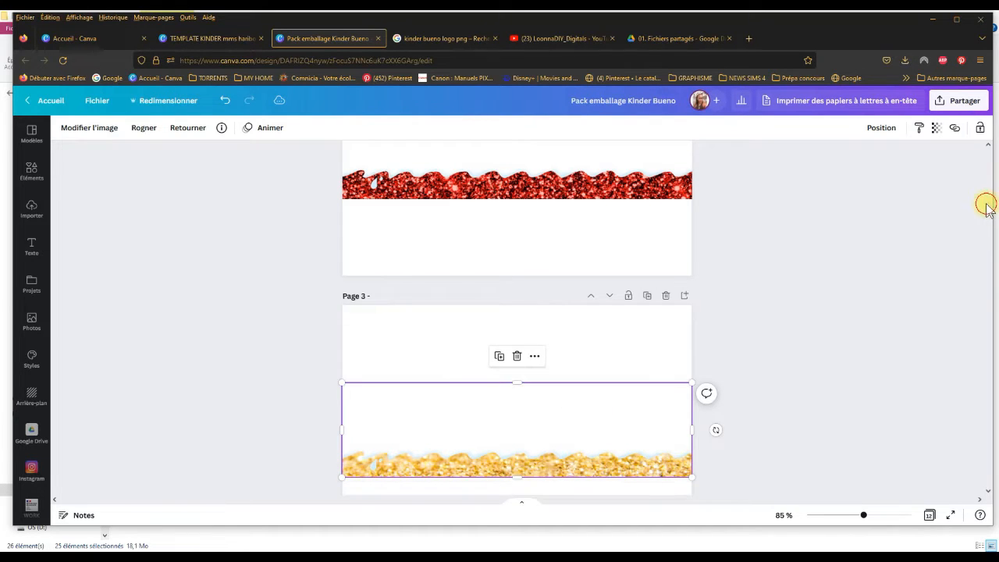
Step: Replace the lower wrapper's gold wave on page 3 with a duplicate of the cropped upper one, placed between the guide lines
scroll(986, 215, "down", 4)
scroll(986, 216, "up", 2)
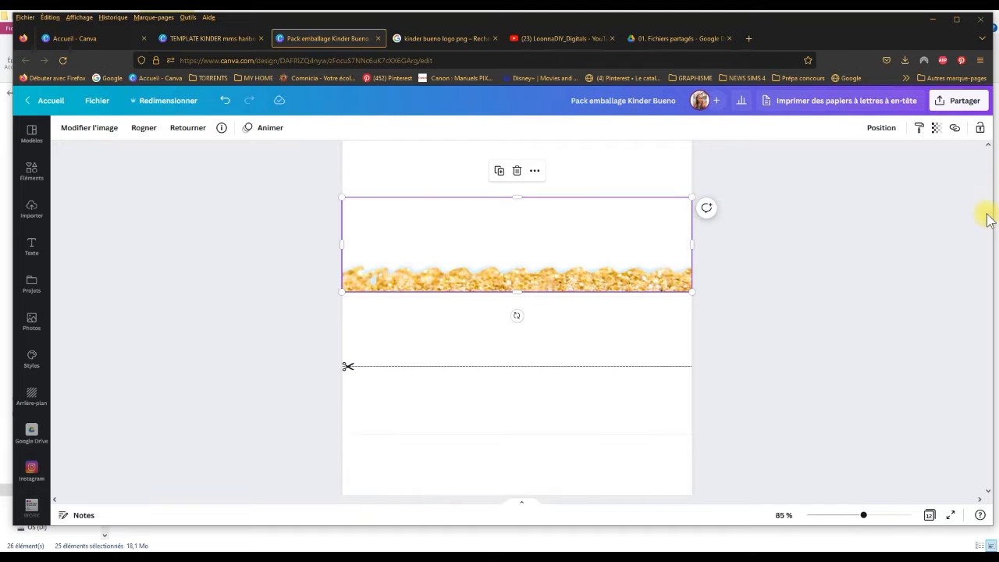
scroll(988, 217, "down", 1)
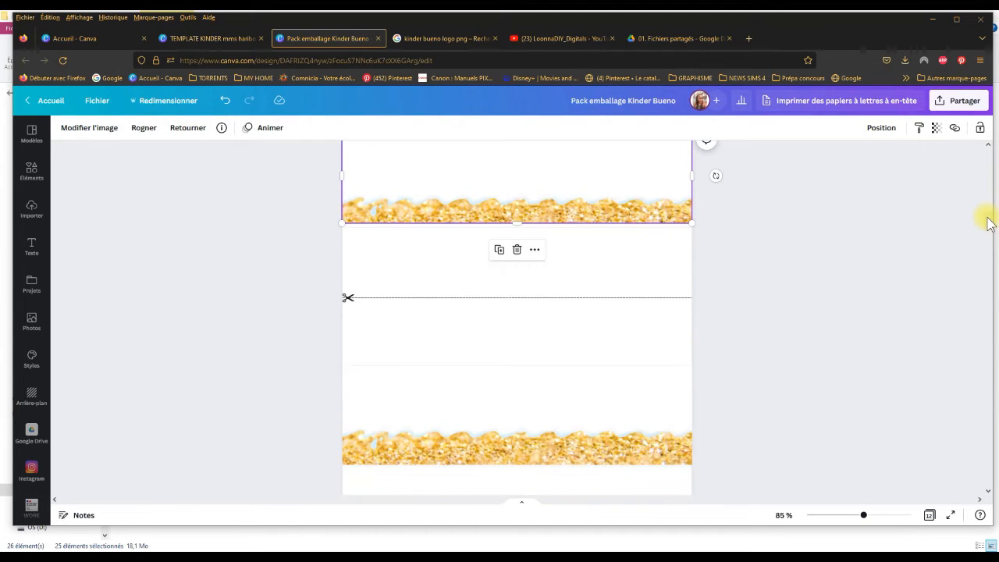
left_click(623, 424)
key("Delete")
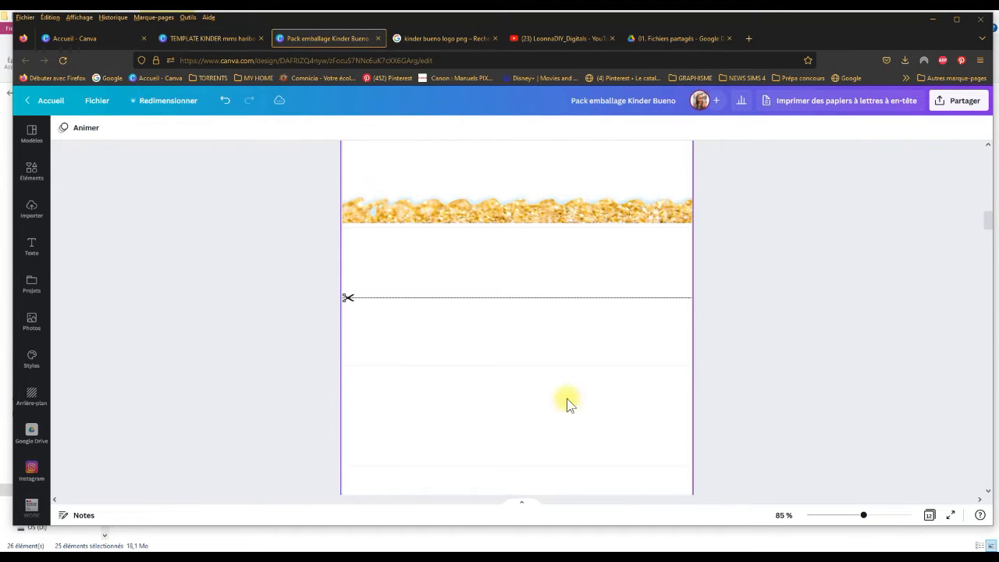
left_click(484, 207)
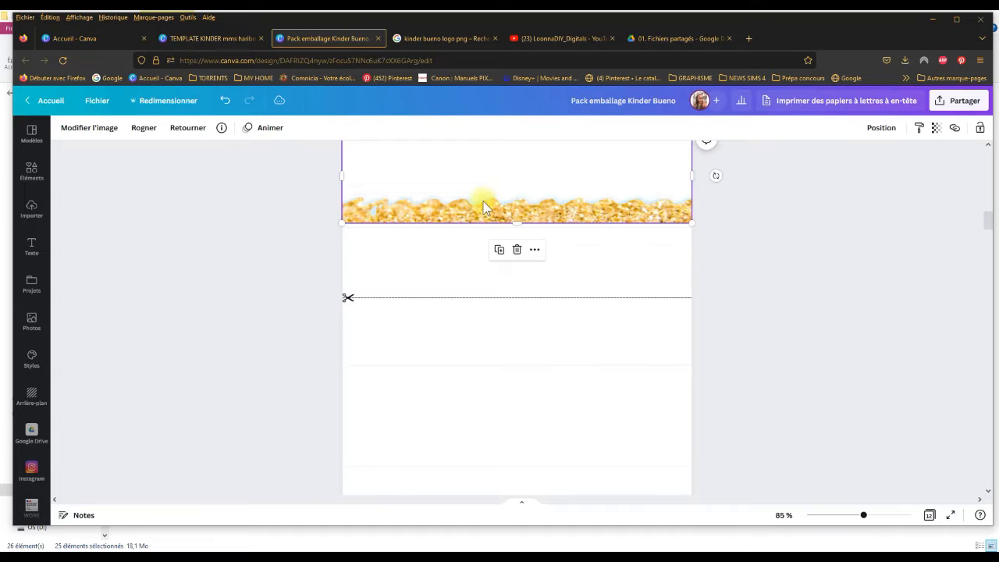
left_click(498, 250)
left_click_drag(559, 153, 551, 383)
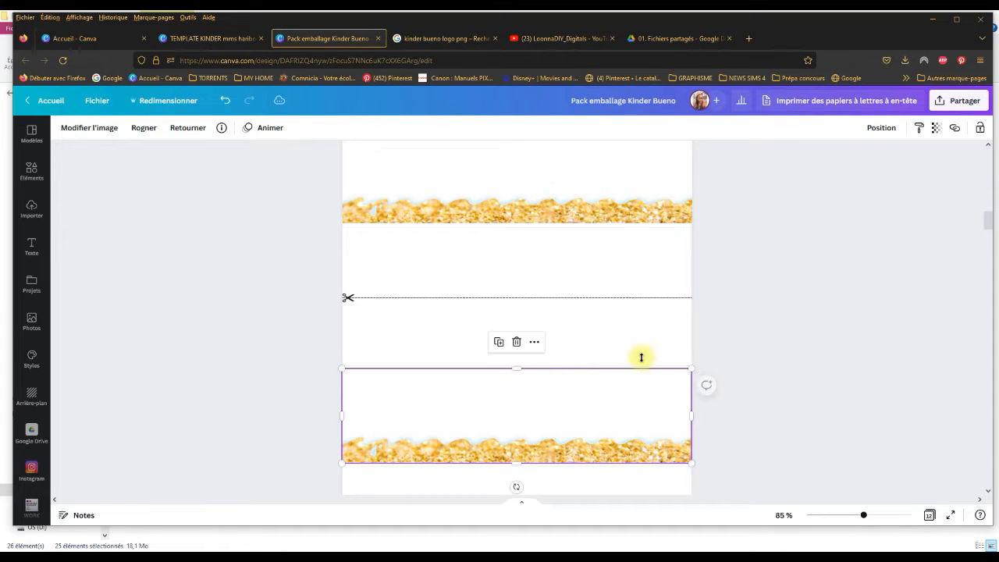
left_click(765, 344)
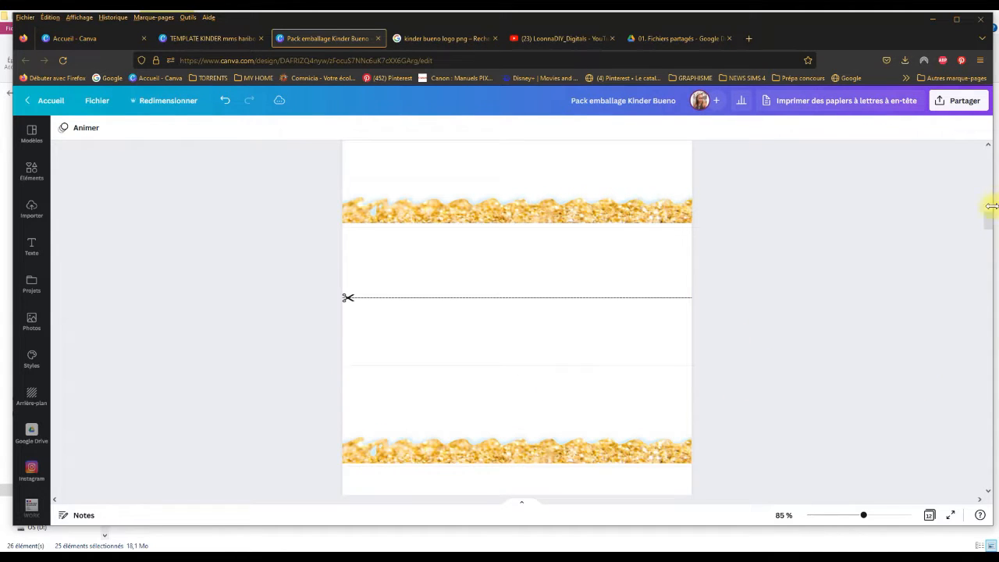
Step: Delete the gold wave from the lower wrapper on page 3
scroll(990, 220, "down", 3)
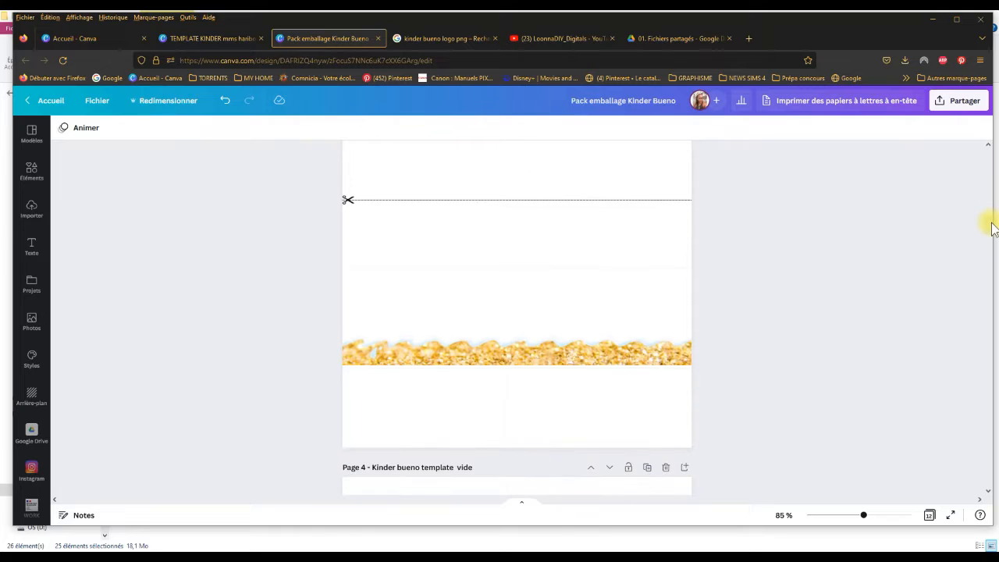
left_click(640, 318)
key("Delete")
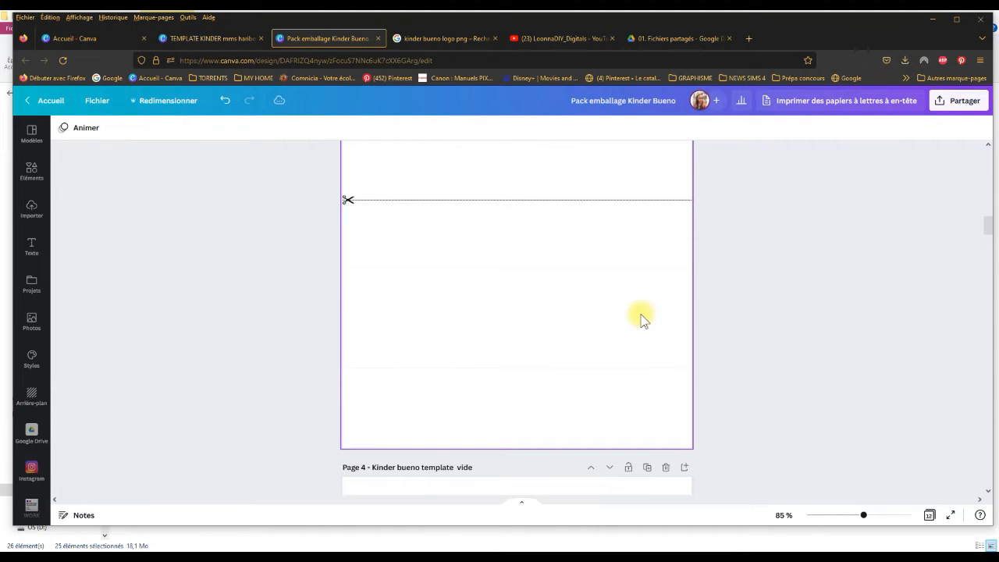
Step: Lower the upper wrapper's gold wave on page 3 slightly and extend its top edge back up to the upper guide line
scroll(990, 225, "up", 5)
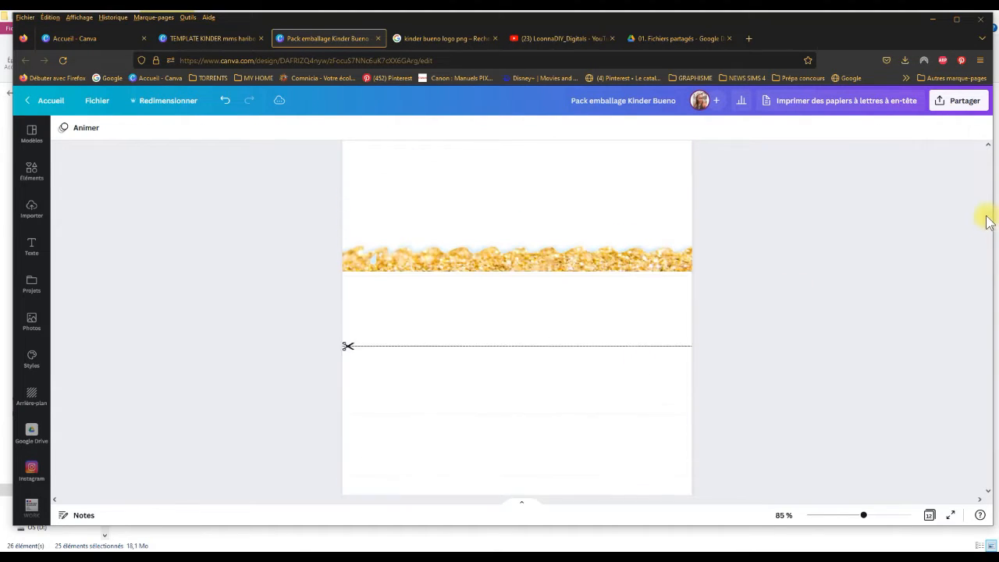
scroll(986, 207, "down", 1)
scroll(987, 218, "down", 1)
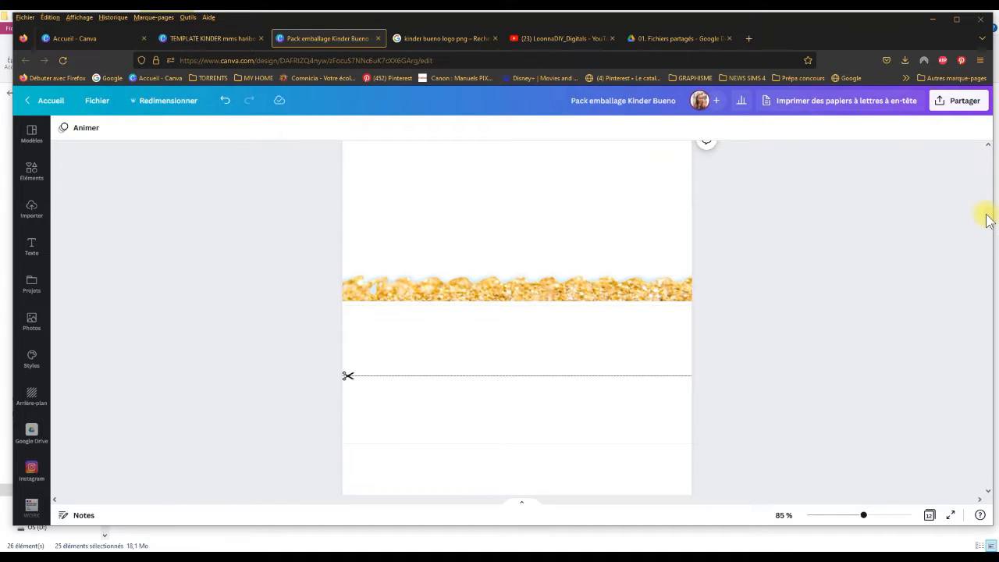
scroll(987, 219, "up", 1)
left_click_drag(865, 519, 873, 519)
left_click(627, 324)
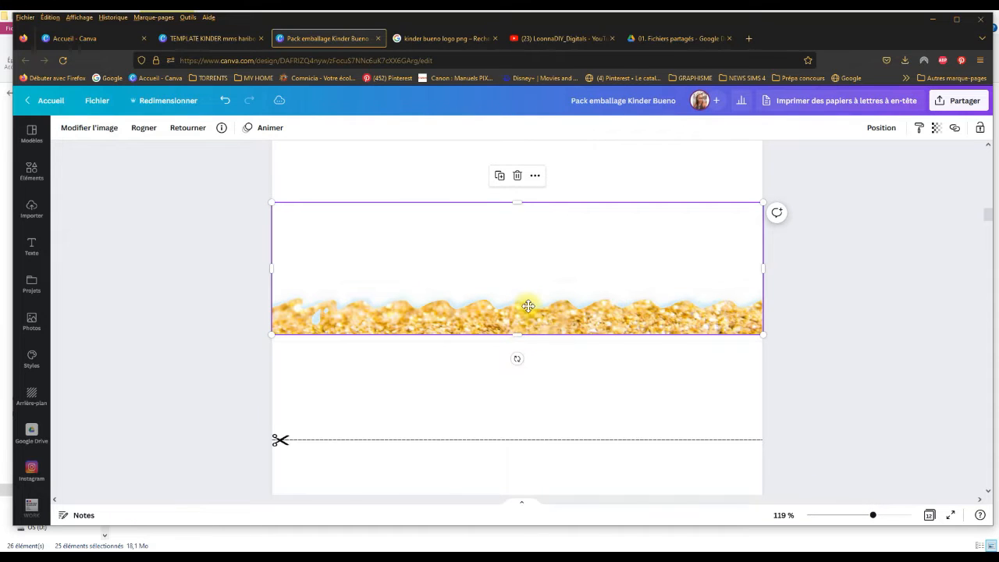
left_click_drag(529, 305, 528, 309)
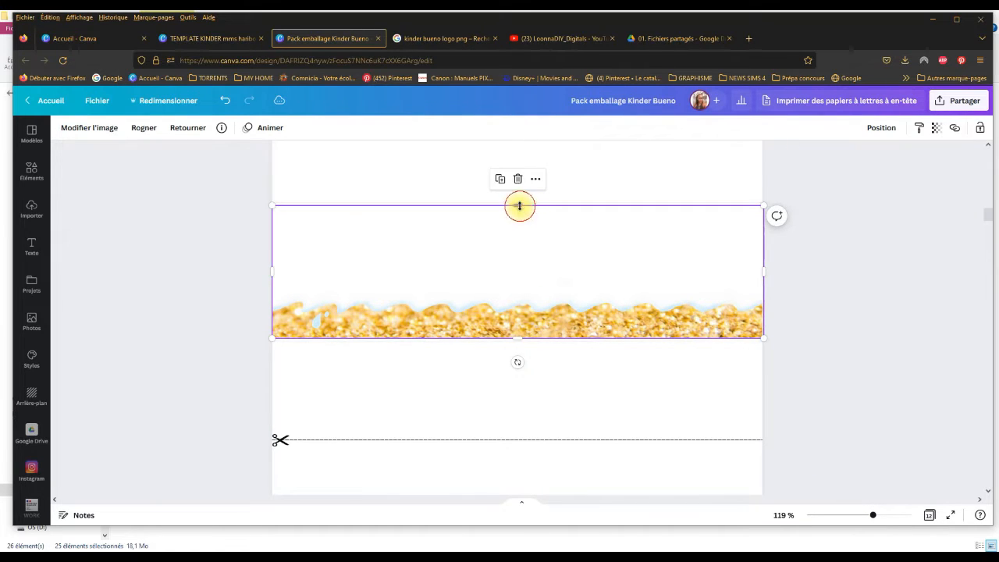
left_click_drag(519, 205, 519, 203)
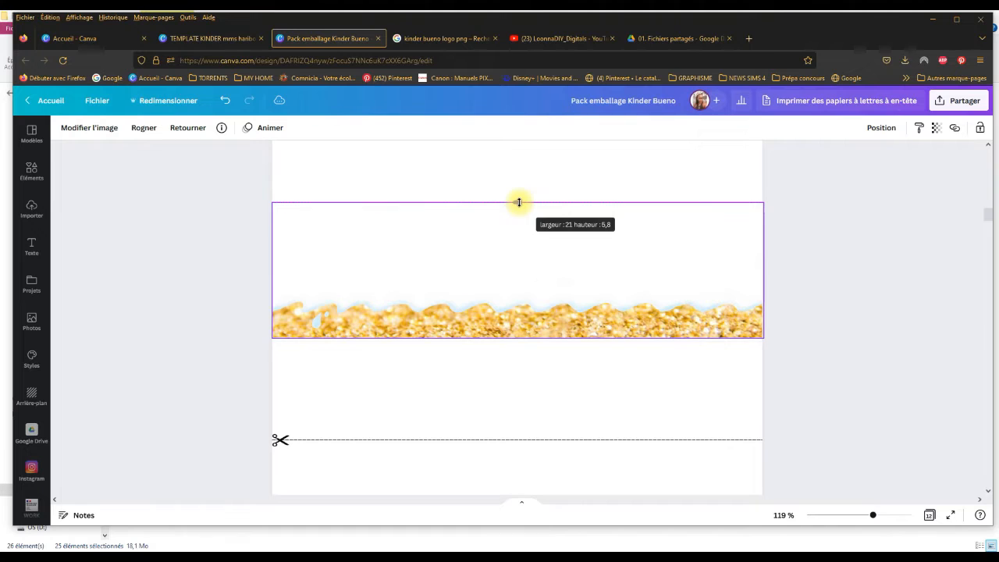
left_click(799, 324)
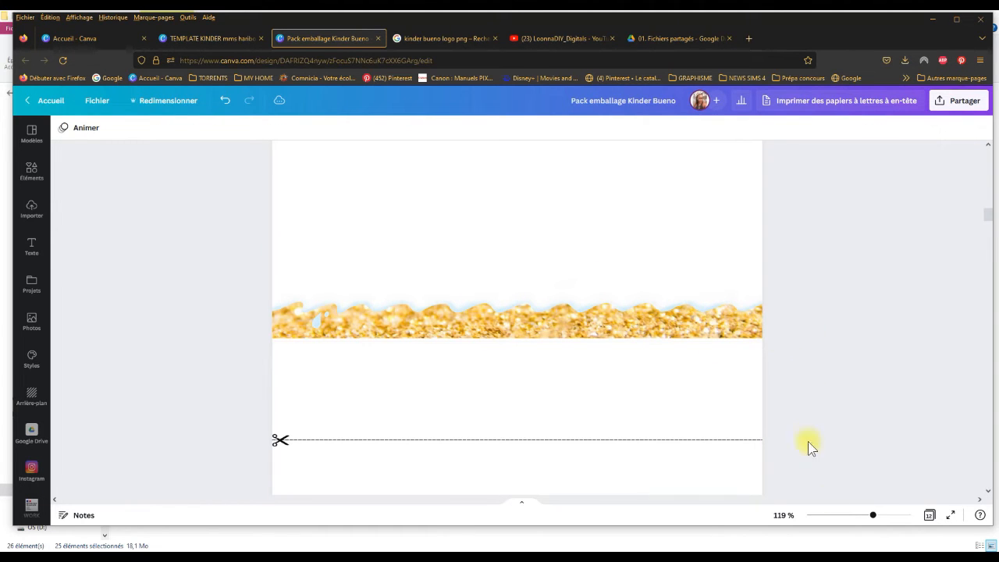
Step: Extend the bottom edge of the upper gold wave on page 3 slightly downward to cover the bottom guide line
left_click_drag(876, 517, 878, 515)
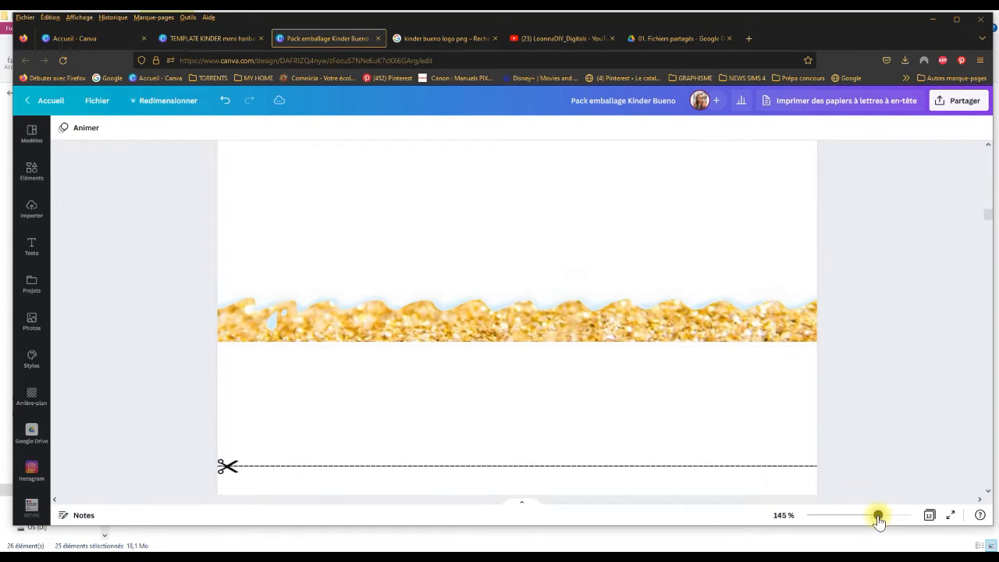
left_click(569, 283)
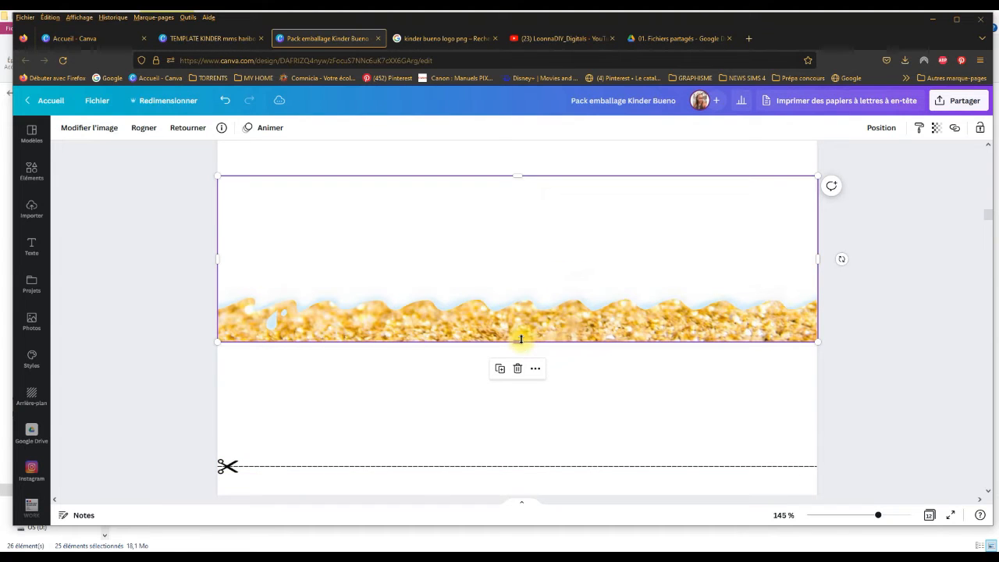
left_click_drag(521, 342, 521, 344)
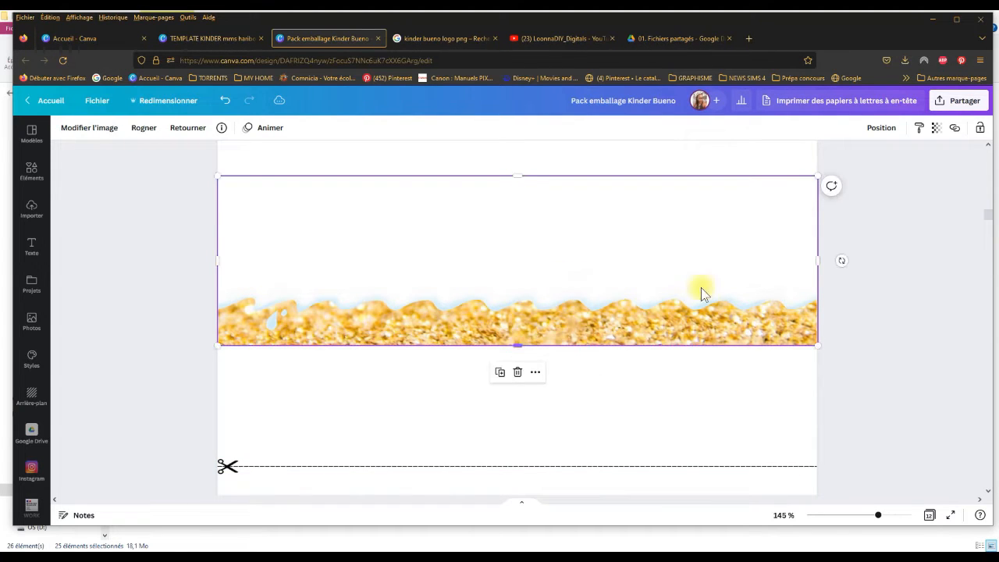
left_click(843, 300)
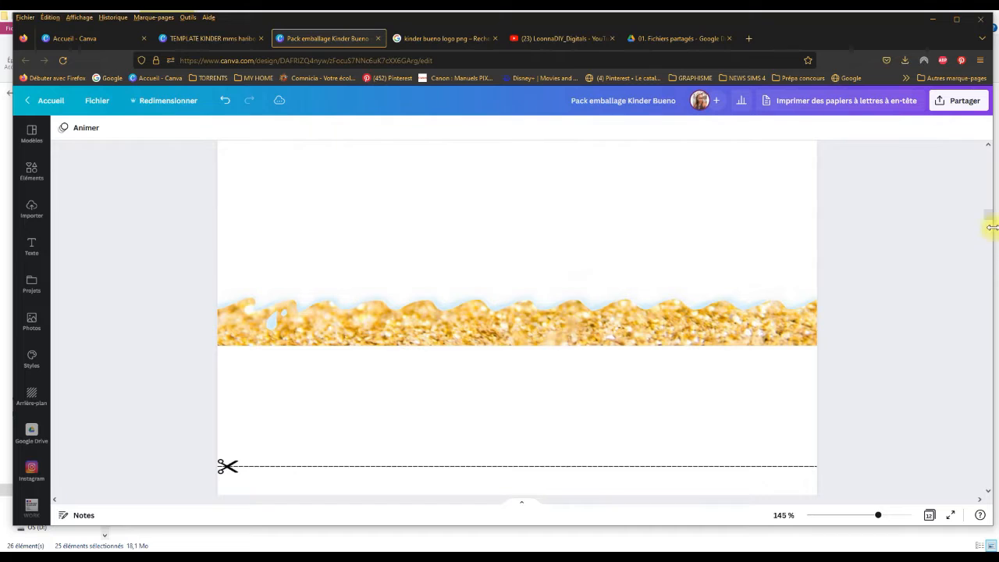
Step: Crop the gold wave's top edge down to expose the upper guide line, and set that line's transparency to 26
scroll(989, 219, "up", 2)
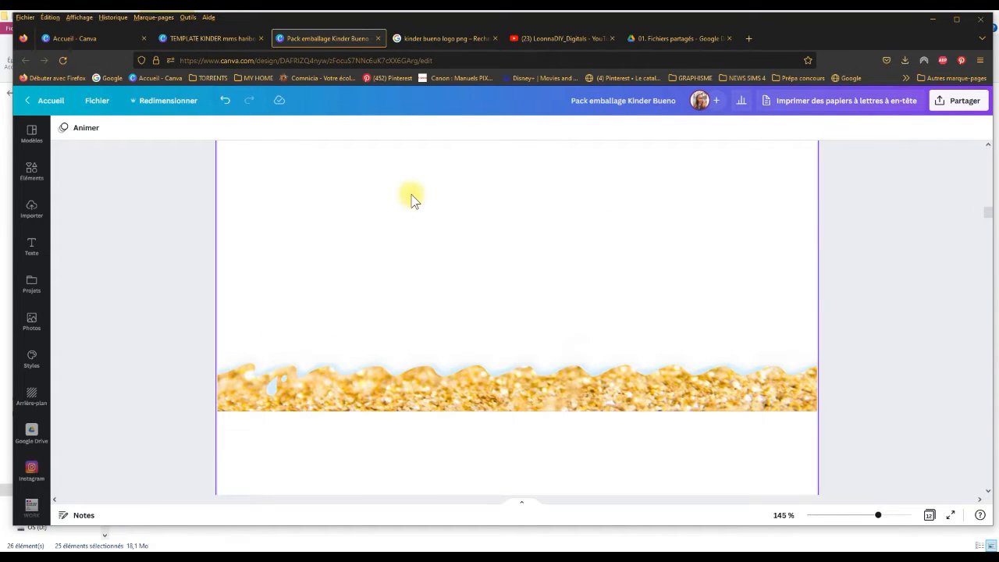
left_click(474, 301)
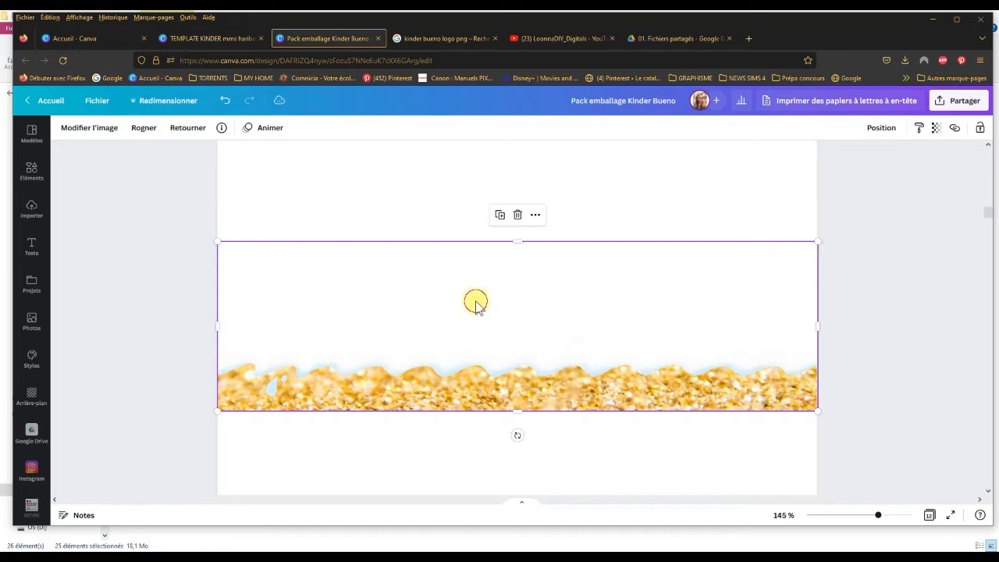
left_click_drag(518, 241, 517, 248)
left_click(540, 243)
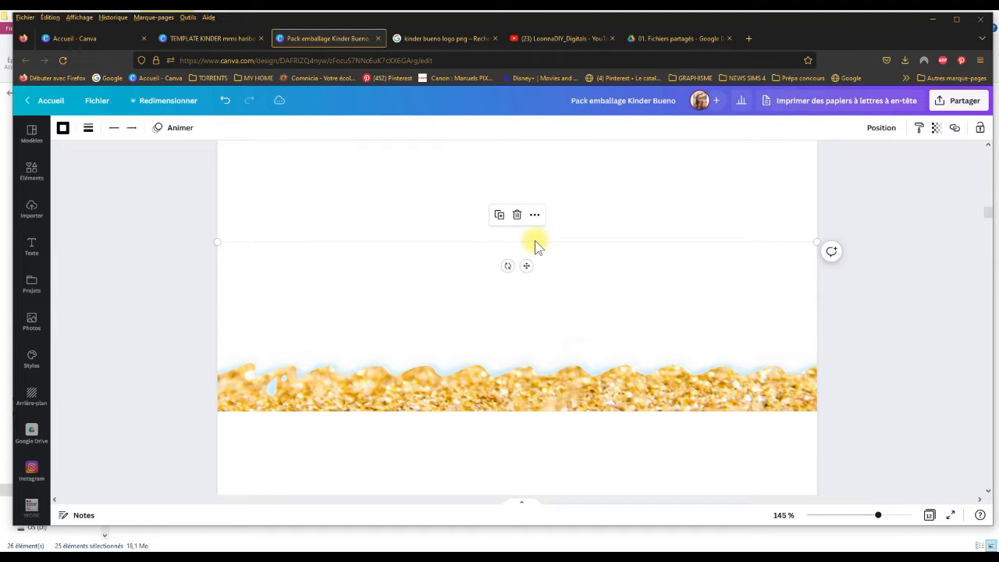
left_click(936, 128)
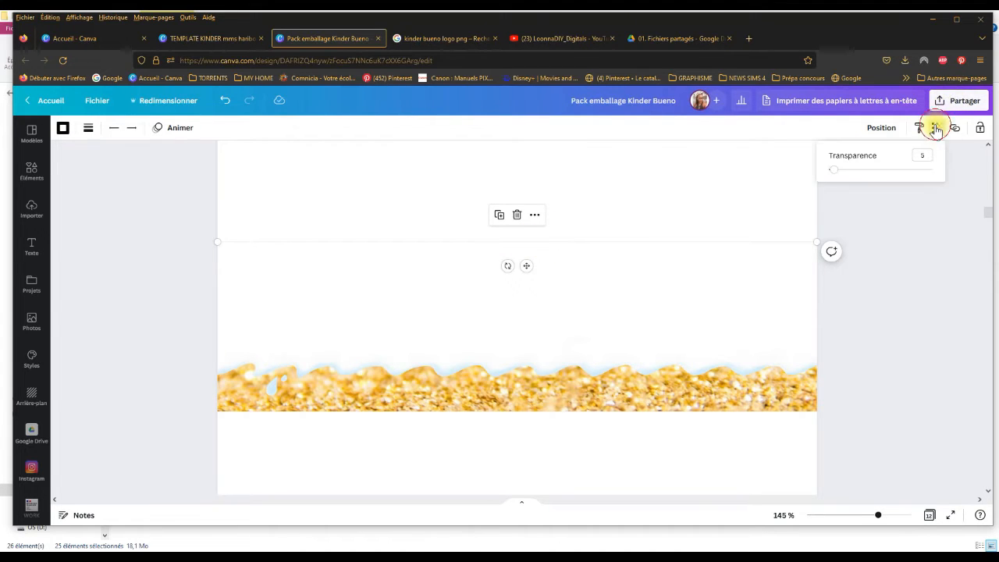
left_click_drag(835, 179, 847, 176)
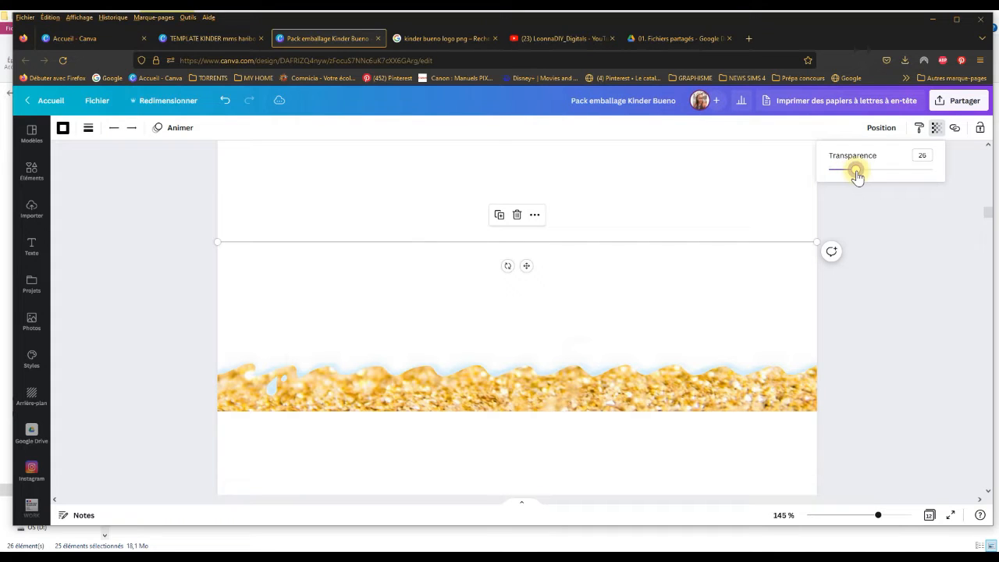
left_click(897, 257)
Step: Extend the gold wave image's top edge up to meet the upper guide line
left_click(691, 261)
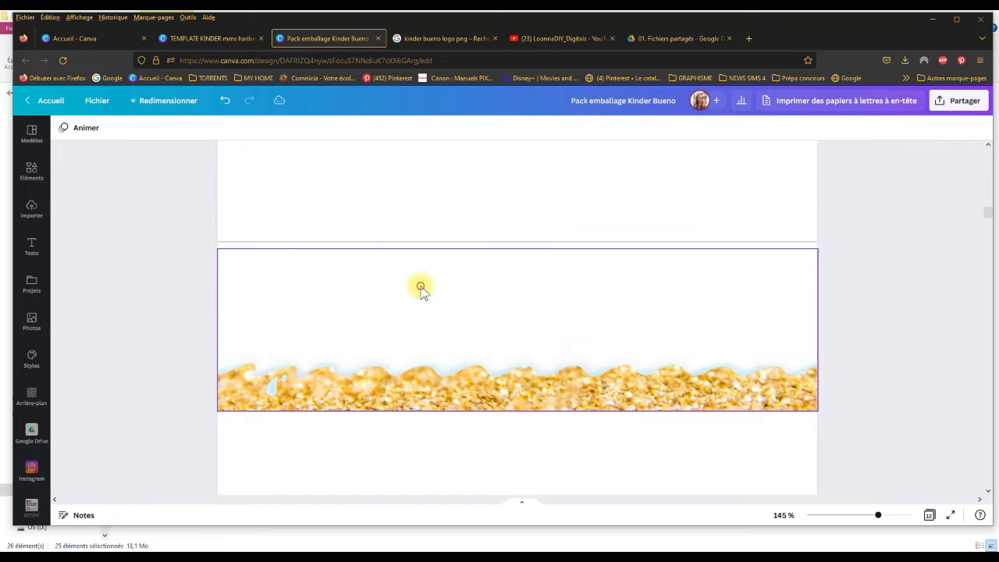
left_click_drag(514, 246, 516, 242)
left_click(858, 303)
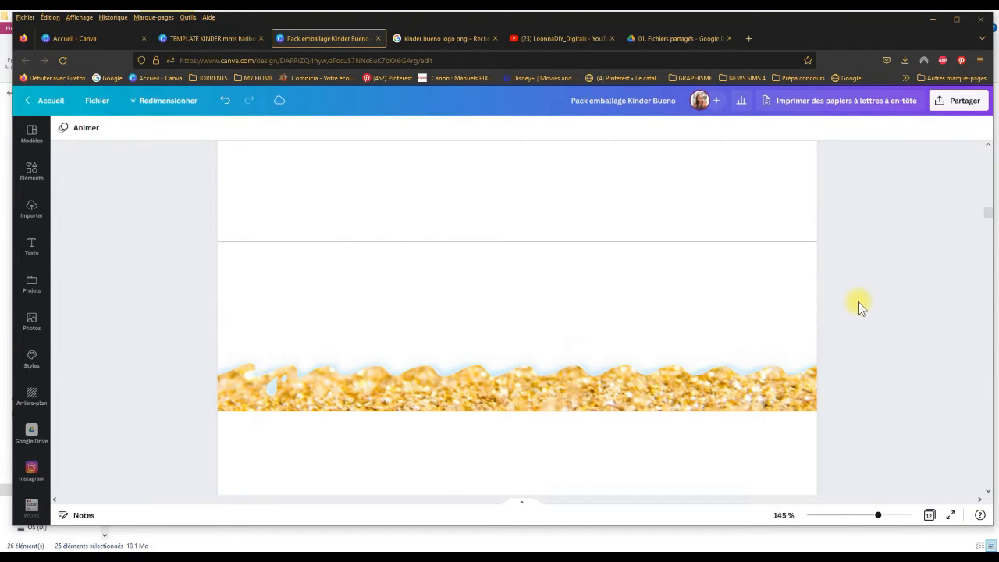
Step: Add a body text box in the Gistesy font to page 3 and enter the recipient's first name
left_click(33, 244)
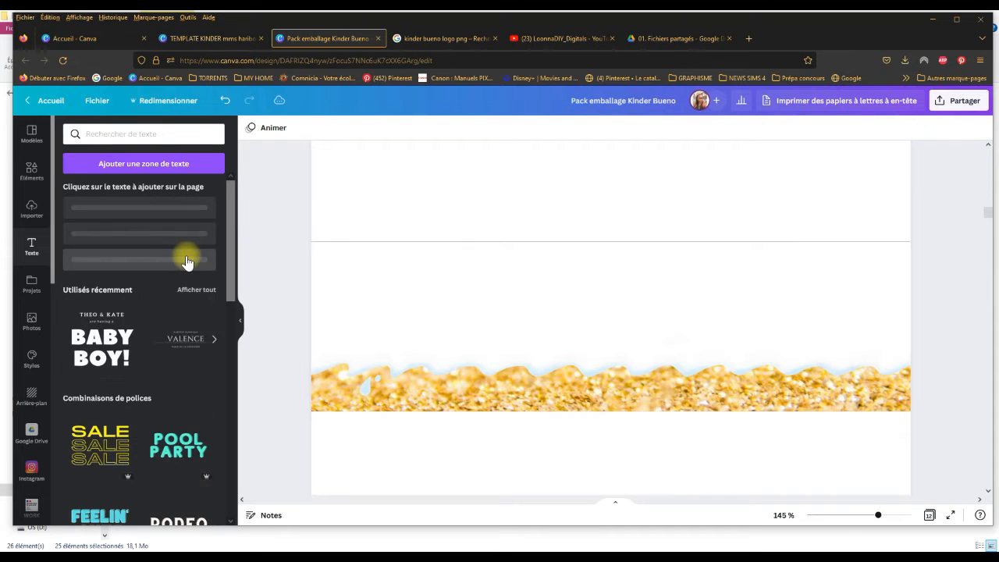
left_click(139, 273)
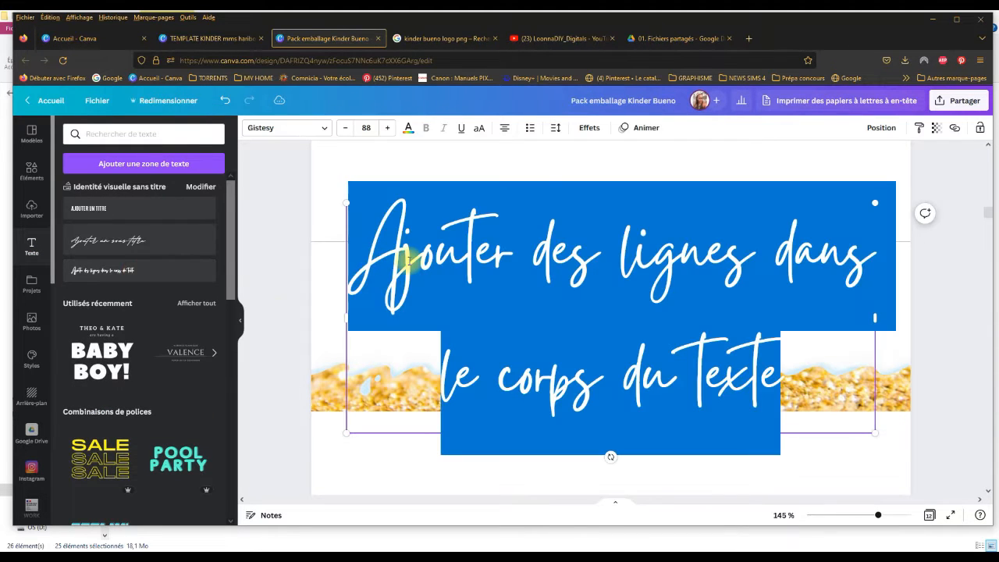
type("Ag")
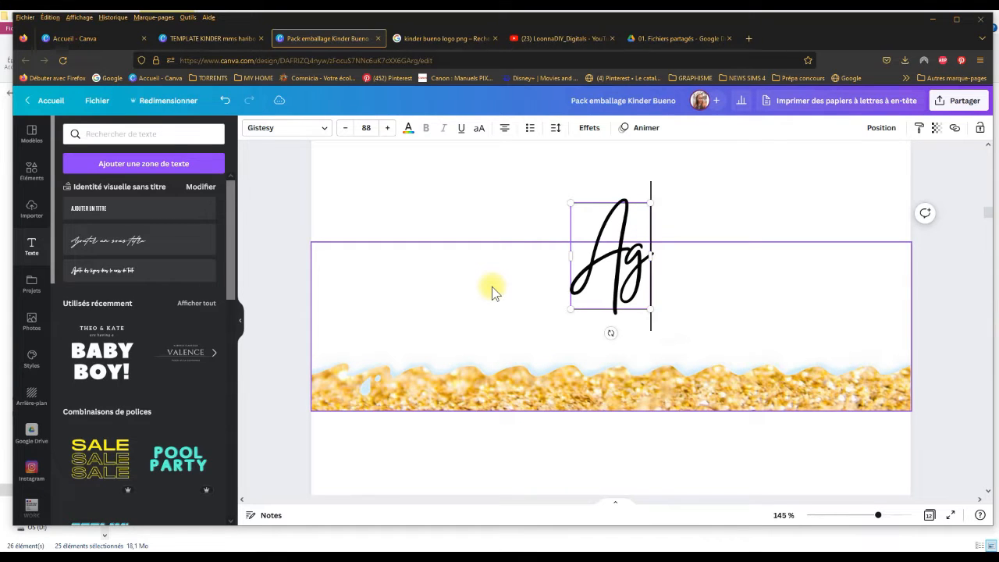
type("athe")
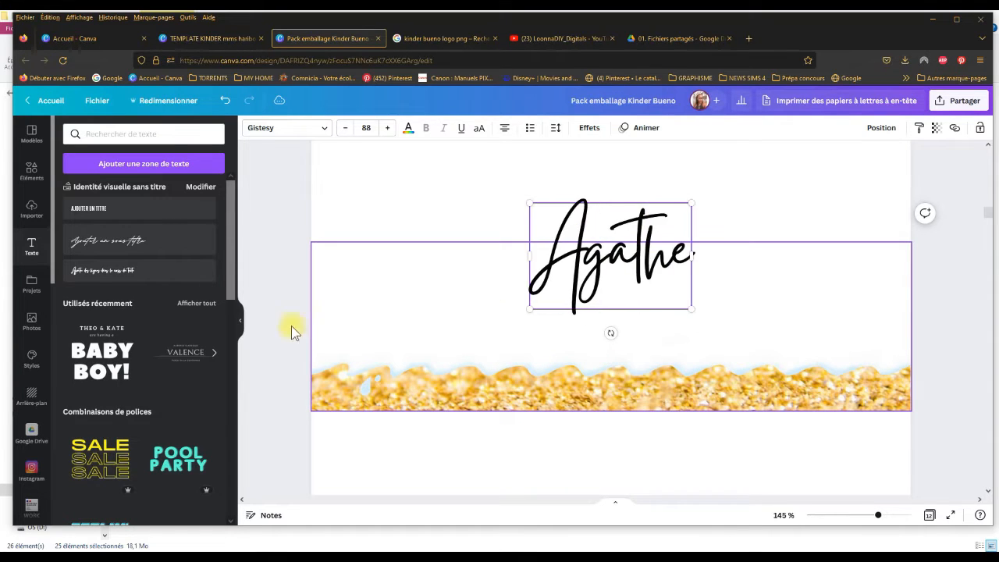
left_click(241, 320)
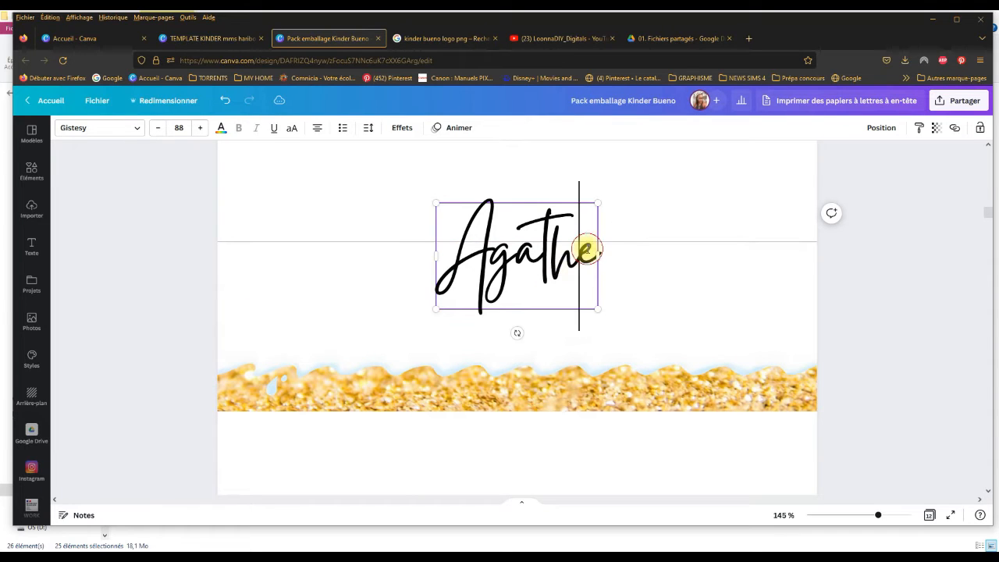
Step: Scale the first-name text to size 65,8 and place it centred just above the gold wave, below the upper guide line
left_click(666, 198)
left_click(593, 236)
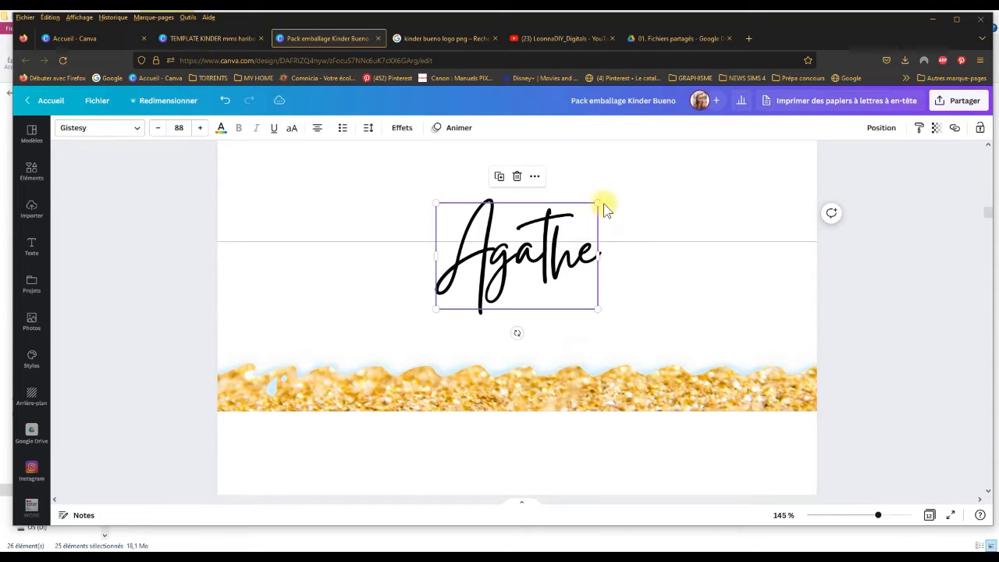
left_click_drag(599, 202, 552, 234)
left_click_drag(496, 287, 513, 341)
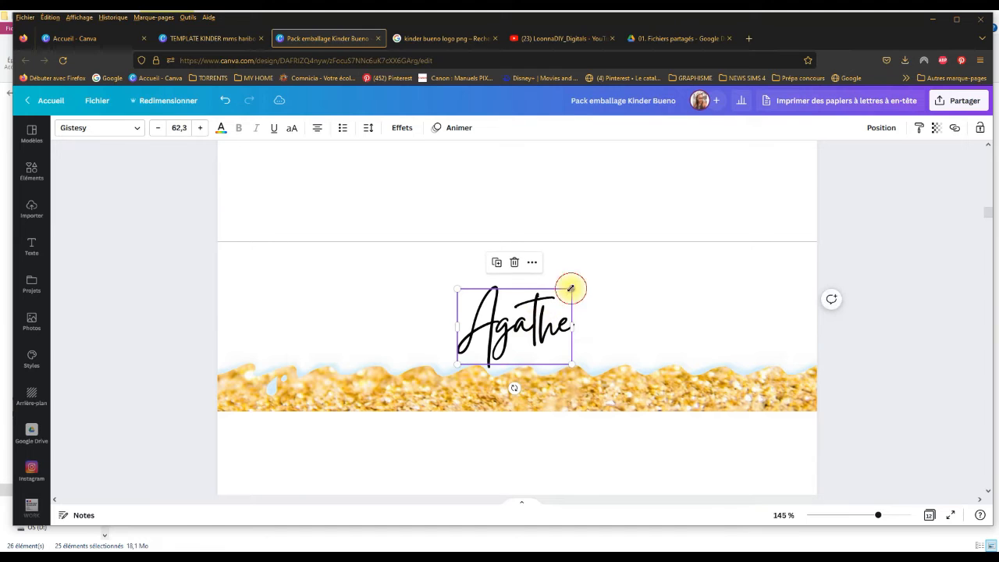
left_click_drag(570, 288, 578, 284)
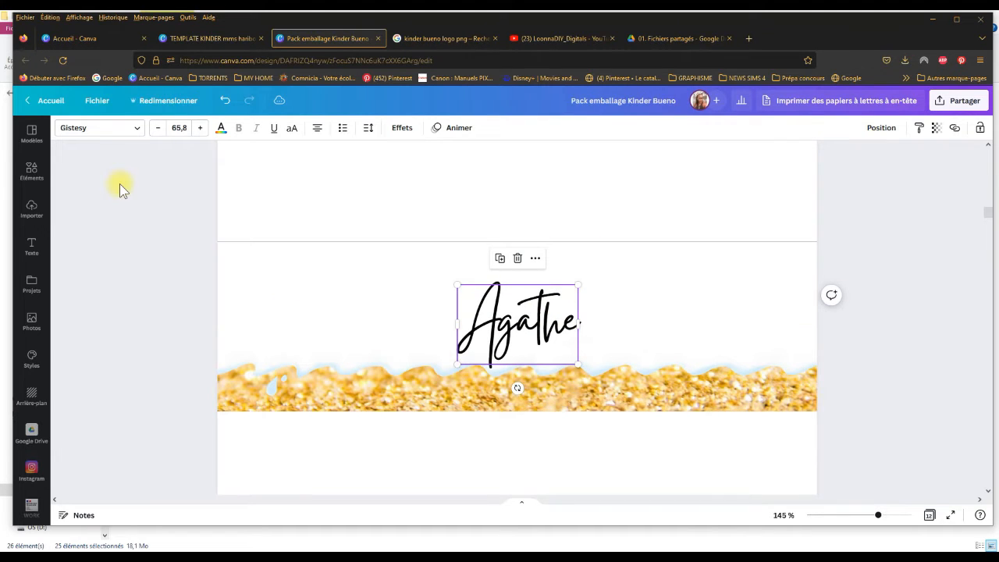
Step: Search the elements library for "noel"
left_click(33, 169)
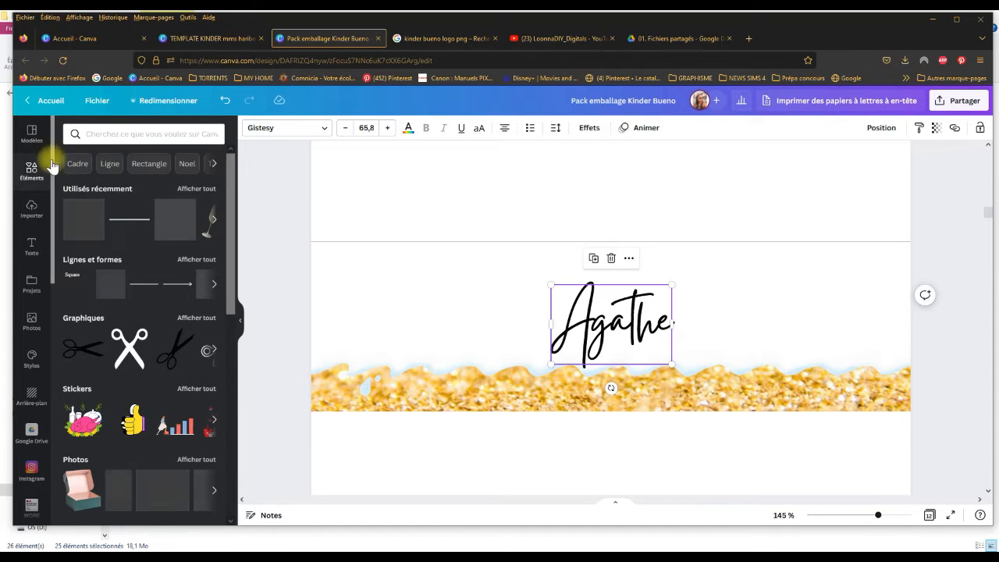
left_click(102, 134)
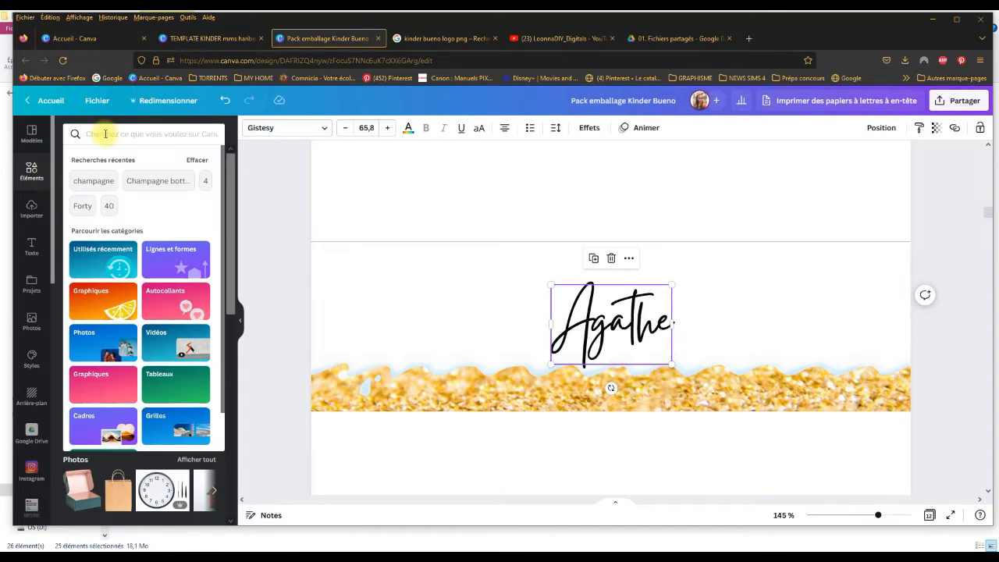
type("noel")
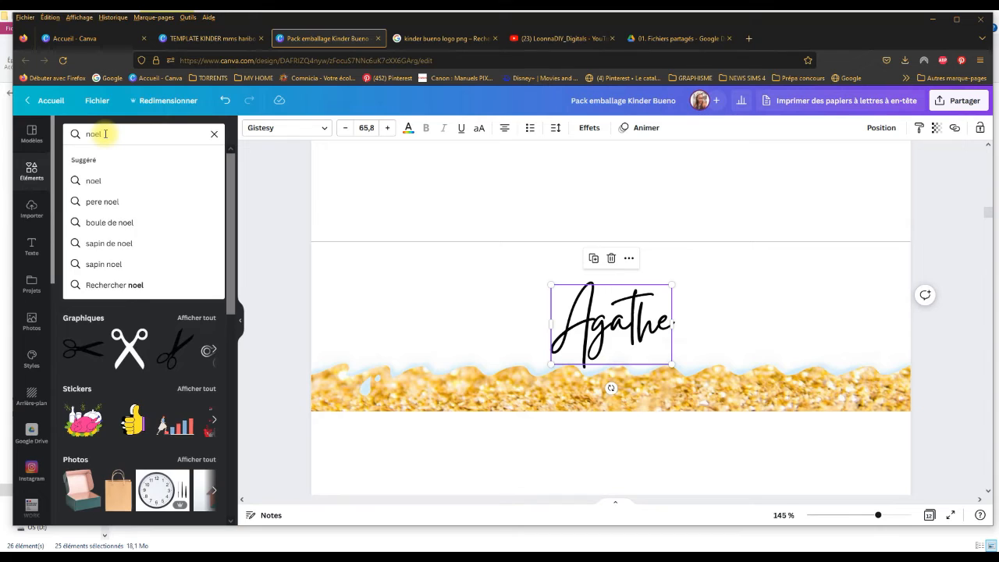
key("Return")
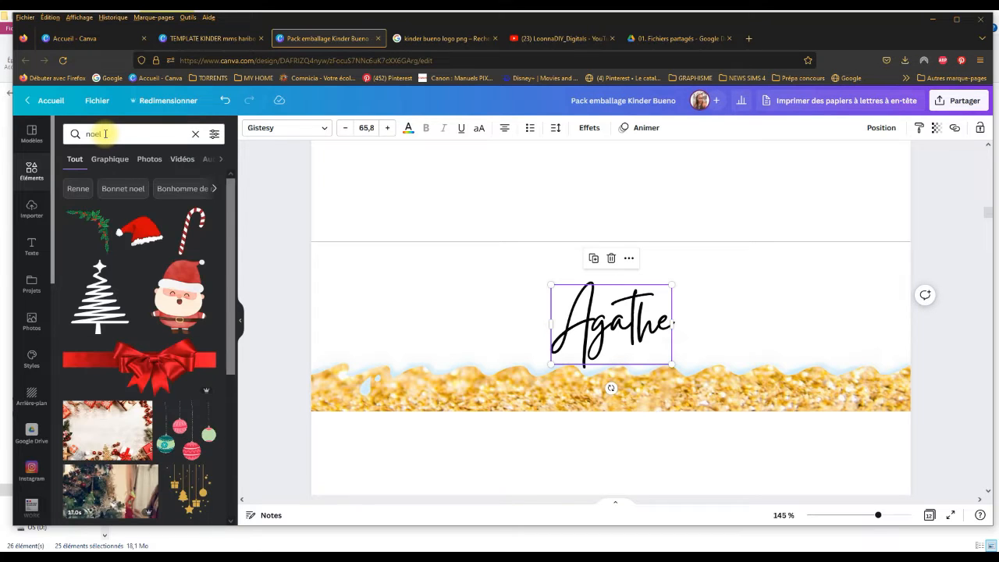
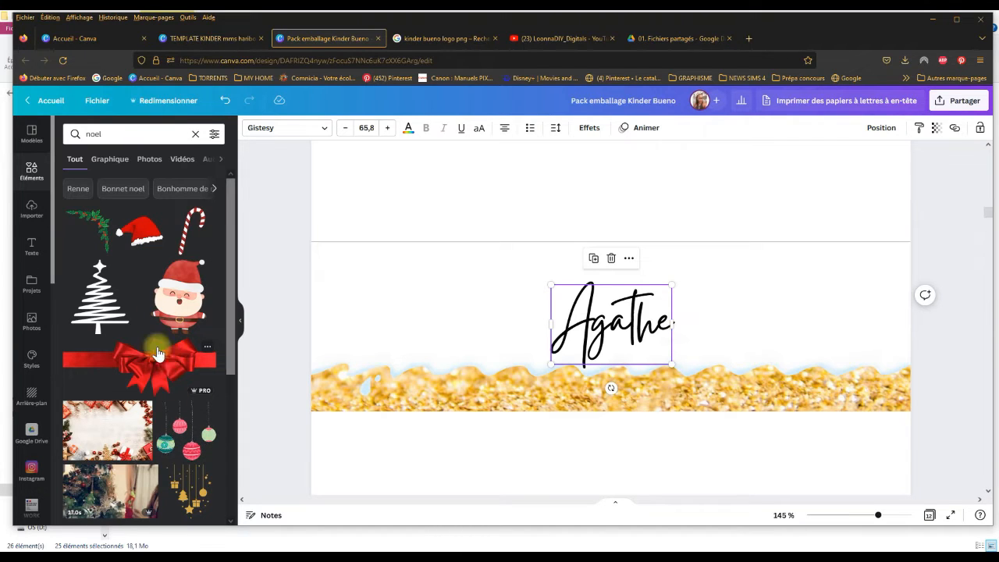
Step: Add the red Santa hat on top of the first name's initial letter and enlarge the name text to size 68,2
left_click(142, 239)
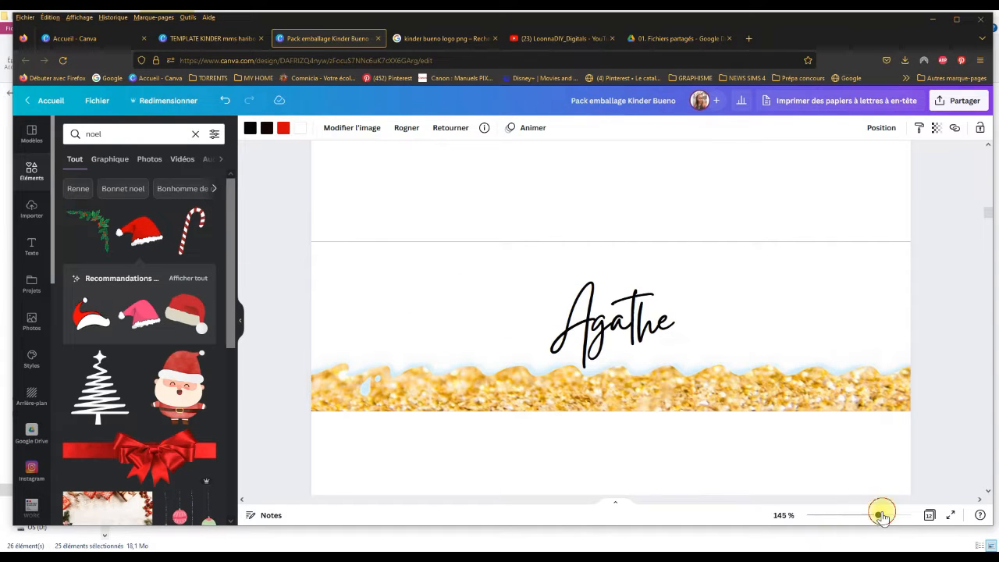
left_click_drag(882, 515, 865, 511)
left_click_drag(612, 450, 586, 293)
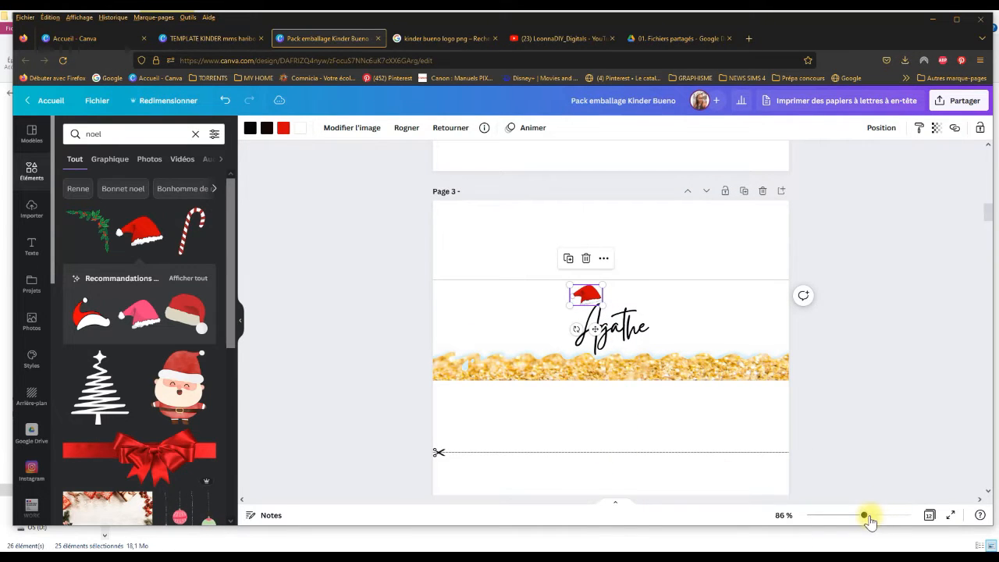
left_click_drag(866, 517, 881, 516)
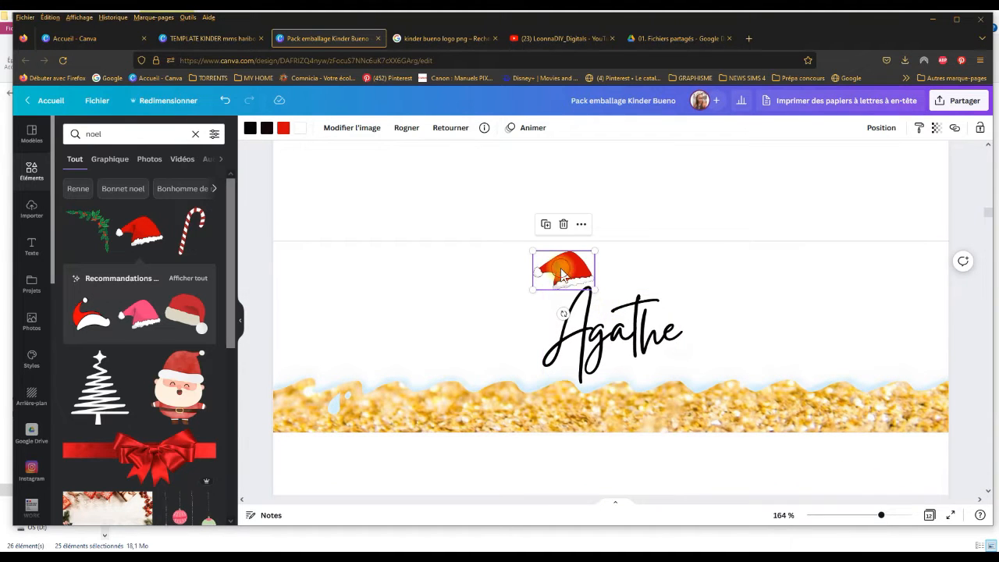
left_click_drag(563, 273, 575, 268)
left_click(639, 336)
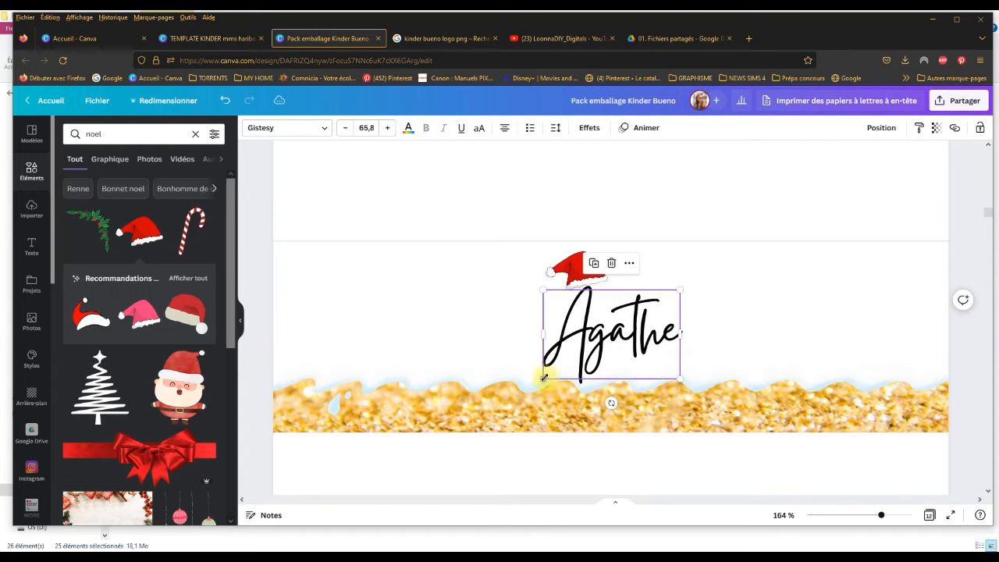
left_click_drag(545, 377, 539, 382)
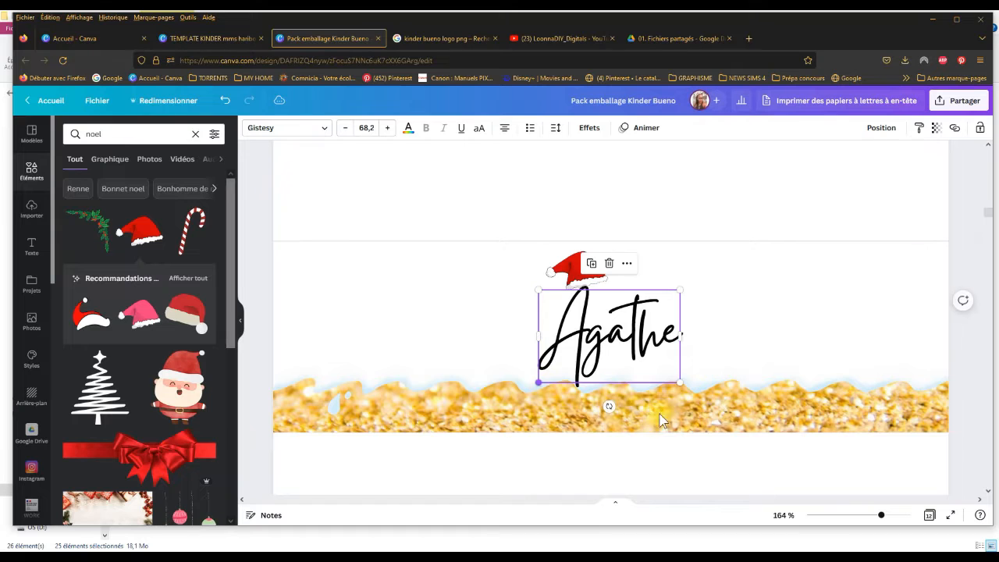
left_click(188, 226)
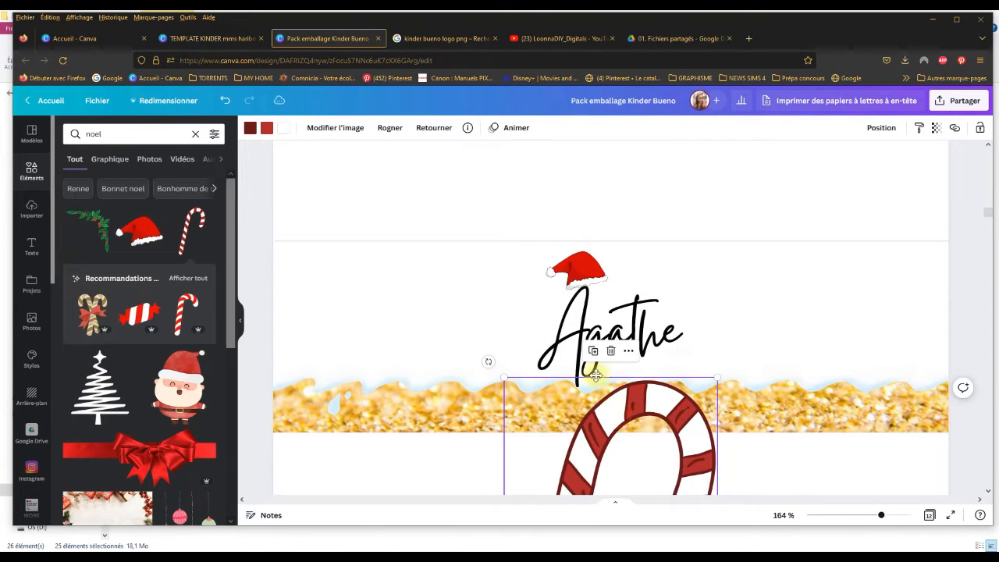
left_click_drag(617, 418, 509, 250)
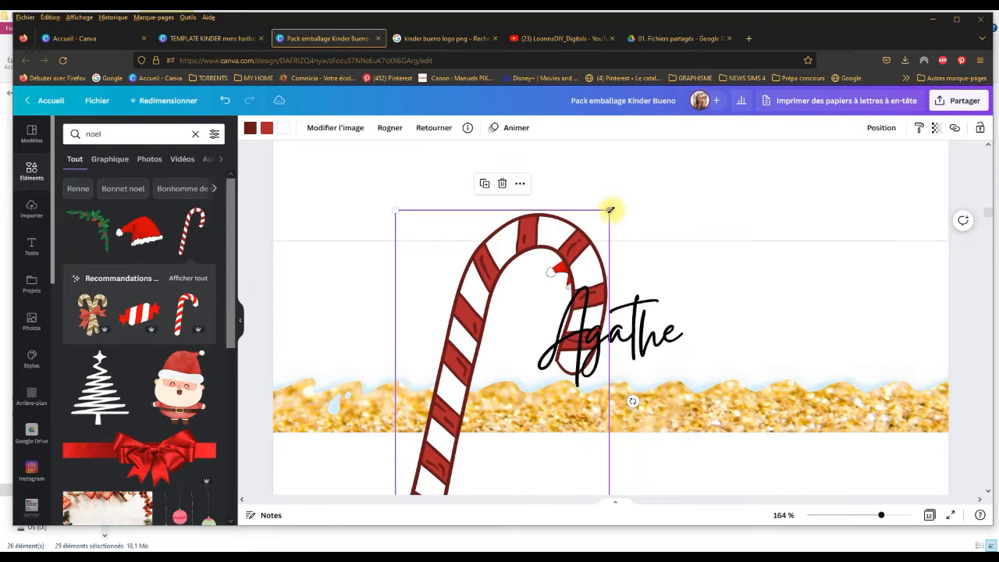
left_click_drag(611, 210, 511, 385)
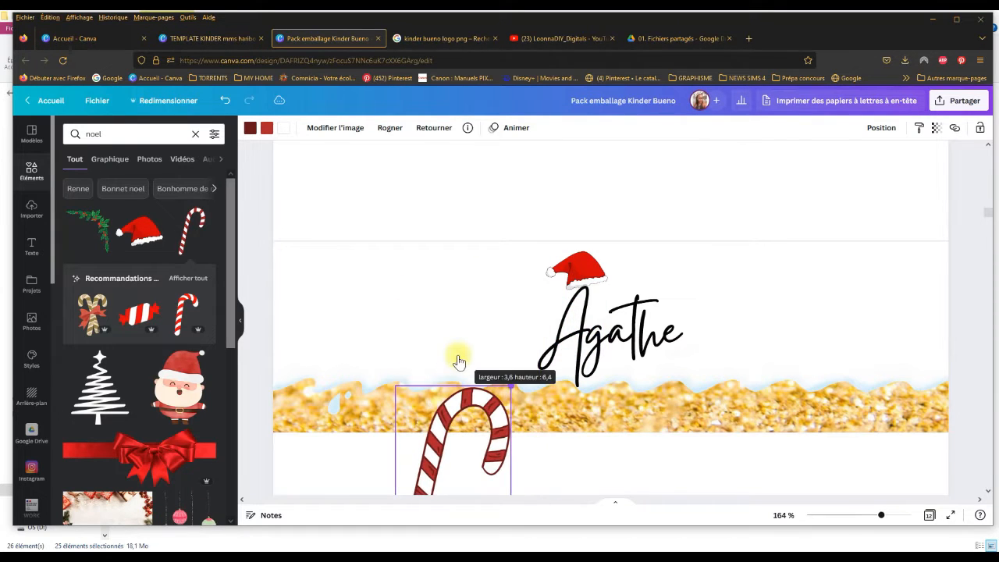
left_click_drag(442, 432, 490, 293)
key("Delete")
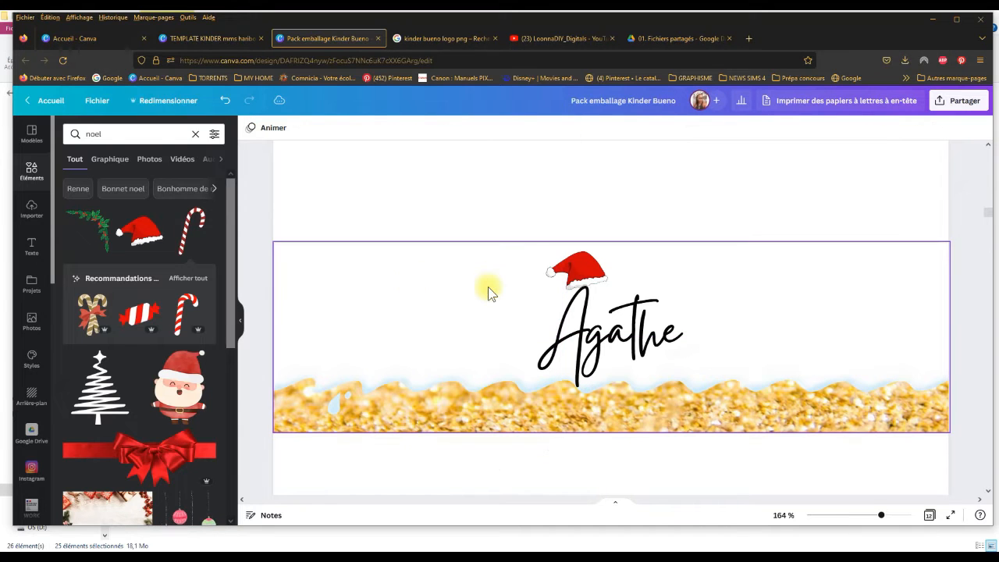
left_click(92, 324)
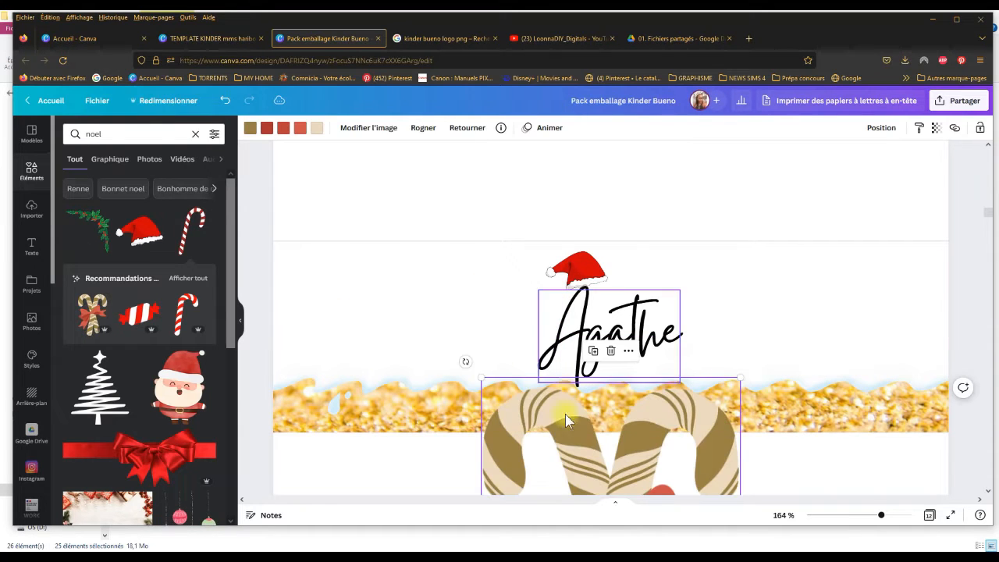
left_click_drag(568, 421, 436, 218)
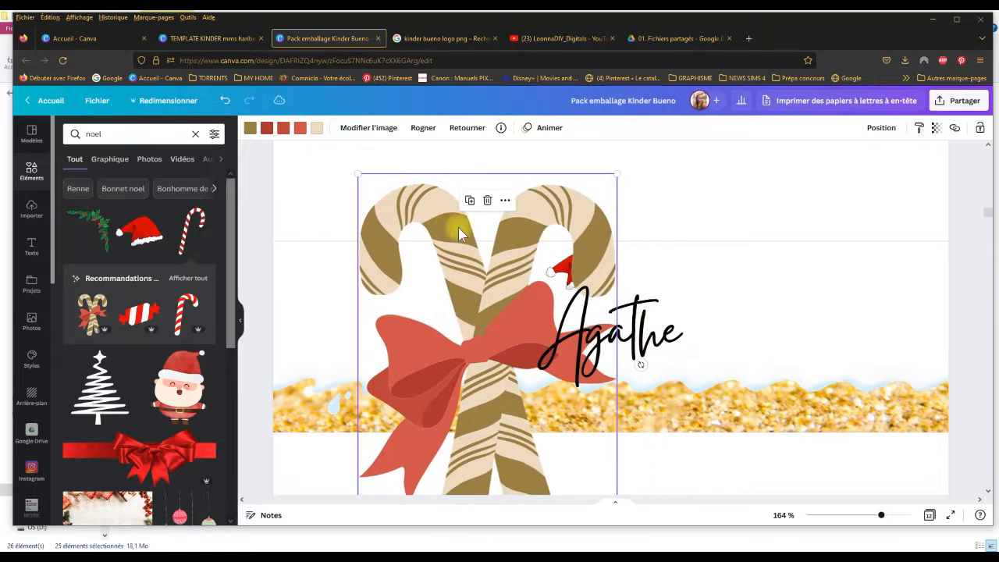
left_click_drag(617, 172, 438, 380)
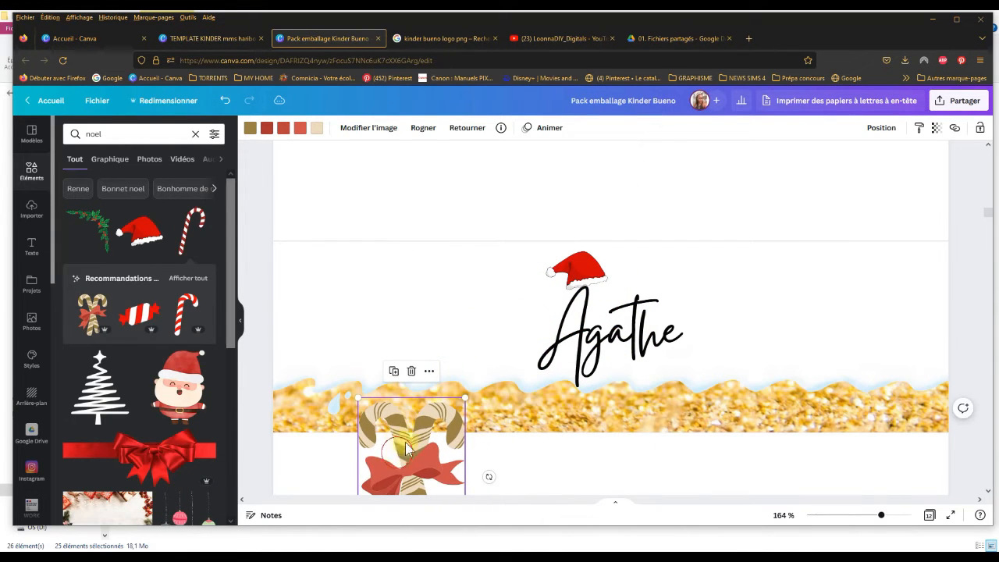
left_click_drag(406, 447, 459, 310)
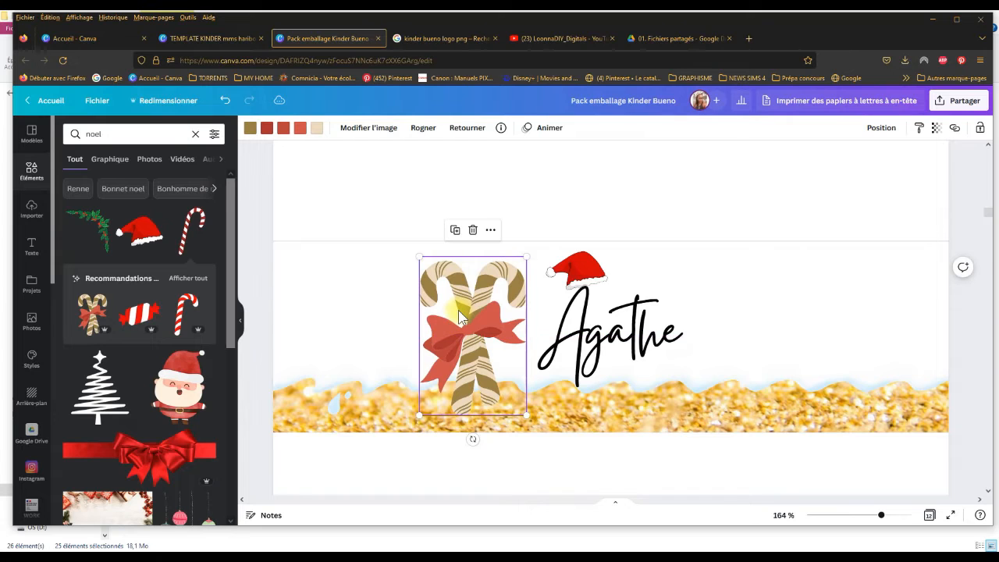
key("Delete")
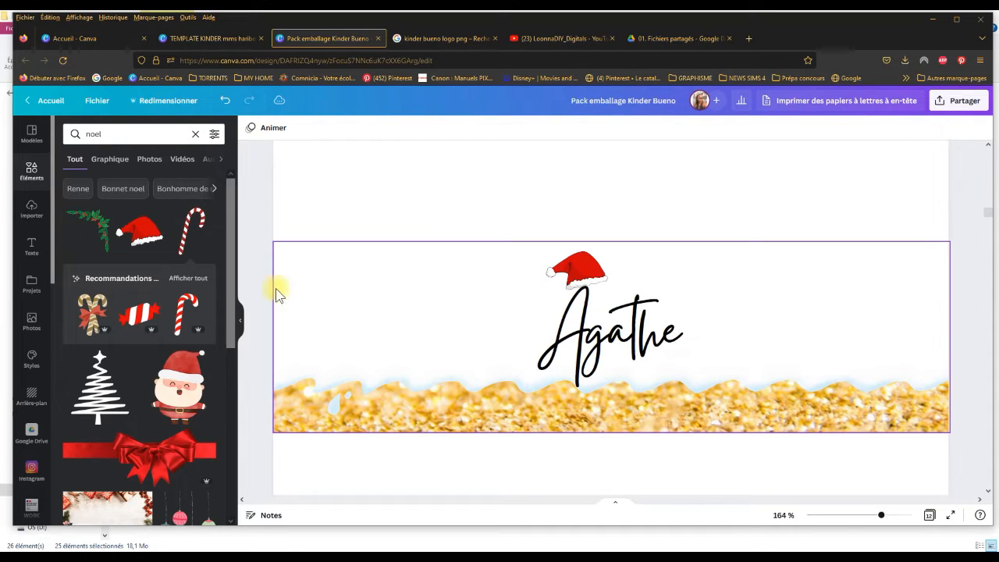
Step: Add the gold scribbled Christmas tree, scale it to nearly the name's height, and place a copy on each side of the name
left_click_drag(226, 254, 266, 380)
mouse_move(117, 429)
left_mouse_down()
mouse_move(605, 453)
mouse_move(601, 271)
left_mouse_up()
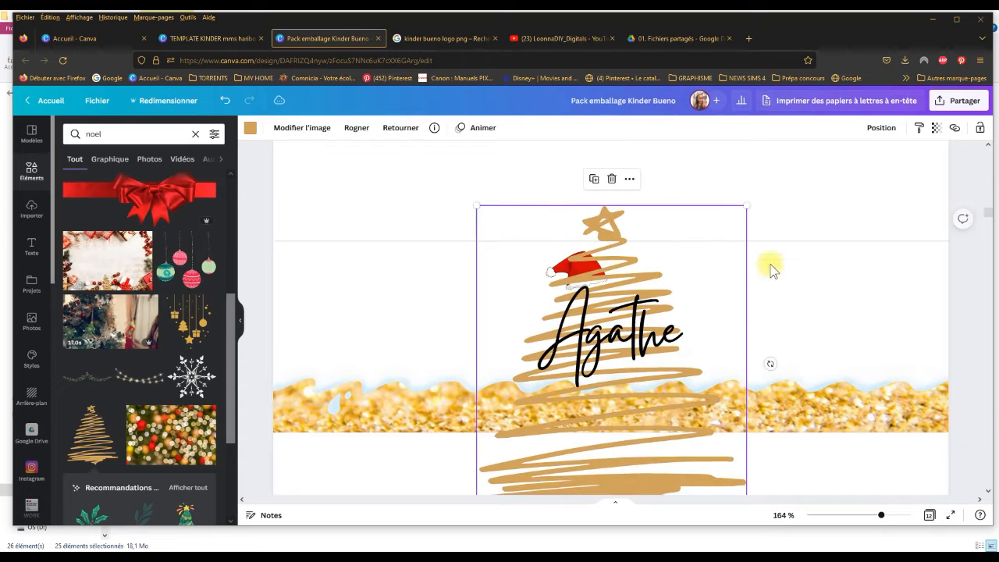
mouse_move(746, 208)
left_mouse_down()
mouse_move(602, 401)
mouse_move(565, 418)
left_mouse_up()
left_click_drag(534, 475, 721, 327)
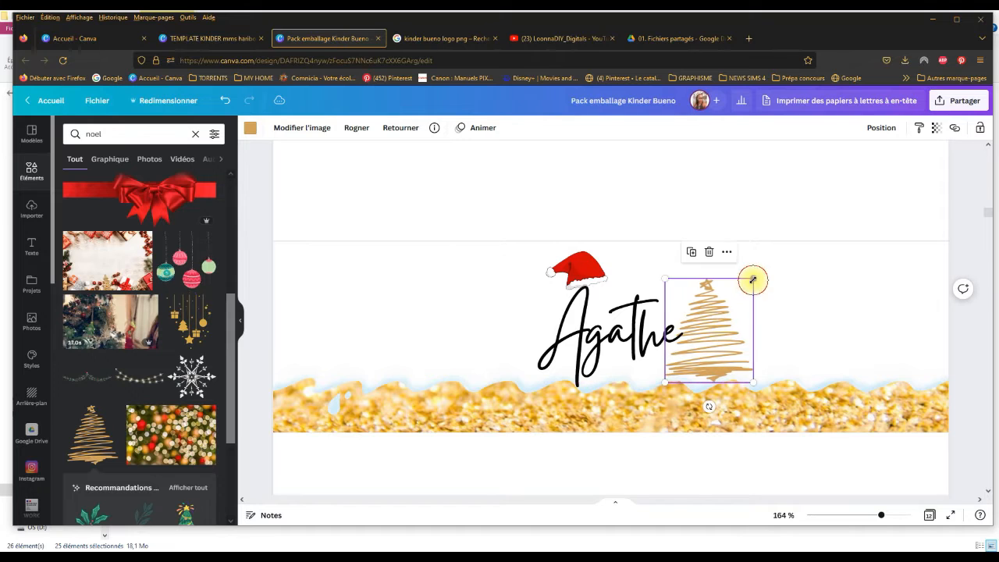
left_click_drag(753, 279, 723, 315)
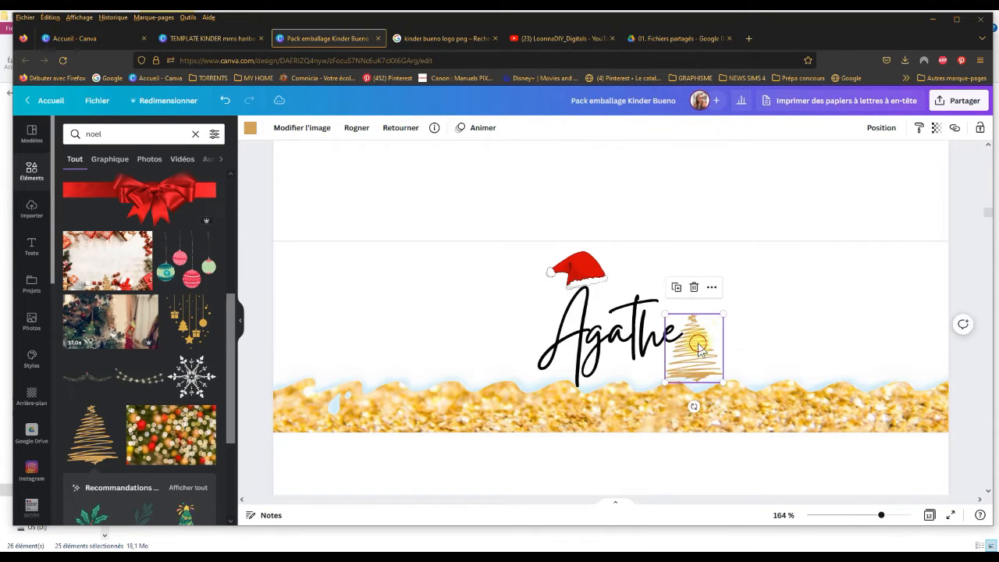
left_click_drag(699, 349, 743, 295)
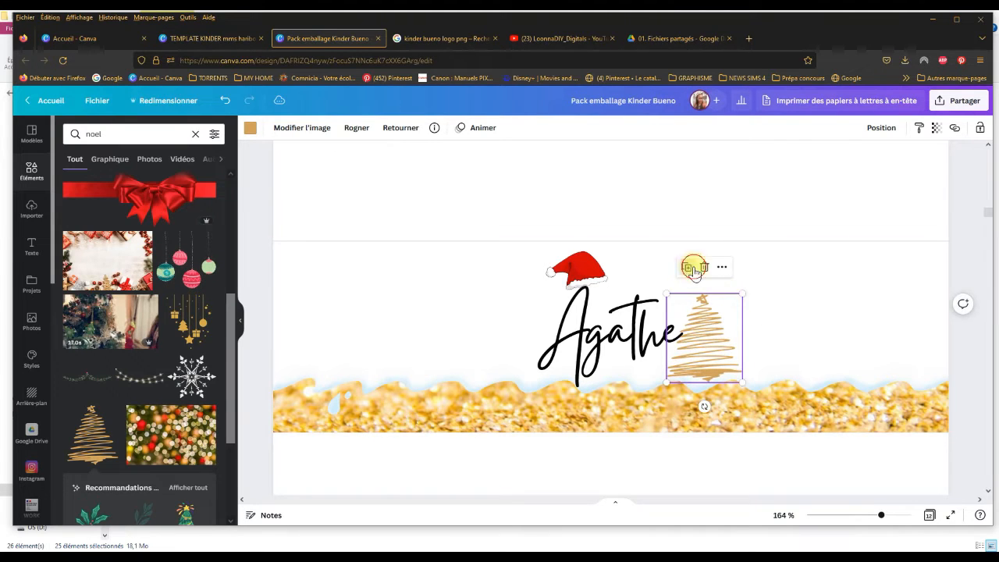
left_click(694, 268)
left_click_drag(707, 355, 500, 355)
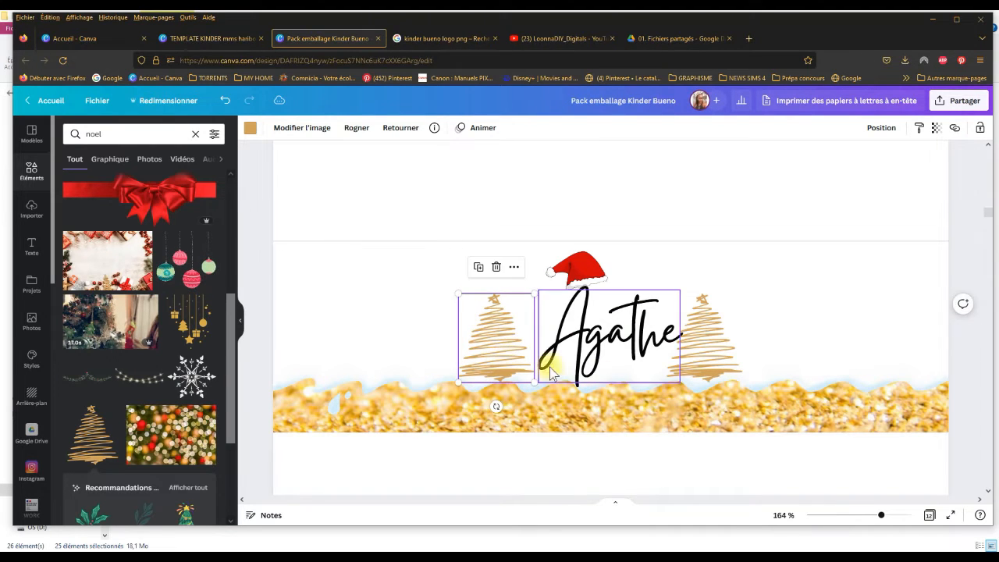
left_click(484, 372)
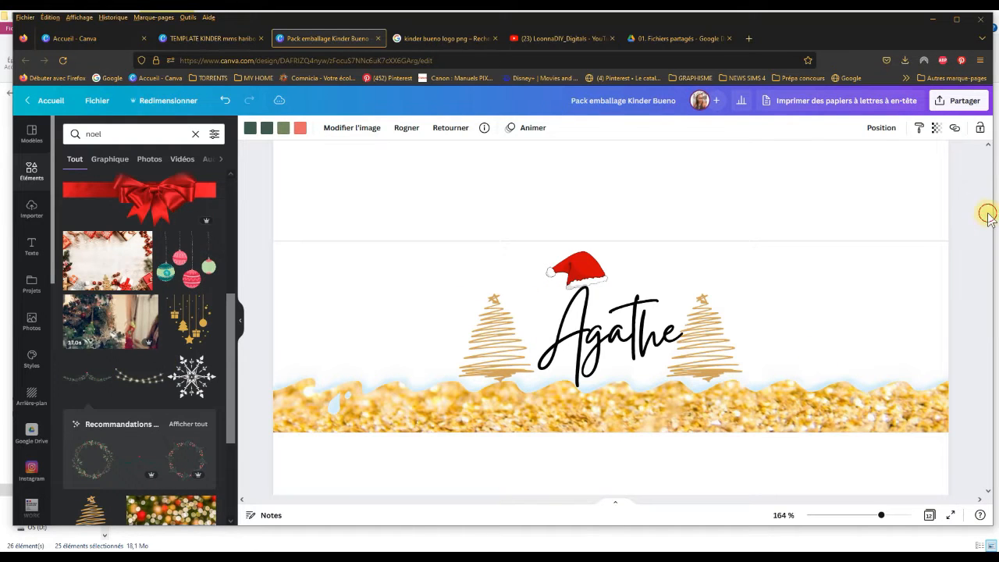
scroll(987, 217, "down", 5)
scroll(987, 217, "up", 2)
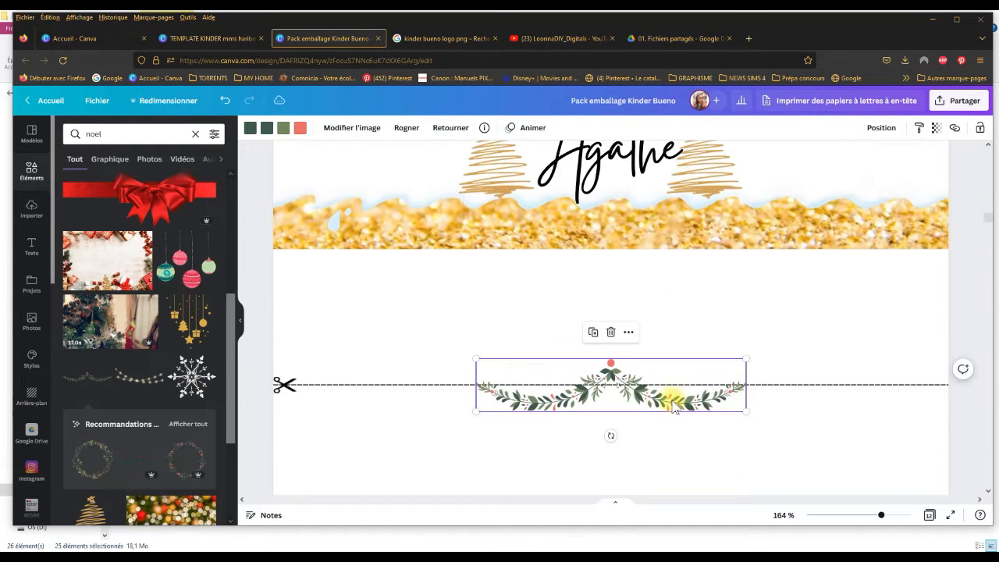
left_click_drag(655, 394, 651, 257)
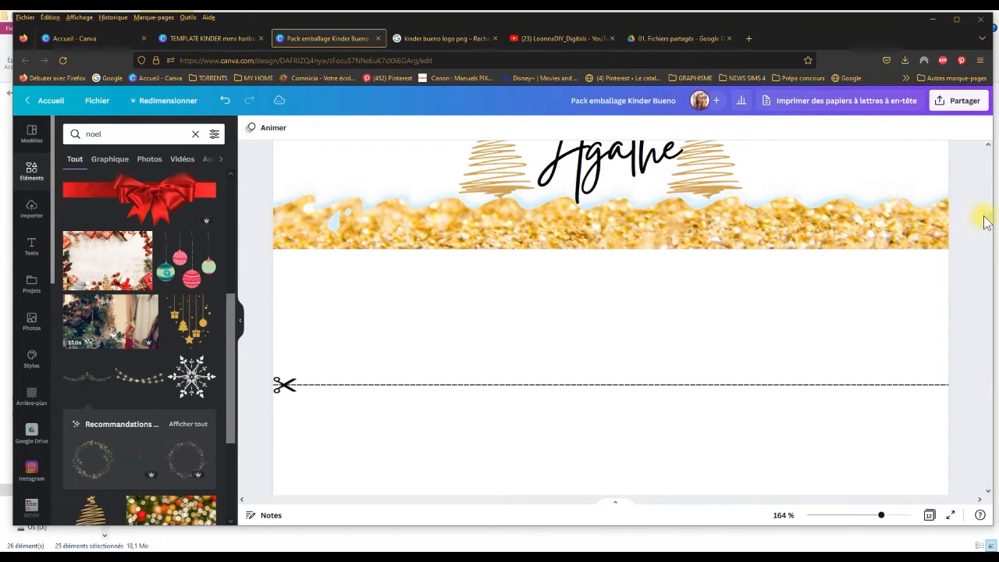
scroll(987, 218, "up", 3)
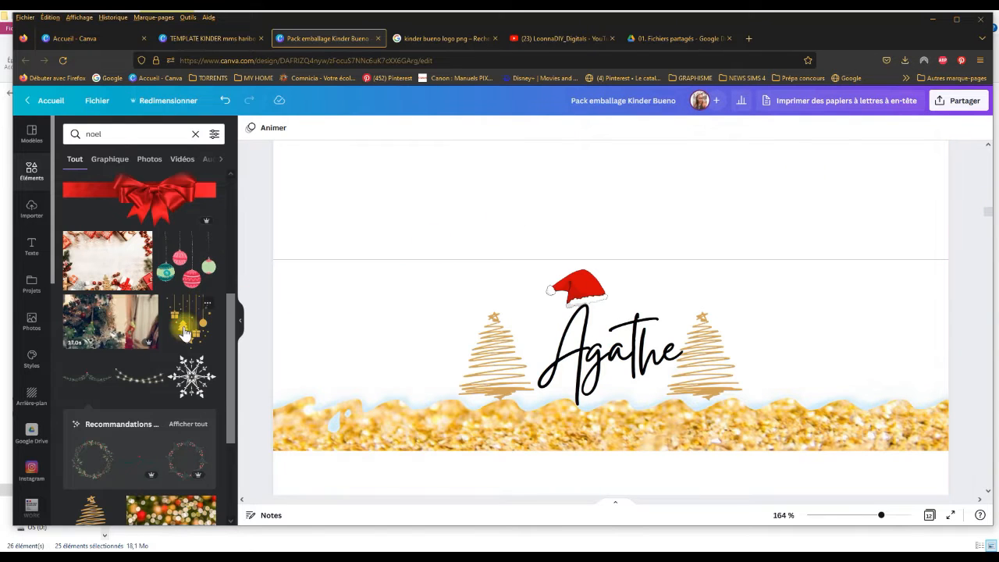
Step: Add the gold hanging ornaments graphic, scale it down, and hang one copy on each side of the name from the upper guide line
left_click(351, 311)
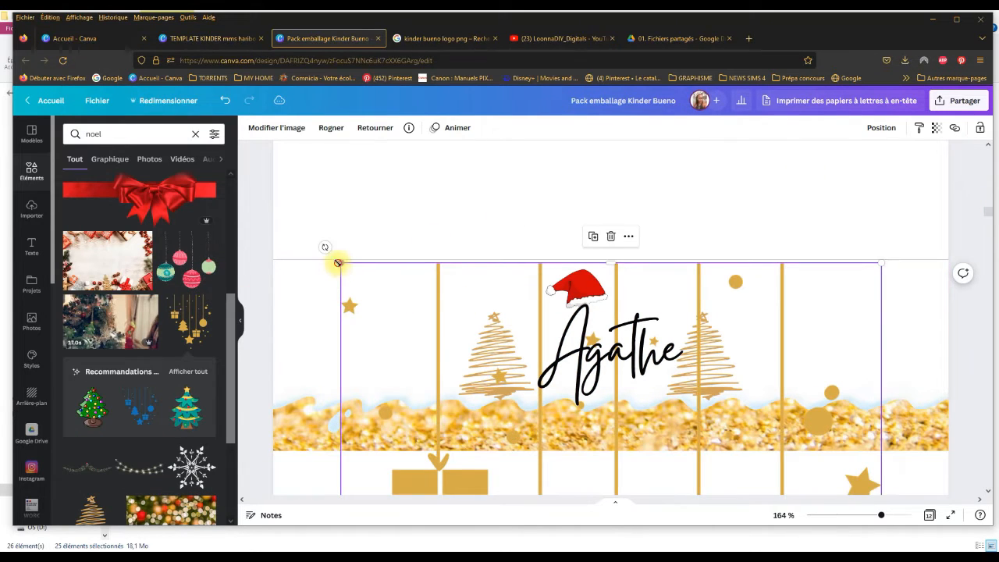
left_click_drag(339, 264, 544, 440)
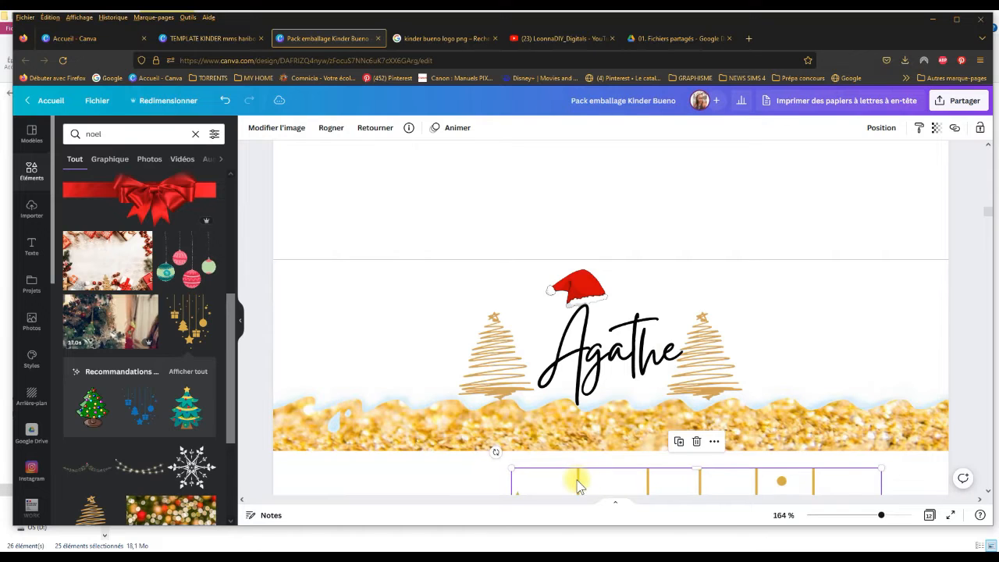
left_click_drag(577, 482, 436, 166)
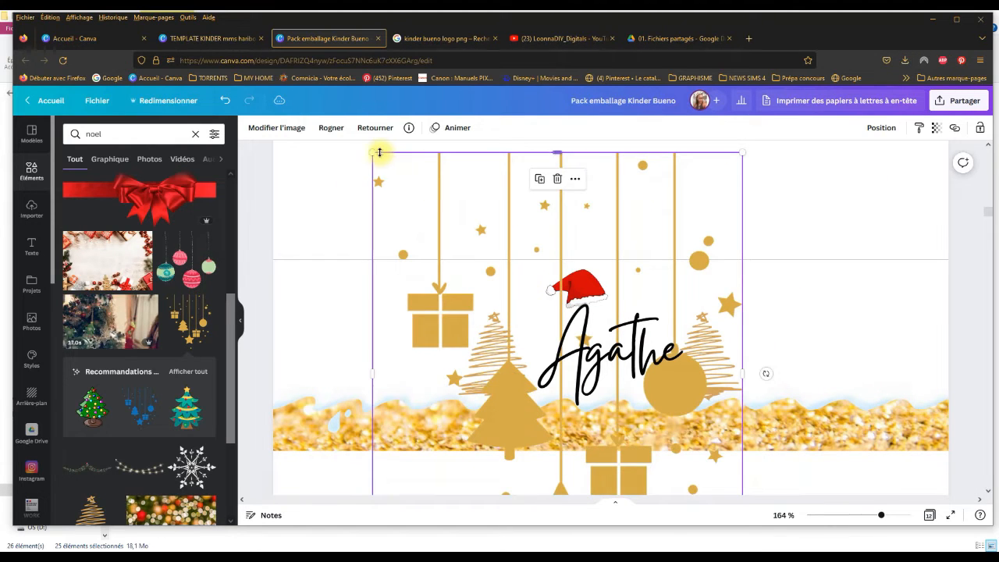
left_click_drag(373, 151, 496, 299)
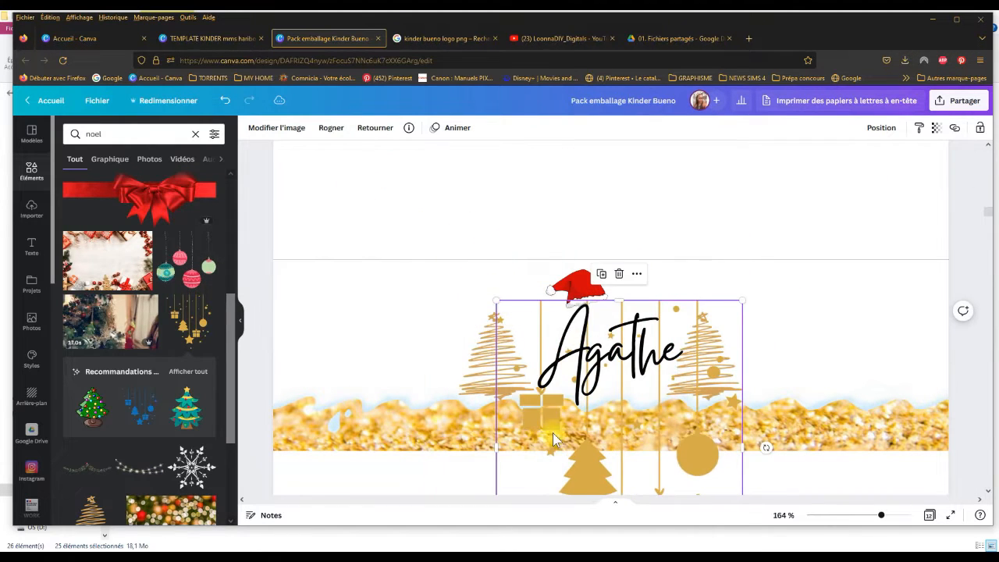
left_click(551, 419)
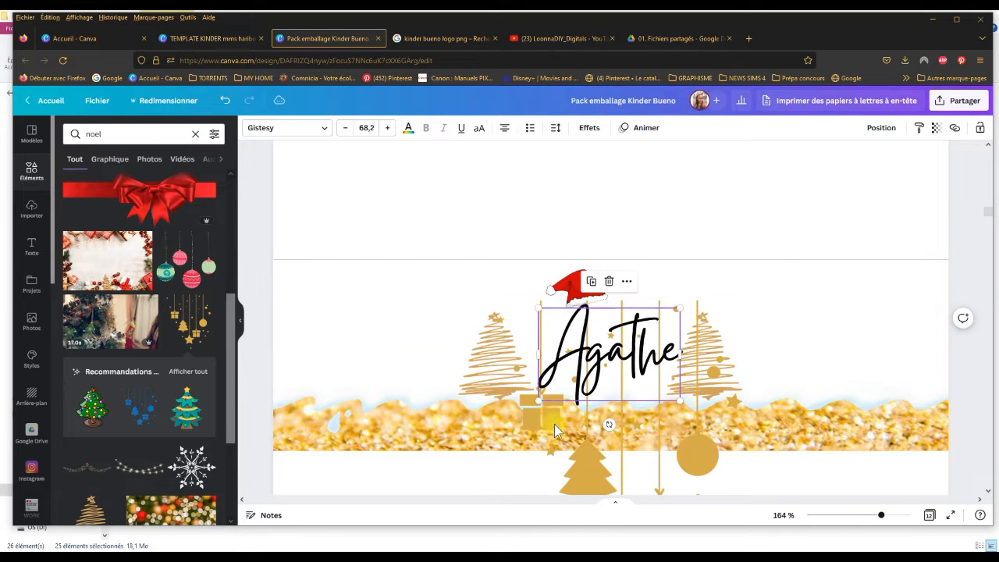
left_click_drag(564, 487, 373, 368)
left_click_drag(303, 177, 453, 355)
left_click_drag(488, 424, 759, 316)
left_click(418, 234)
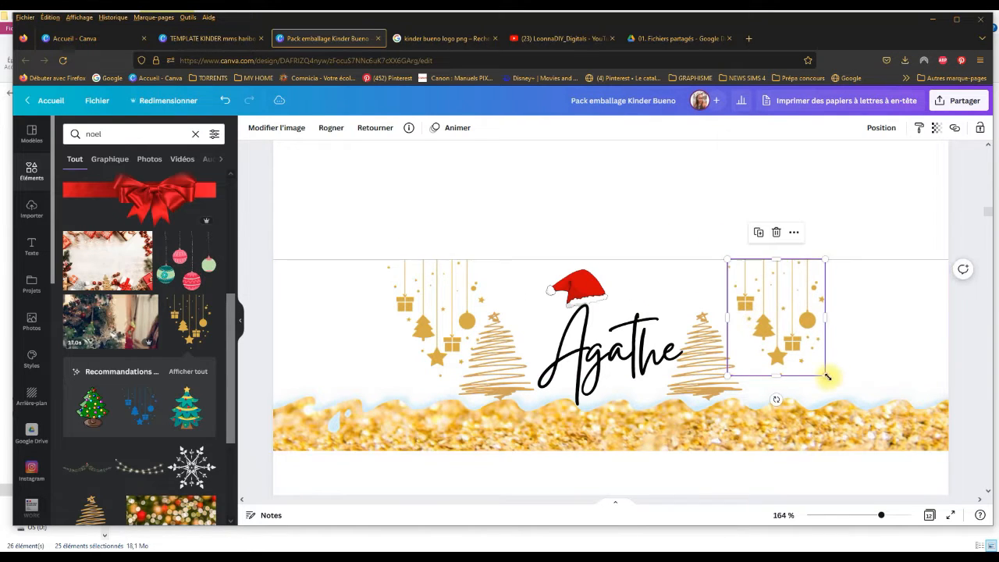
Step: Shrink both hanging ornament graphics and move them inward along the upper guide line, close to the gold trees
left_click_drag(825, 376, 802, 349)
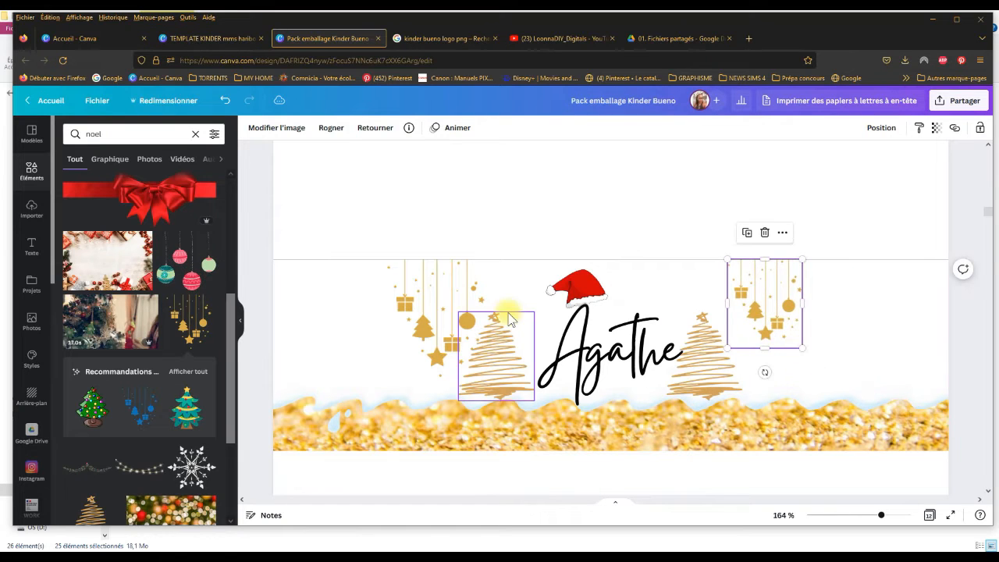
left_click(439, 314)
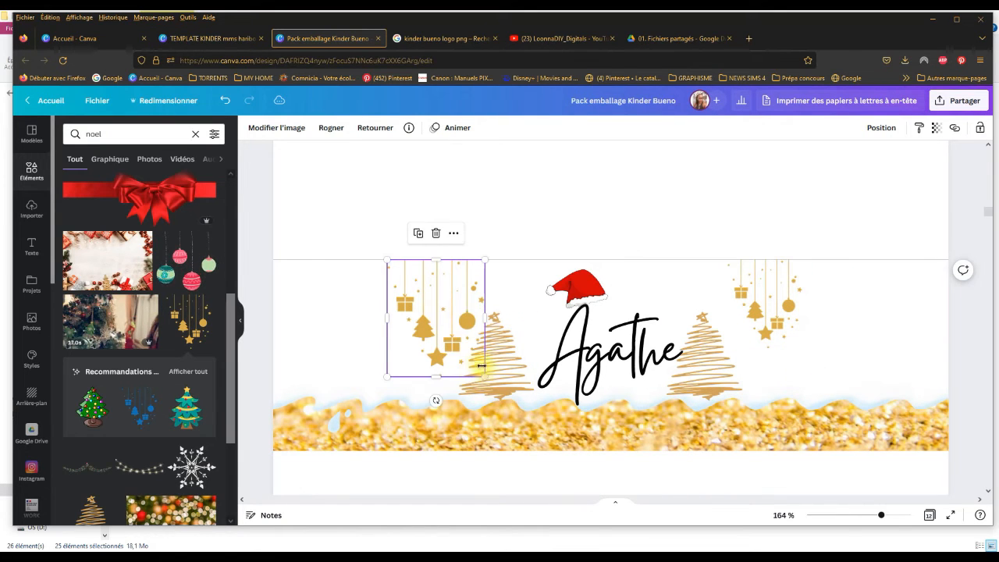
left_click_drag(485, 377, 459, 344)
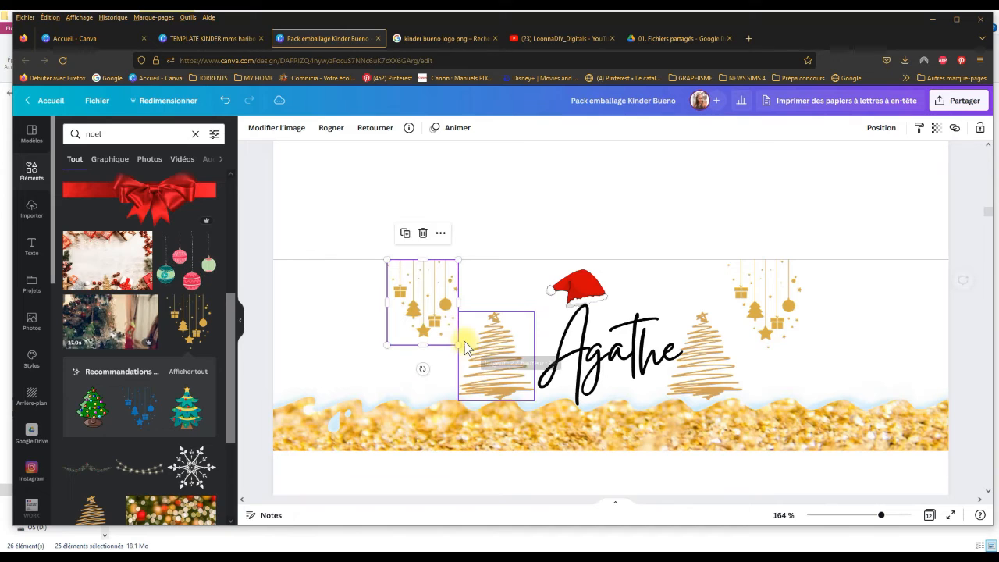
left_click_drag(431, 309, 457, 310)
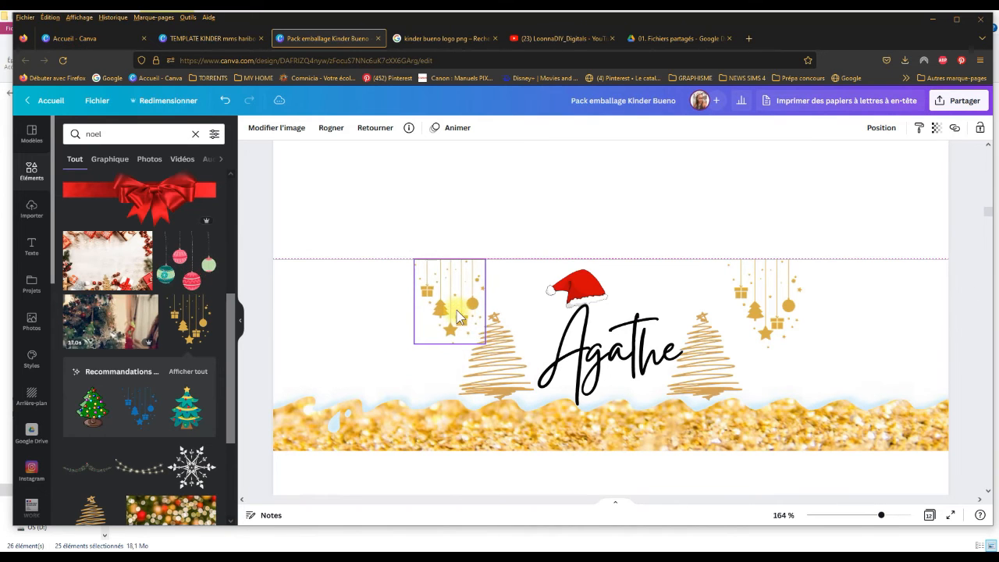
left_click_drag(766, 319, 749, 318)
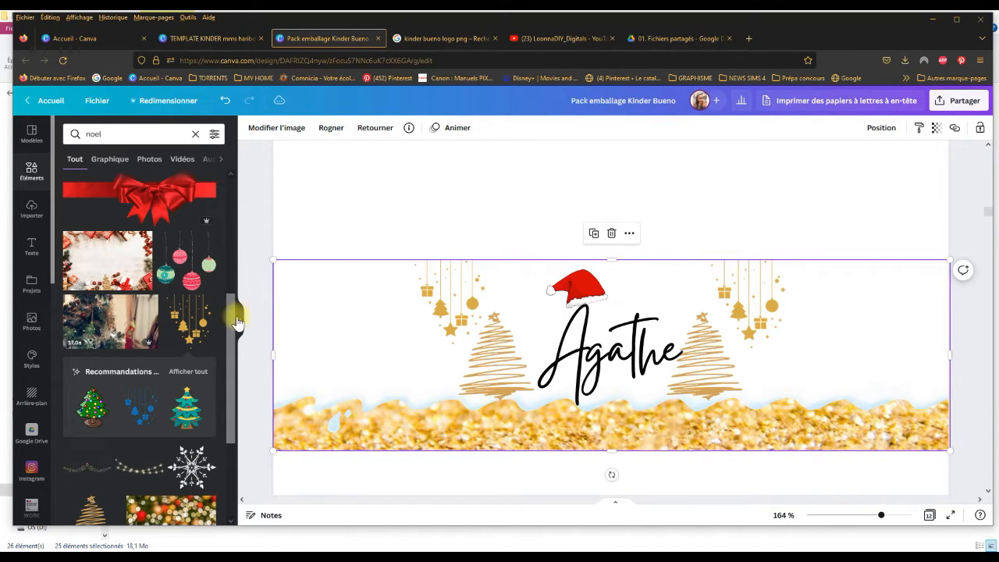
Step: Add the running Santa carrying a red sack from the Christmas graphics and shrink it beside the right-hand gold tree
left_click_drag(239, 323, 232, 405)
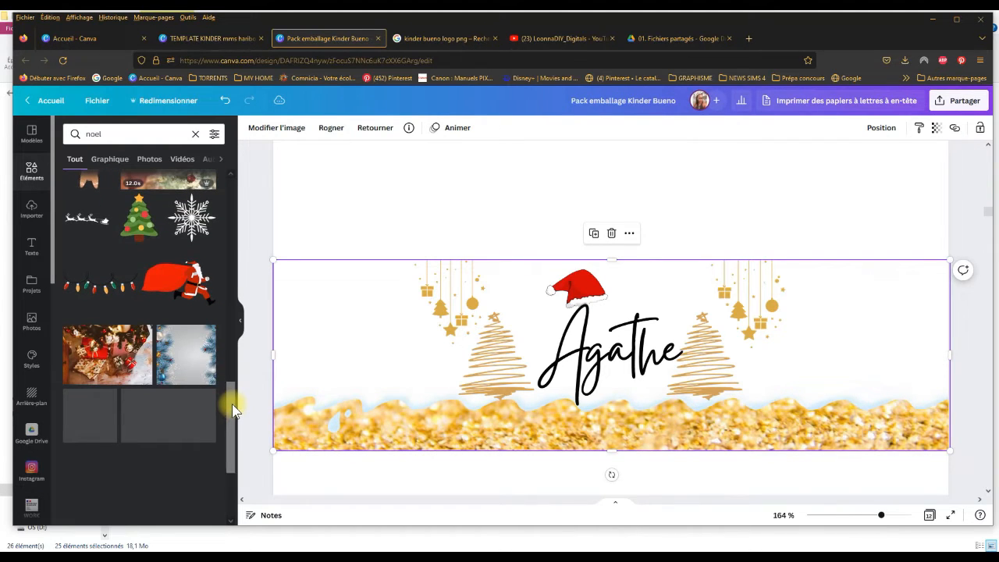
left_click_drag(181, 288, 549, 421)
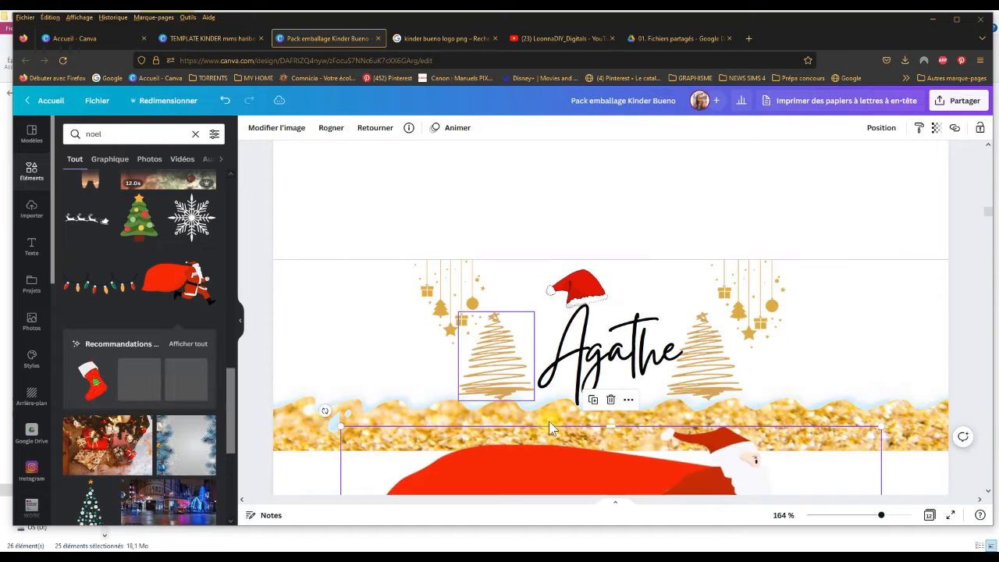
left_click_drag(555, 463, 564, 200)
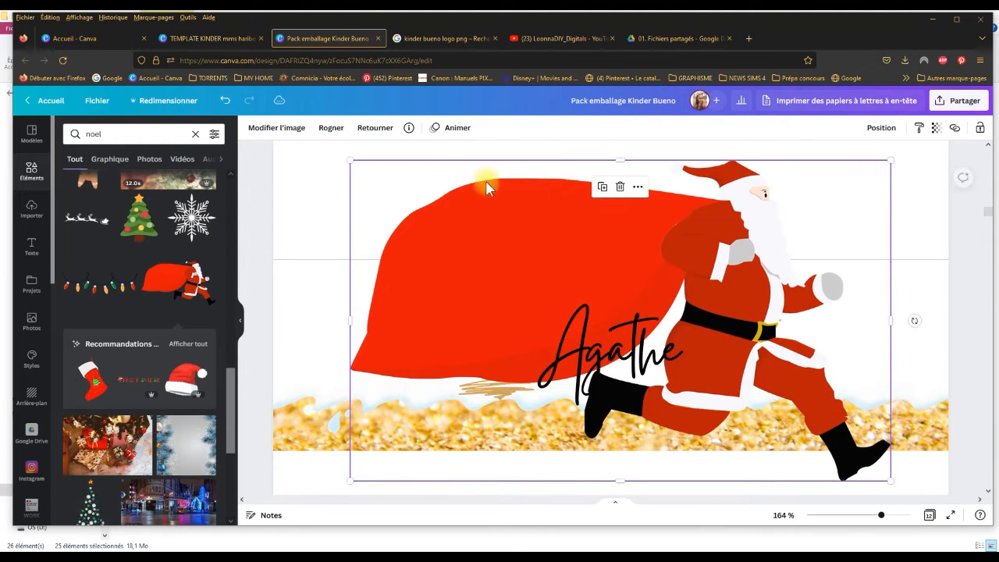
left_click(351, 158)
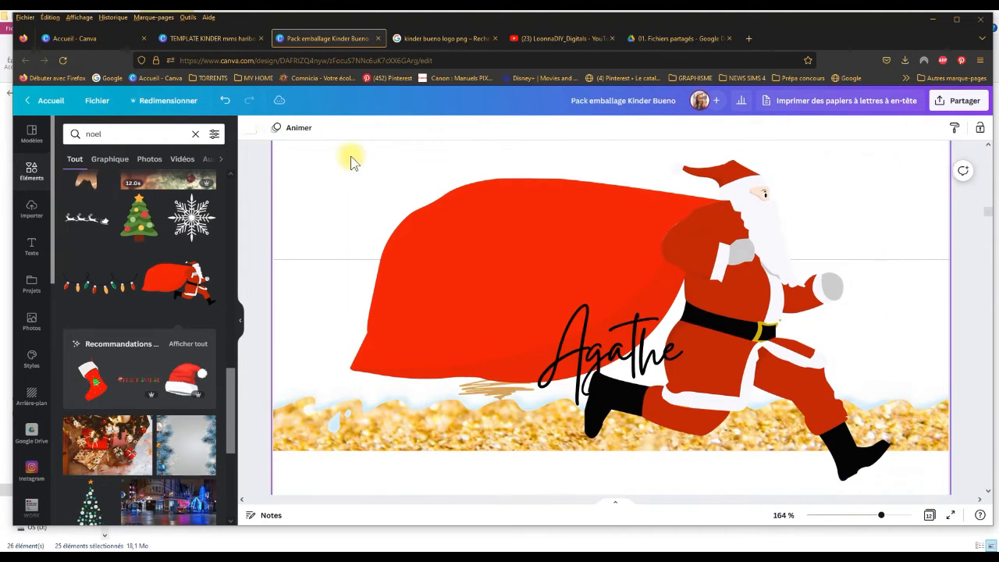
left_click(422, 223)
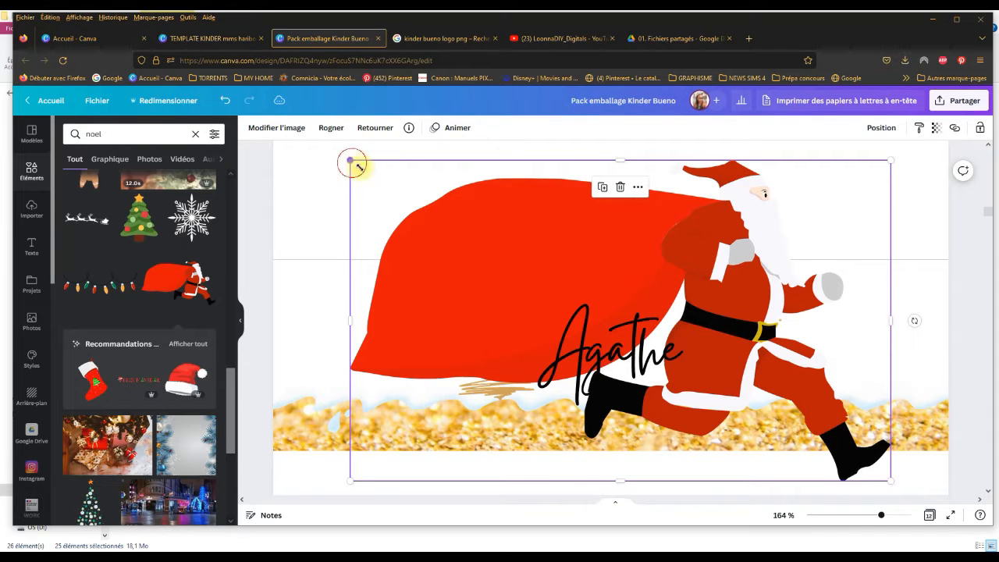
left_click_drag(359, 166, 731, 364)
Step: Show all graphics recommended for the running Santa, and delete that Santa from the wrapper
left_click(175, 347)
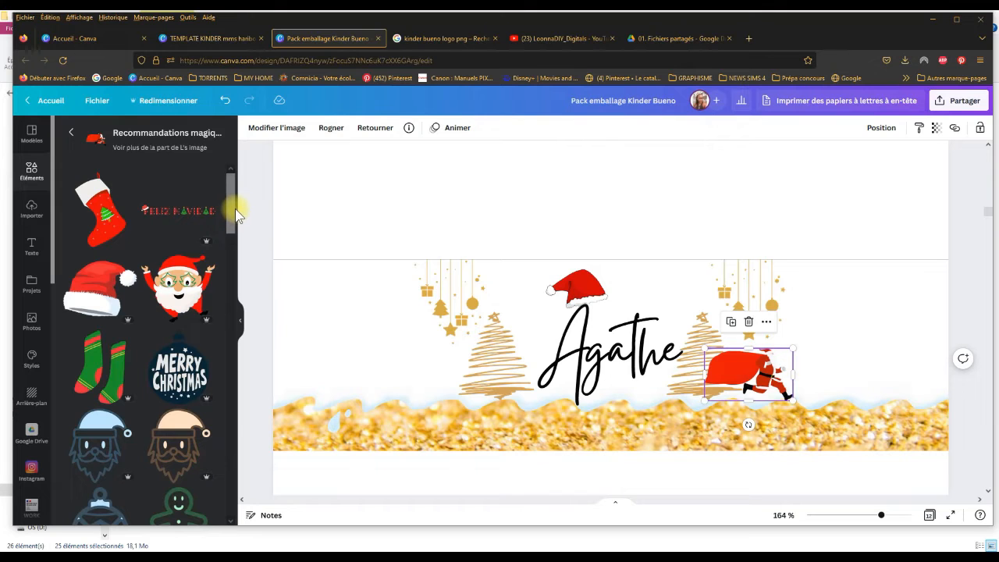
left_click_drag(233, 217, 261, 139)
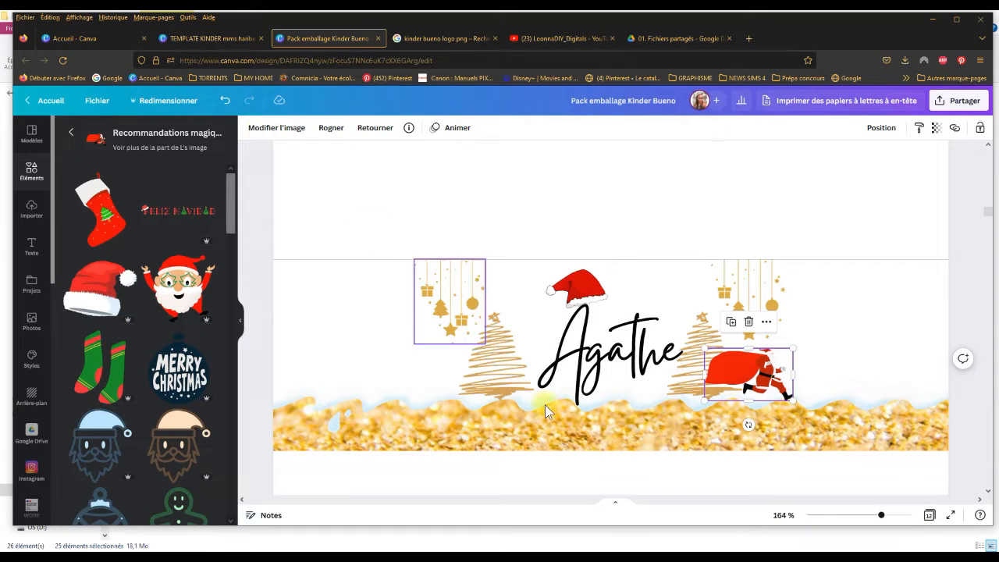
left_click(762, 374)
key("Delete")
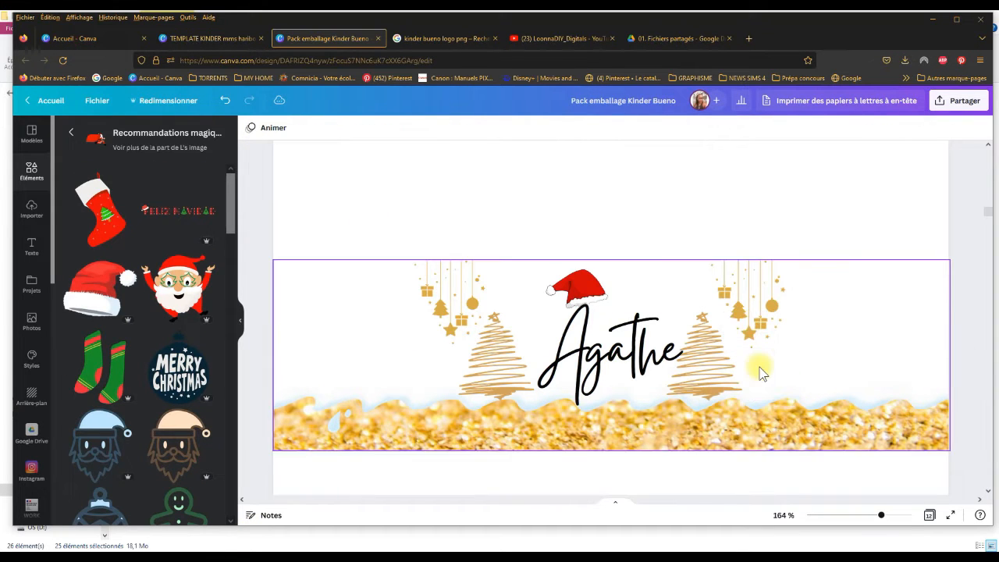
Step: Reduce the first name's text to size 51,8 and lower it between the trees so it touches the gold wave
left_click(658, 336)
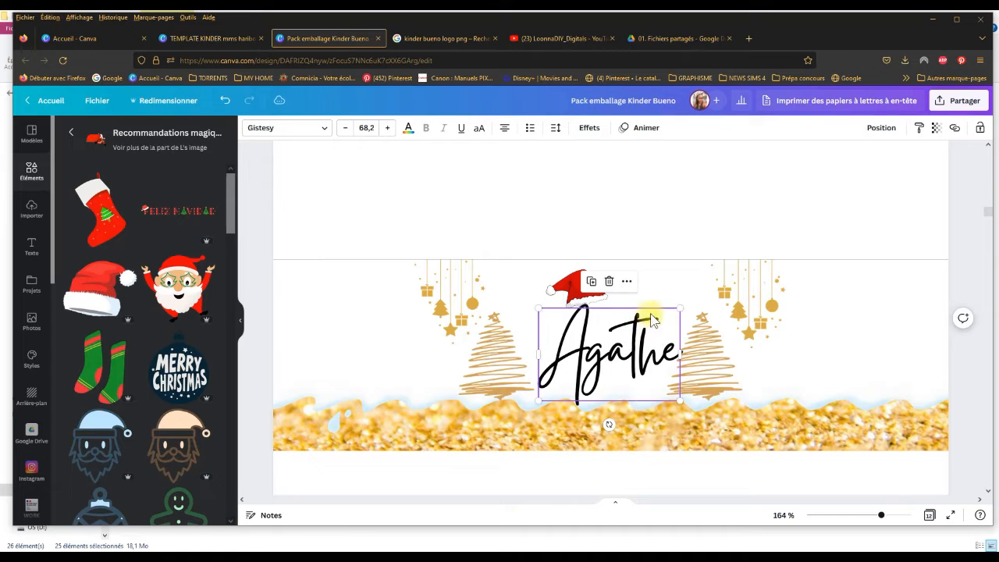
left_click_drag(670, 319, 647, 337)
left_click_drag(609, 380, 636, 387)
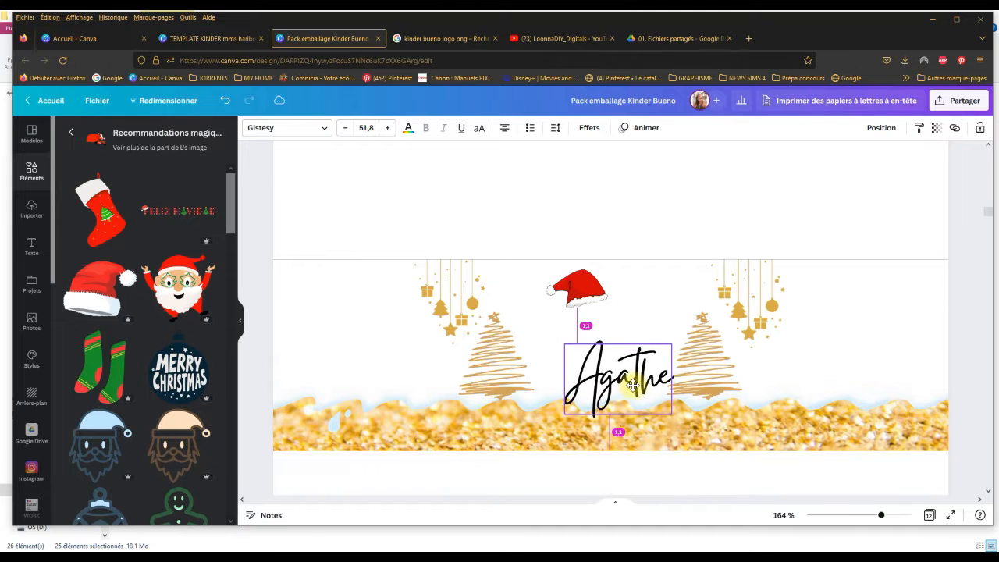
Step: Move the red Santa hat down onto the name's initial and bring it in front of the lettering
left_click_drag(585, 295, 594, 333)
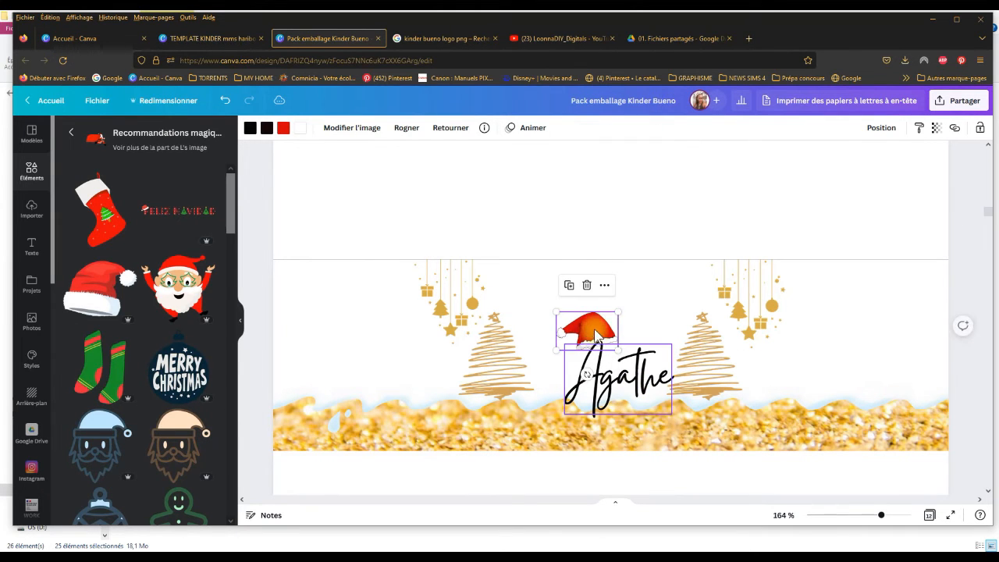
left_click(882, 127)
left_click(762, 159)
left_click(565, 212)
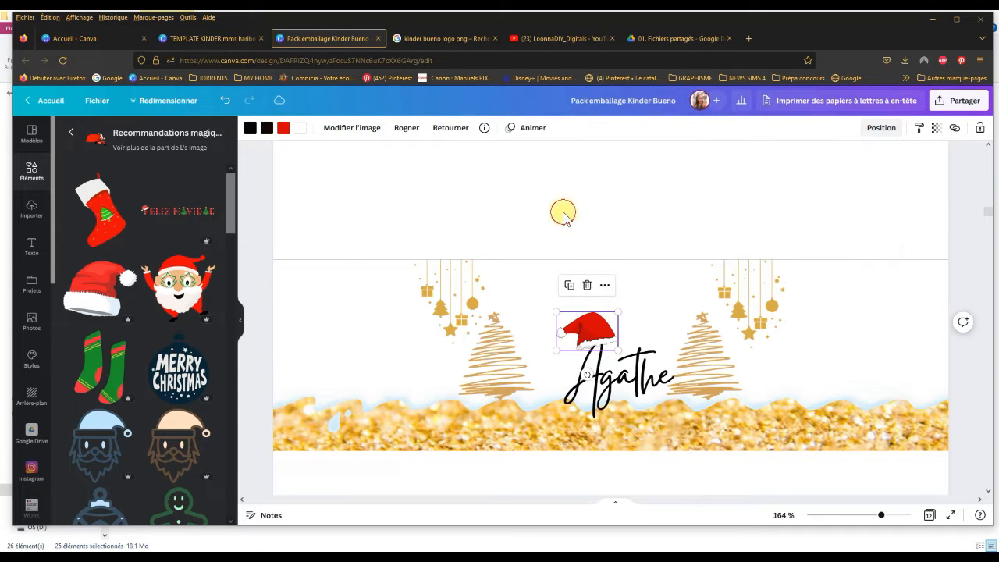
Step: Scale the Santa hat down, centre the name between the two trees, and set the hat on its initial letter
left_click(576, 319)
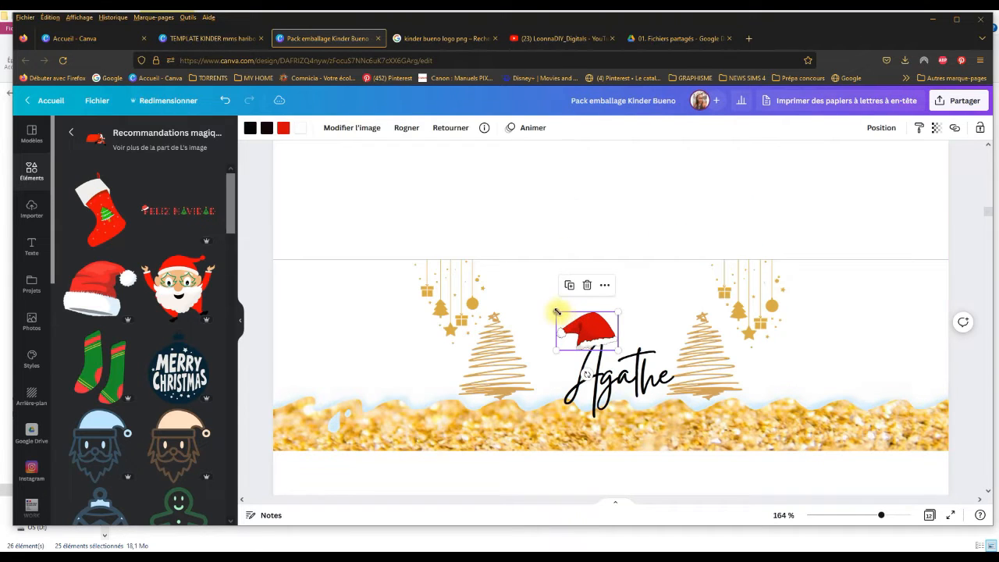
left_click_drag(556, 311, 588, 335)
mouse_move(631, 380)
left_mouse_down()
mouse_move(619, 379)
mouse_move(629, 380)
left_mouse_up()
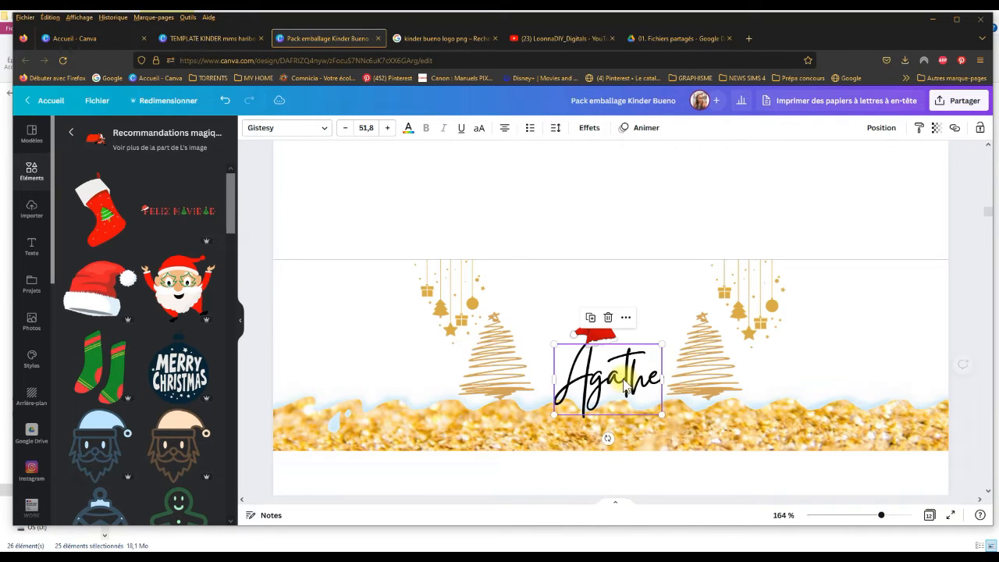
left_click(602, 344)
left_click_drag(602, 344, 587, 341)
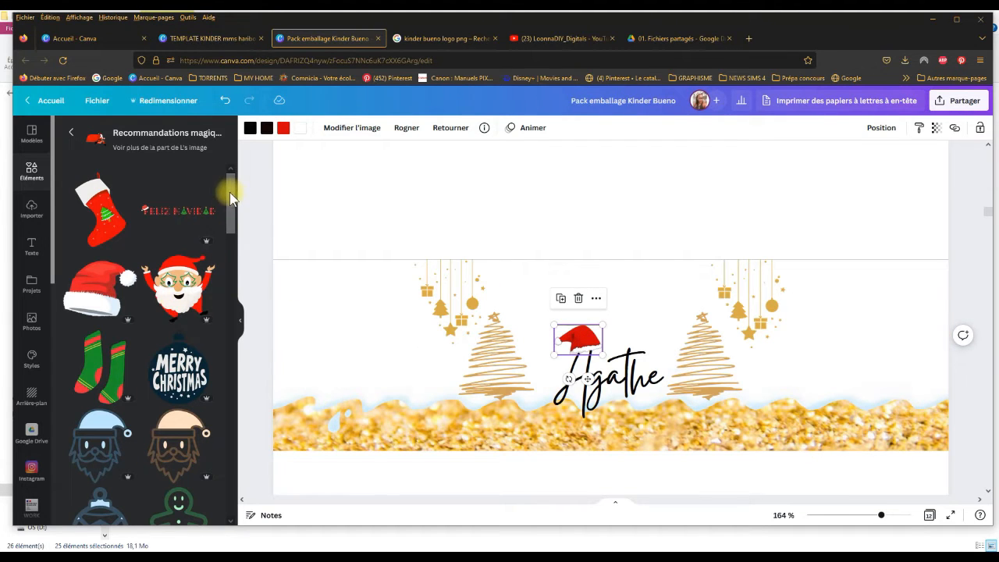
Step: Add the Santa with raised arms and tree-shaped glasses, shrink it, and place it just right of the right-hand tree
left_click_drag(232, 192, 244, 131)
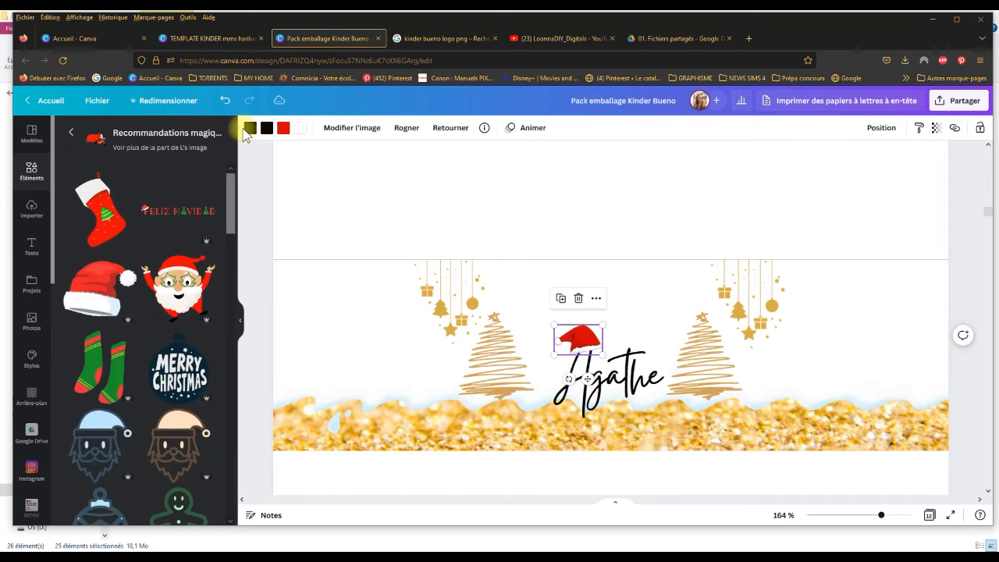
left_click(205, 289)
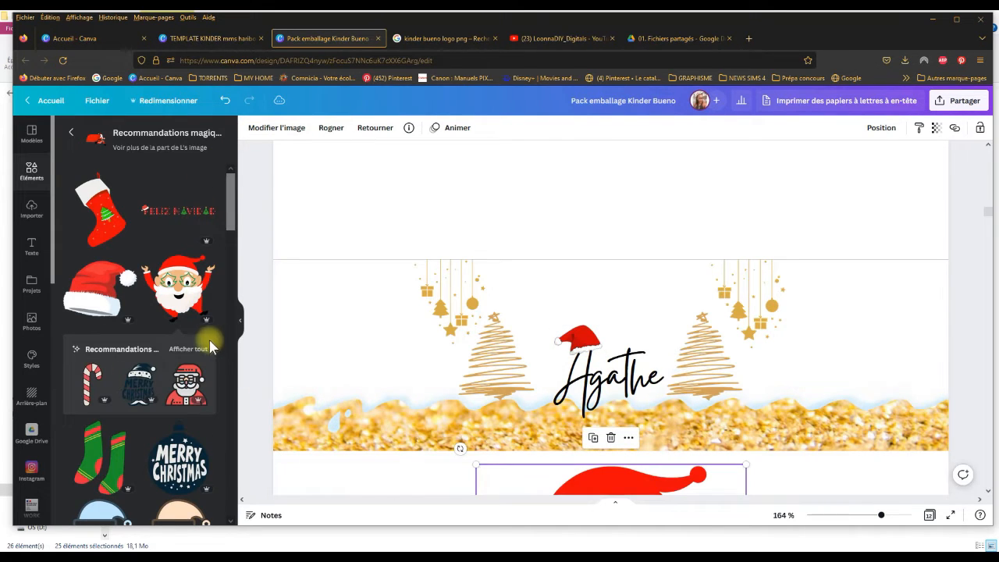
left_click(199, 353)
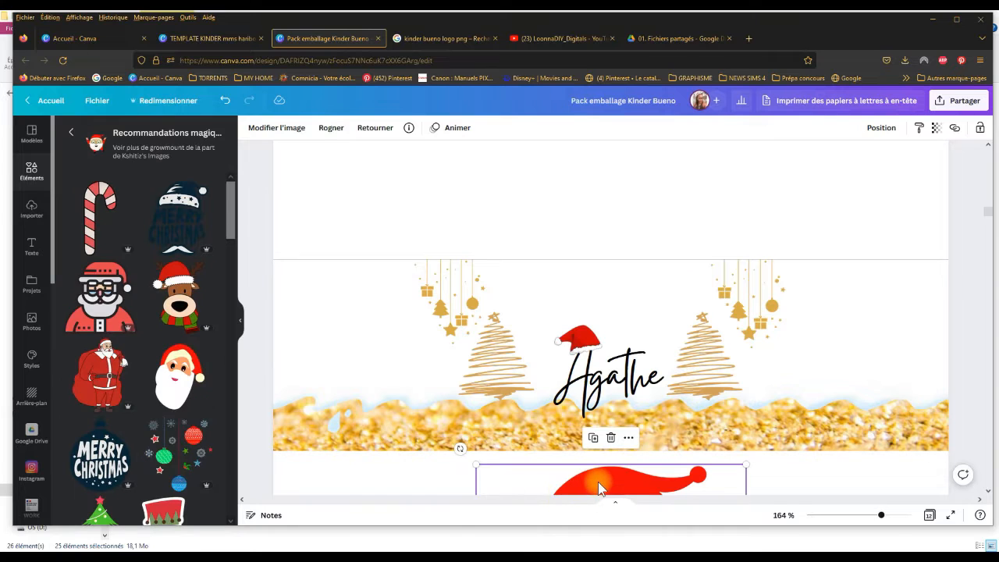
left_click_drag(598, 481, 581, 243)
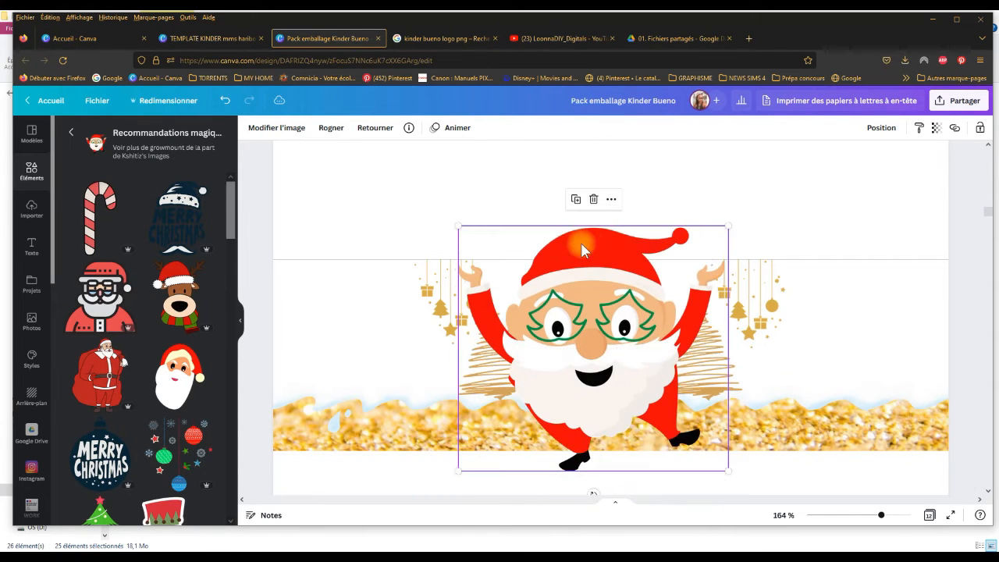
left_click_drag(726, 226, 514, 420)
left_click_drag(496, 454, 761, 383)
Step: Add the reindeer wearing a Santa hat and scarf, shrink it to the small Santa's height, and place it left of the left-hand tree
left_click(182, 311)
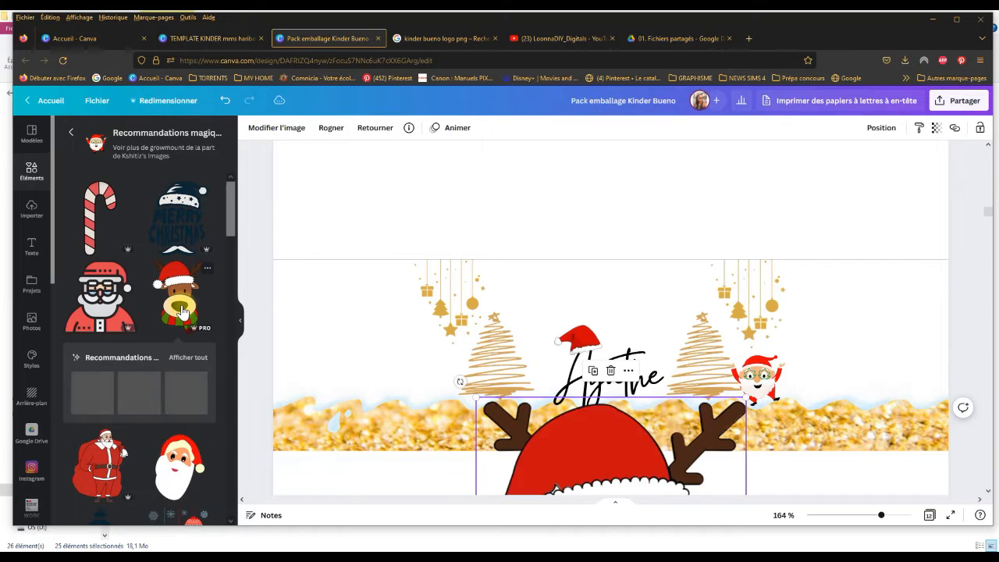
left_click_drag(574, 368, 563, 235)
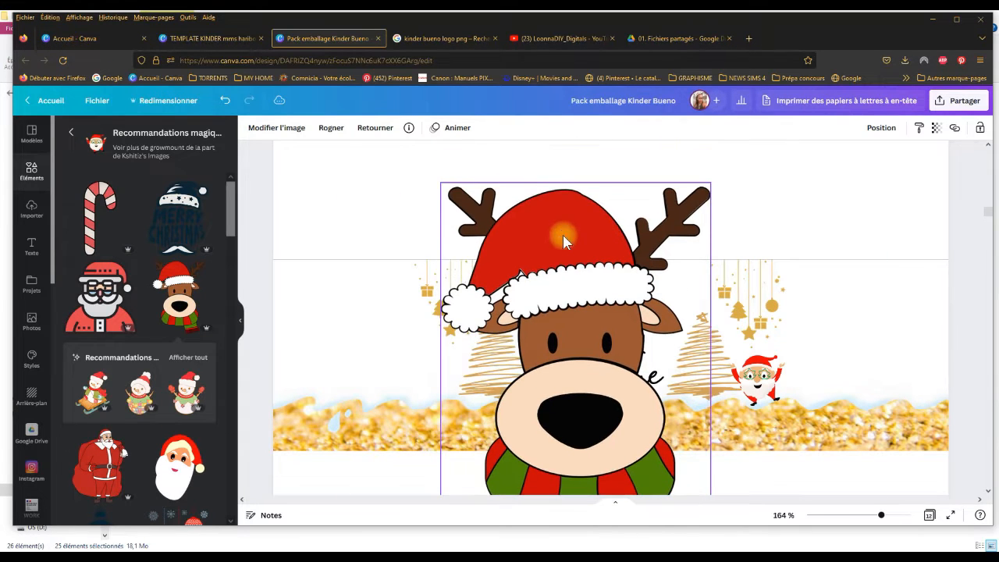
left_click_drag(440, 182, 617, 428)
left_click_drag(660, 472, 647, 318)
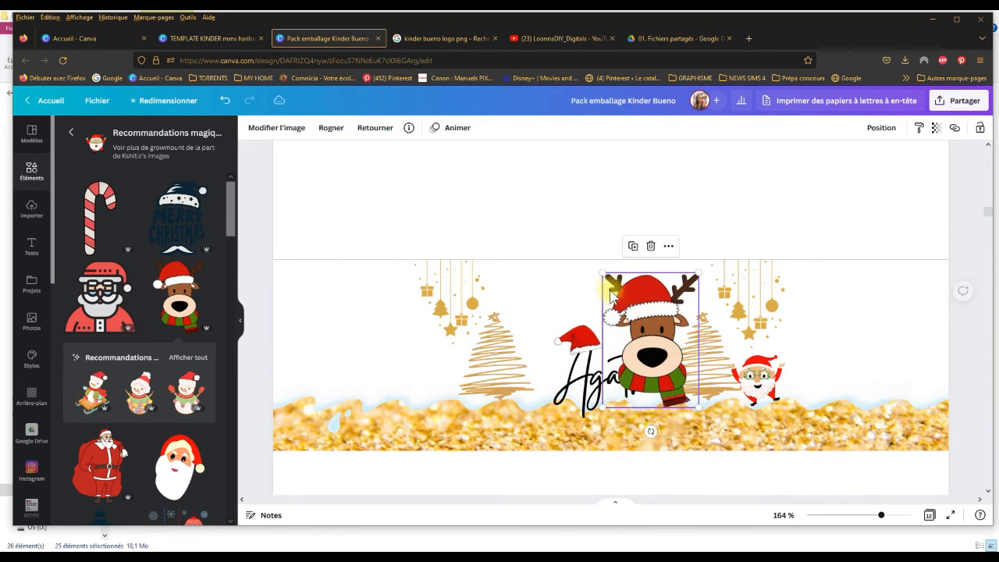
left_click_drag(603, 273, 660, 353)
left_click_drag(676, 388, 452, 392)
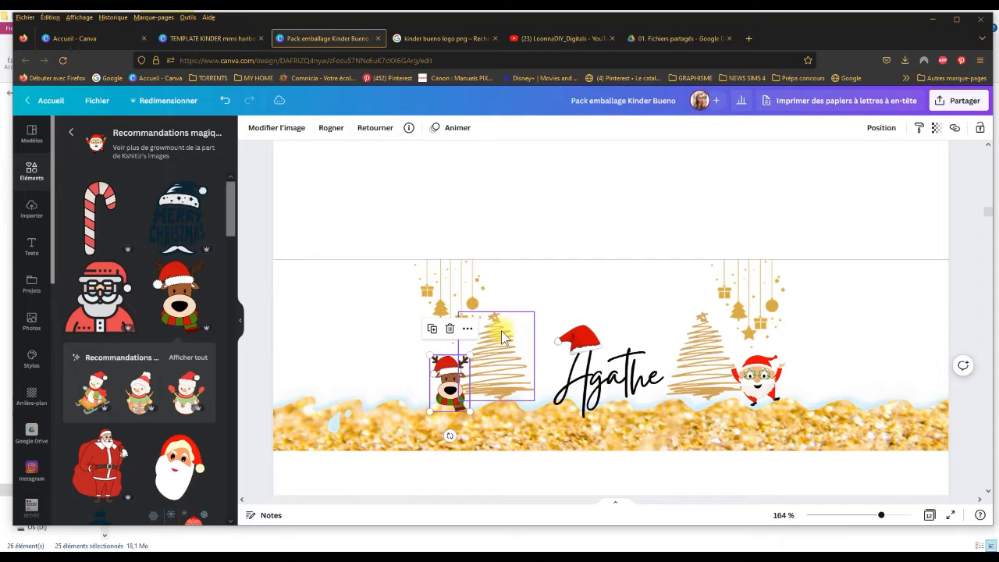
Step: Duplicate the first name's text, move the copy above the hat, and change its wording to "Joyeux Noël"
left_click(581, 367)
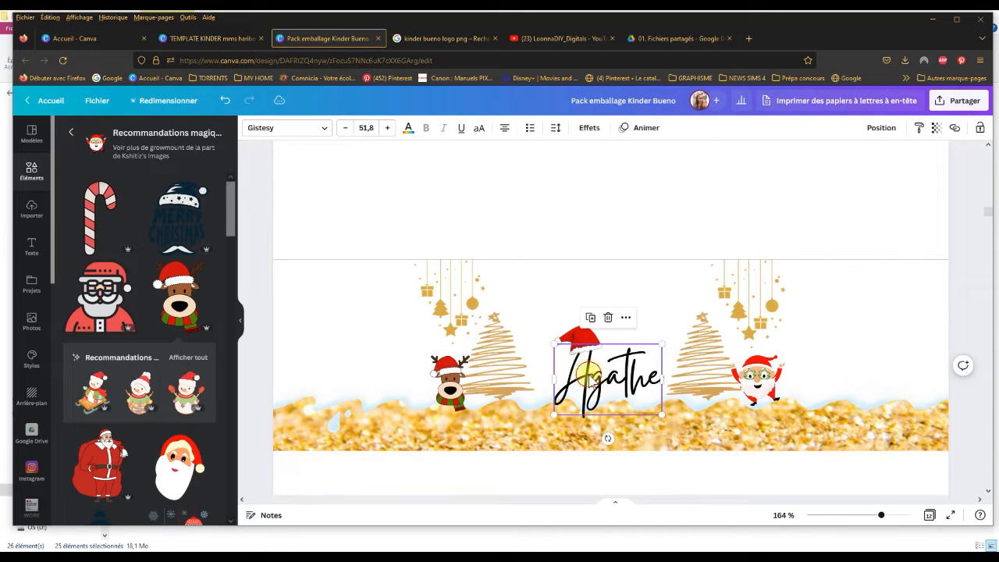
left_click(587, 317)
left_click_drag(616, 387, 562, 288)
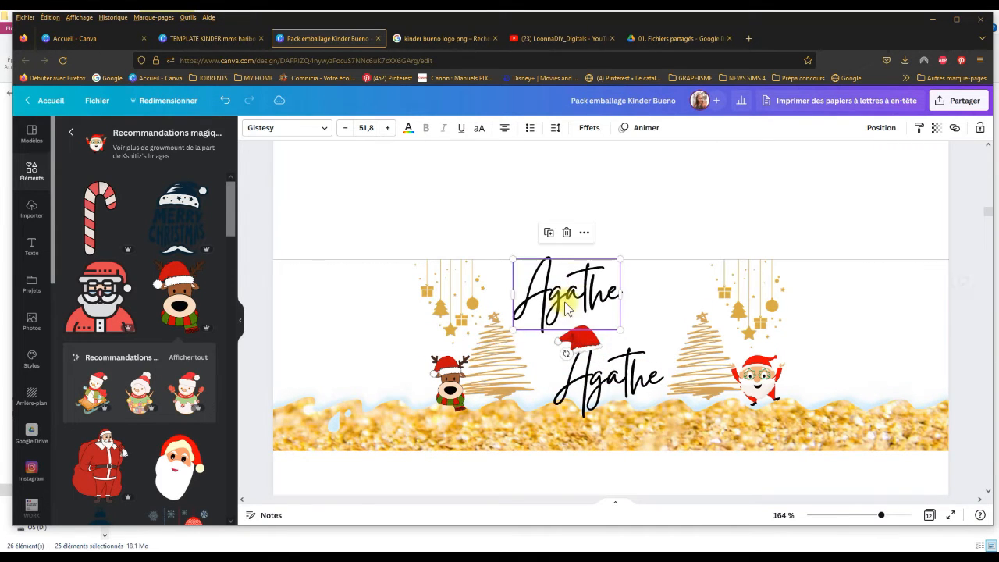
double_click(615, 305)
type("J")
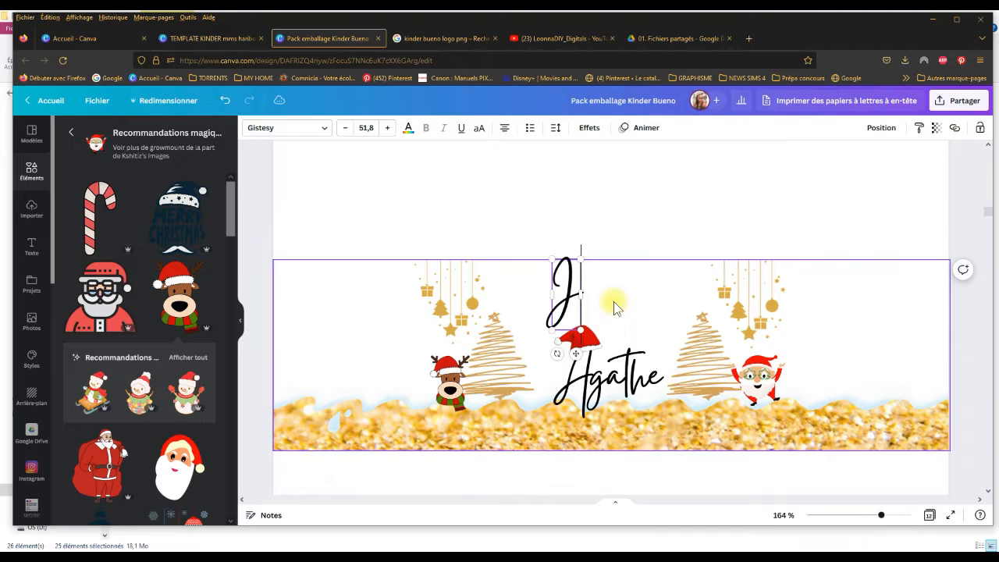
type("oyeux")
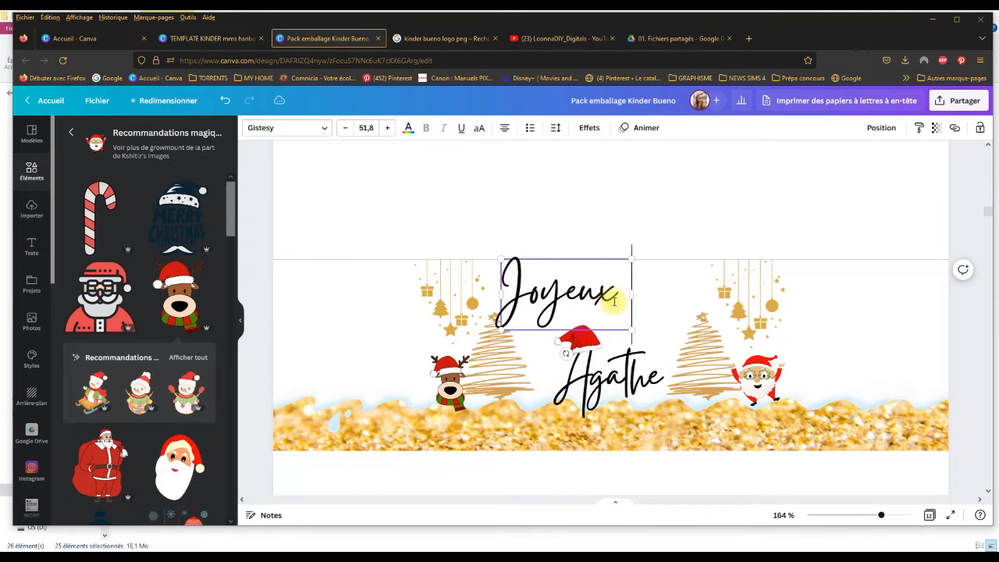
type(" No")
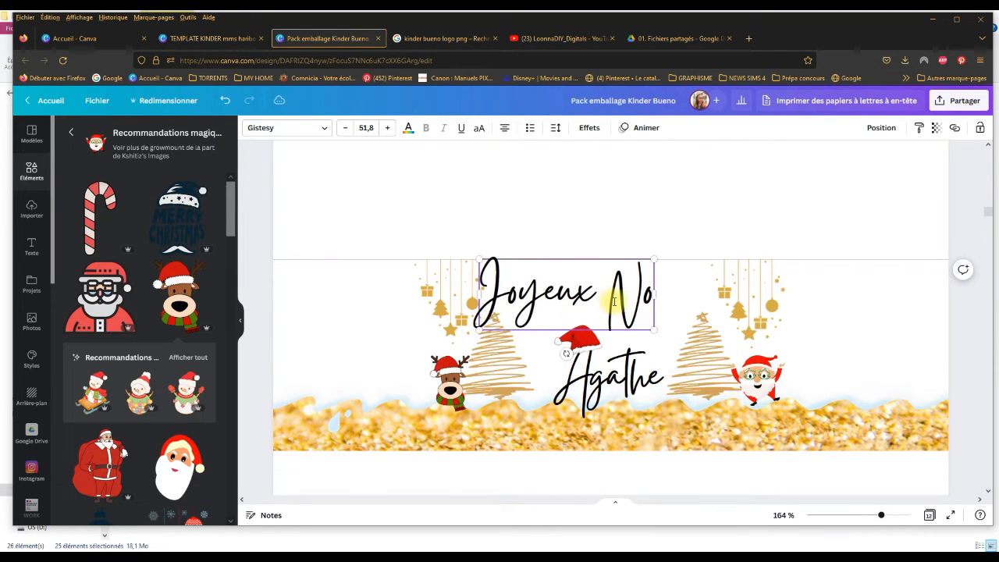
type("ël")
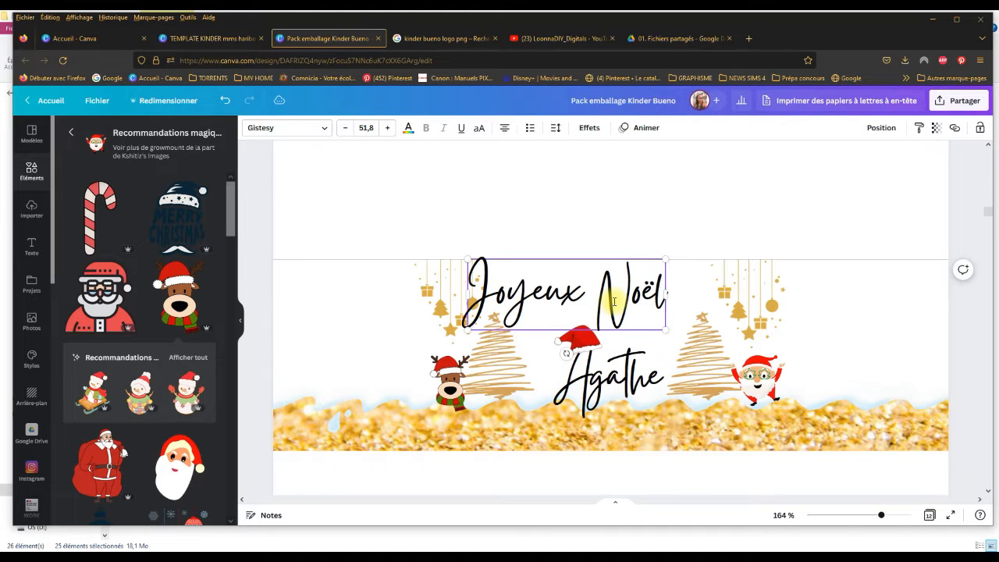
left_click(690, 225)
Step: Resize the "Joyeux Noël" text to size 48 and centre it above the name, between the hanging ornaments
left_click(535, 291)
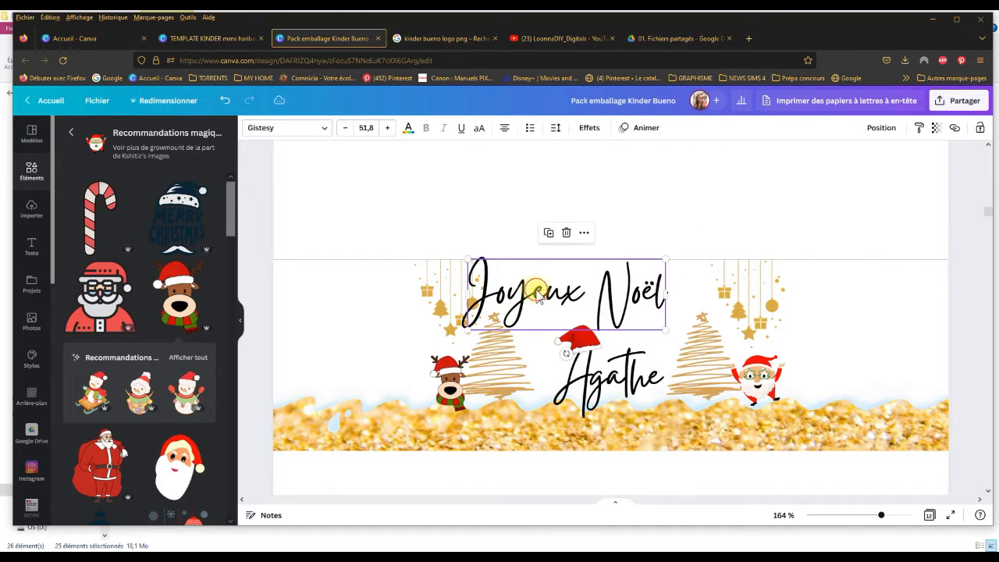
left_click_drag(462, 258, 489, 286)
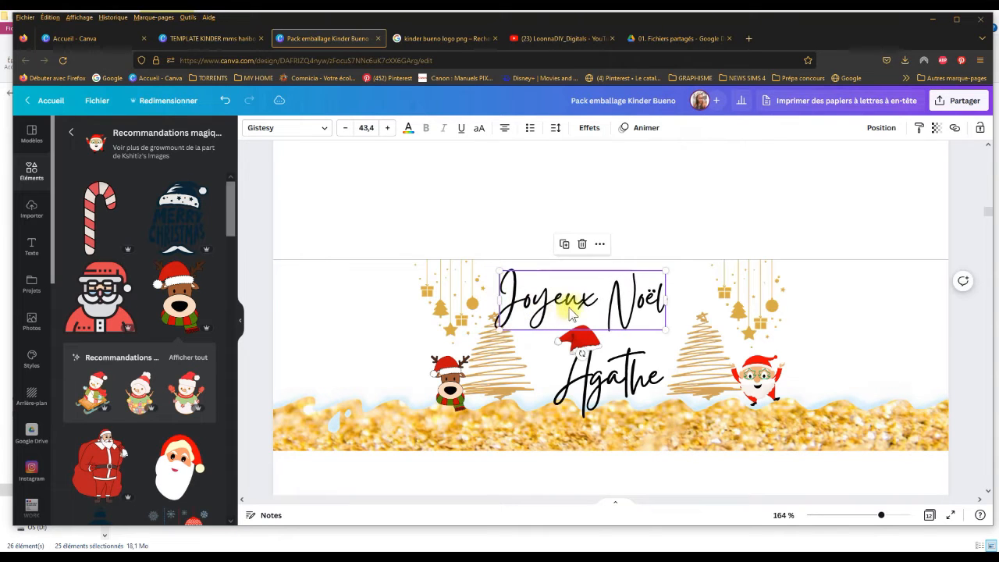
left_click_drag(602, 309, 617, 305)
left_click_drag(684, 272, 697, 267)
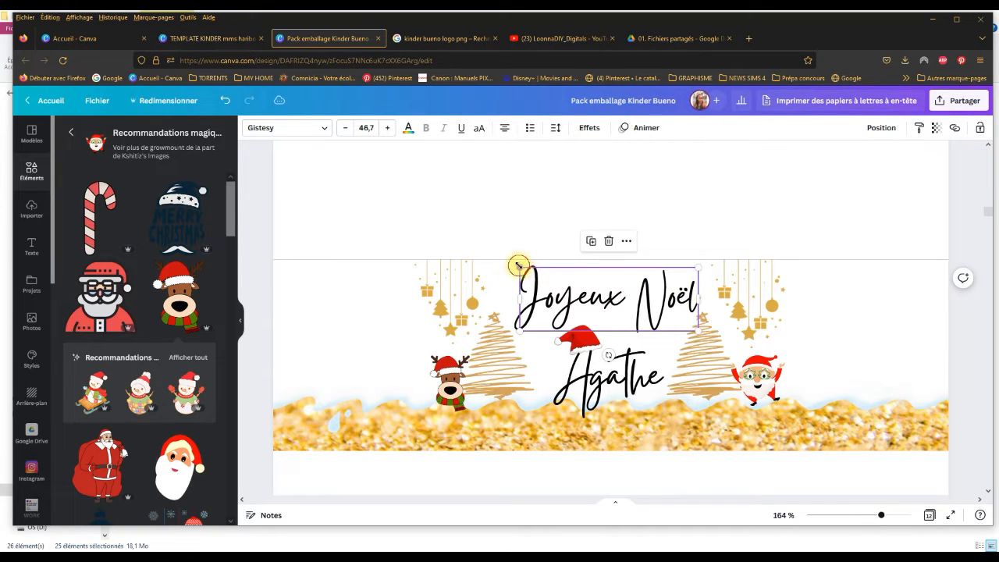
left_click_drag(517, 266, 511, 263)
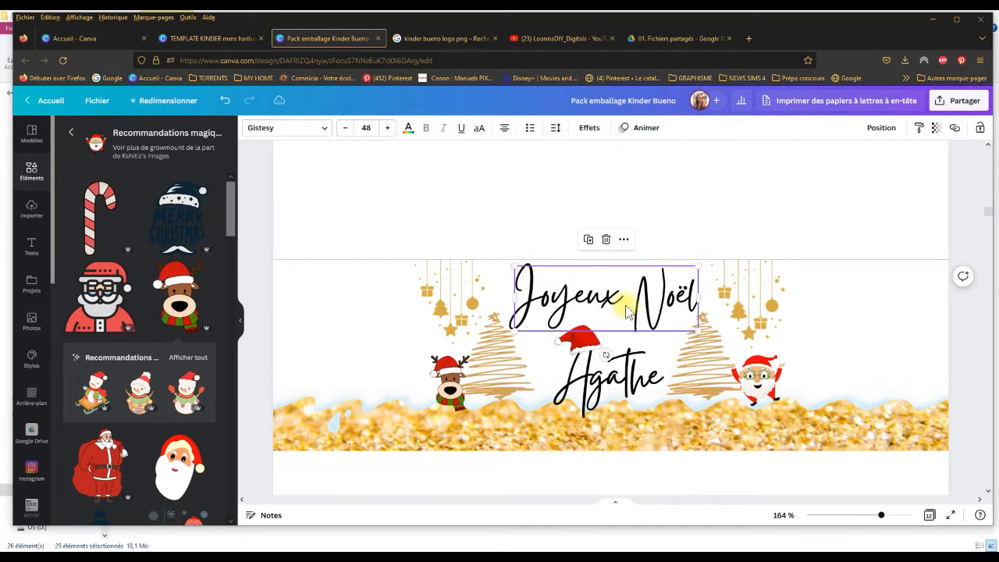
left_click_drag(624, 310, 620, 309)
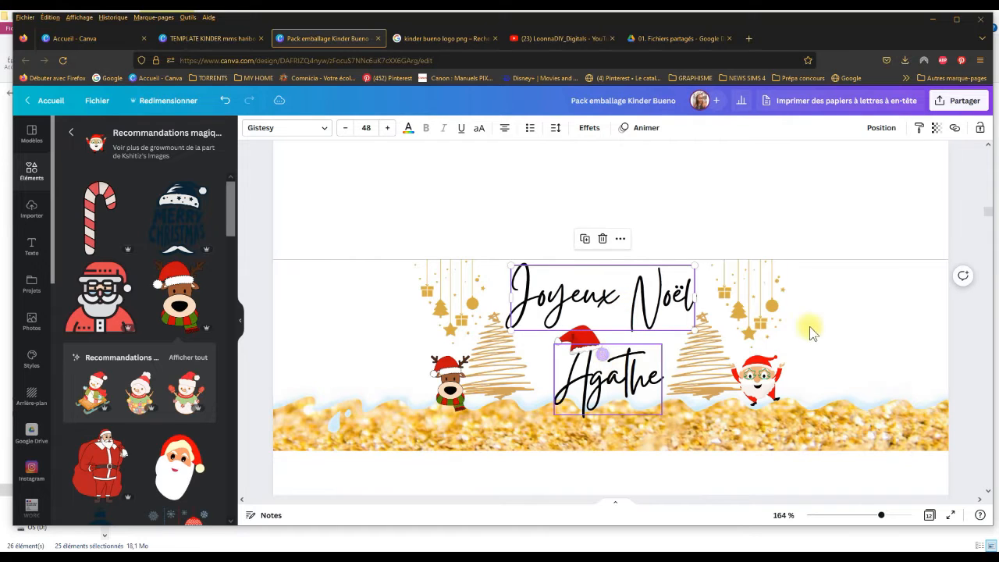
left_click(785, 223)
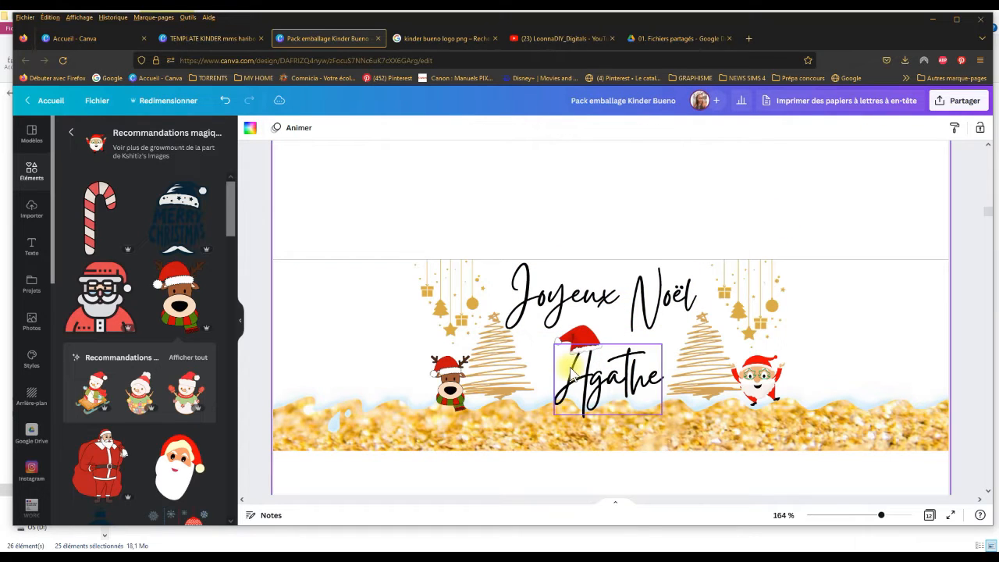
Step: Move the first name slightly up toward "Joyeux Noël", and raise the Santa hat to match its new position
left_click(582, 322)
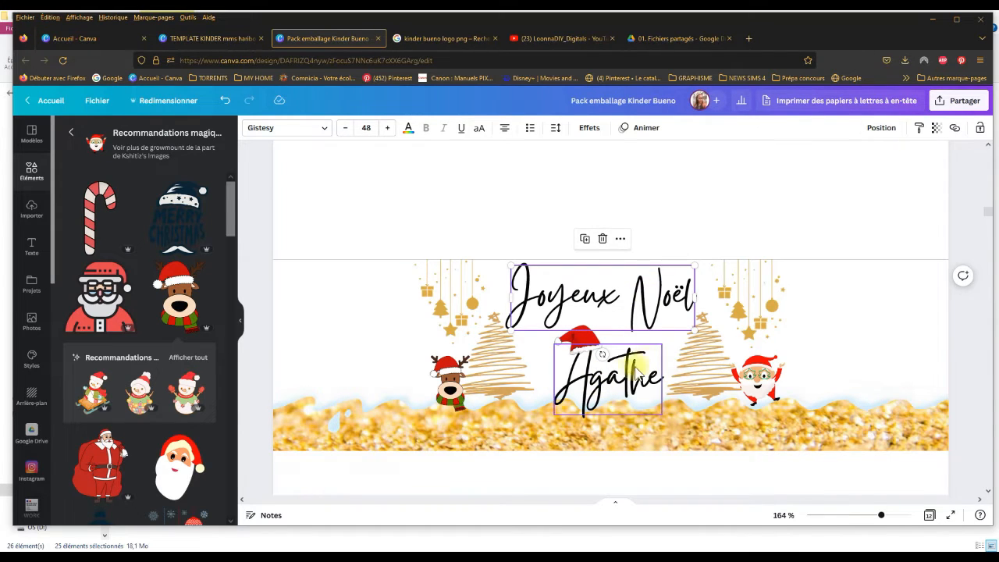
left_click_drag(629, 372, 626, 362)
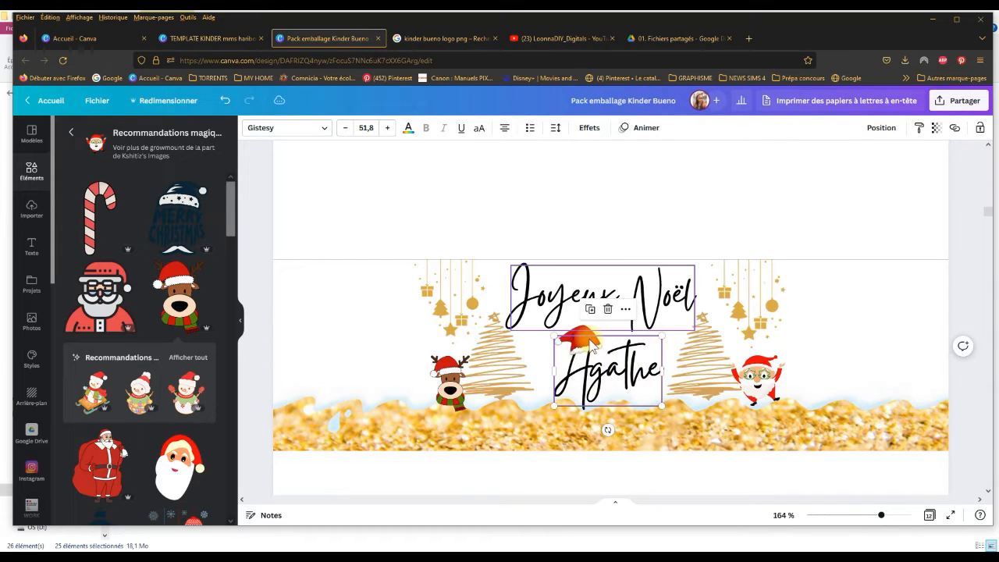
left_click(590, 345)
left_click(587, 337)
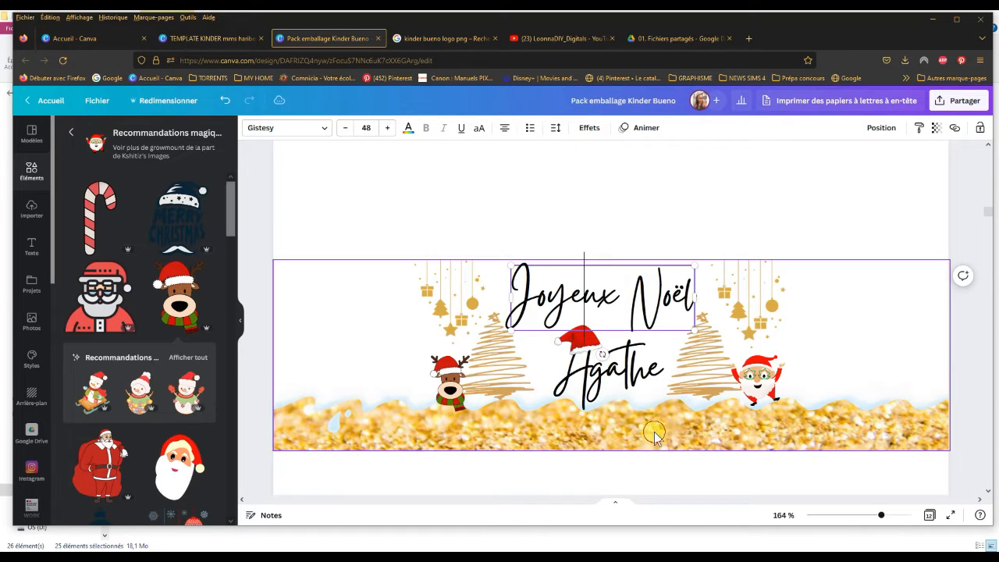
left_click(584, 343)
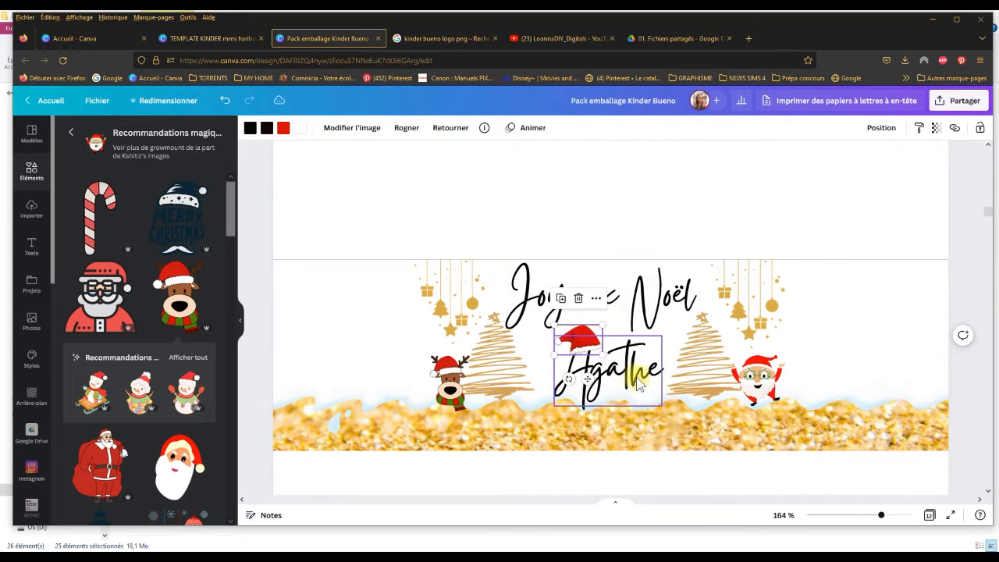
left_click_drag(588, 380, 591, 372)
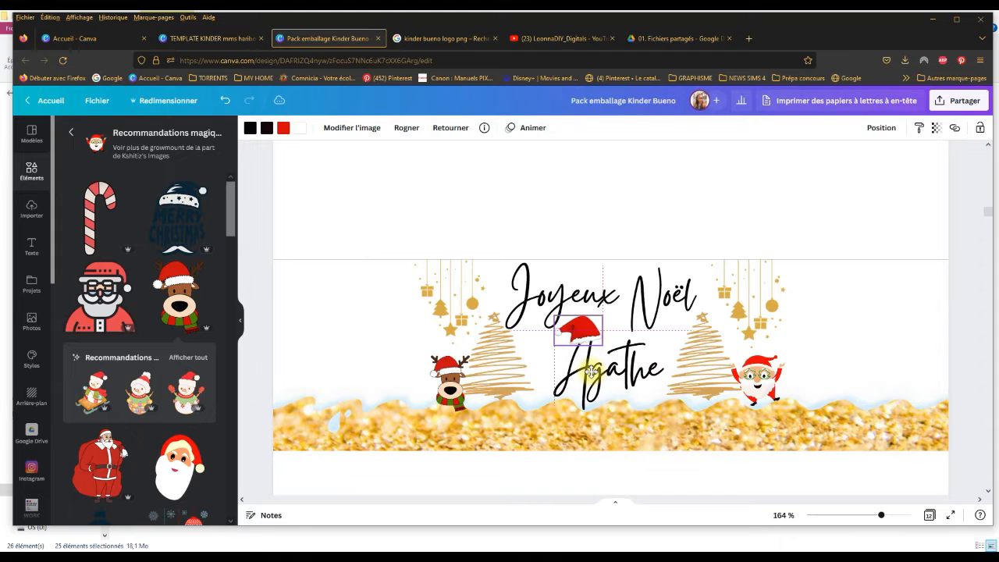
left_click(553, 234)
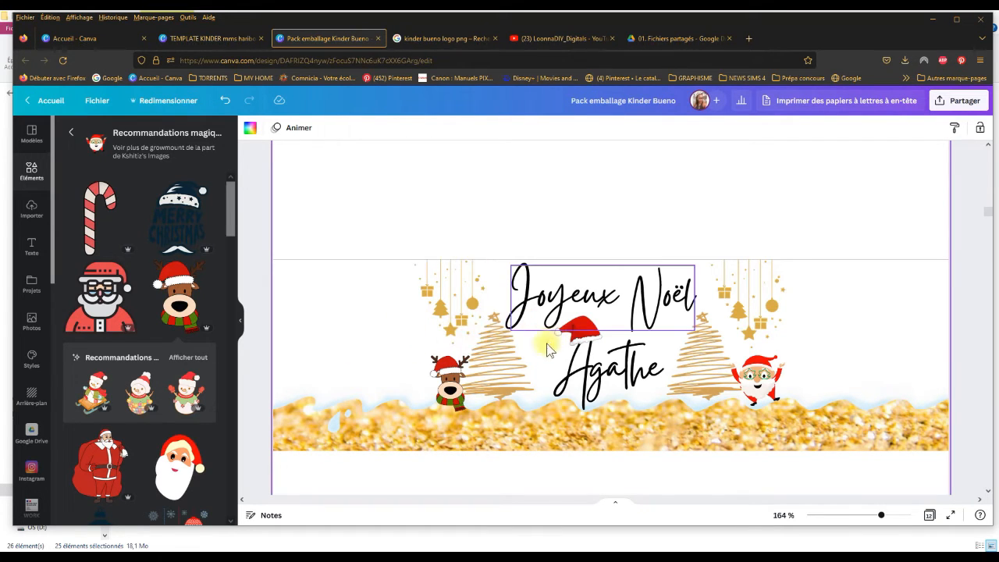
Step: Move the left scribbled tree closer to the name, then shrink "Joyeux Noël" to about size 40 and centre it between the ornaments
left_click_drag(513, 364, 537, 360)
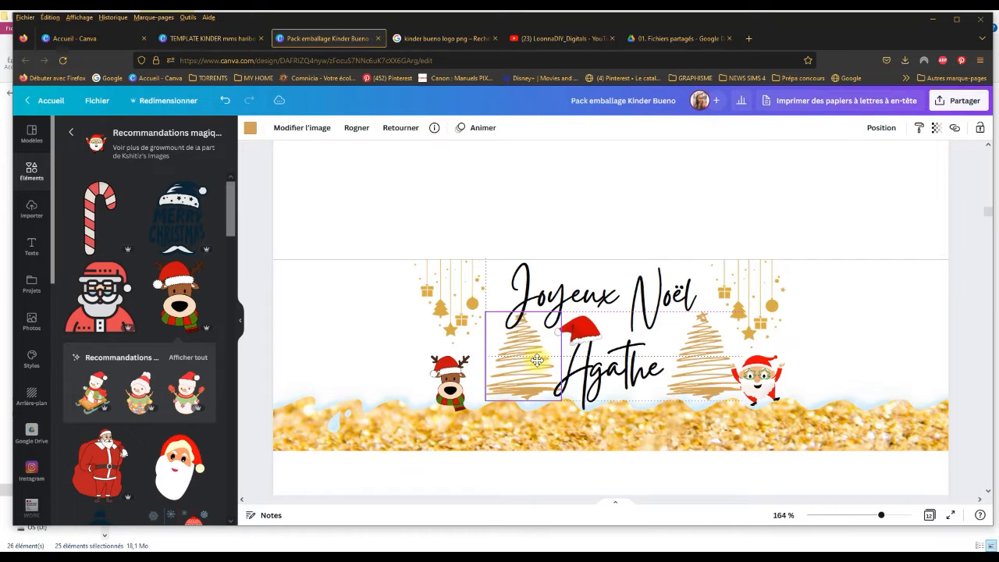
left_click(522, 278)
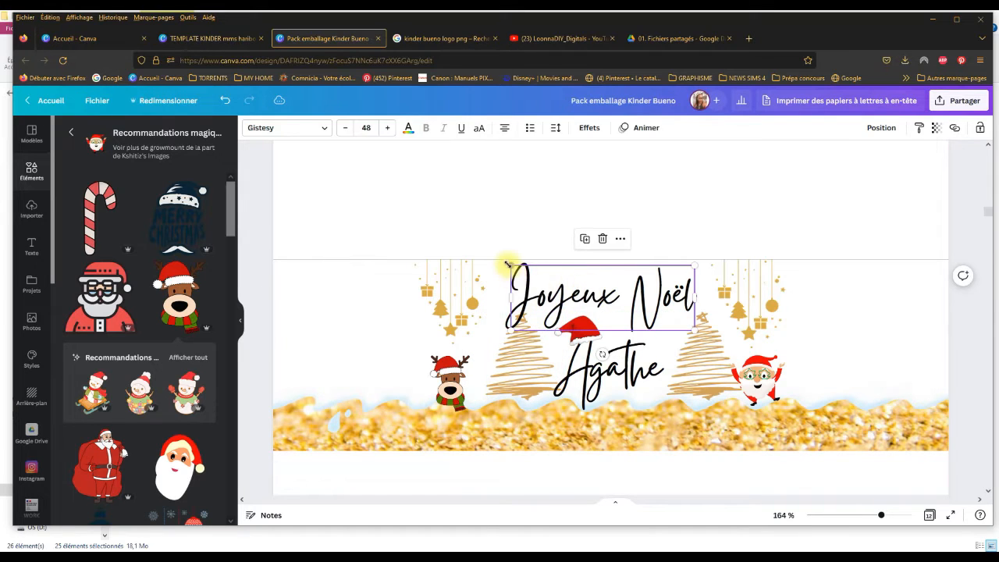
left_click_drag(508, 263, 541, 278)
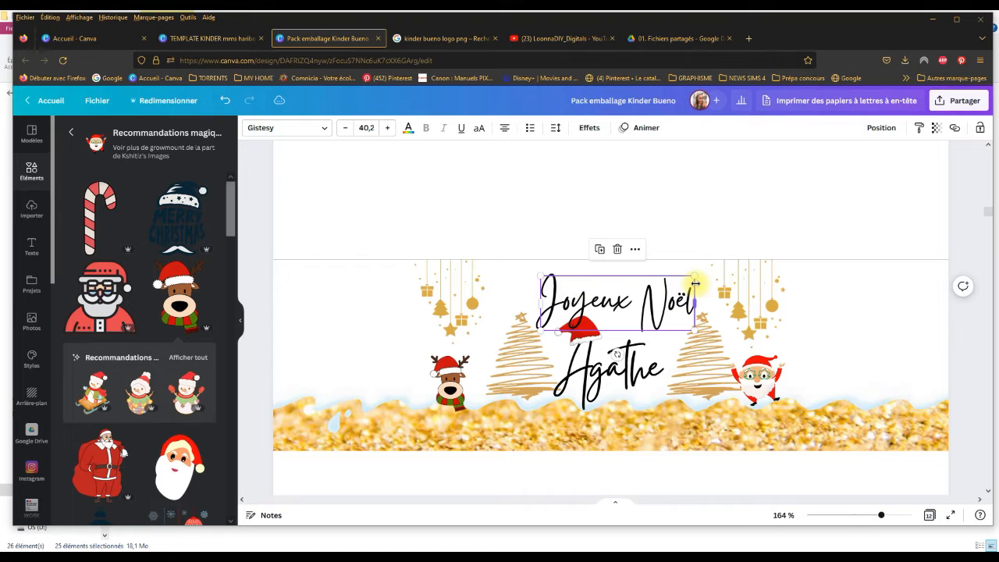
left_click_drag(692, 276, 642, 293)
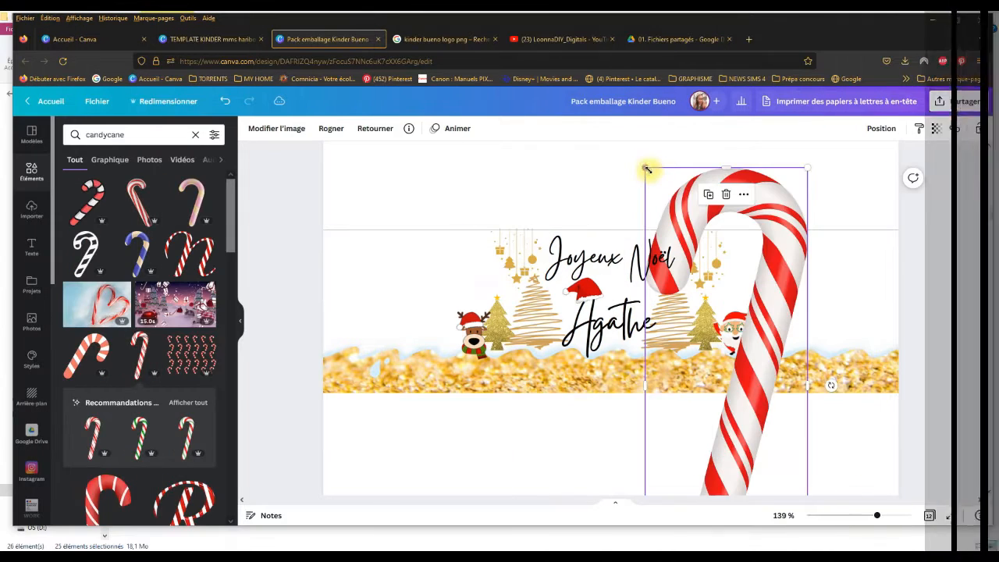
Step: Add a red-and-white candy cane from a "candycane" search, turn it onto its side and place it below the gold wave
left_click_drag(647, 167, 696, 304)
left_click_drag(788, 327, 821, 420)
left_click_drag(785, 461, 724, 496)
left_click_drag(713, 462, 576, 406)
left_click_drag(562, 492, 456, 428)
left_click_drag(602, 394, 593, 469)
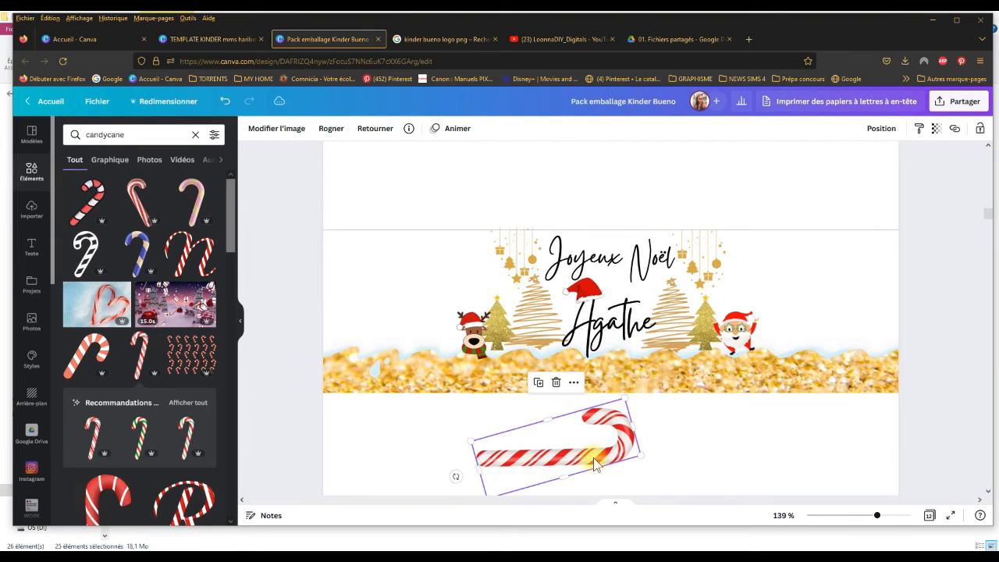
Step: Add the brown "bueno" logo from the Logo Kinder project folder, shrink it and place it above and left of the reindeer
left_click(41, 287)
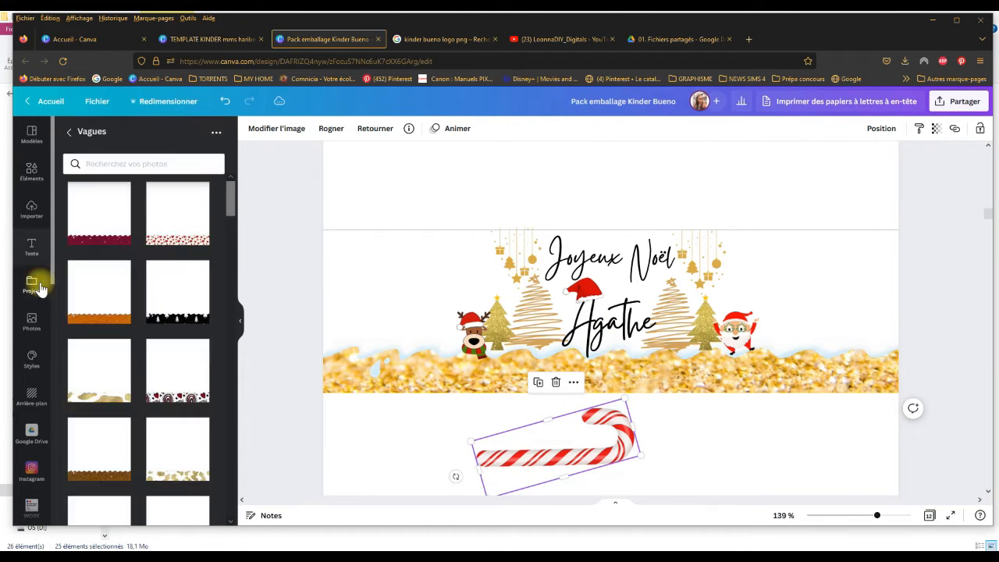
left_click(71, 135)
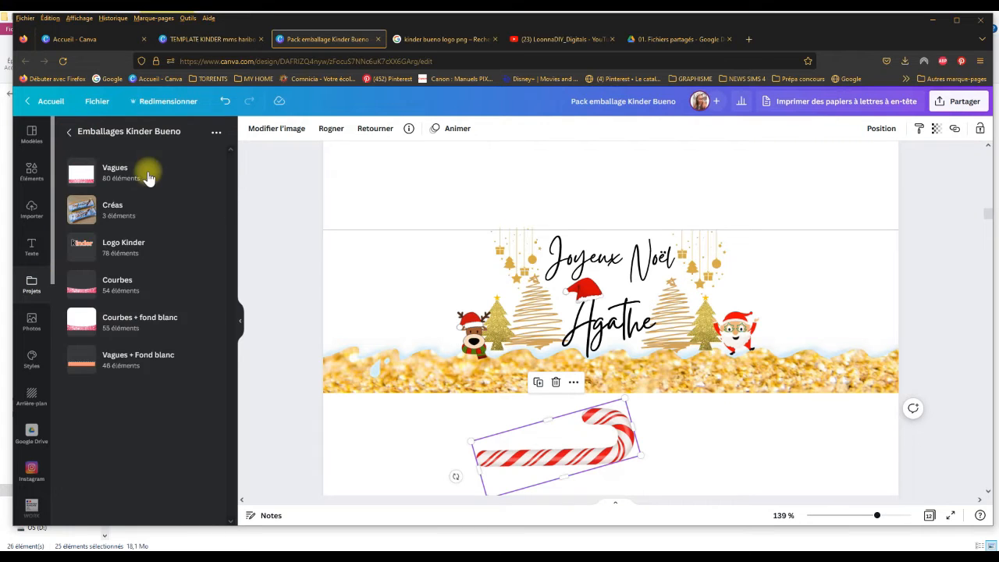
left_click(159, 255)
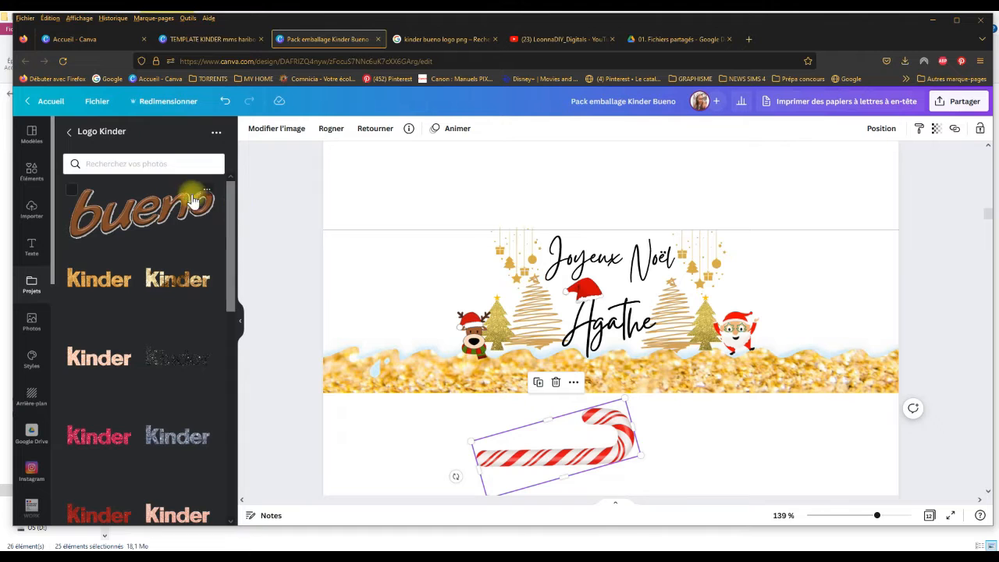
left_click(153, 215)
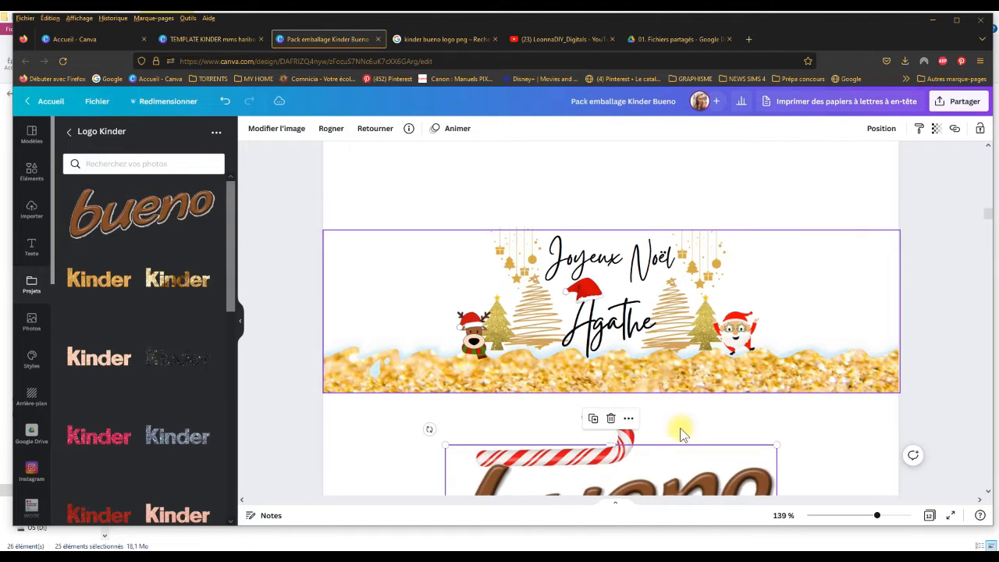
left_click_drag(701, 480, 608, 228)
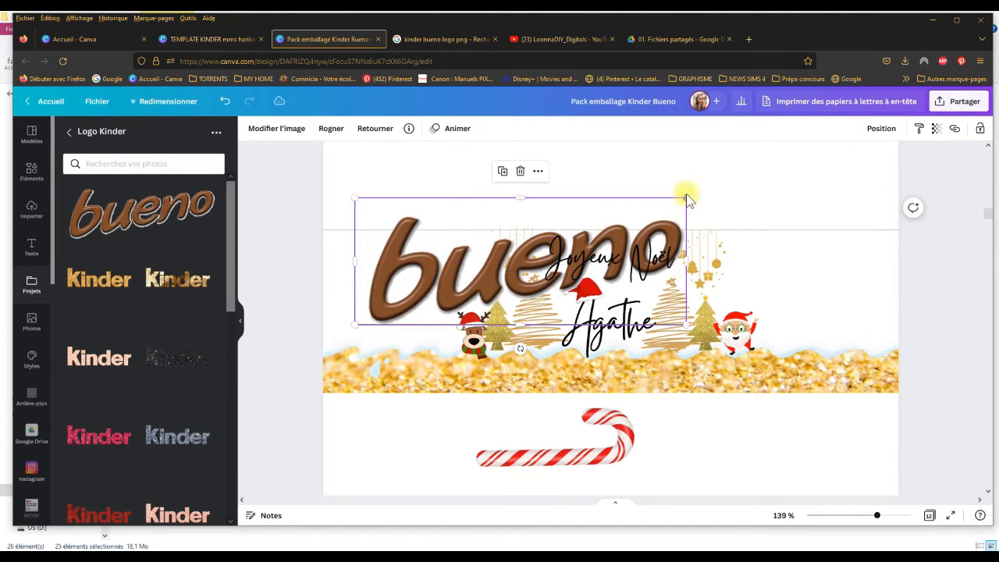
left_click_drag(688, 197, 440, 302)
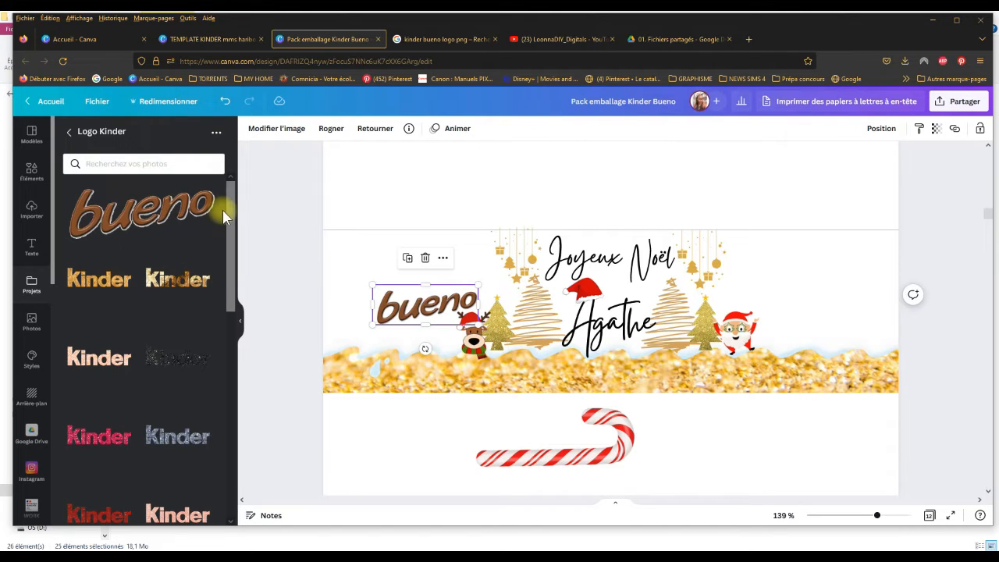
Step: Add the gold glitter "Kinder" logo from the Logo Kinder folder and crop away the empty space above and below it
left_click_drag(228, 212, 258, 486)
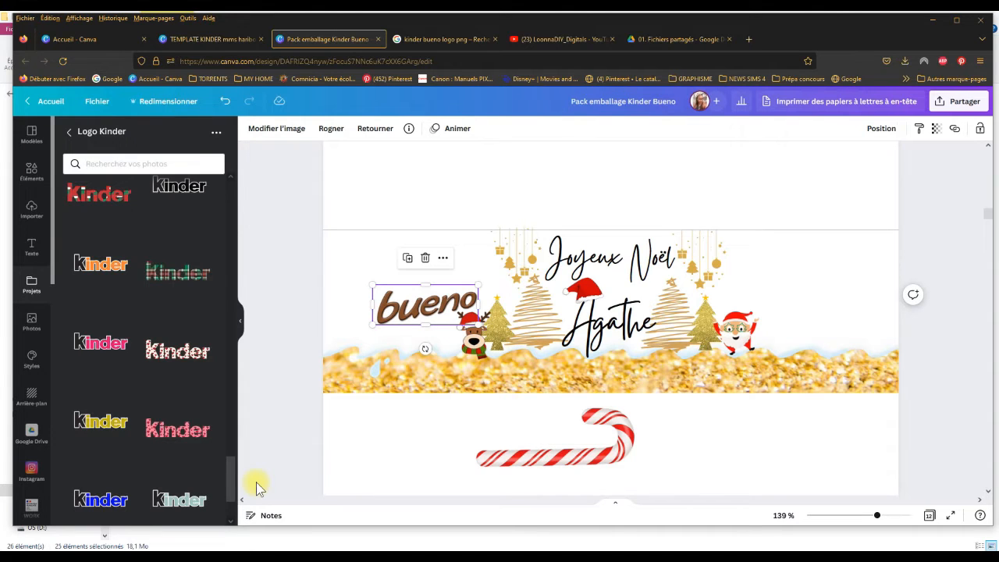
left_click_drag(234, 477, 234, 249)
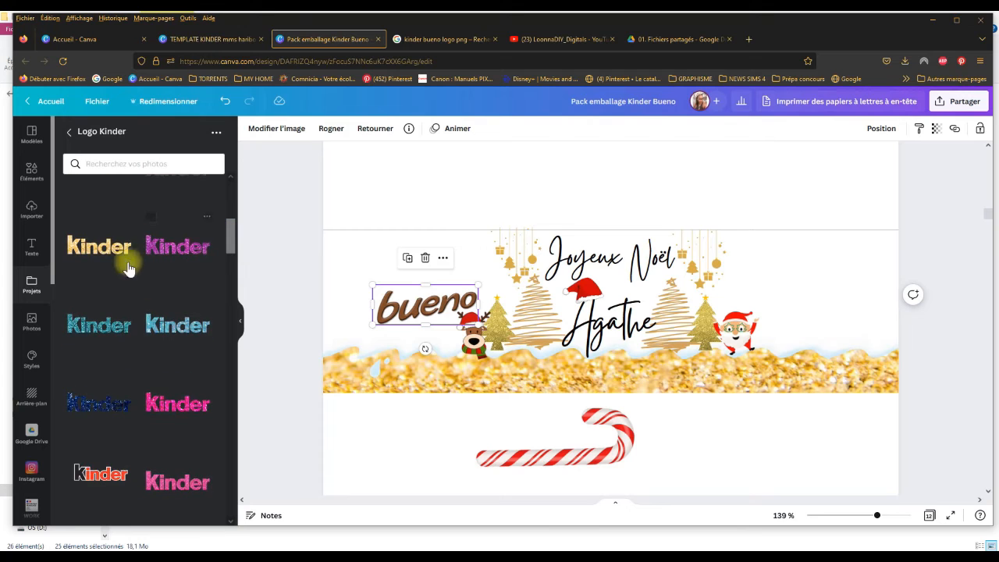
left_click(121, 248)
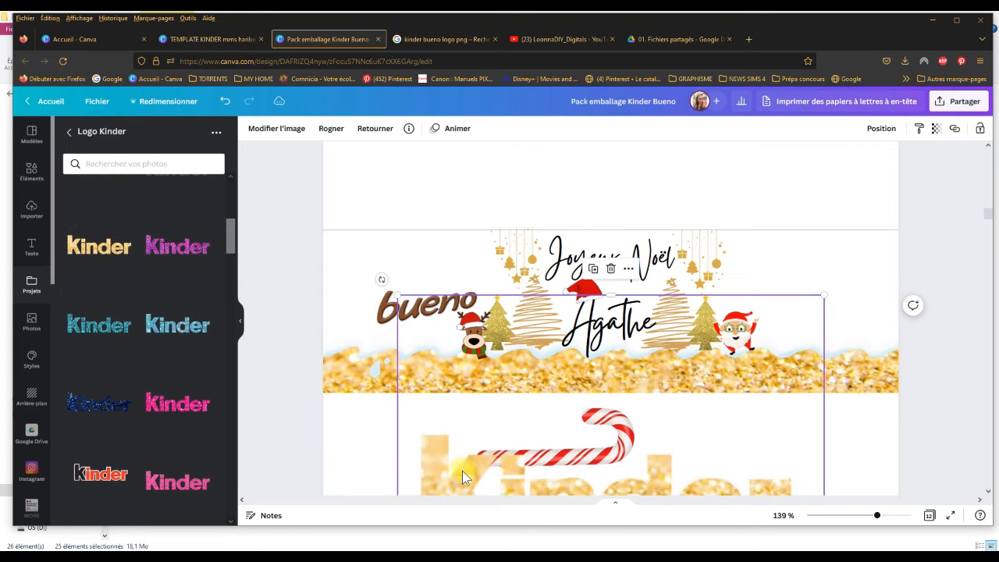
left_click_drag(463, 471, 451, 322)
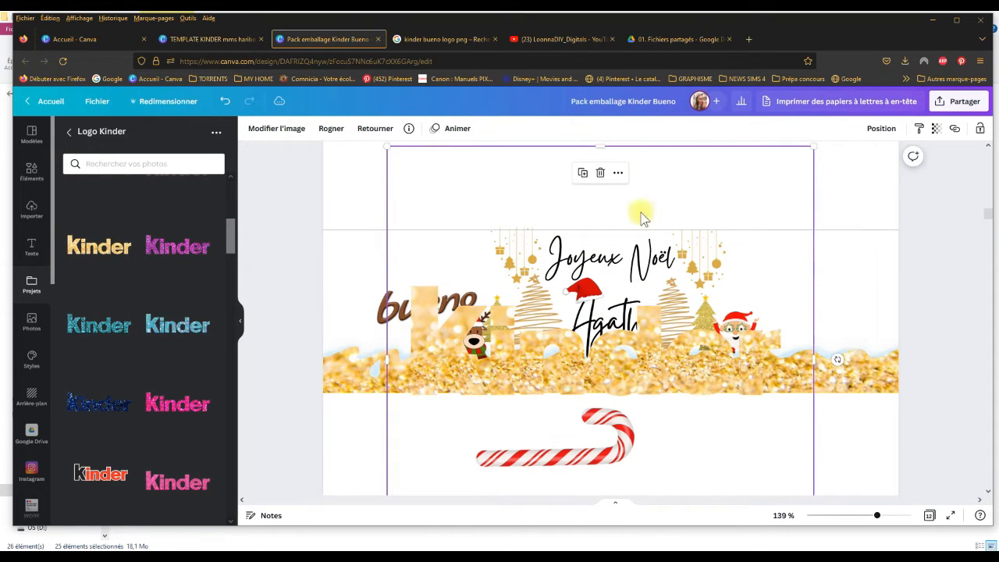
left_click_drag(604, 148, 604, 278)
left_click_drag(560, 367, 564, 211)
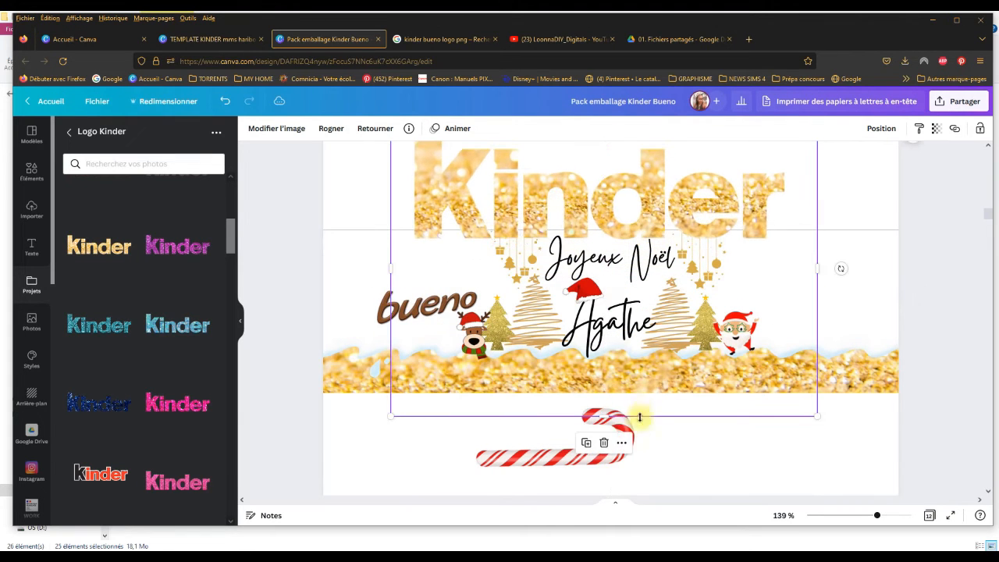
left_click_drag(606, 416, 621, 246)
Step: Shrink the gold "Kinder" logo, tilt it to follow the slant of "bueno", and place it directly above that word
left_click_drag(815, 243, 584, 177)
left_click_drag(511, 167, 463, 268)
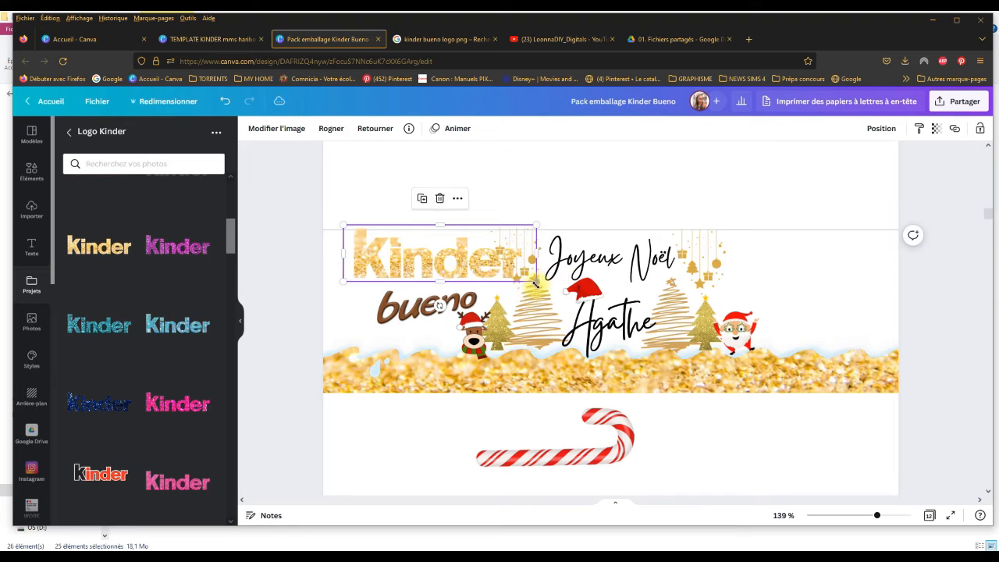
left_click_drag(535, 284, 460, 272)
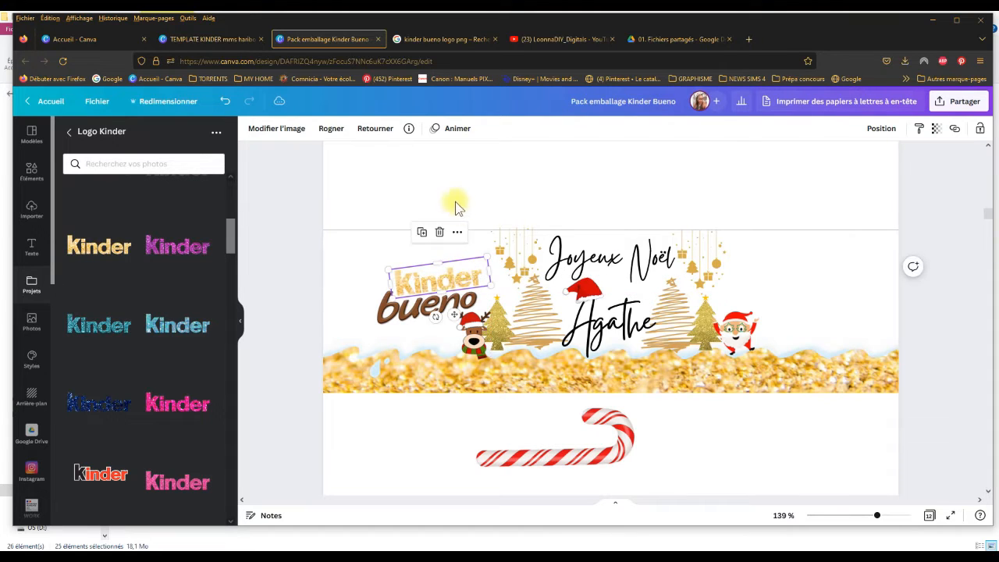
left_click(469, 194)
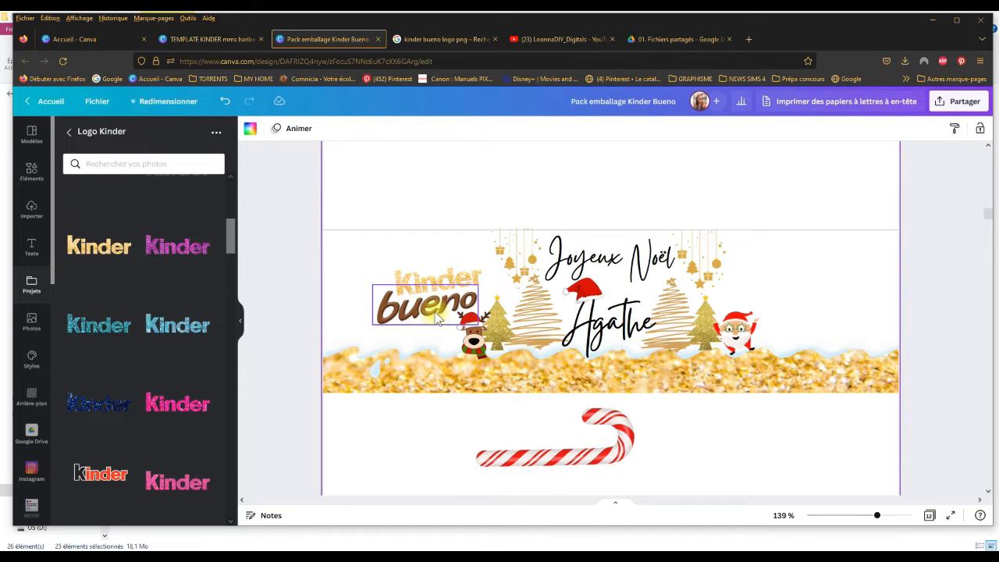
Step: Lock the gold wave background image, then group the "Kinder" and "bueno" logos
left_click(417, 327)
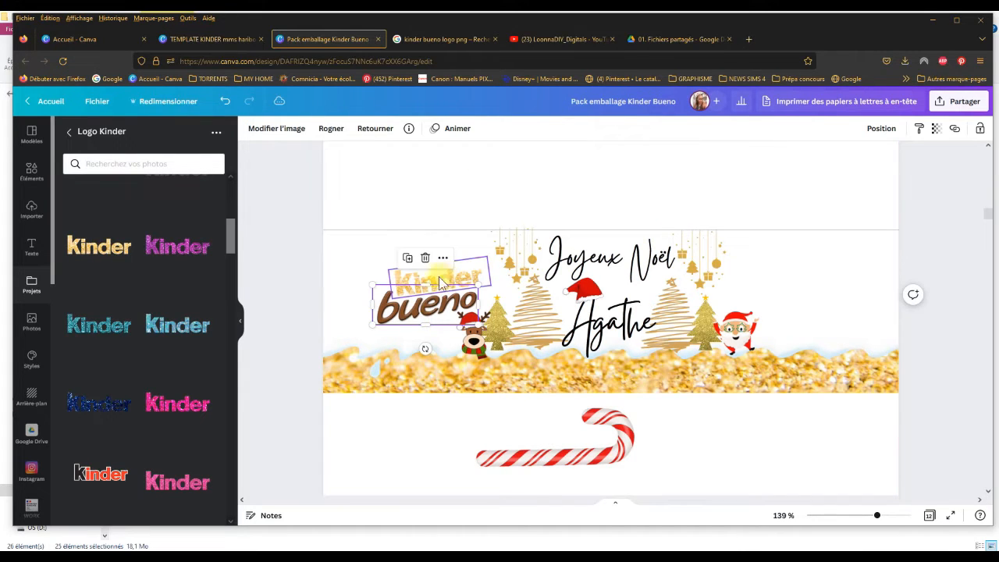
left_click(359, 270)
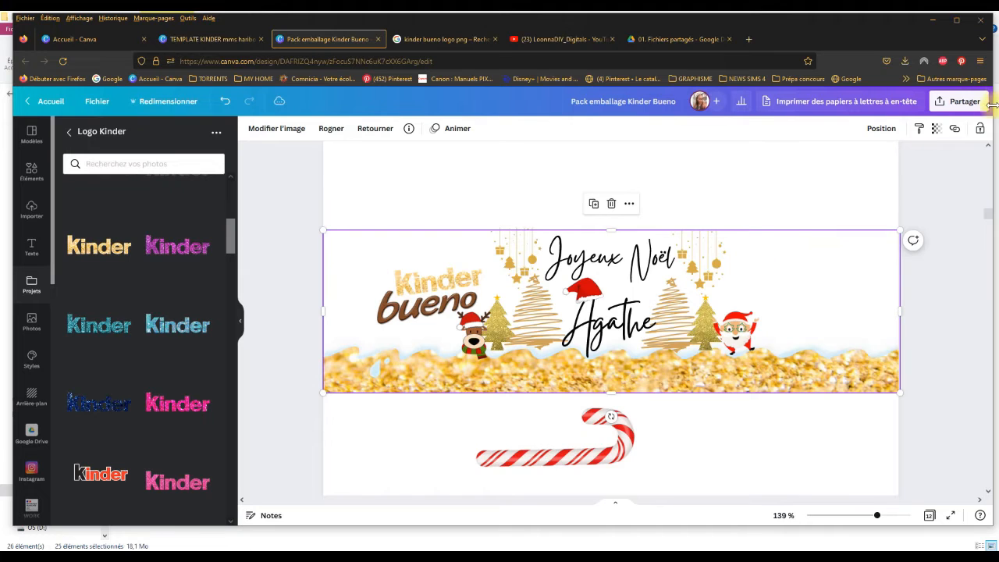
left_click(978, 130)
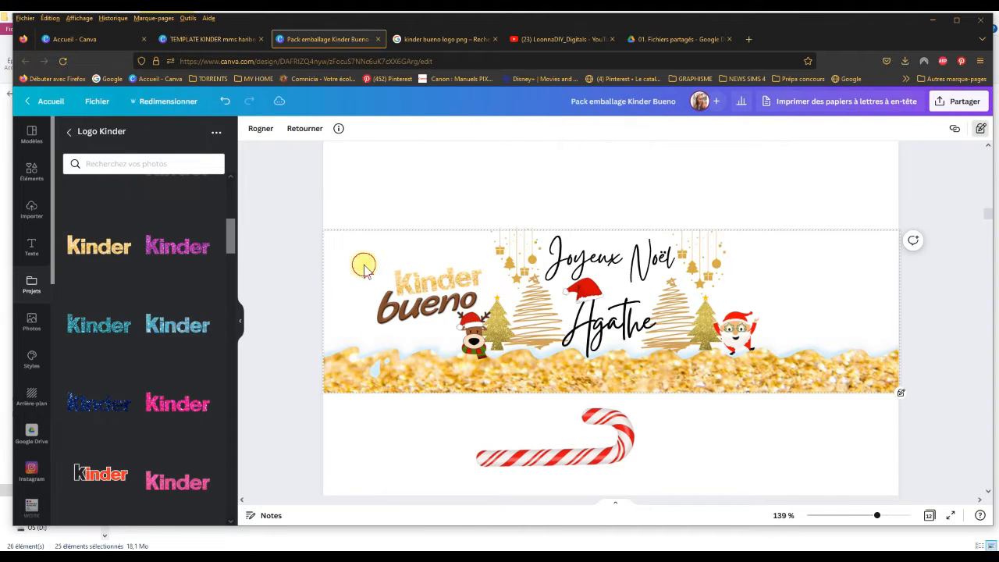
left_click_drag(364, 267, 435, 326)
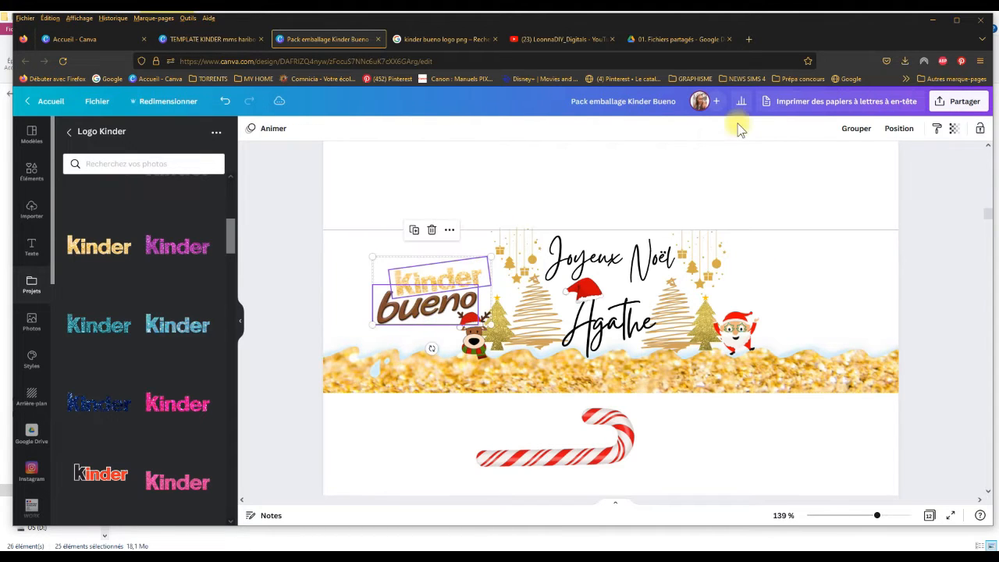
left_click(857, 128)
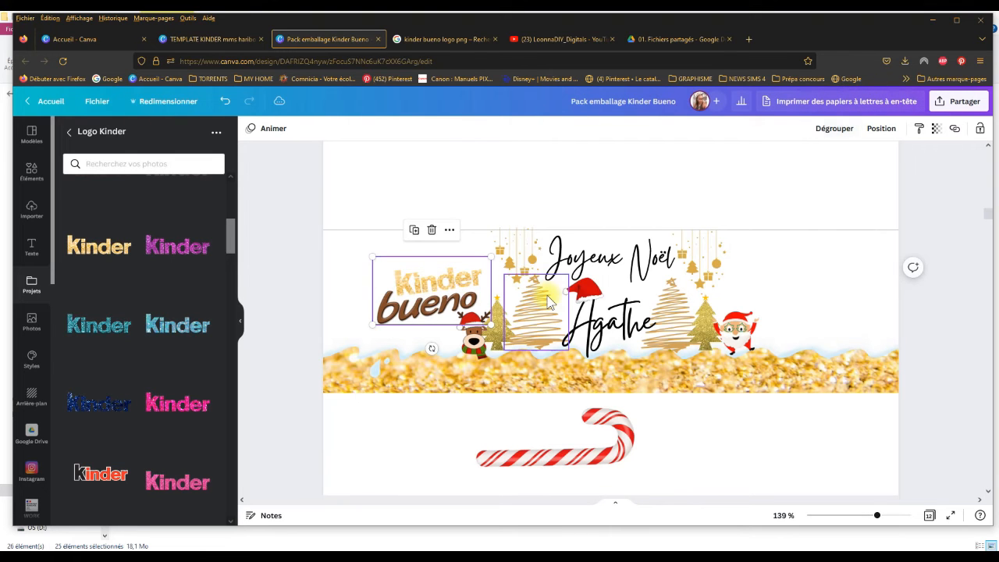
Step: Shift the grouped Kinder bueno logo slightly left and enlarge it in the space beside the left-hand ornaments
left_click(461, 295)
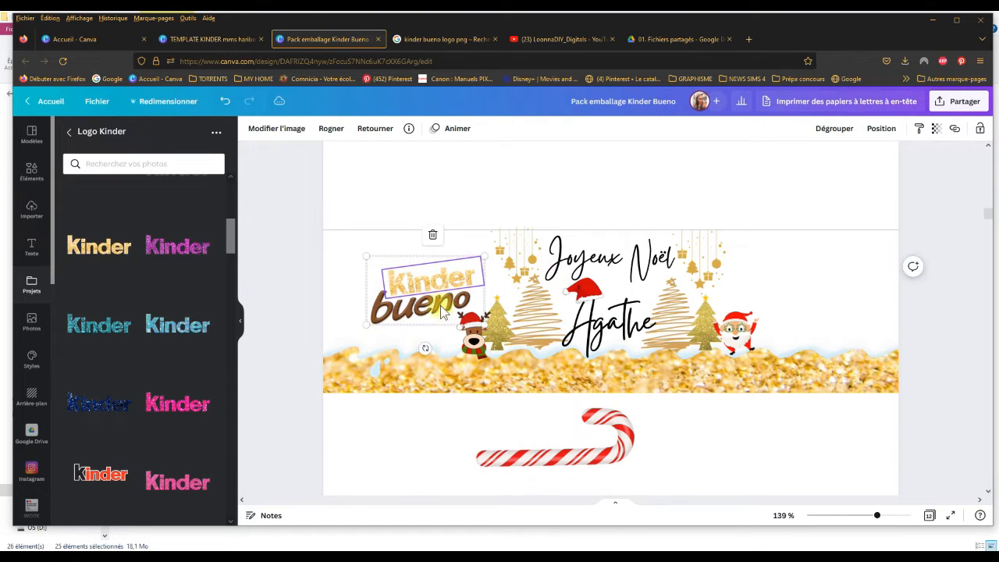
left_click_drag(486, 255, 510, 248)
mouse_move(450, 291)
left_mouse_down()
mouse_move(463, 285)
mouse_move(452, 291)
left_mouse_up()
left_click(450, 198)
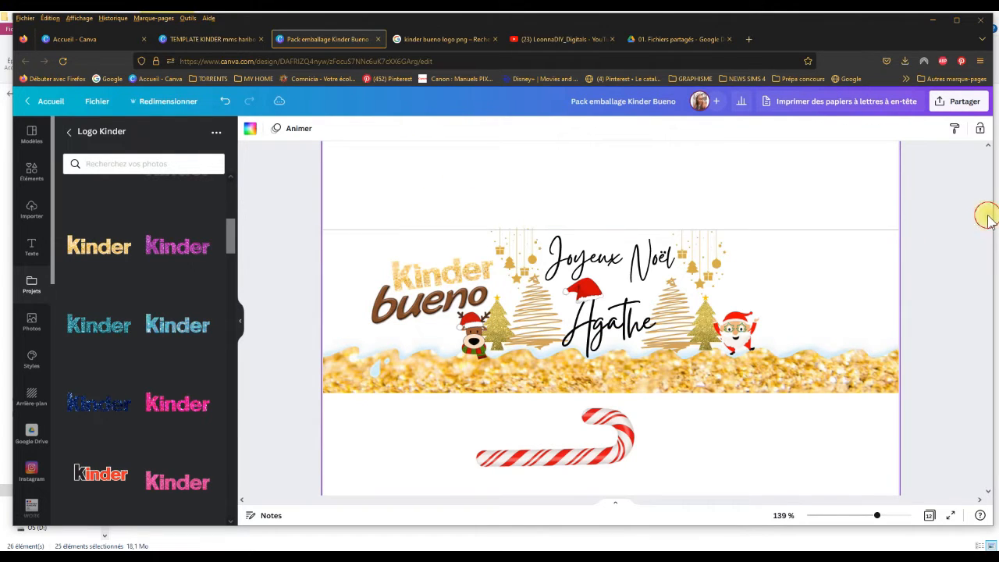
Step: Copy the broken Kinder Bueno bar image from the red glitter wrapper
scroll(988, 218, "down", 10)
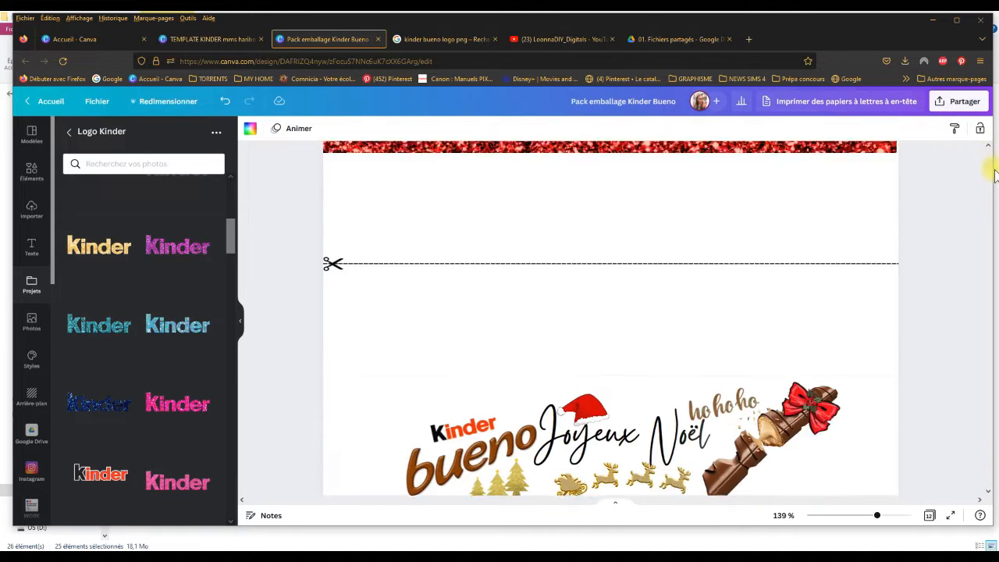
scroll(995, 175, "down", 2)
left_click(745, 395)
right_click(746, 394)
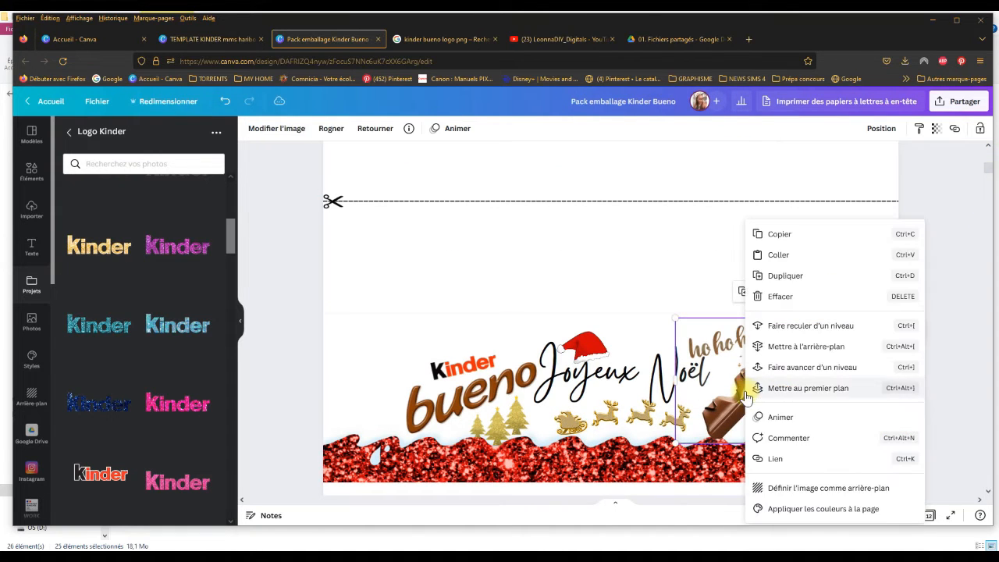
left_click(773, 233)
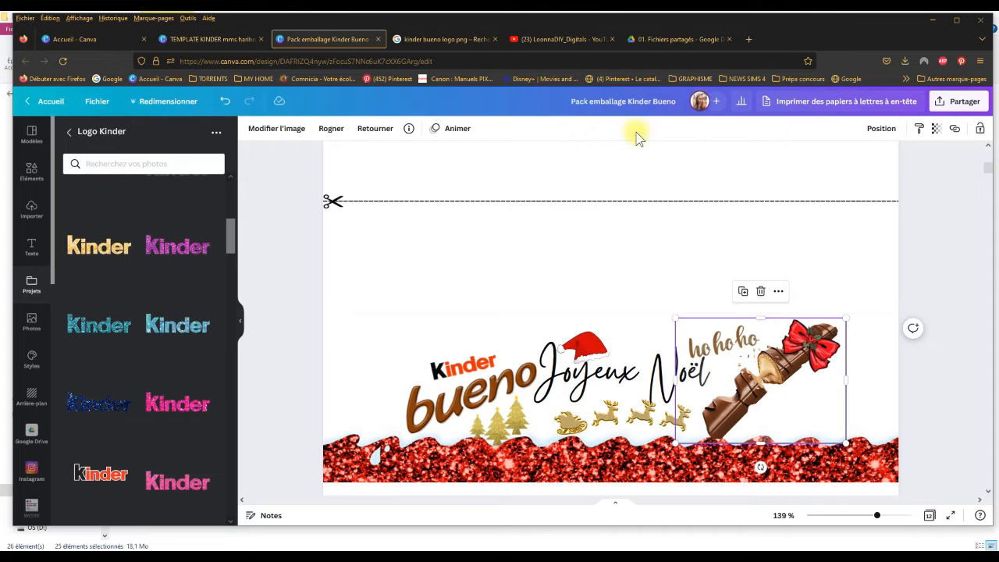
Step: Look through the Google Images results for other Kinder Bueno bar pictures and return to the Canva wrapper design
left_click(459, 41)
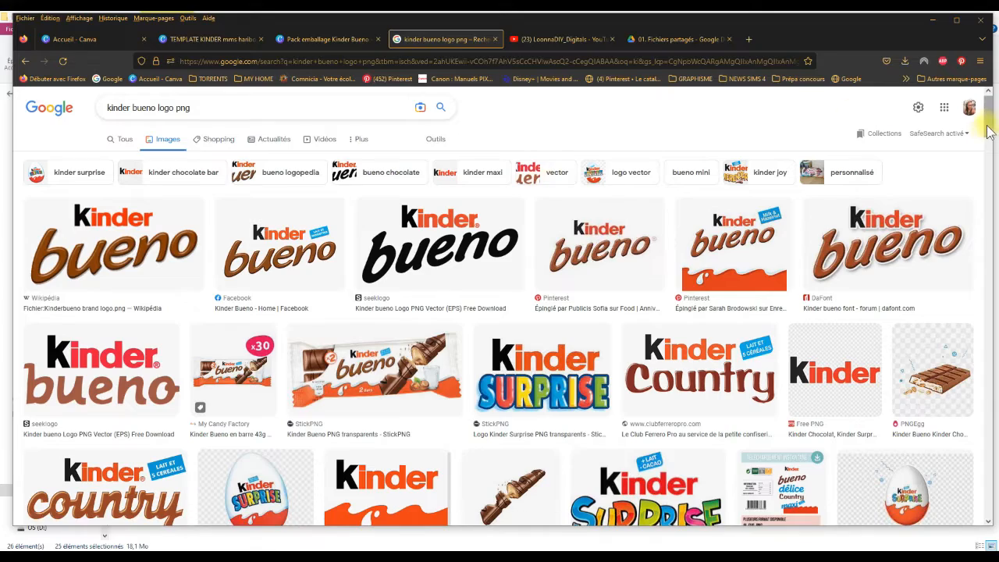
left_click_drag(990, 101, 994, 197)
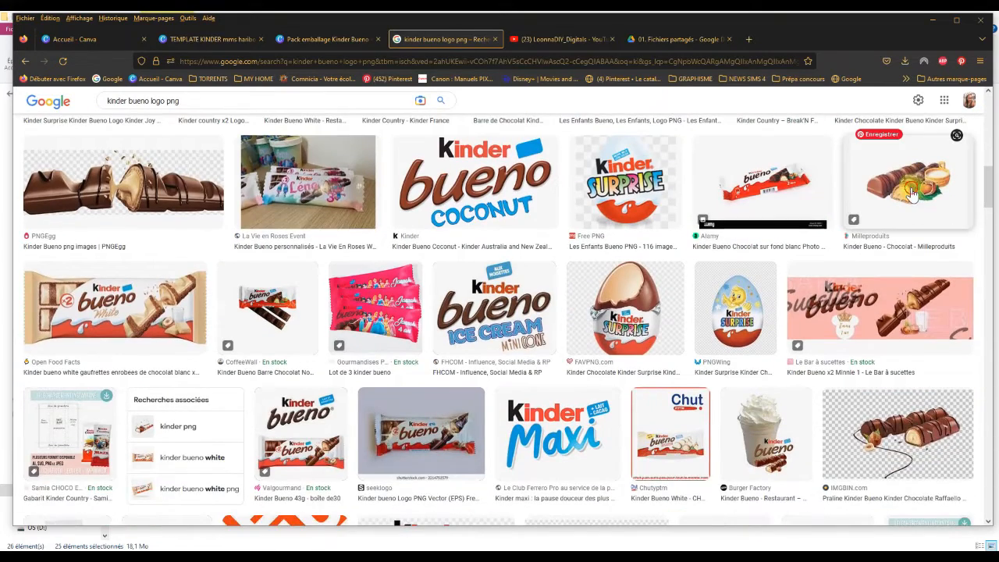
left_click(890, 180)
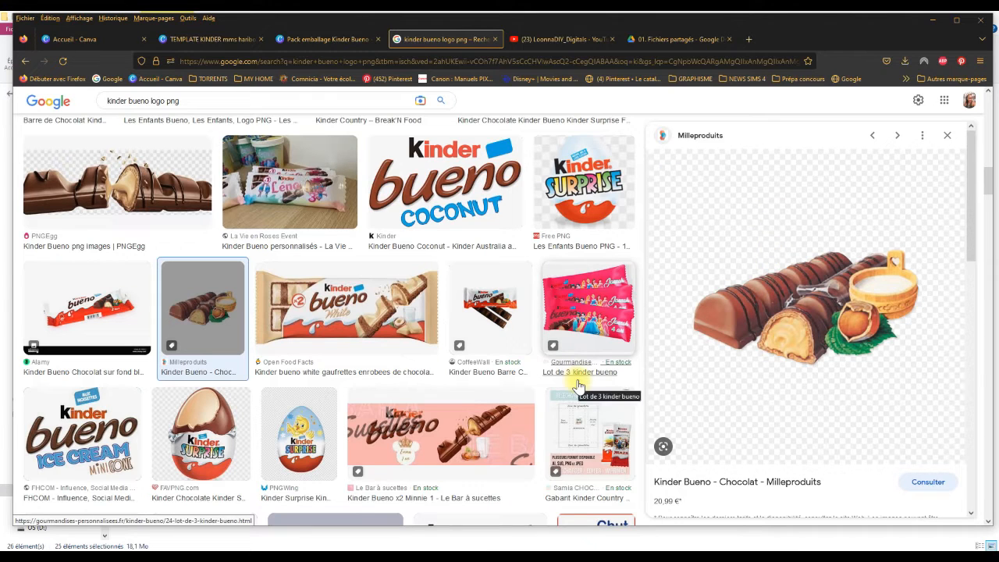
left_click(304, 40)
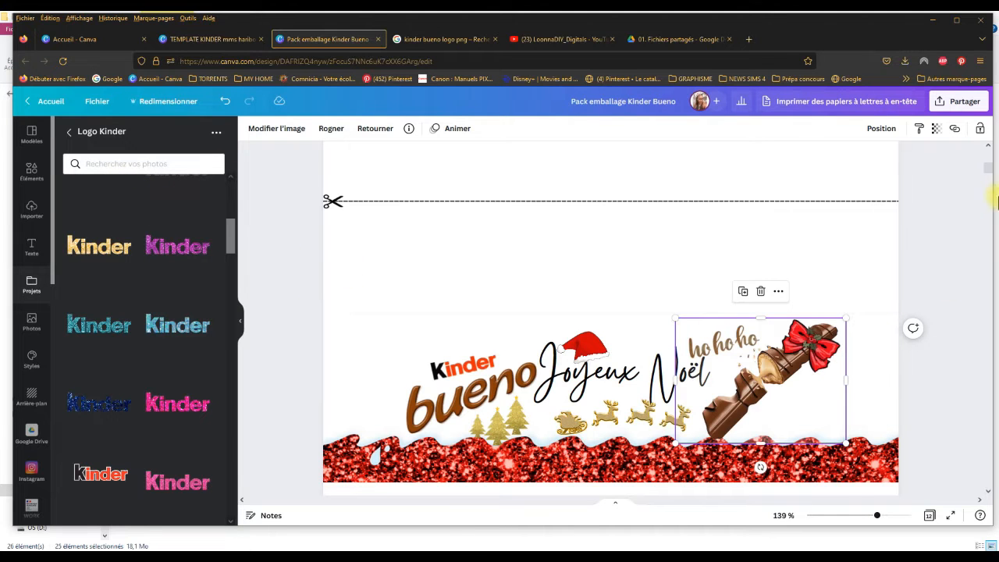
Step: Paste the copied Bueno bar onto the gold wrapper and place it in the empty space beside the Santa
left_click_drag(990, 169, 997, 221)
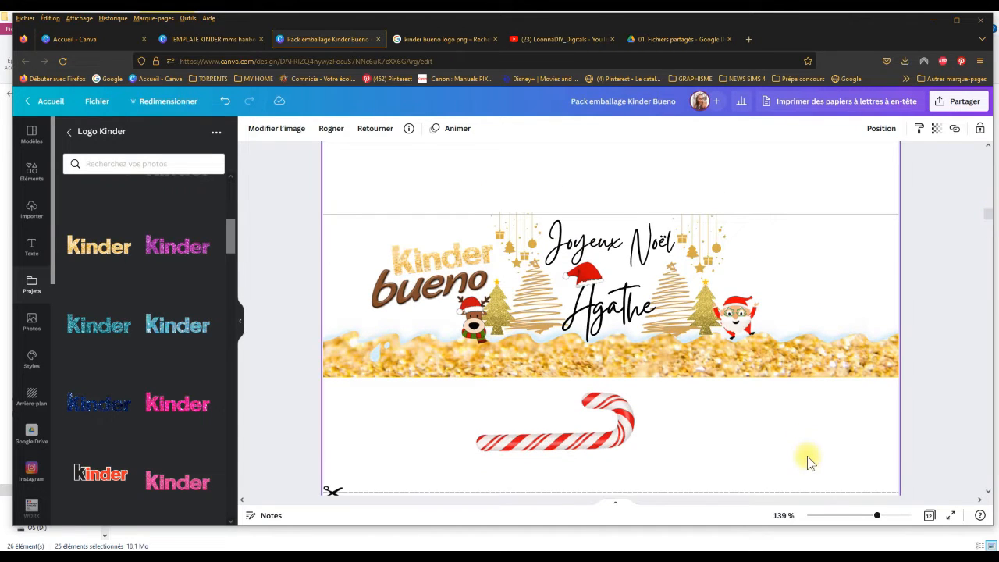
right_click(741, 426)
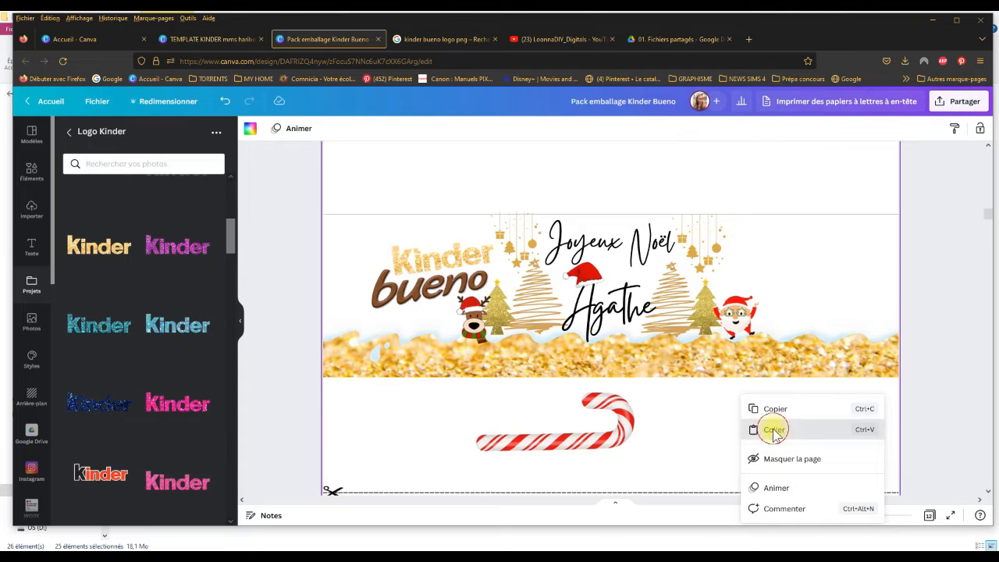
left_click(773, 429)
left_click(762, 244)
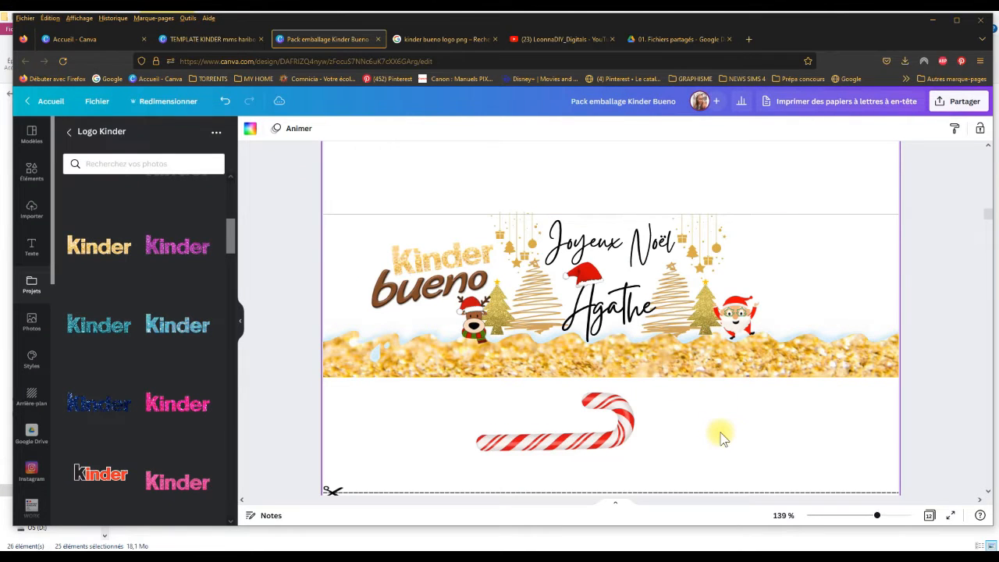
key("ctrl+v")
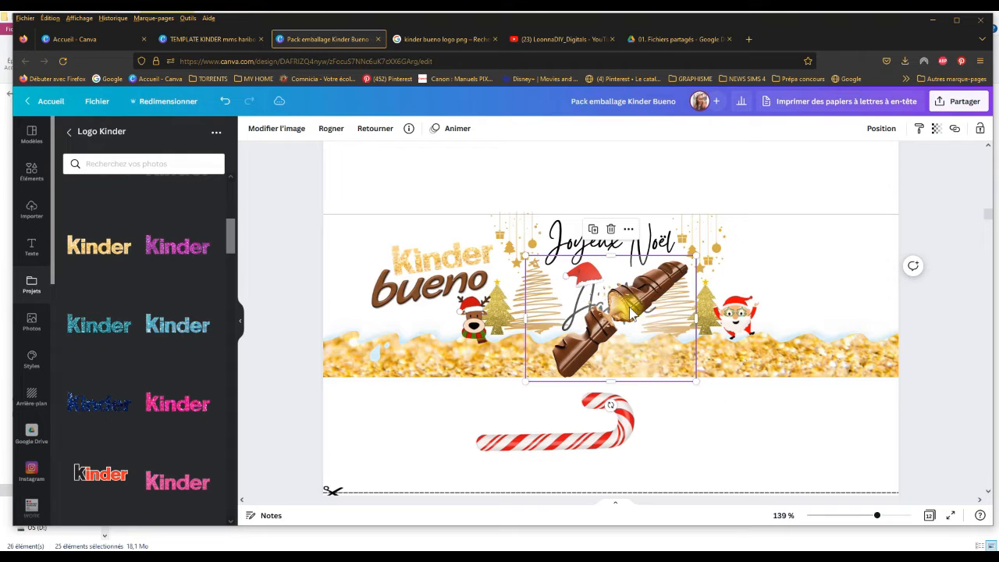
left_click_drag(631, 314, 824, 291)
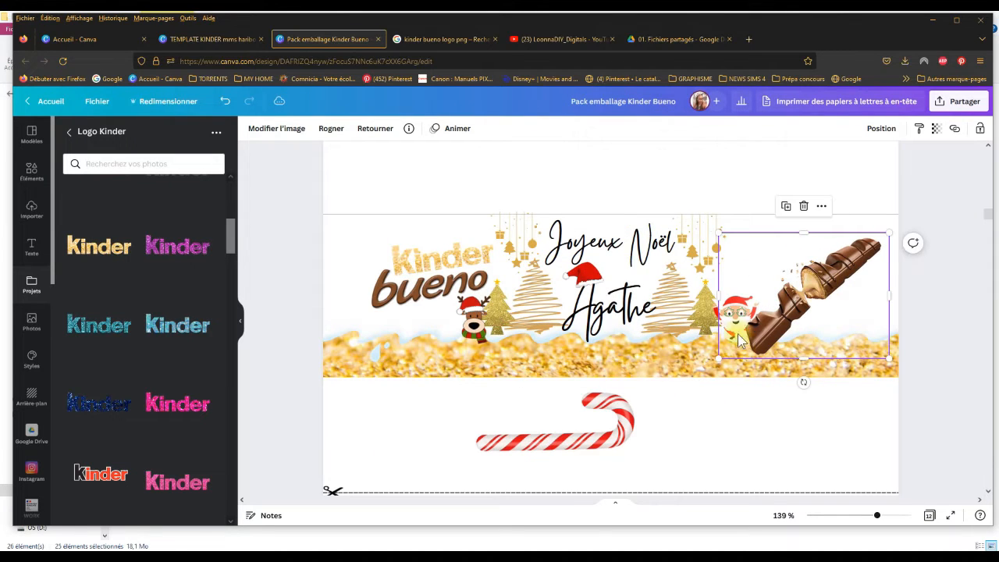
Step: Crop the empty margins at the bar image's left and top, shrink it, and place it clear of the Santa
left_click_drag(719, 293, 746, 295)
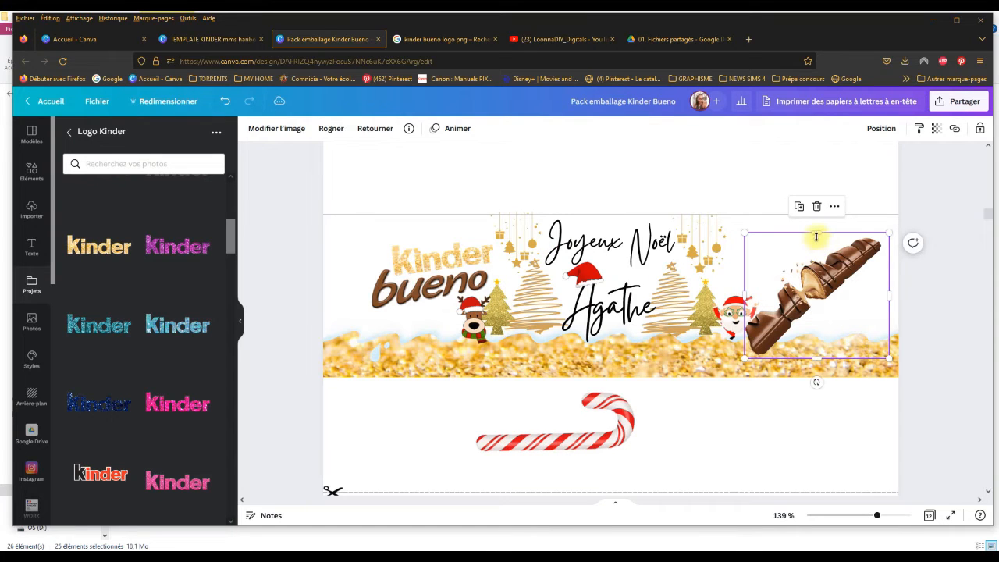
left_click_drag(816, 235, 815, 235)
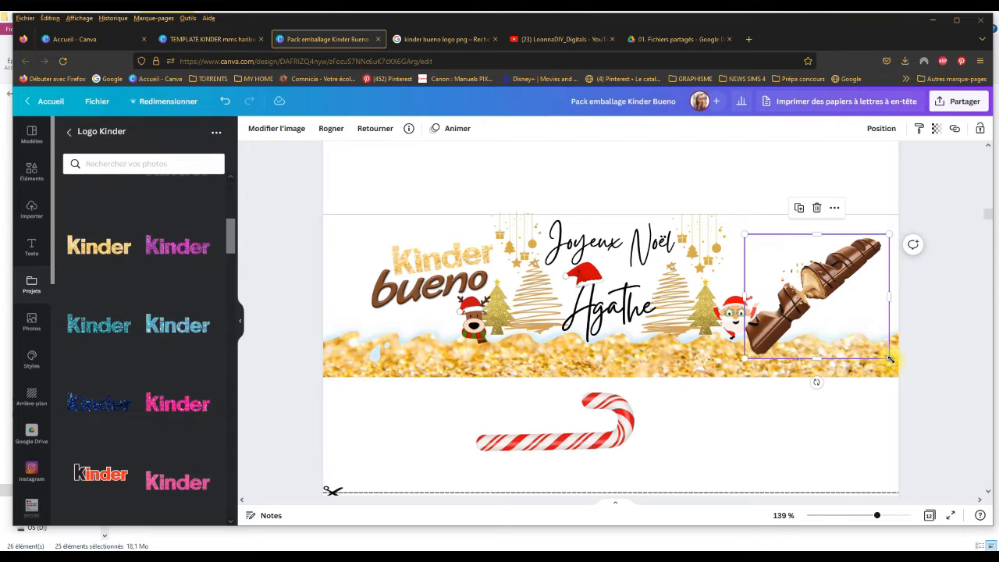
left_click_drag(890, 359, 829, 306)
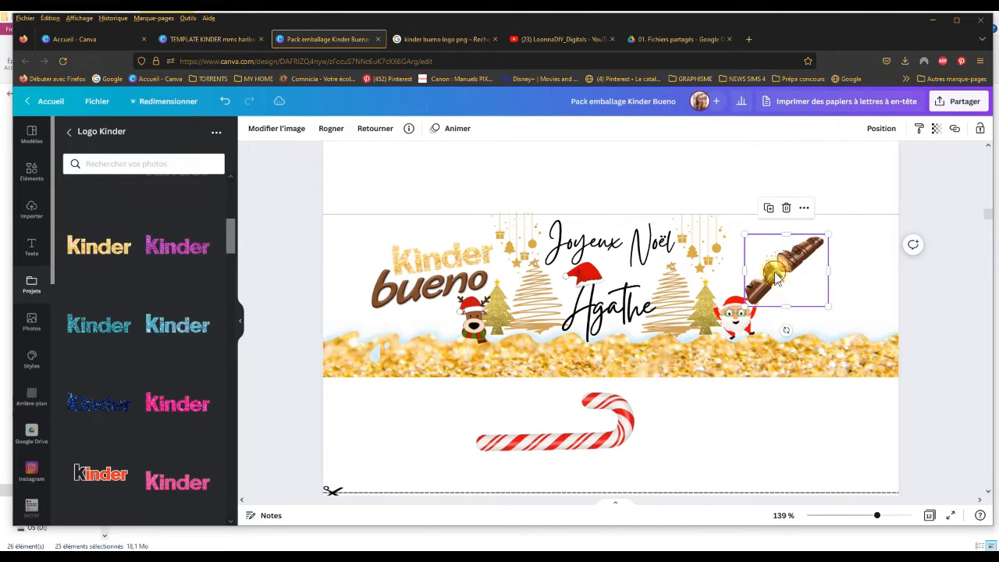
left_click_drag(777, 277, 799, 289)
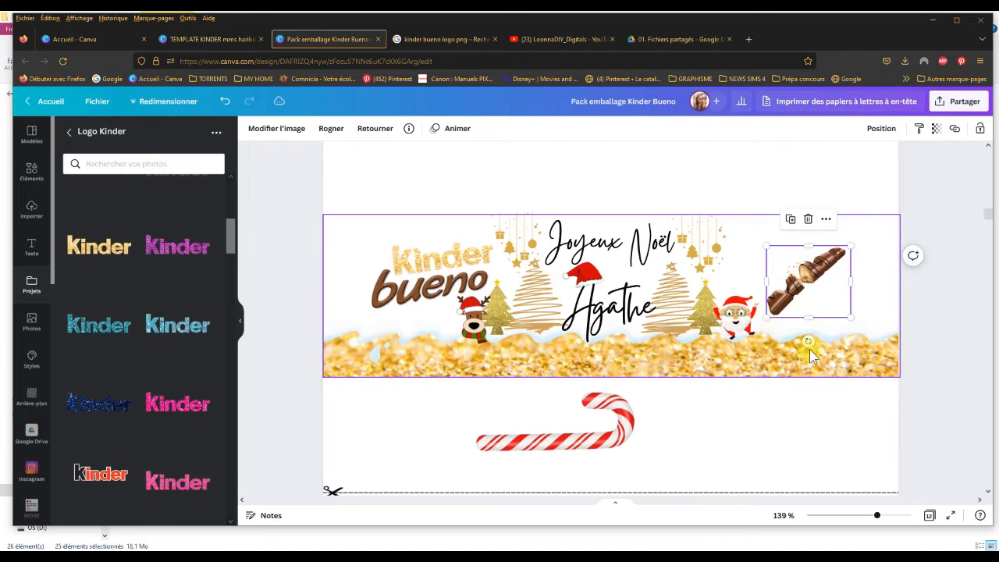
Step: Rotate the bar image to 4°, enlarge it, and move it so its lower end overlaps the Santa
left_click_drag(809, 349, 827, 350)
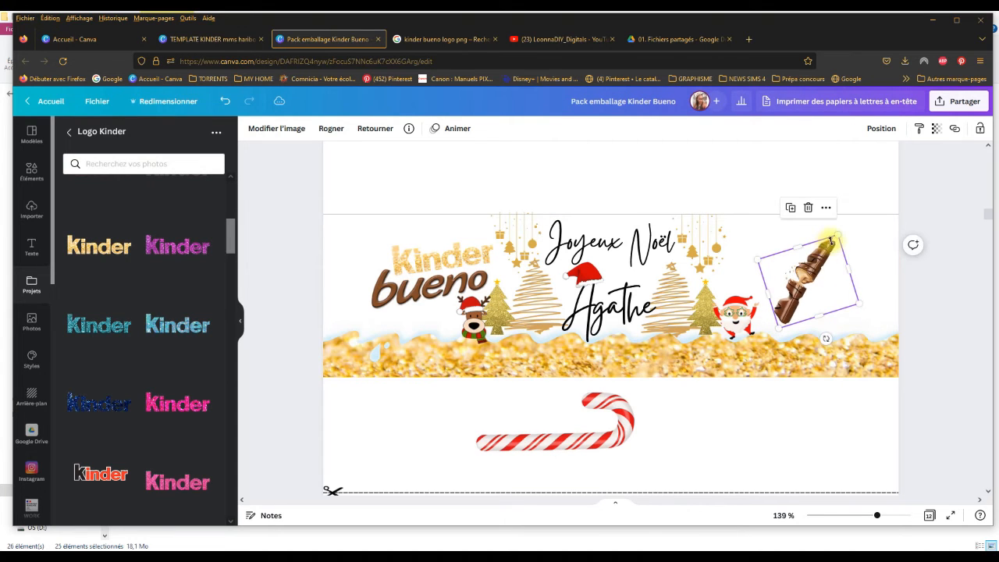
left_click_drag(837, 236, 855, 209)
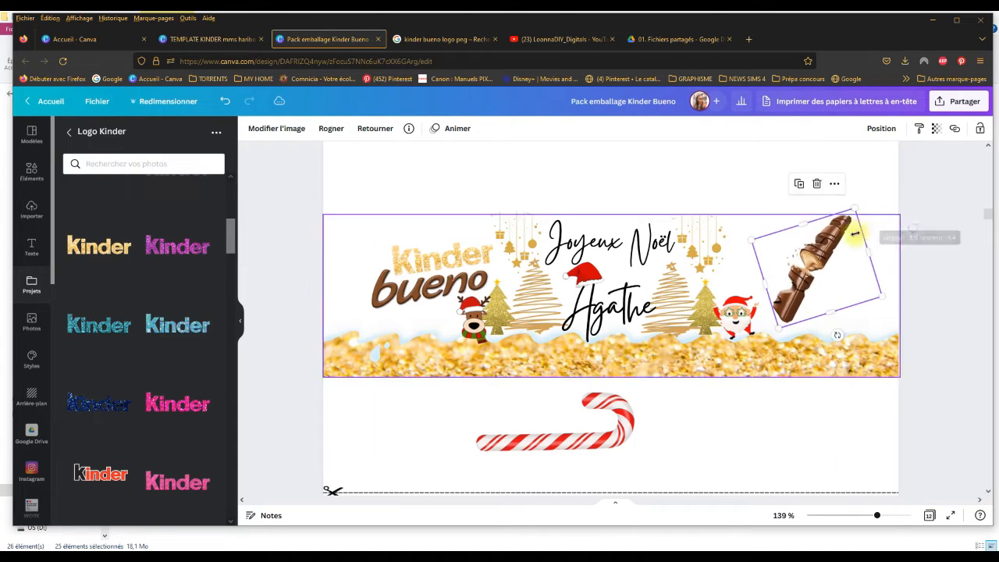
left_click_drag(837, 336, 832, 368)
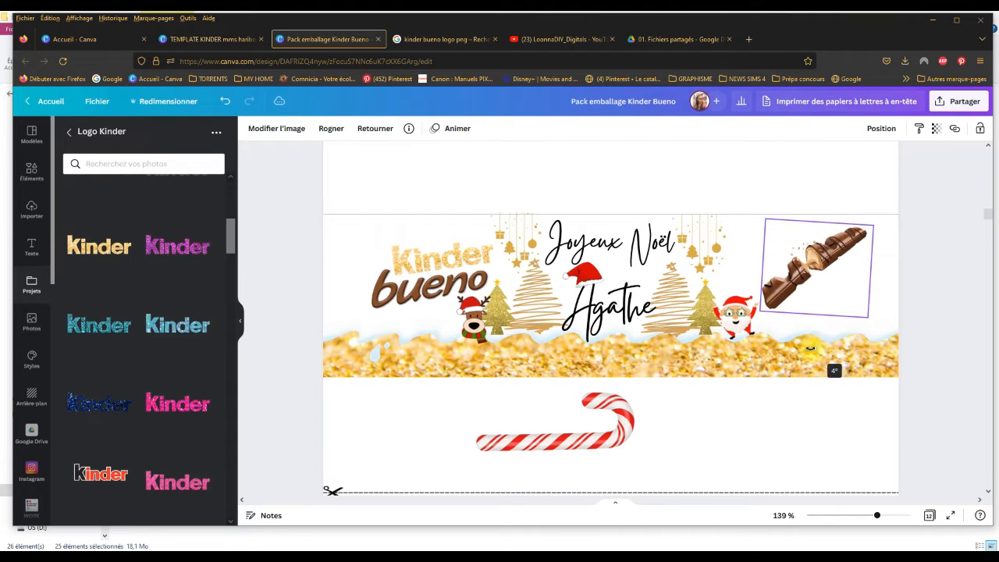
left_click_drag(790, 282, 755, 288)
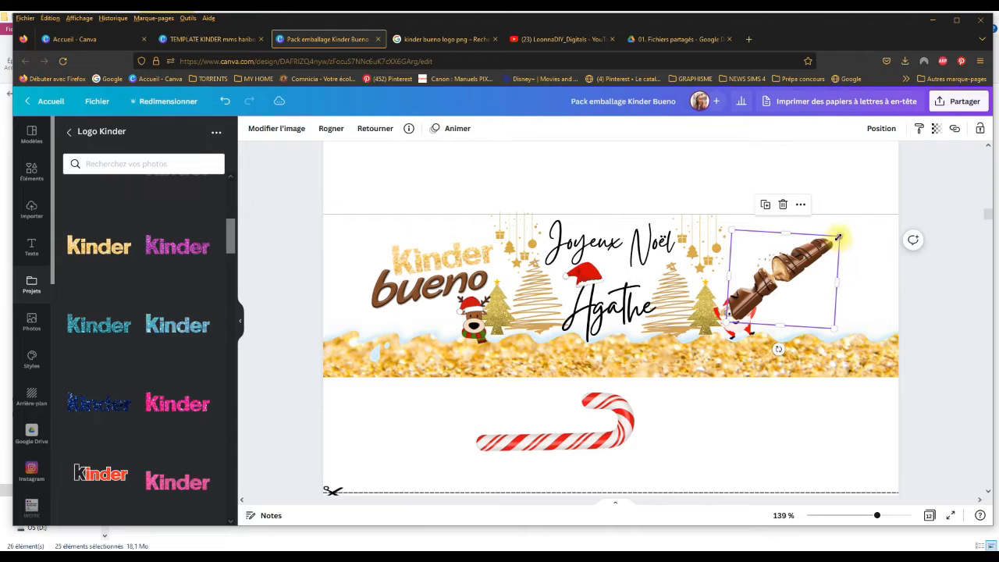
left_click_drag(837, 236, 864, 218)
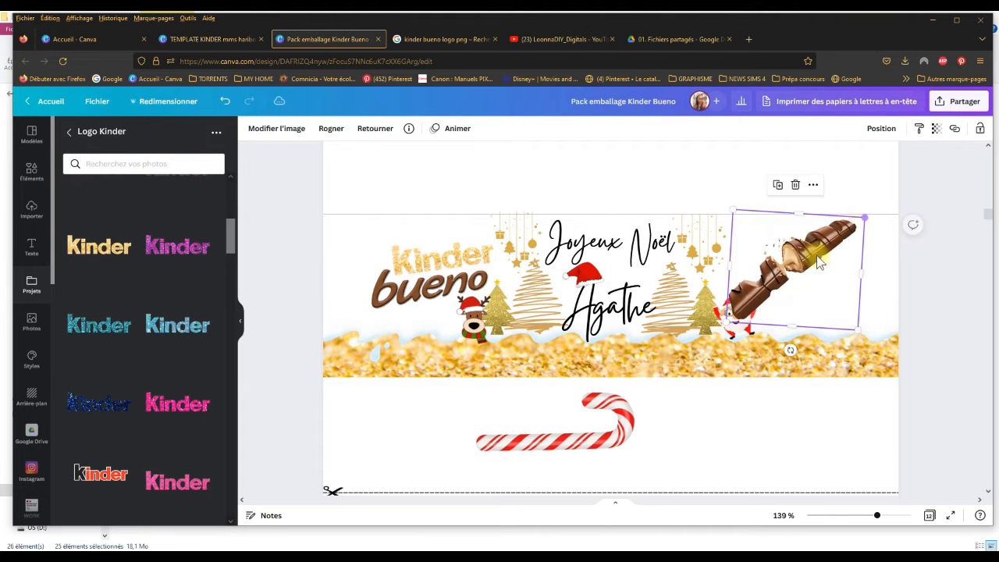
left_click_drag(818, 263, 792, 286)
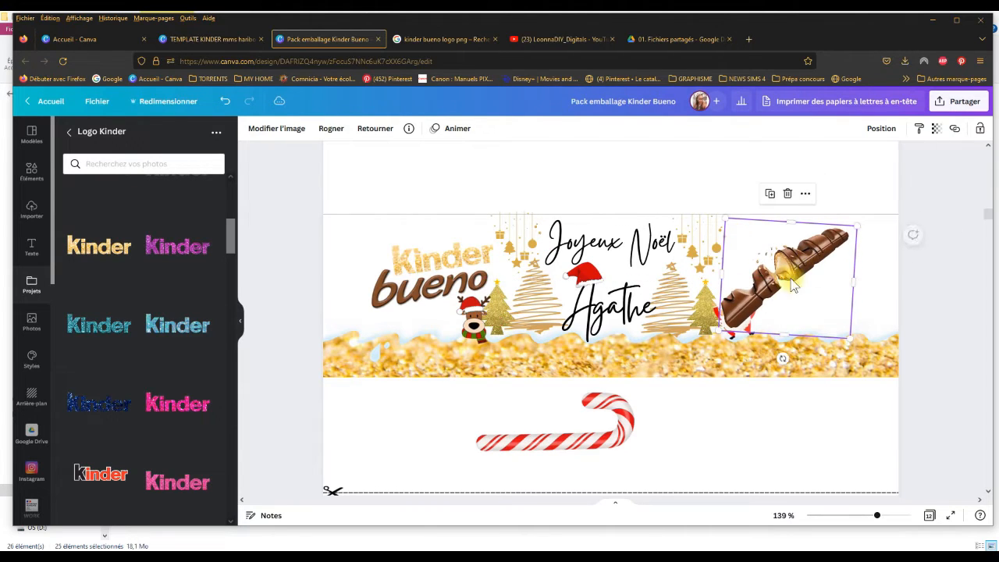
Step: Send the Bueno bar backward so it sits behind the Santa
left_click(883, 129)
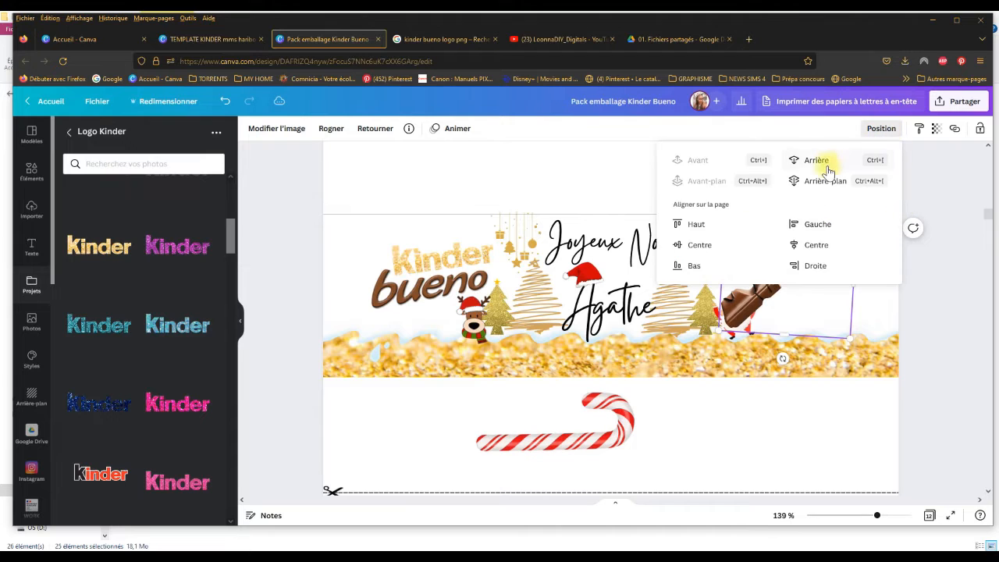
left_click(833, 170)
left_click(937, 345)
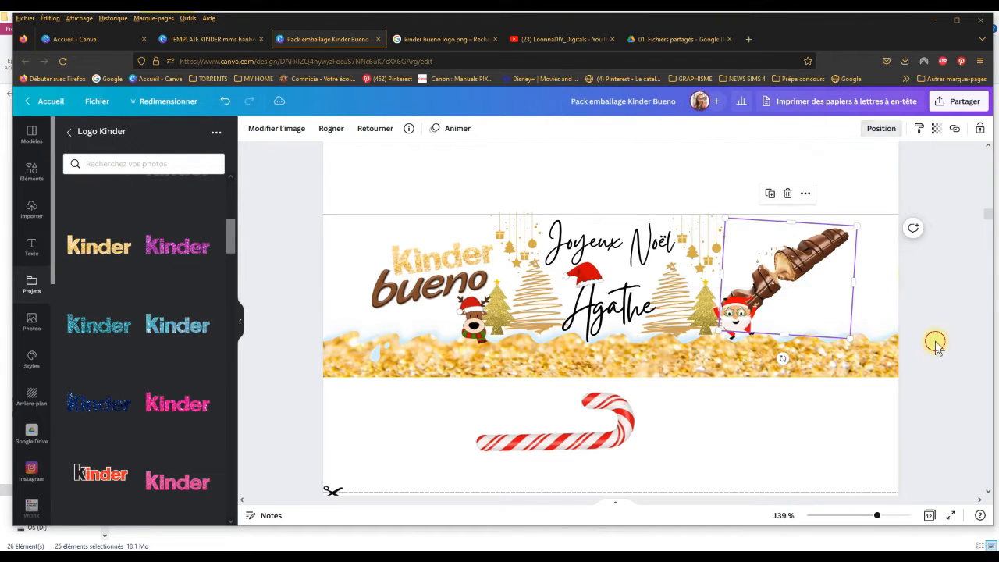
left_click(962, 309)
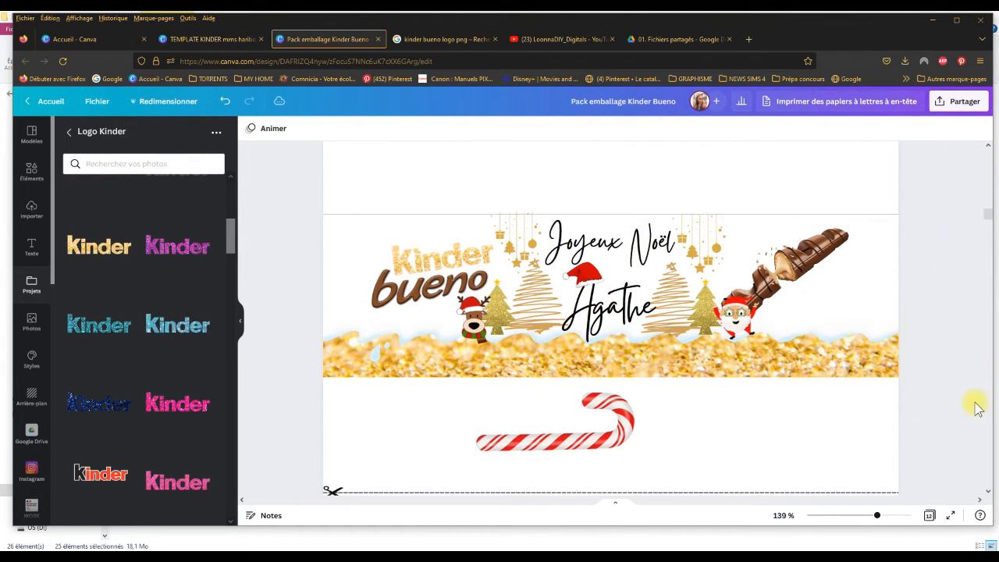
Step: Place a smaller Santa between the first name and the right-hand glitter tree, and move the Bueno bar against that tree
left_click_drag(735, 314, 667, 325)
left_click(782, 380)
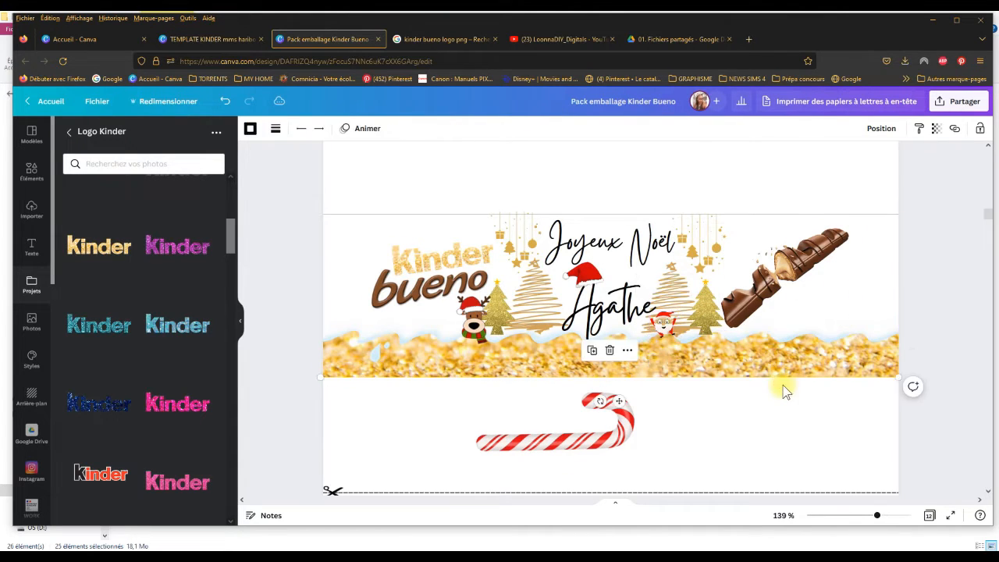
left_click_drag(783, 298, 742, 307)
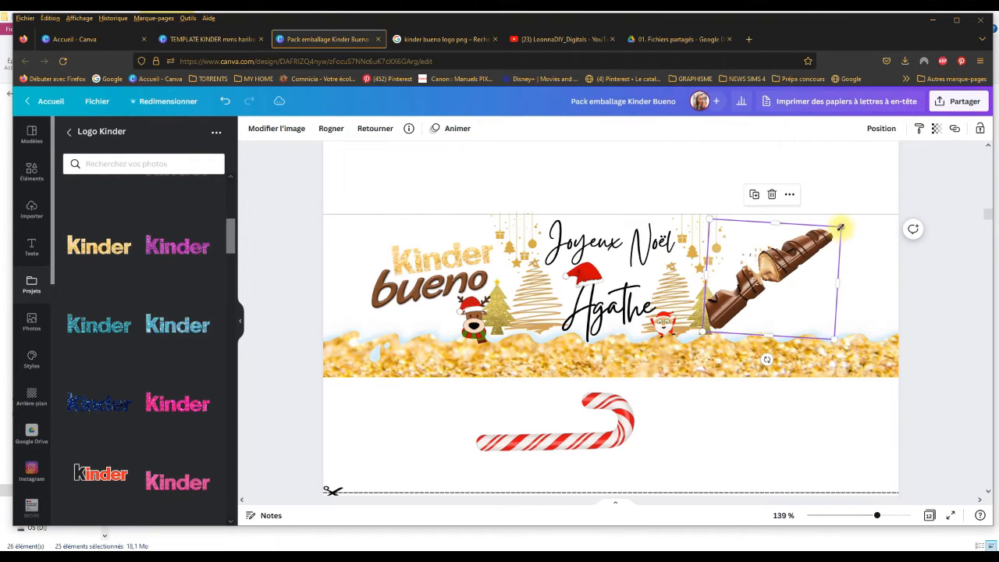
mouse_move(840, 227)
left_mouse_down()
mouse_move(868, 208)
mouse_move(854, 227)
mouse_move(865, 222)
mouse_move(877, 205)
mouse_move(844, 236)
left_mouse_up()
left_click_drag(787, 263, 785, 269)
left_click_drag(785, 267, 785, 267)
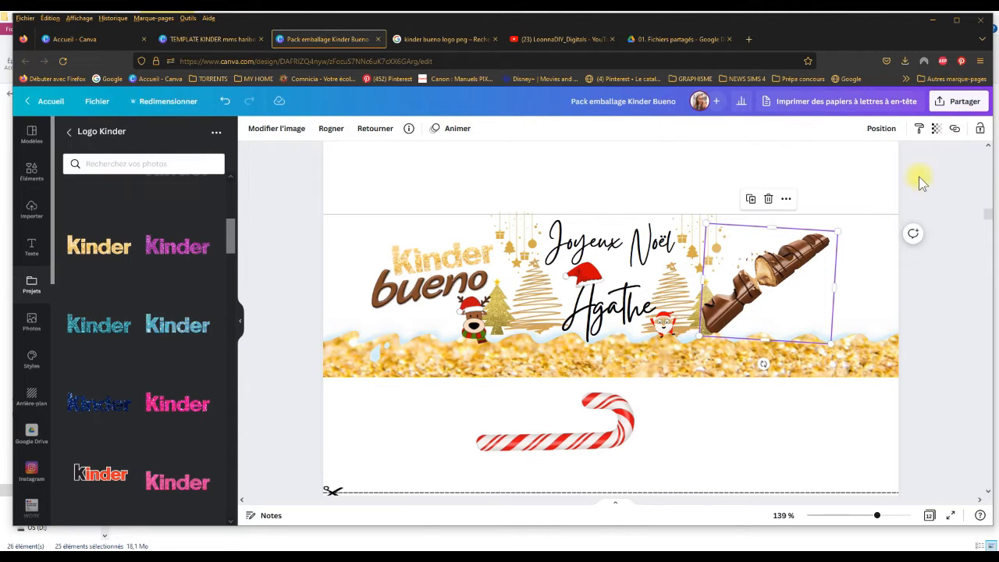
Step: Send the Bueno bar backward behind the right-hand glitter tree and slightly adjust its size
left_click(882, 129)
left_click(812, 160)
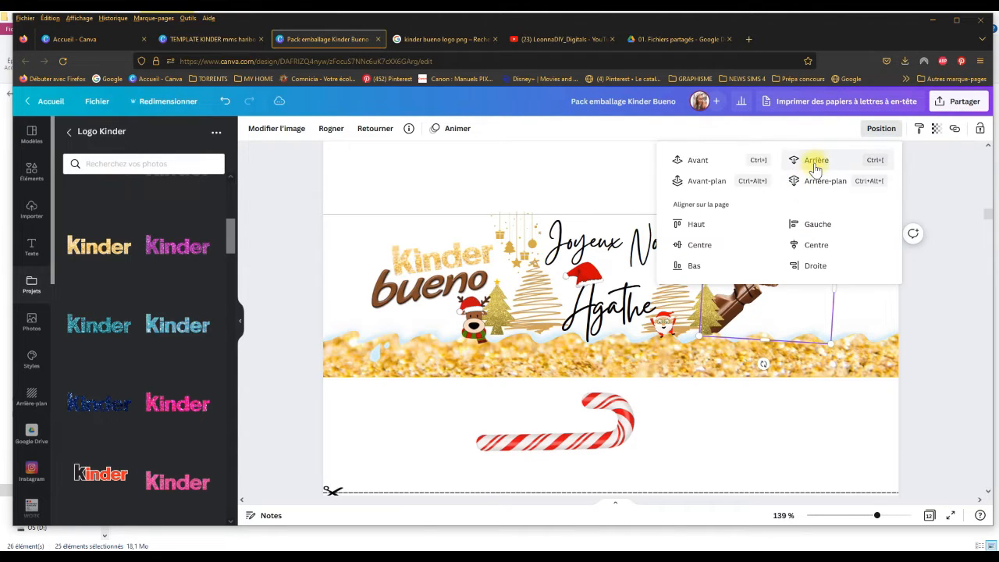
left_click(934, 367)
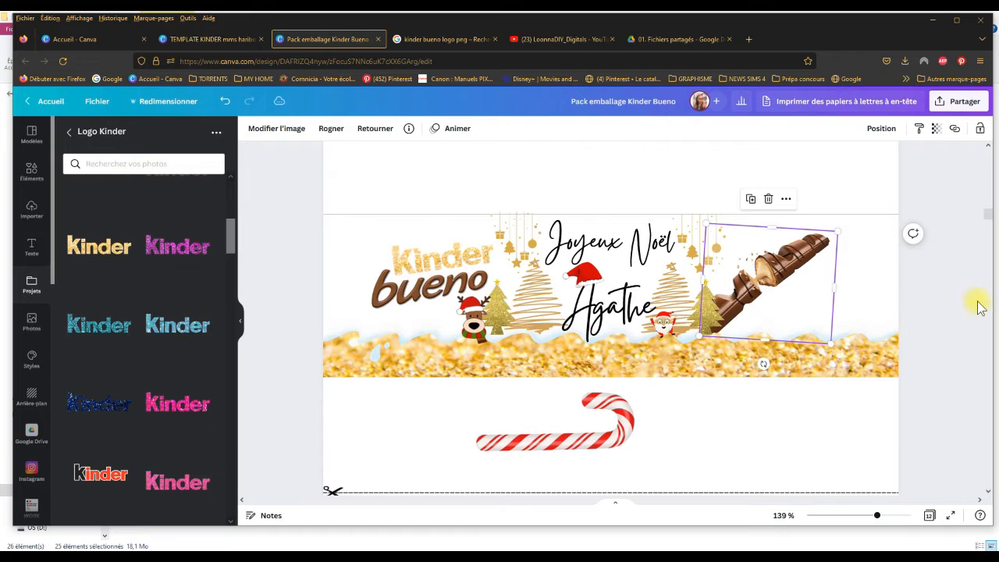
left_click(981, 307)
left_click(809, 254)
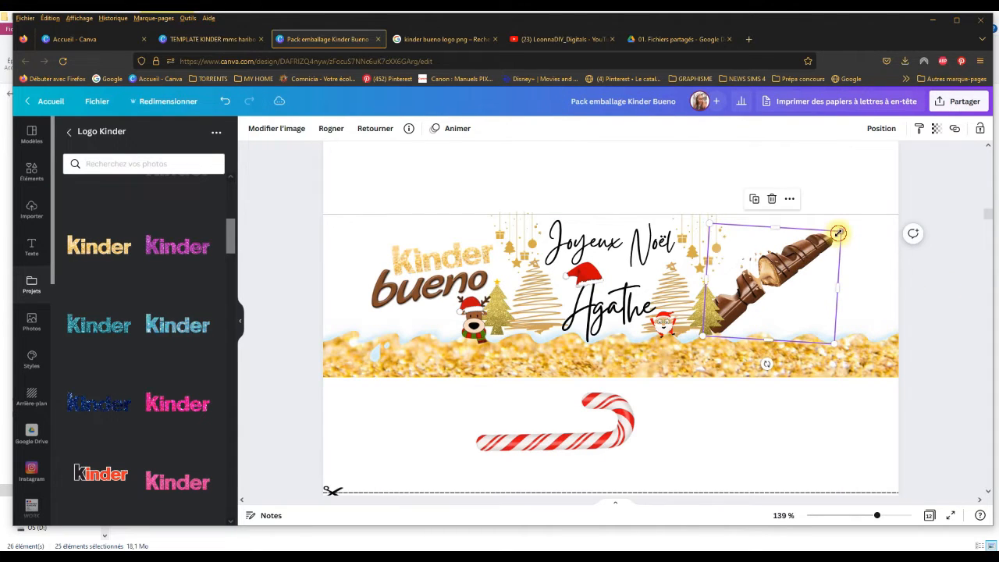
left_click_drag(839, 234, 848, 227)
Step: Shrink the candy cane, rotate it nearly upright, and place it over the upper half of the Bueno bar
left_click(591, 432)
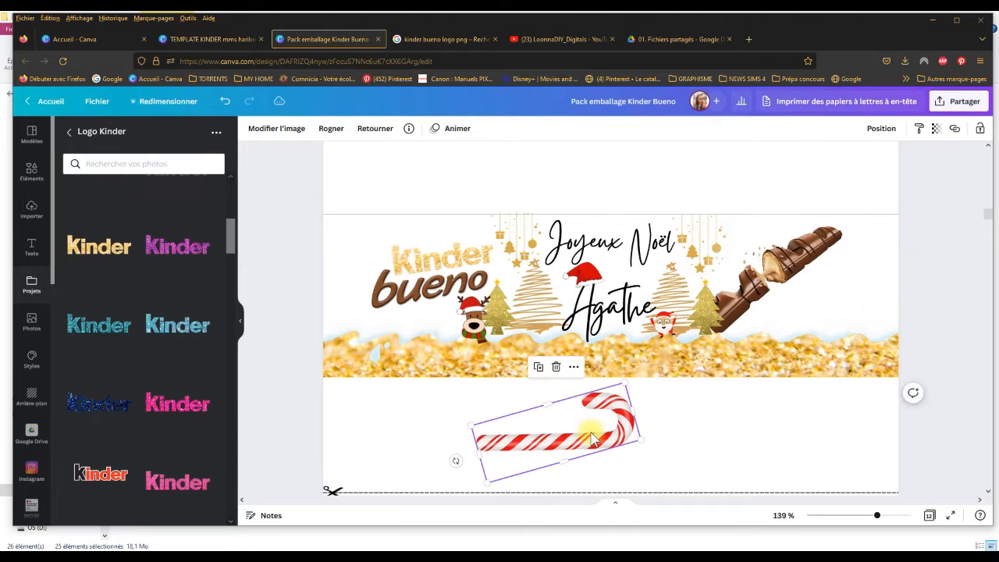
left_click_drag(639, 440, 542, 429)
left_click_drag(456, 455, 562, 480)
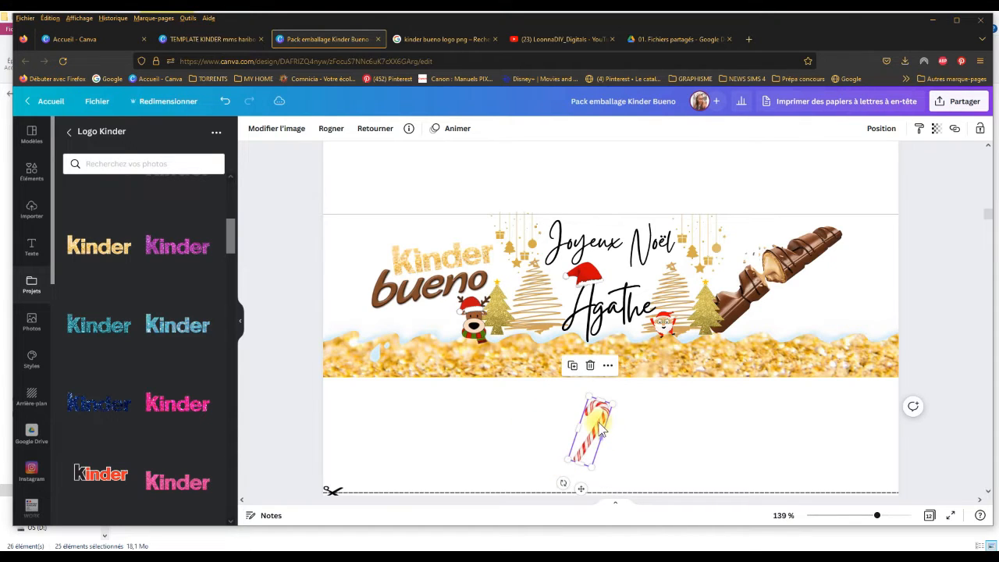
left_click_drag(600, 428, 808, 255)
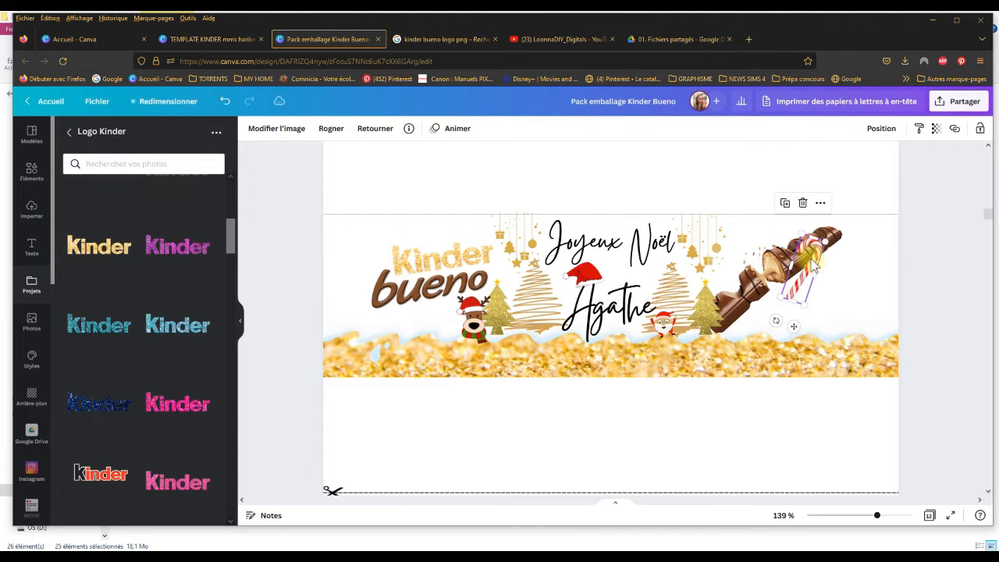
Step: Find a candy cane with holly and a red bow among the candycane elements and add it to the page
left_click(36, 212)
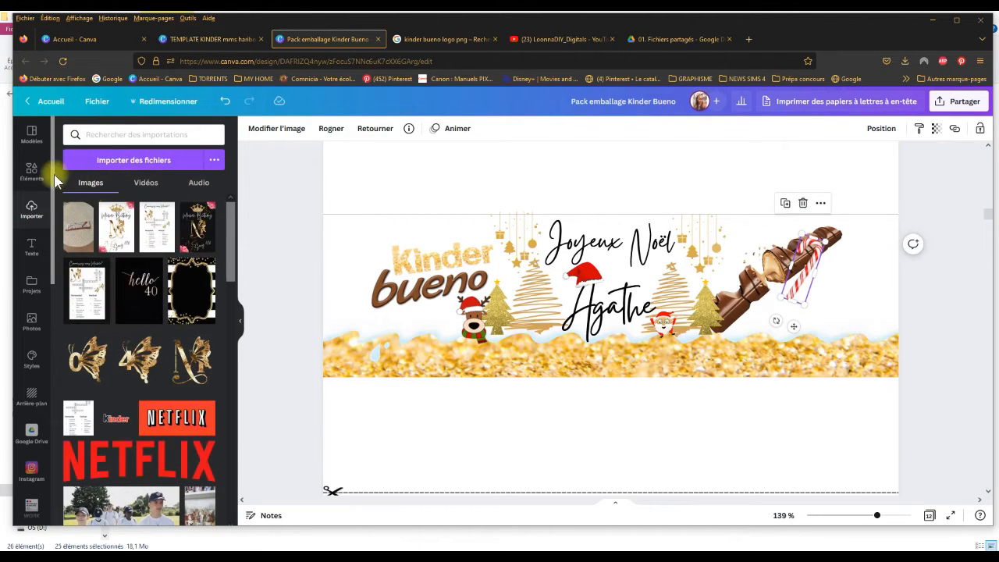
left_click(35, 172)
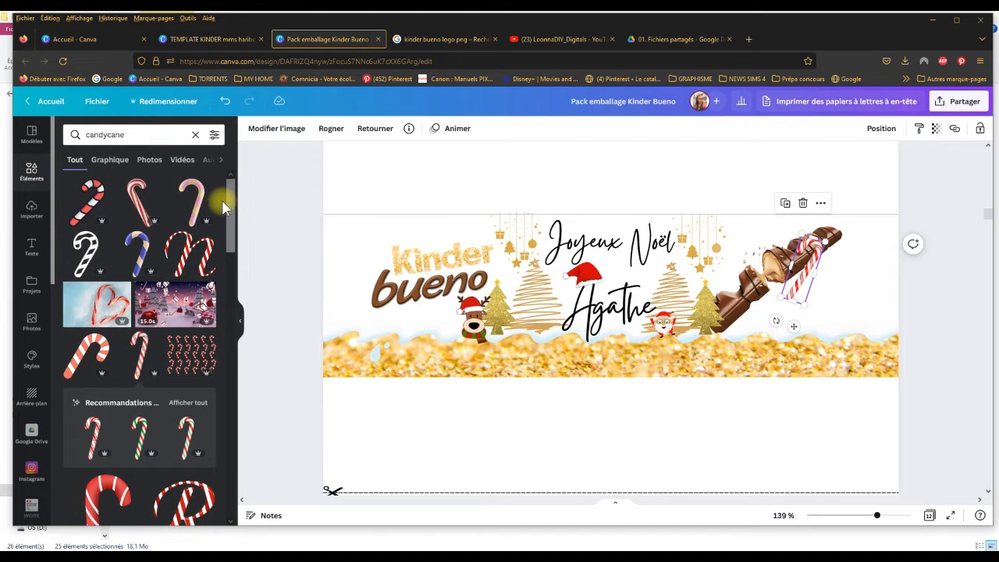
left_click_drag(229, 204, 269, 328)
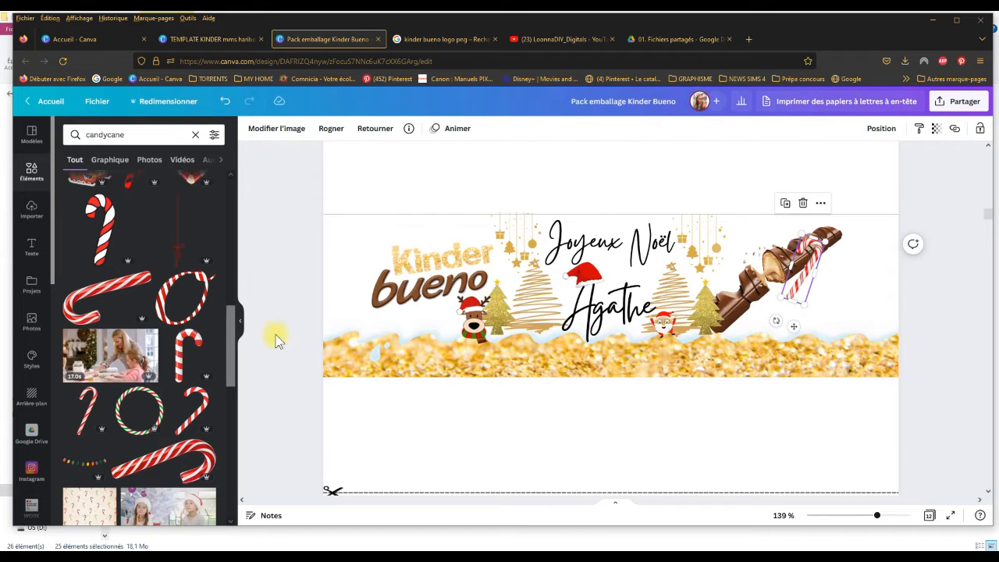
left_click_drag(228, 322, 266, 486)
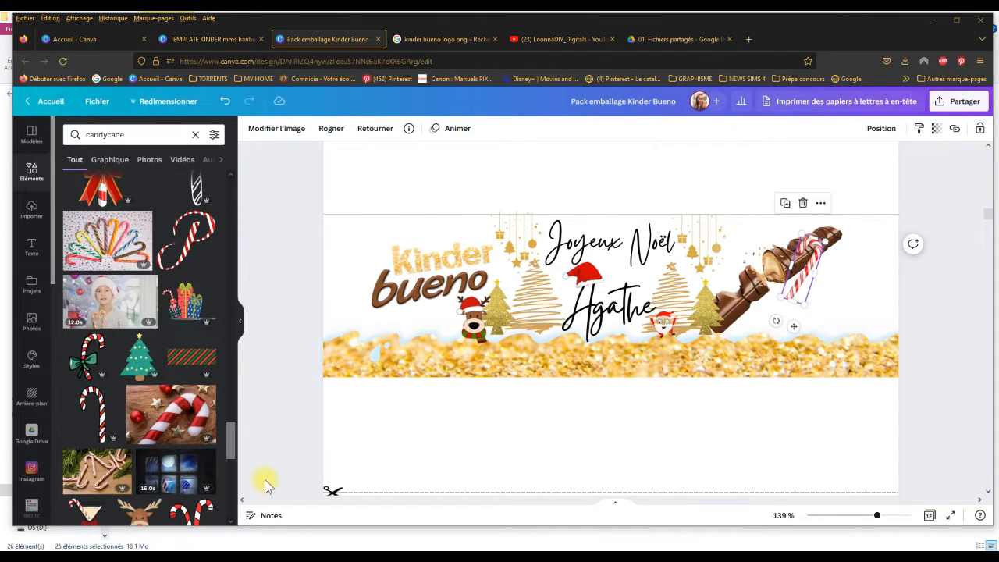
left_click_drag(237, 443, 233, 428)
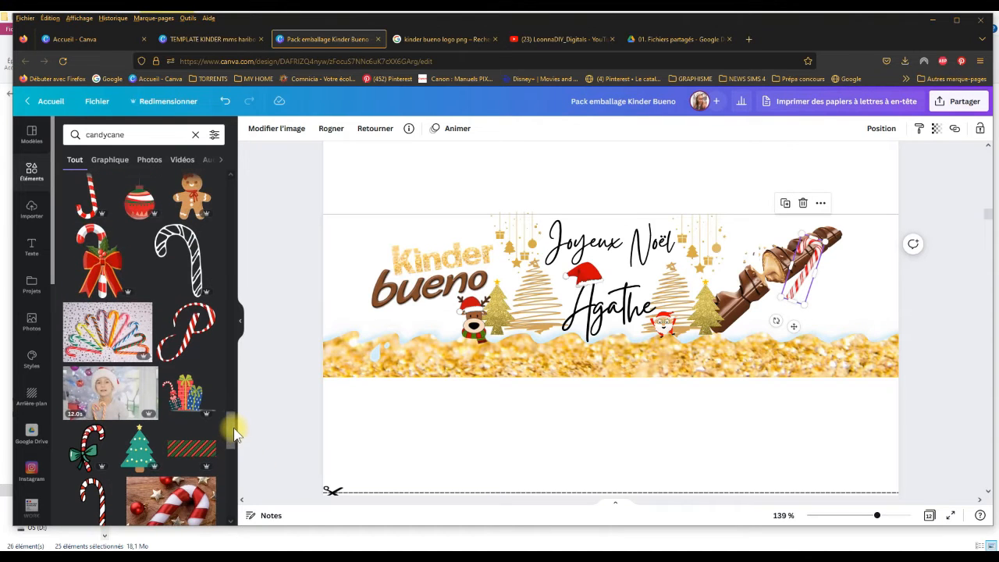
left_click(100, 268)
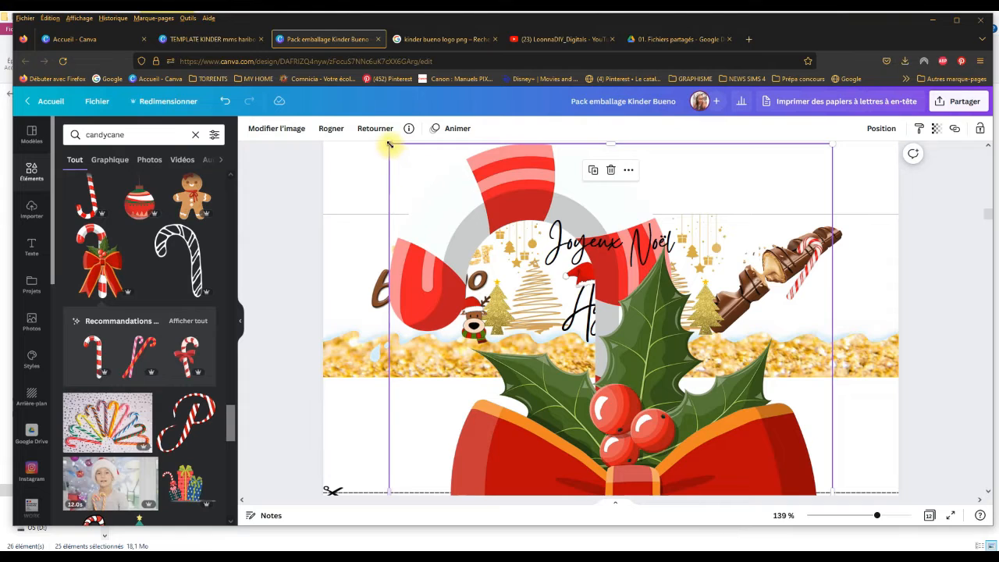
Step: Shrink the bow-decorated candy cane to a small graphic and place it below the gold wave, under the Bueno bar
left_click_drag(389, 144, 676, 408)
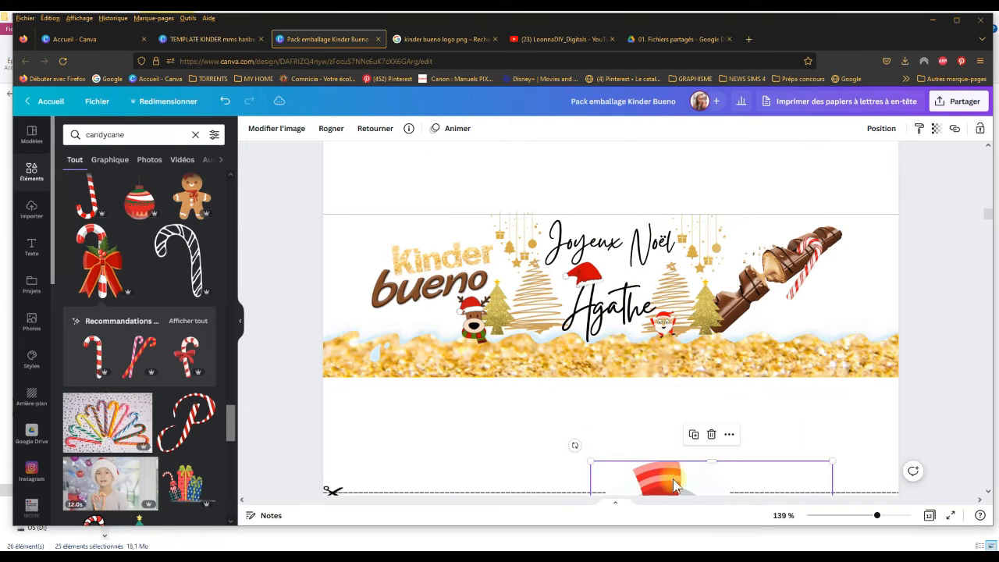
left_click_drag(669, 456, 439, 166)
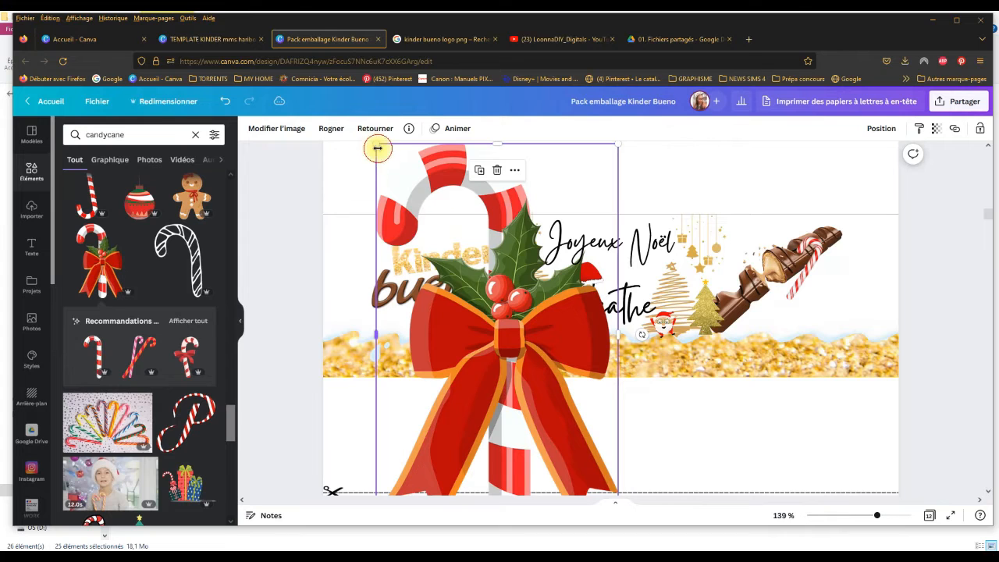
left_click_drag(375, 146, 578, 403)
left_click_drag(597, 480, 745, 434)
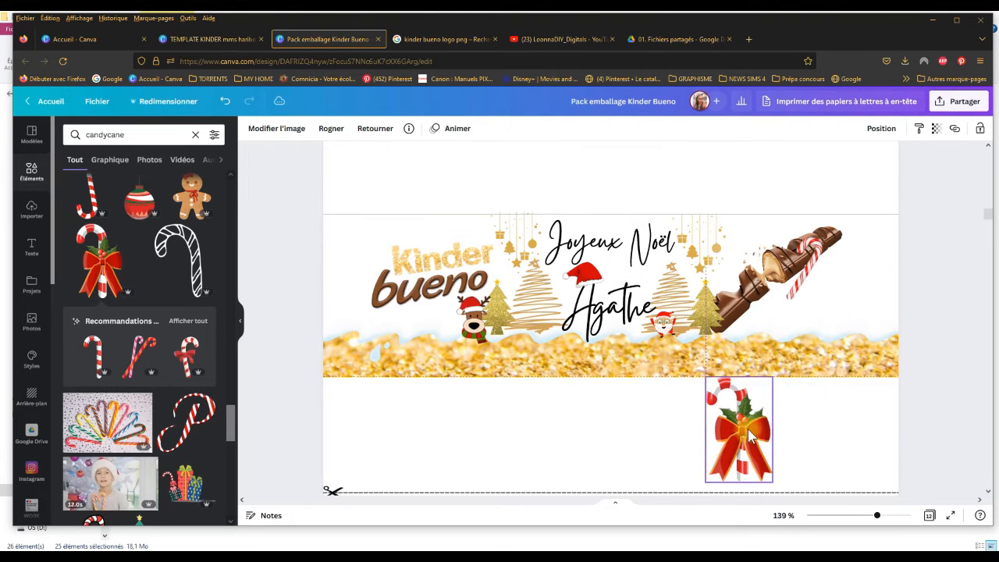
Step: Delete the plain candy cane from the Bueno bar and shift the bow-decorated one across the blank area below the wrapper
left_click(800, 292)
key("Delete")
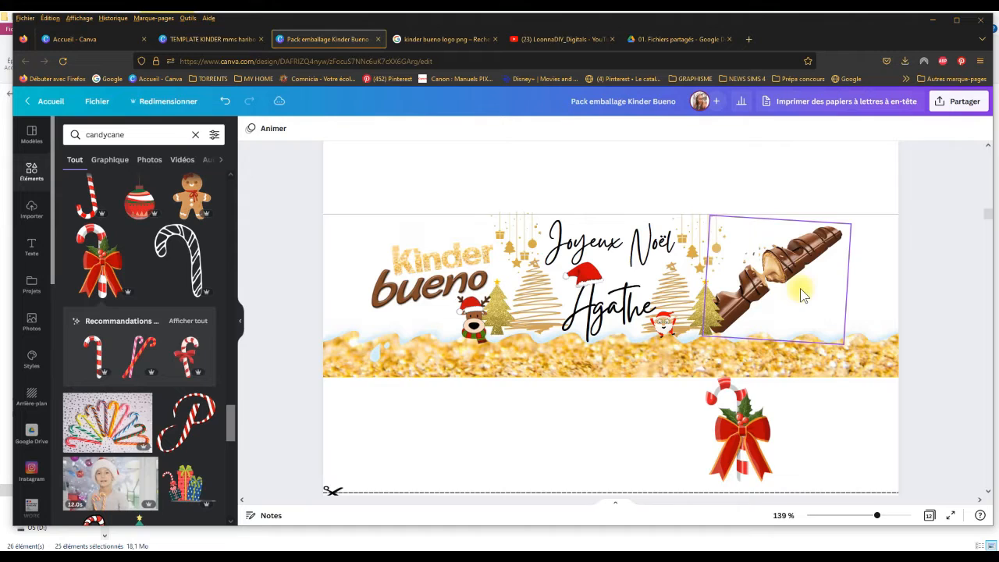
left_click(589, 442)
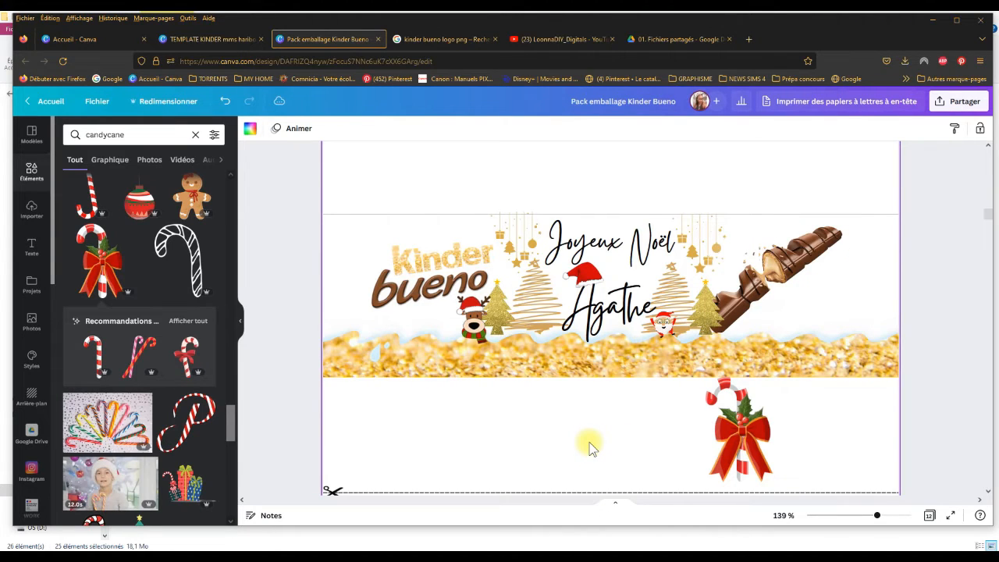
left_click_drag(733, 451, 650, 467)
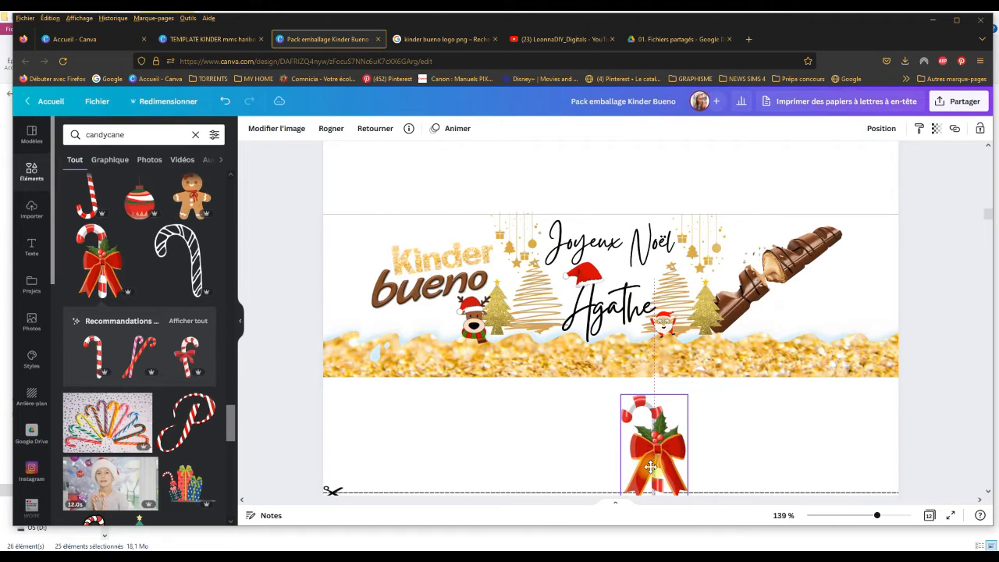
left_click_drag(650, 467, 651, 467)
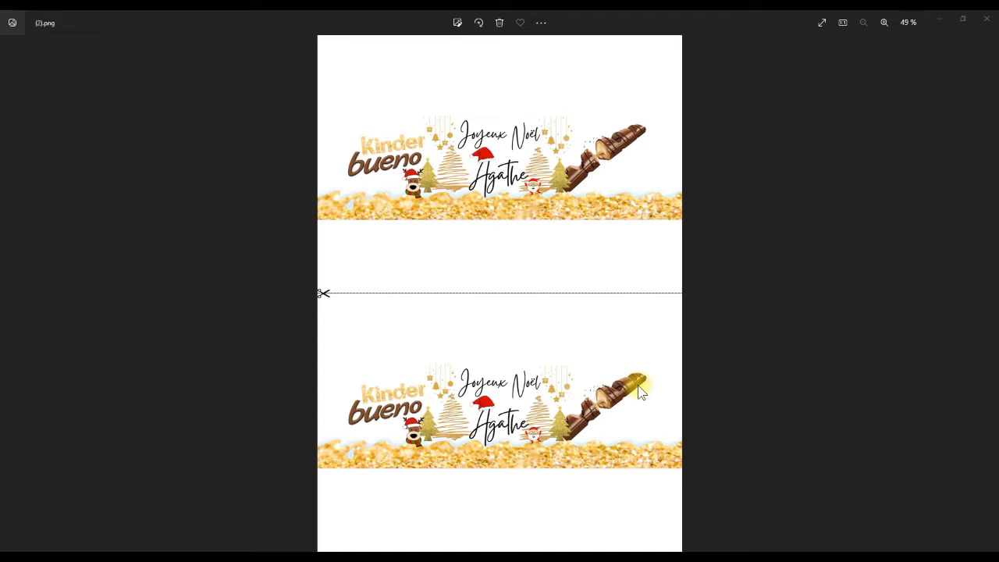
Step: Look through the exported Christmas wrapper images in the photo viewer, comparing their waves, names and graphics
key("Right")
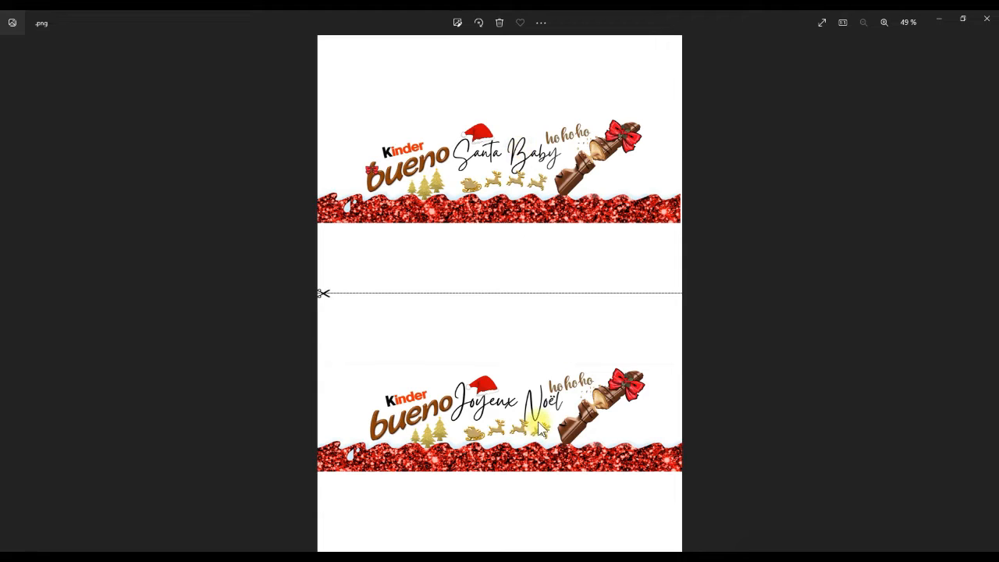
key("Right")
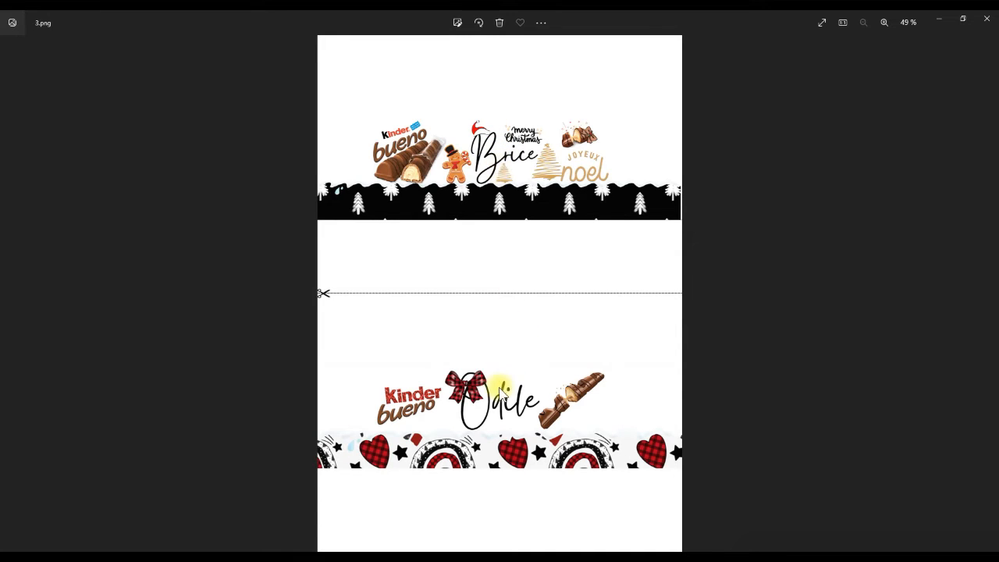
key("Right")
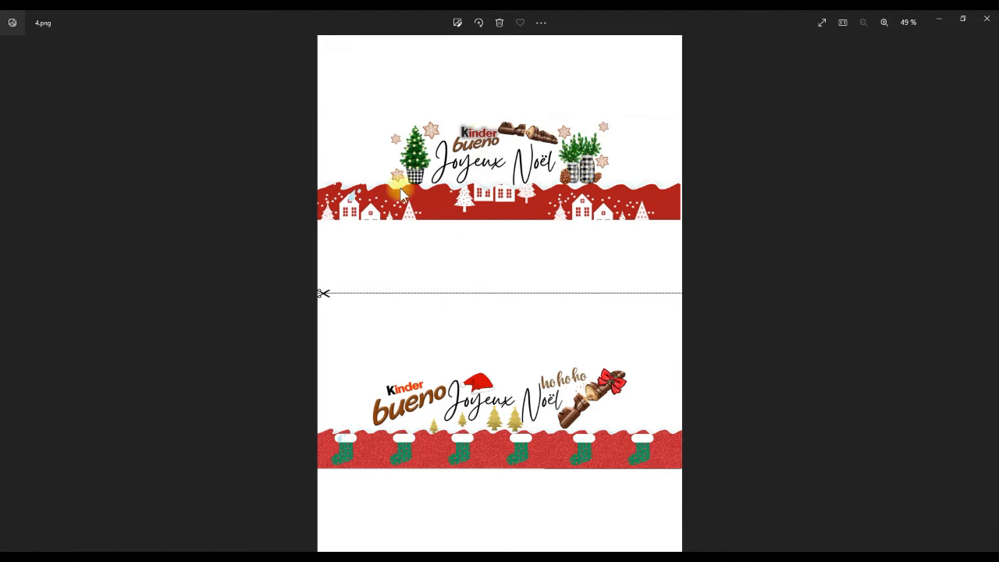
key("Right")
key("Right")
key("Right")
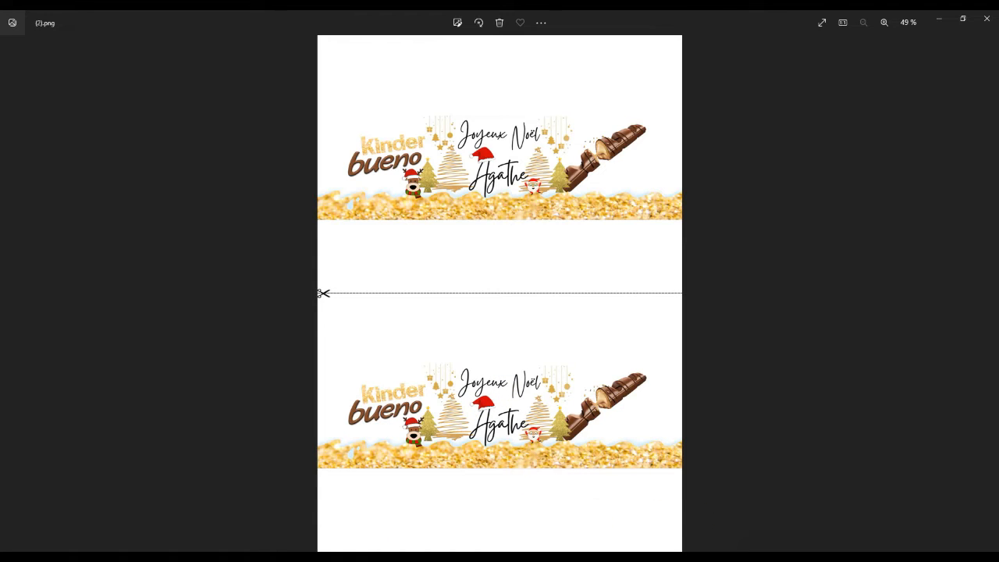
Step: Switch to the Kinder Bueno reference pictures and look through the logo, chocolate bar and wave images
left_click(440, 517)
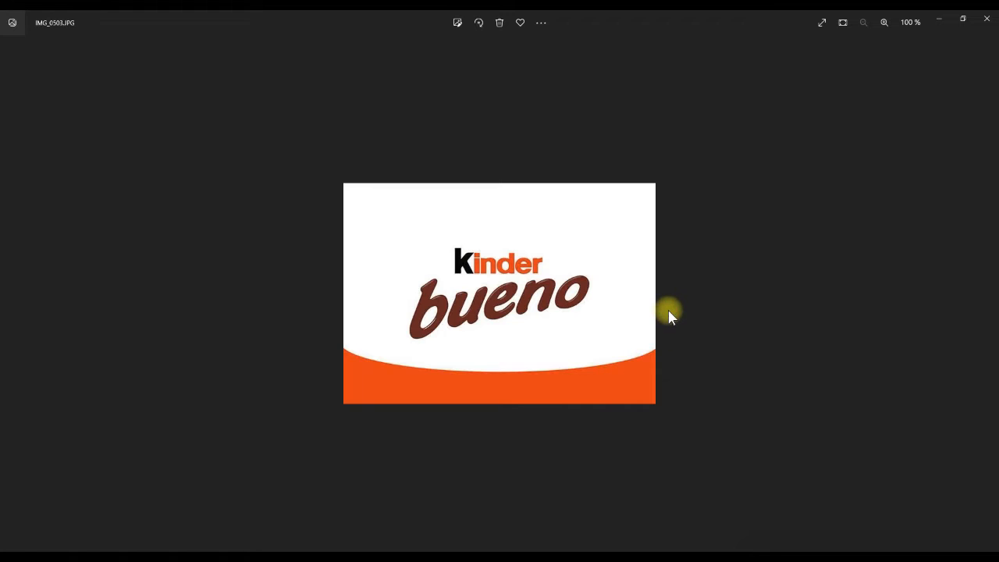
key("Right")
key("Right")
key("Right")
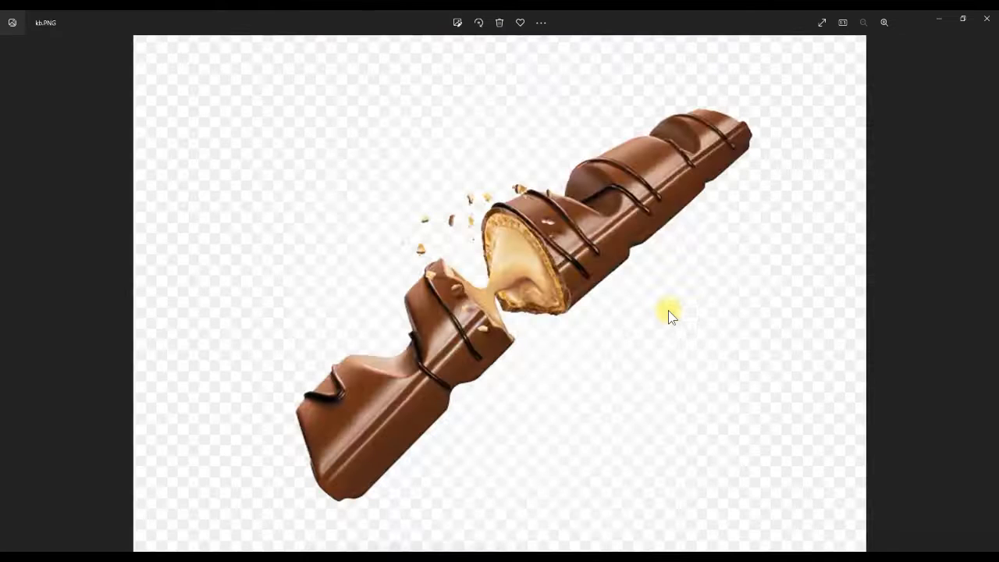
key("Right")
key("Right")
key("Right")
key("Right")
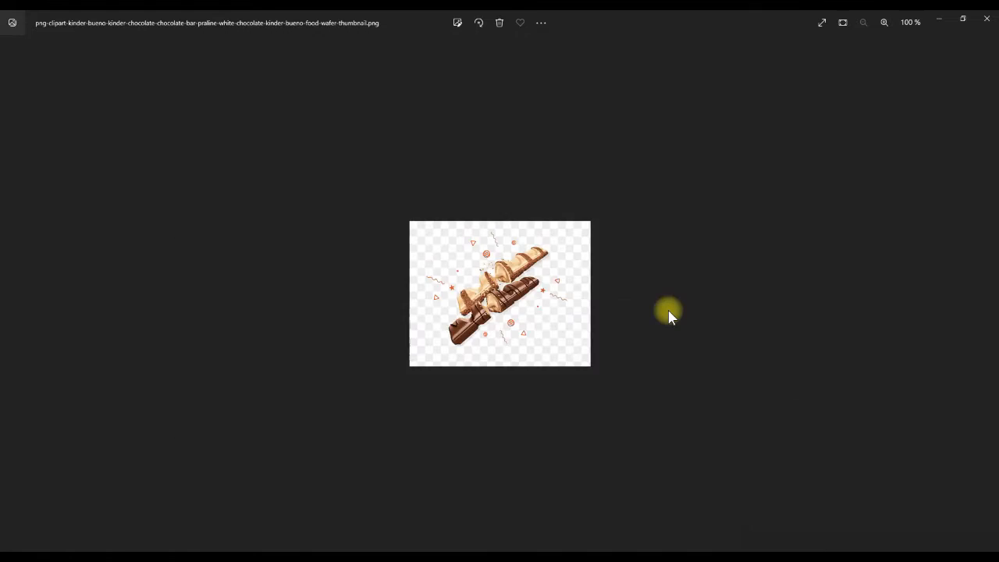
key("Right")
key("Right")
key("Right")
key("Right")
key("Right")
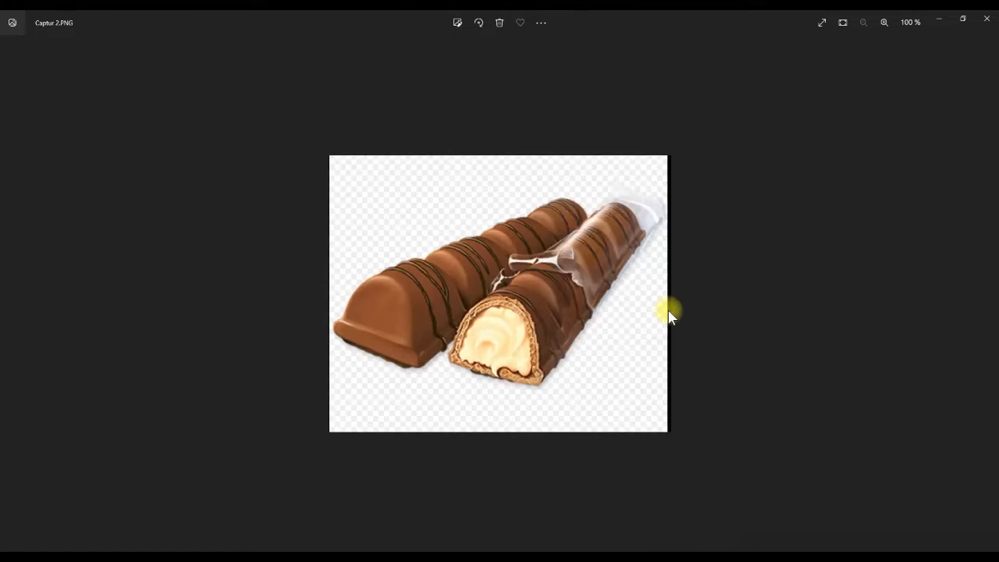
key("Right")
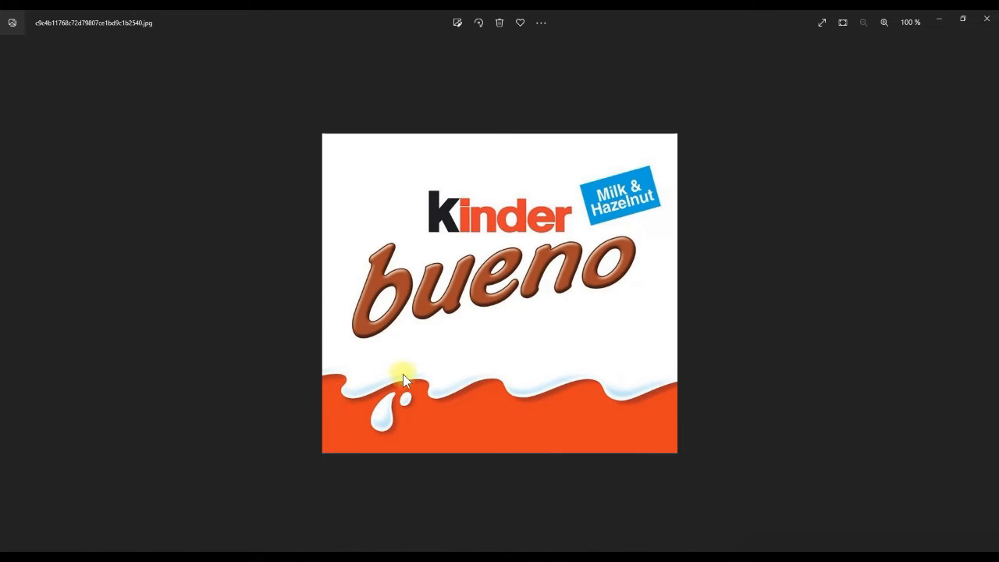
key("Right")
key("Right")
key("Right")
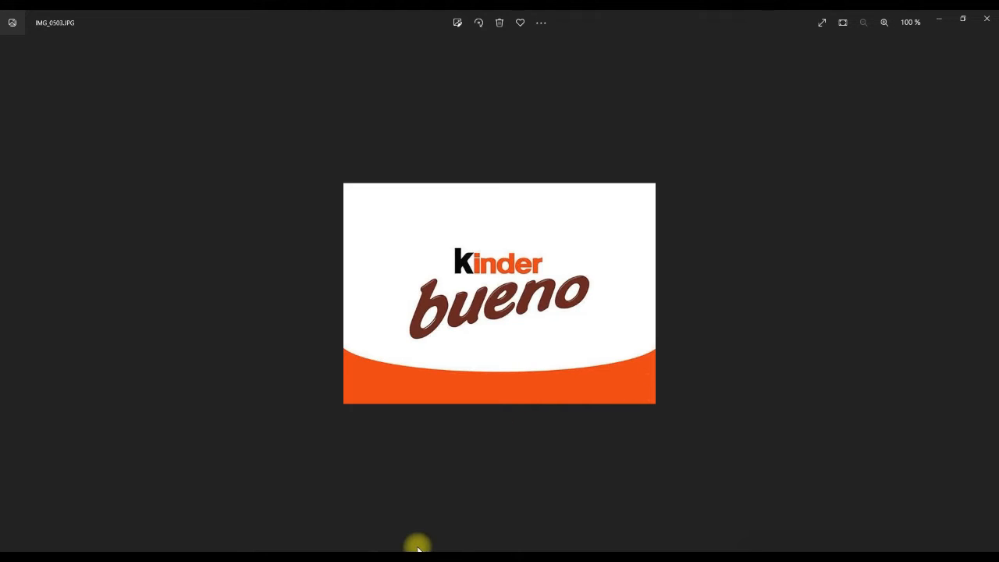
Step: Switch to Canva and examine the gold glitter curve on page 14 and the coloured and glitter curves in the Courbes folder
left_click(343, 558)
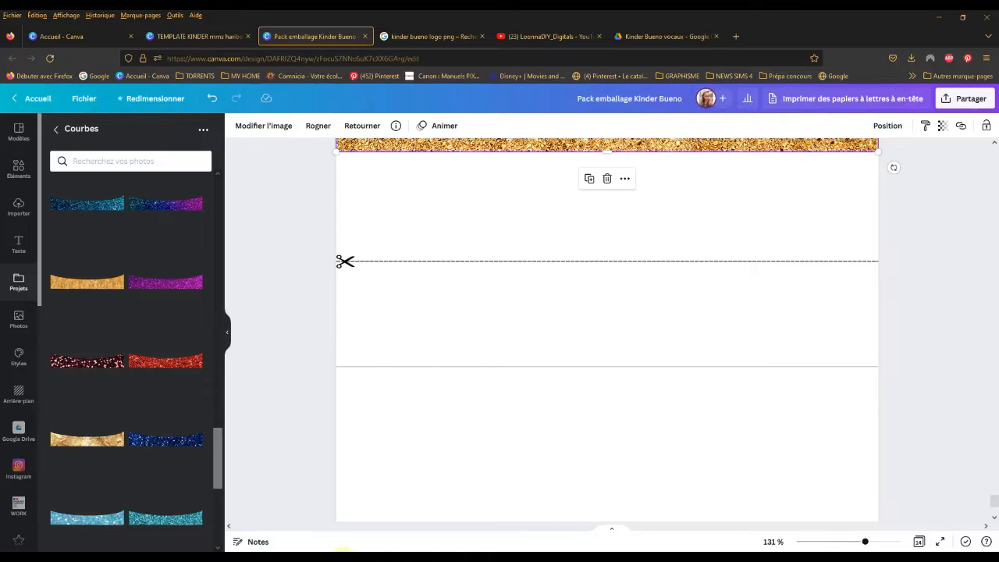
left_click(446, 294)
scroll(463, 265, "up", 7)
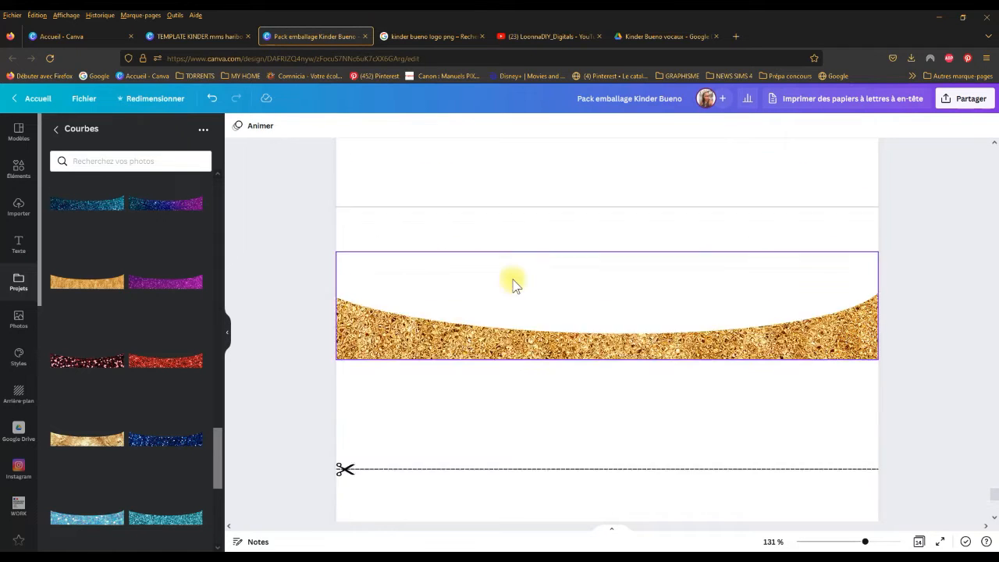
scroll(765, 414, "down", 4)
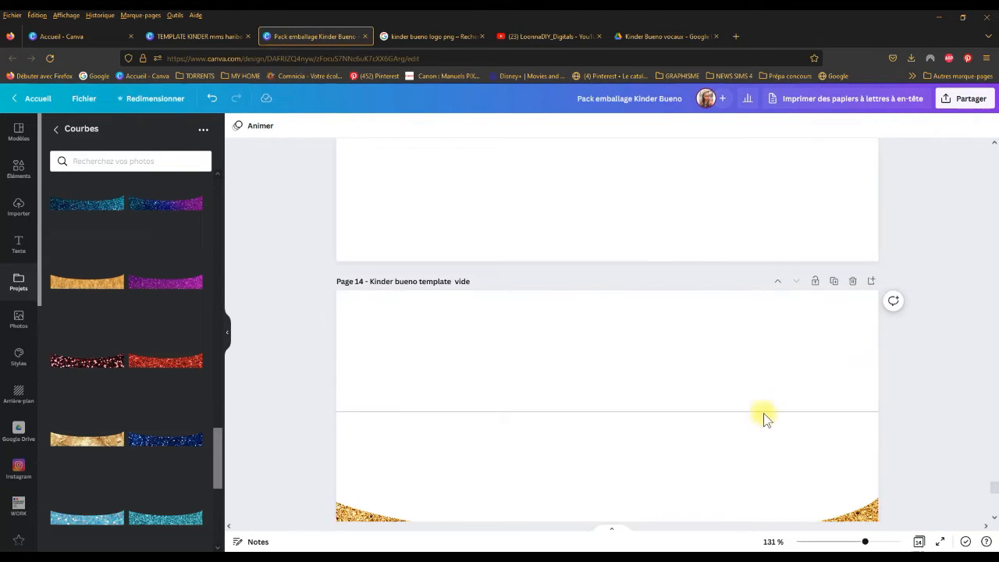
scroll(461, 230, "down", 1)
scroll(467, 286, "down", 3)
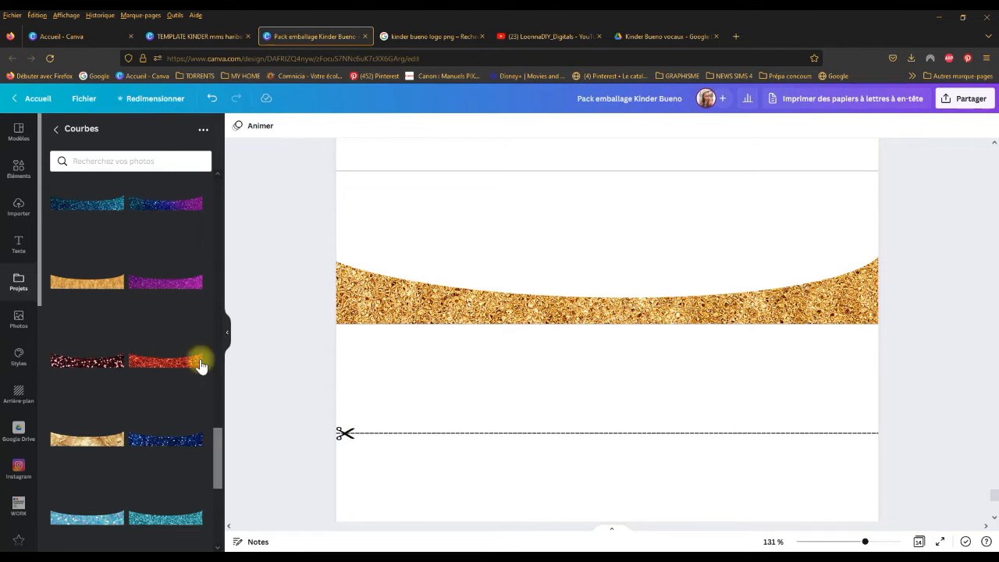
scroll(427, 297, "down", 1)
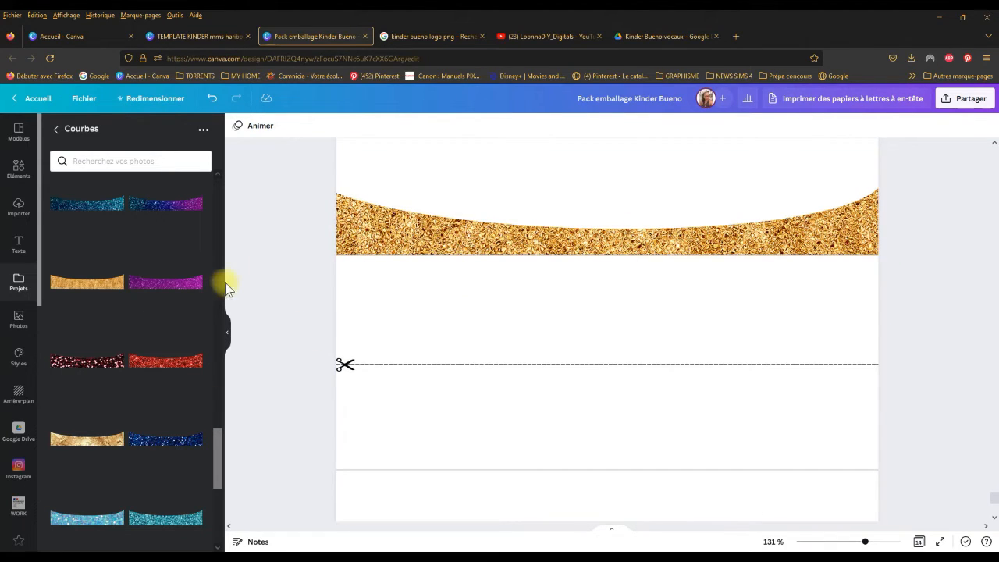
scroll(151, 346, "down", 2)
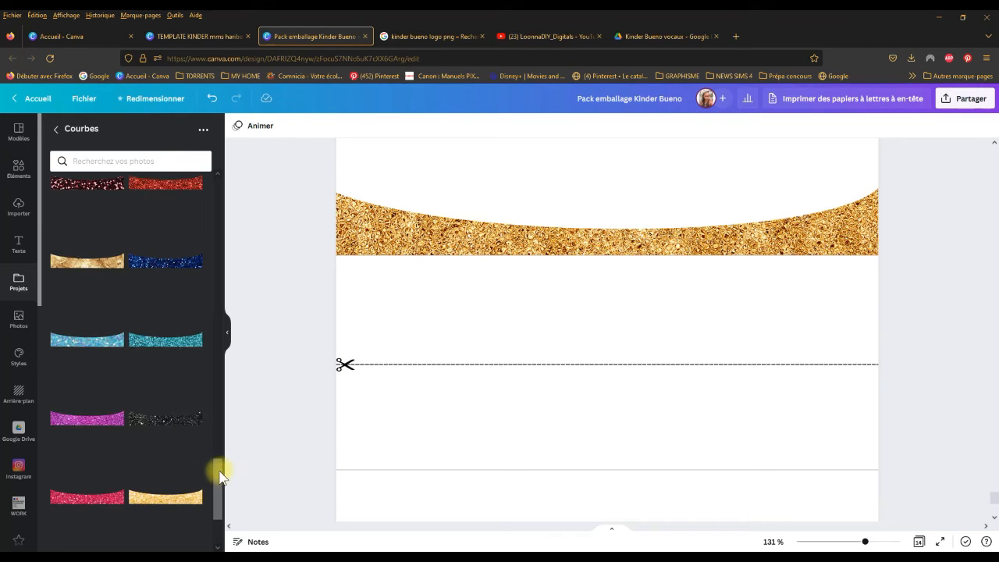
left_click_drag(220, 476, 218, 406)
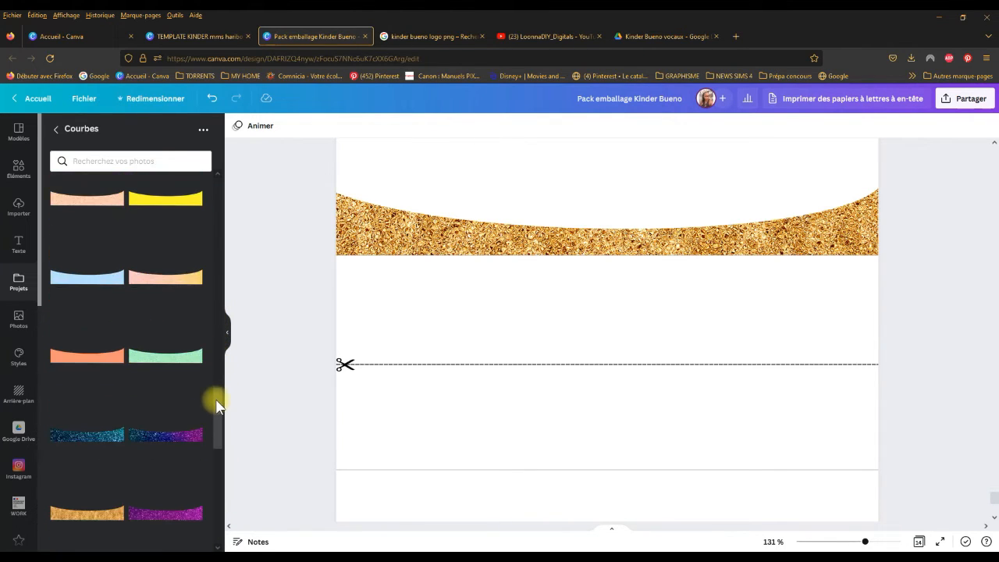
scroll(437, 306, "up", 1)
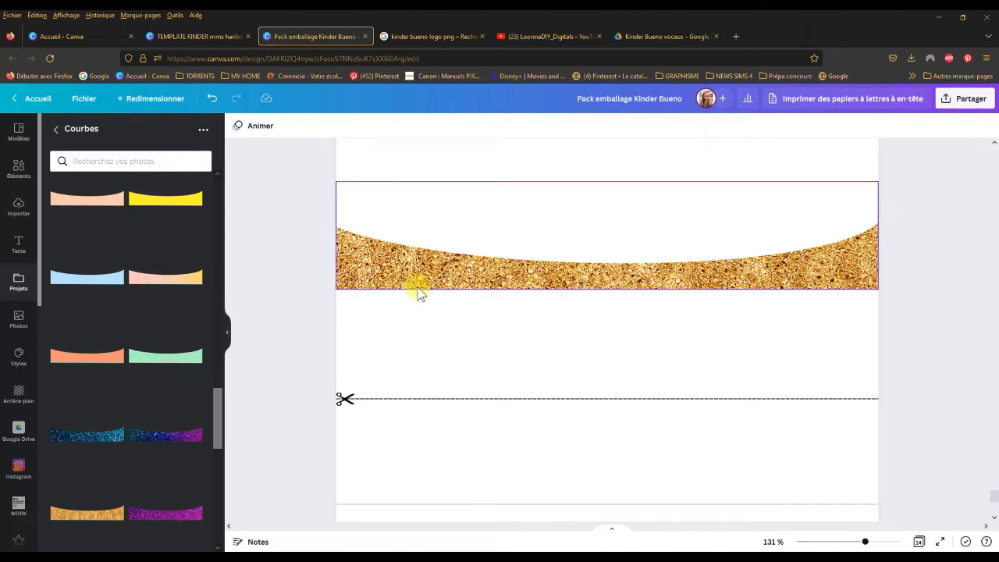
scroll(151, 268, "up", 8)
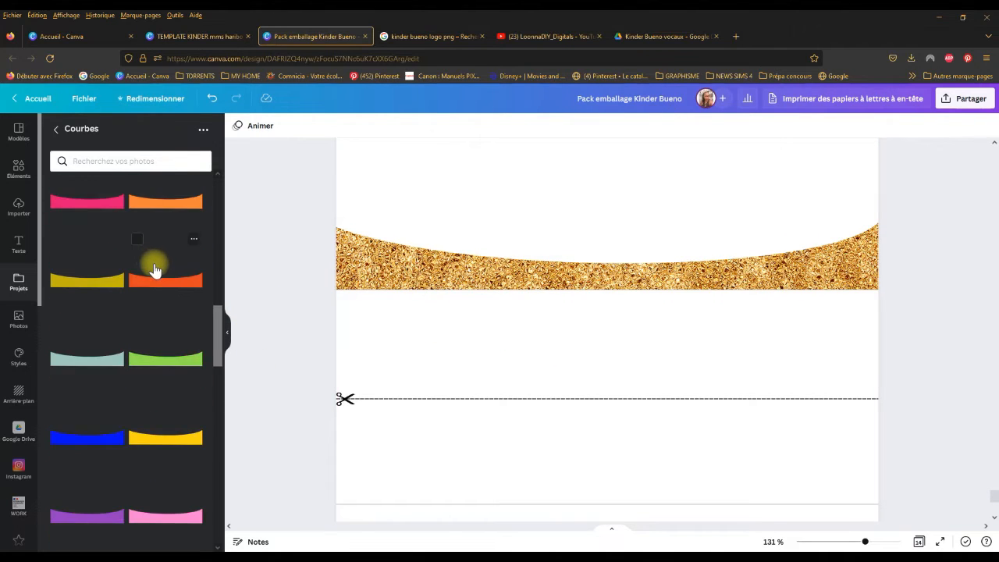
scroll(113, 269, "down", 2)
Step: Add the hot pink curve from the Courbes folder to page 14 and move it down to the lower wrapper
left_click(101, 322)
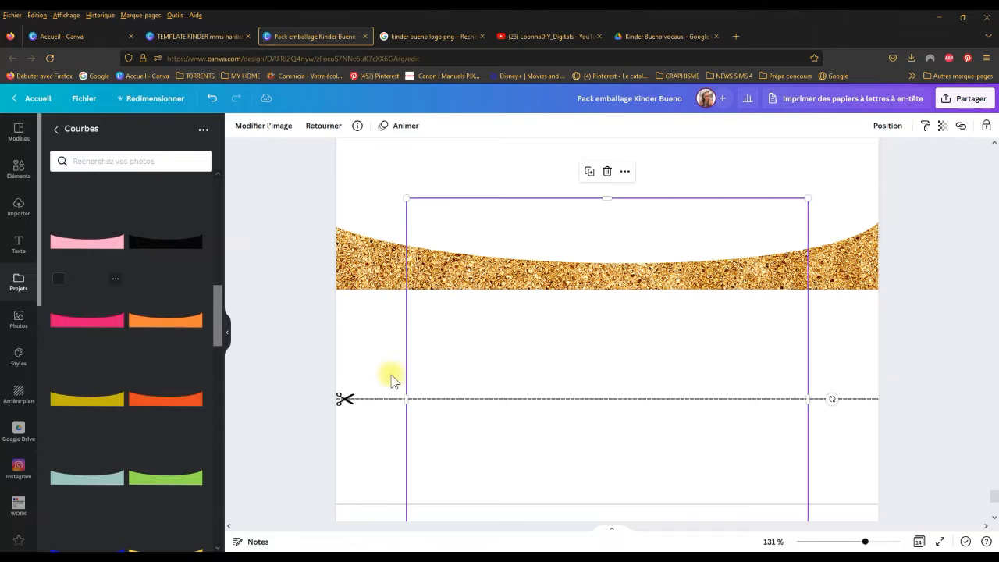
scroll(483, 346, "down", 2)
left_click_drag(527, 330, 518, 431)
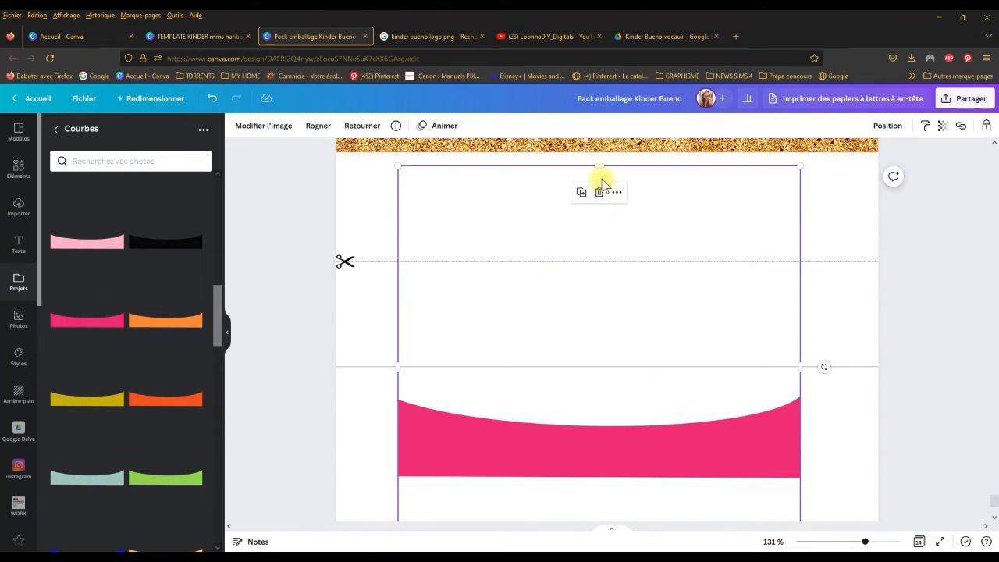
Step: Crop the empty space above and below the pink curve and place it at the lower wrapper's bottom-left corner
left_click_drag(601, 166, 601, 357)
left_click_drag(573, 372, 560, 219)
left_click_drag(587, 415, 566, 318)
left_click_drag(536, 287, 464, 430)
scroll(520, 325, "down", 2)
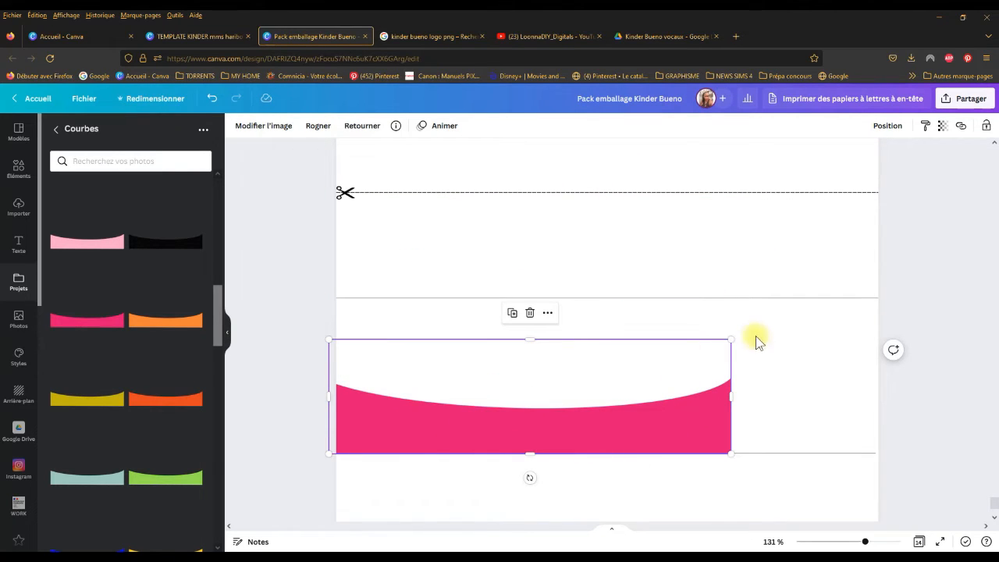
Step: Enlarge the pink curve to the lower wrapper's full width, crop its base and fit its frame to the wrapper's top and side edges
left_click_drag(757, 326, 874, 292)
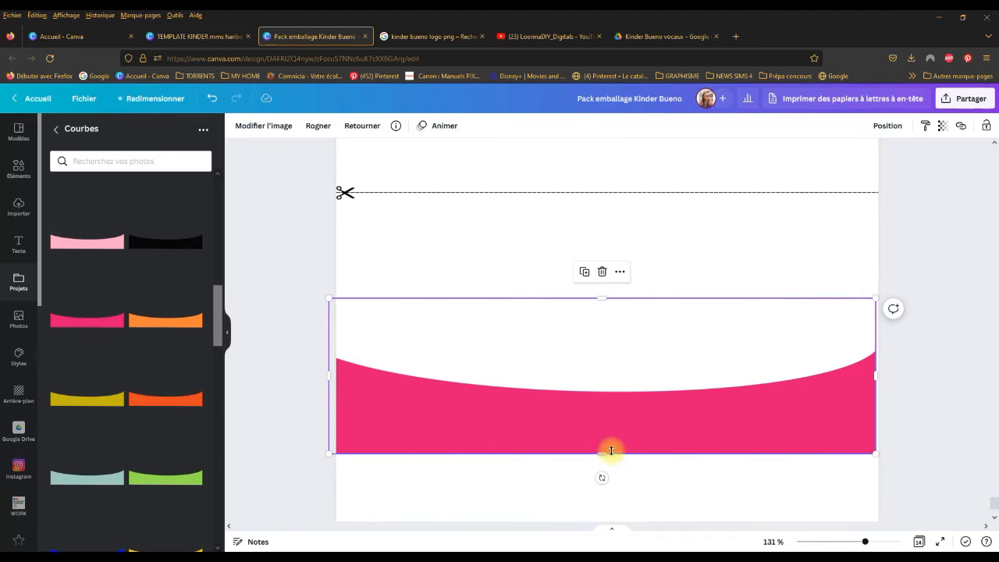
mouse_move(600, 453)
left_mouse_down()
mouse_move(598, 422)
mouse_move(584, 424)
mouse_move(587, 439)
left_mouse_up()
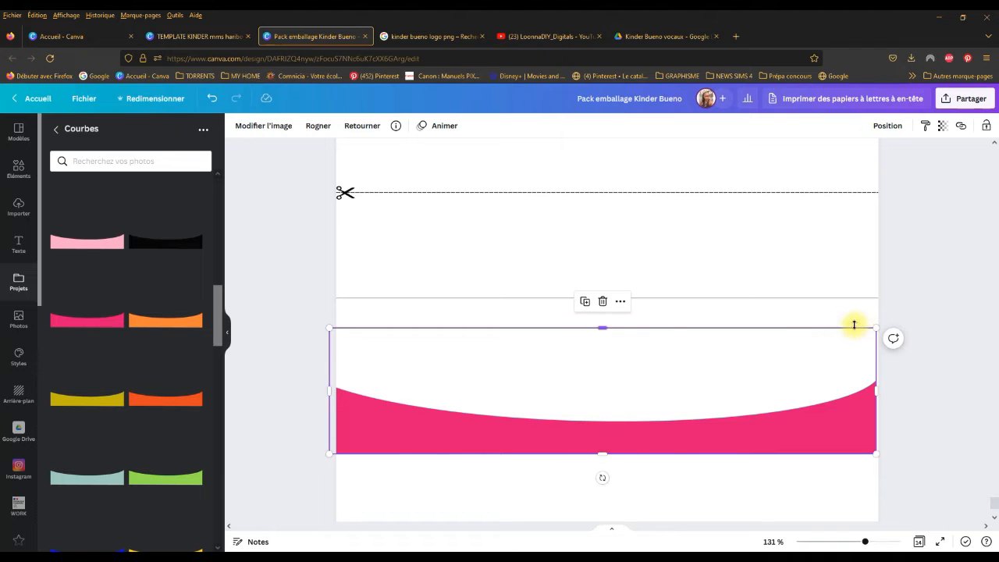
left_click_drag(598, 327, 594, 298)
left_click_drag(326, 377, 336, 375)
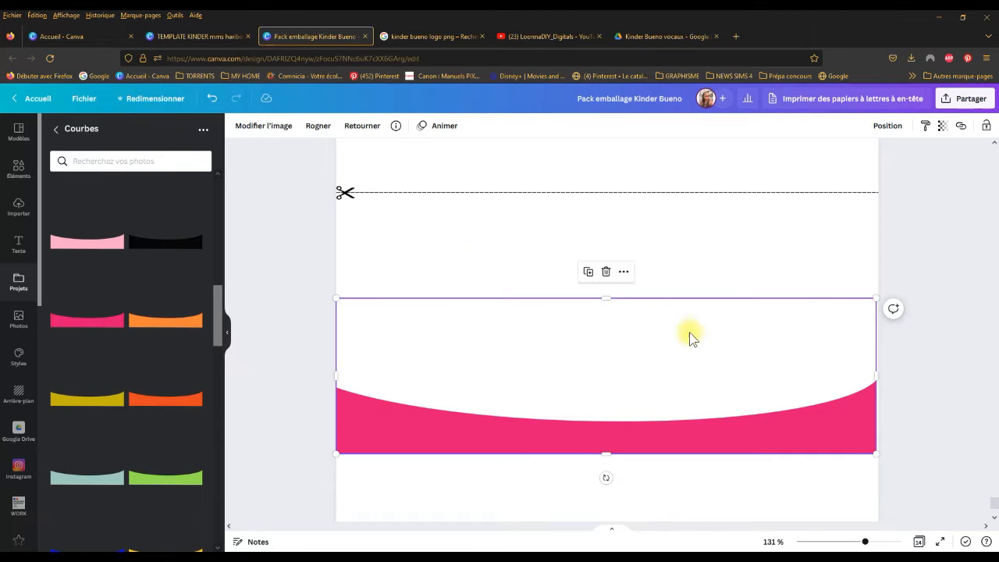
left_click(460, 259)
scroll(461, 256, "down", 2)
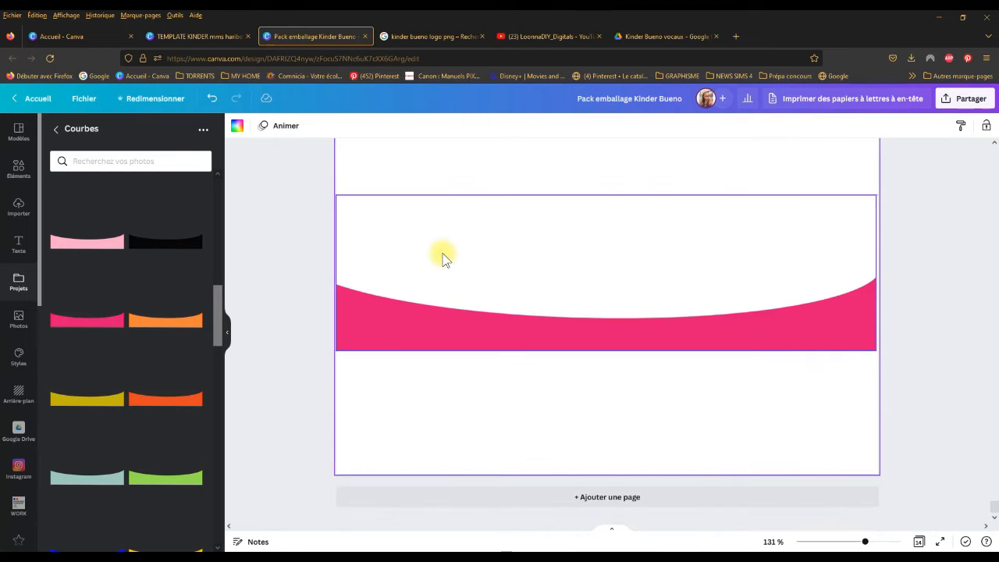
Step: Recolour the pink curve on the lower wrapper with the Blush duotone effect
left_click(402, 313)
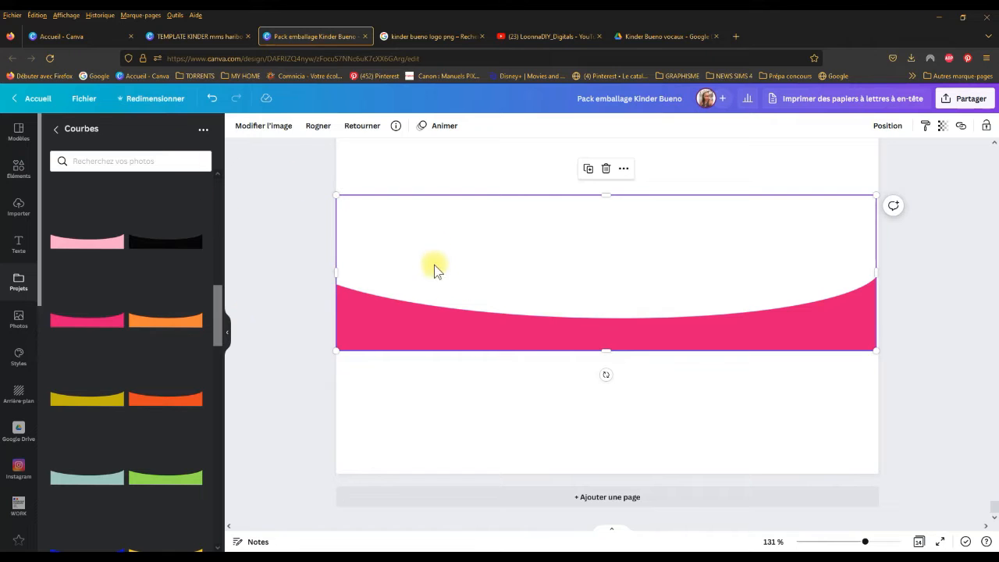
left_click(484, 422)
left_click(476, 310)
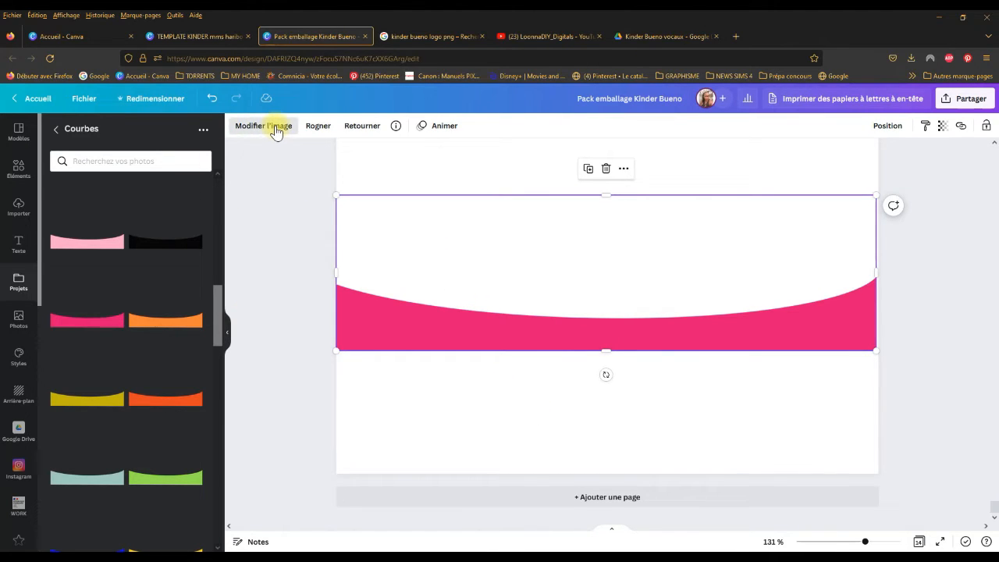
left_click(276, 127)
mouse_move(221, 207)
left_mouse_down()
mouse_move(205, 293)
mouse_move(209, 343)
left_mouse_up()
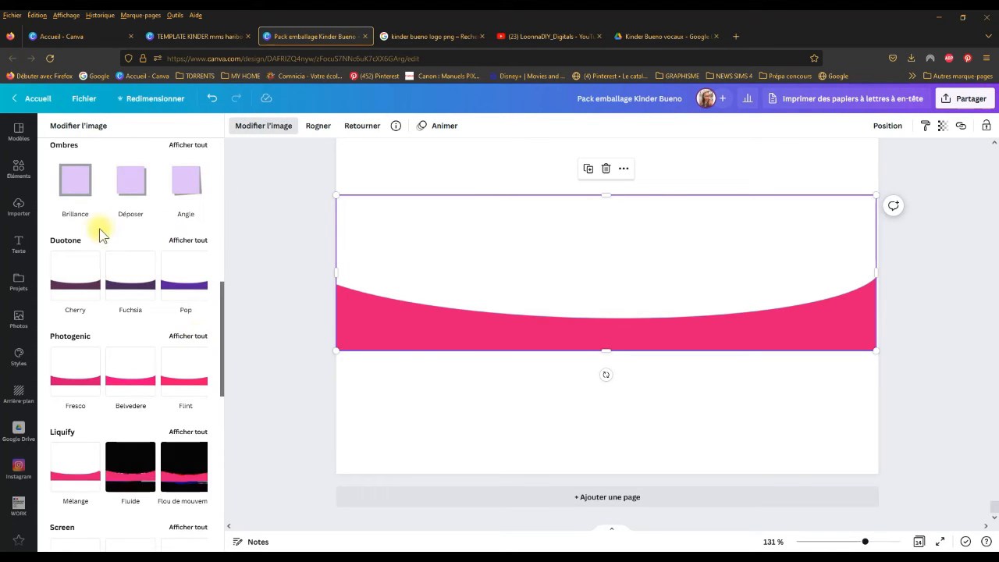
left_click(189, 241)
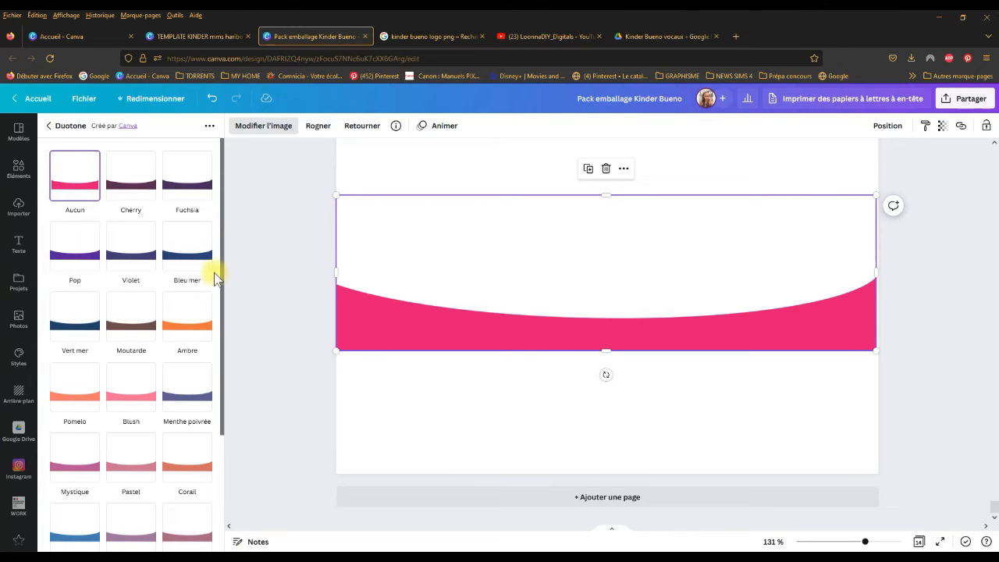
left_click_drag(224, 238, 239, 208)
left_click(129, 400)
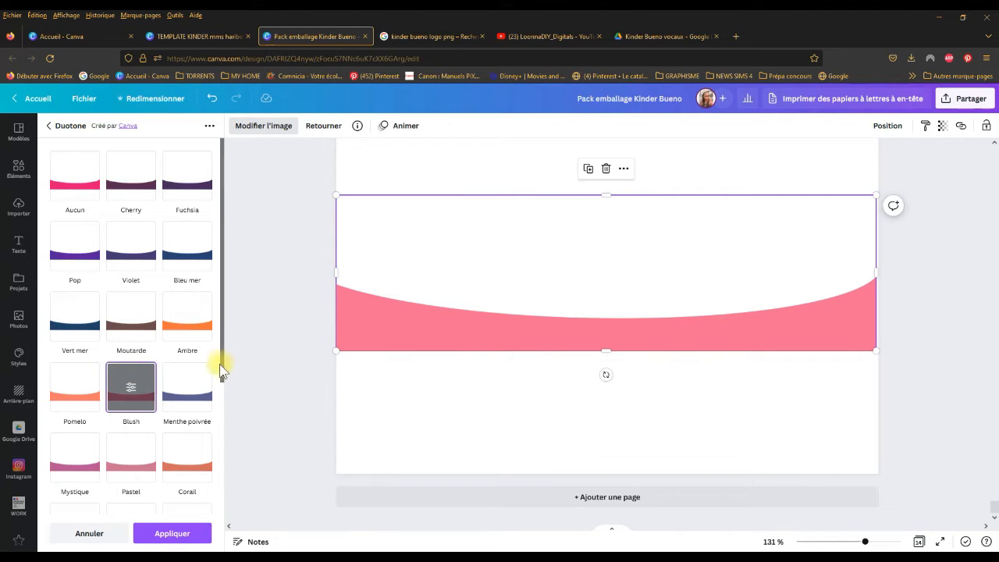
Step: Try the Myrtille duotone on the lower wrapper's curve and switch it to Bleu mer
left_click_drag(221, 186, 203, 341)
left_click(74, 399)
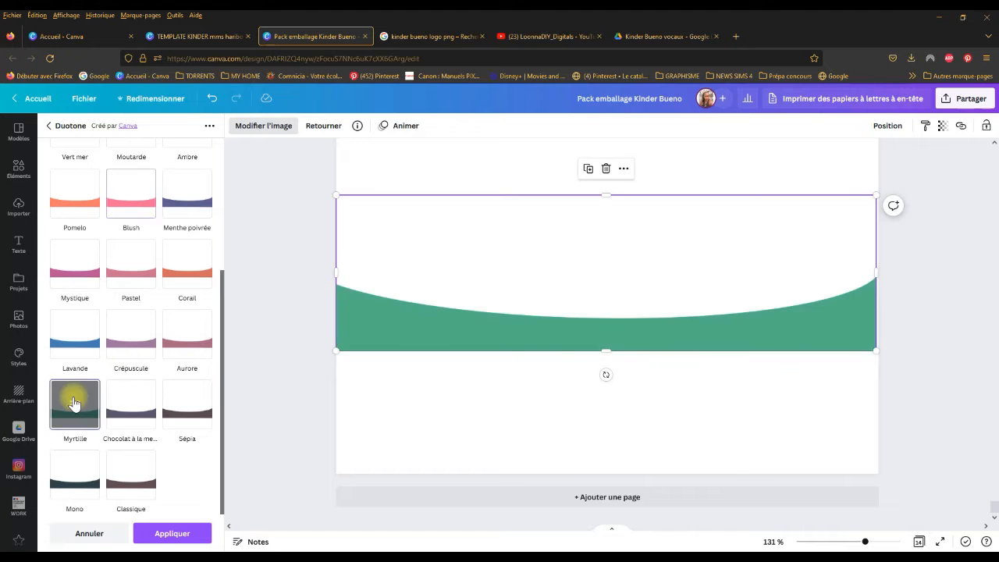
scroll(181, 242, "up", 2)
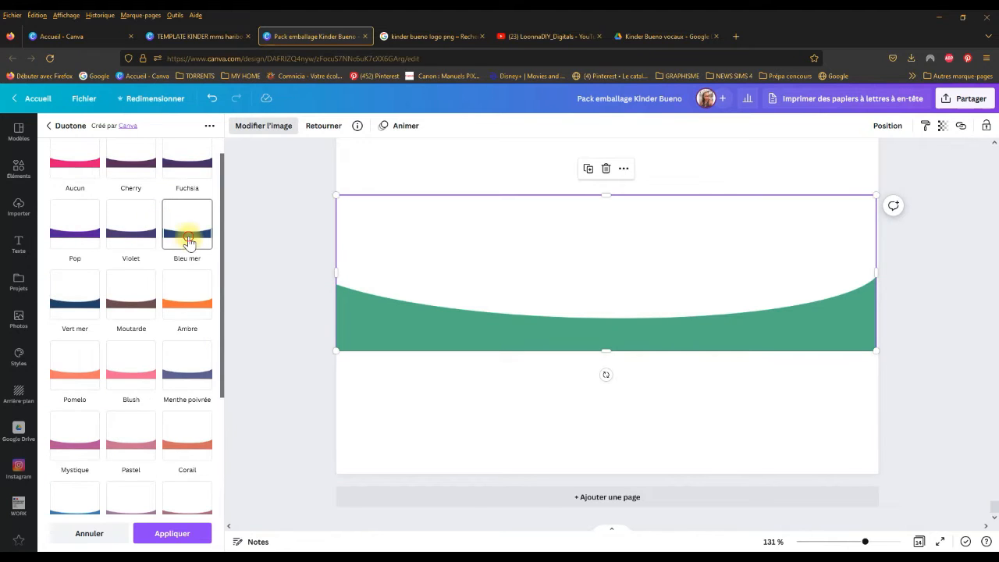
left_click(188, 242)
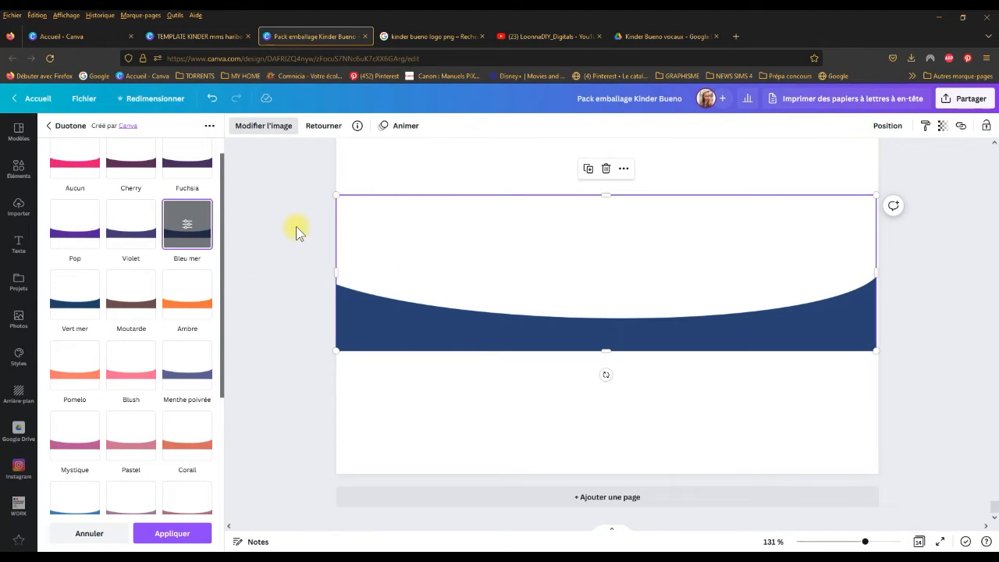
left_click(279, 222)
left_click(308, 243)
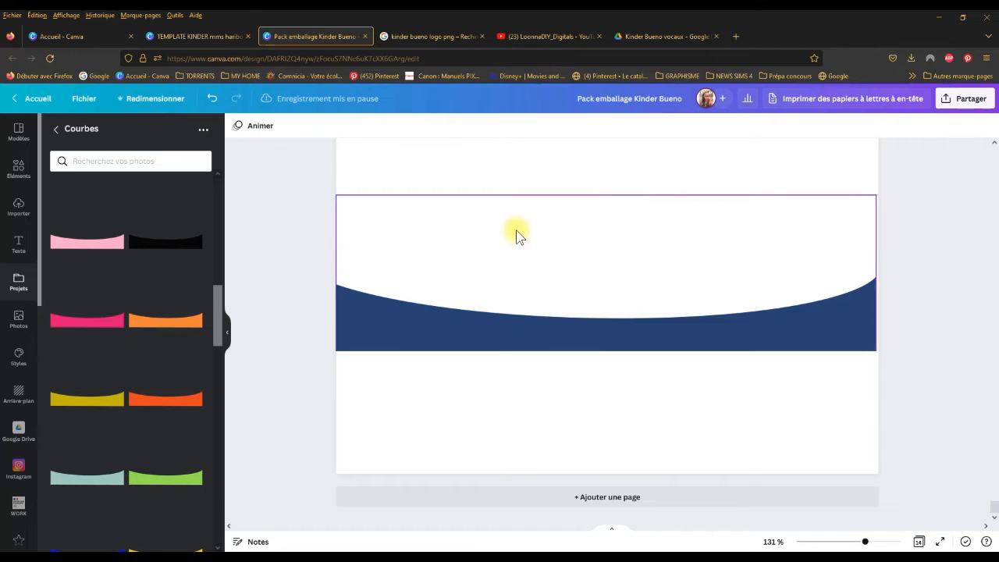
Step: Look through the plain and glitter curves in the Courbes folder and delete the blue curve from the lower wrapper
scroll(183, 286, "down", 6)
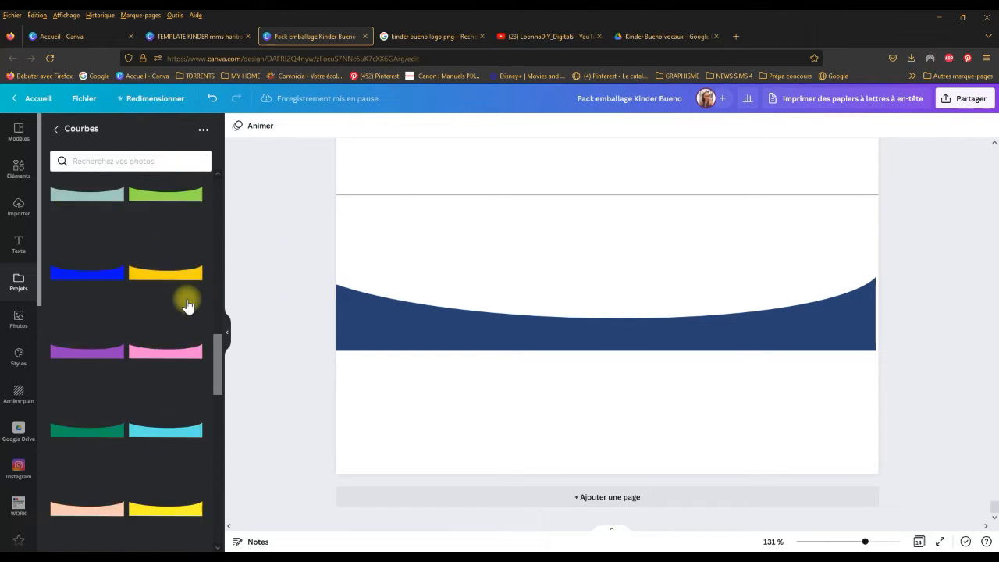
scroll(185, 299, "down", 4)
left_click(376, 323)
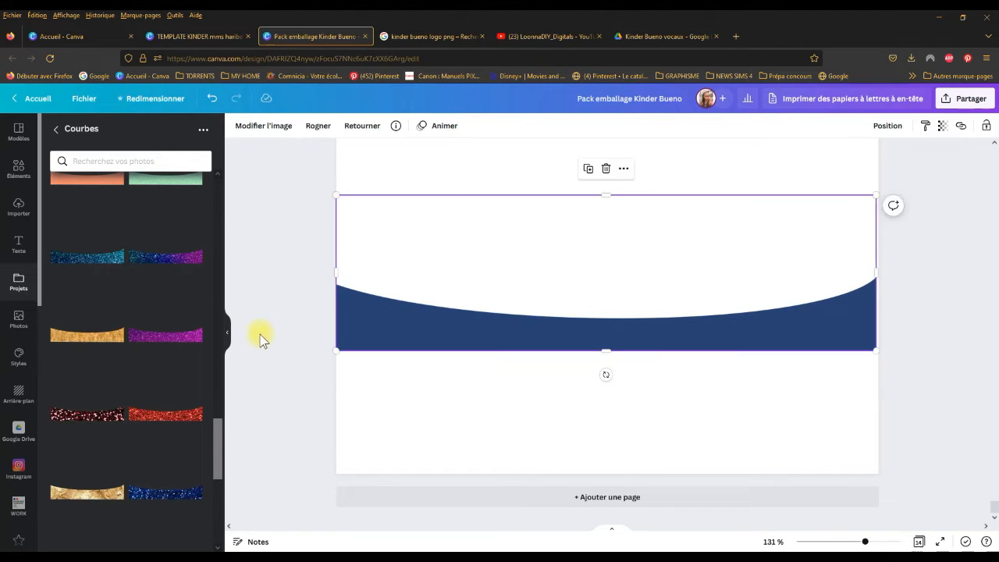
scroll(181, 316, "down", 4)
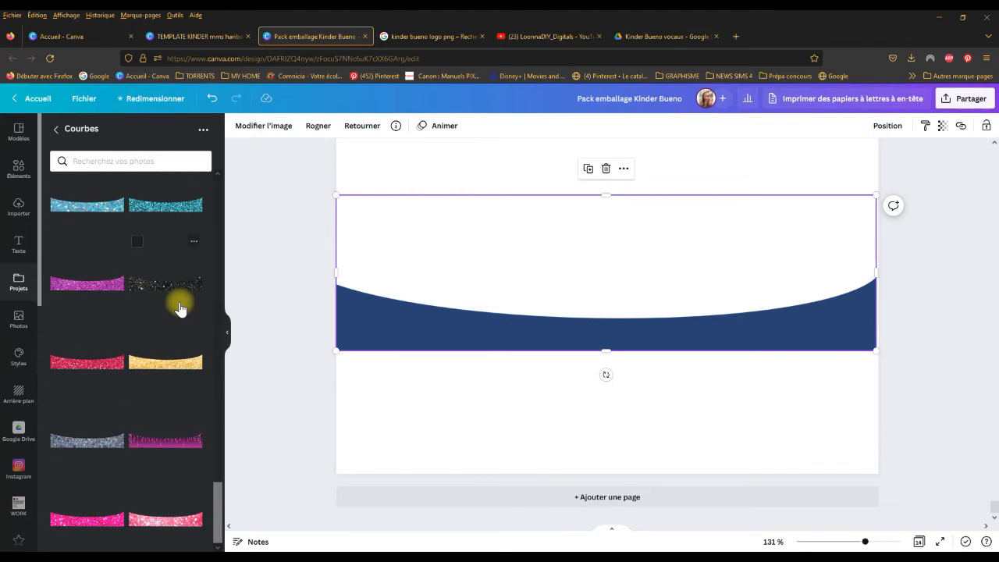
scroll(162, 289, "up", 5)
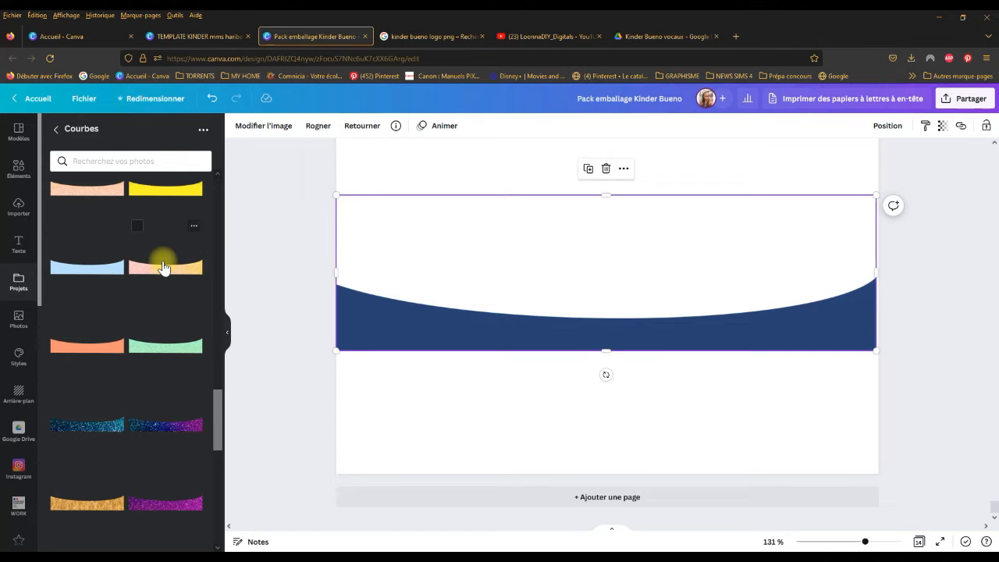
scroll(168, 336, "down", 3)
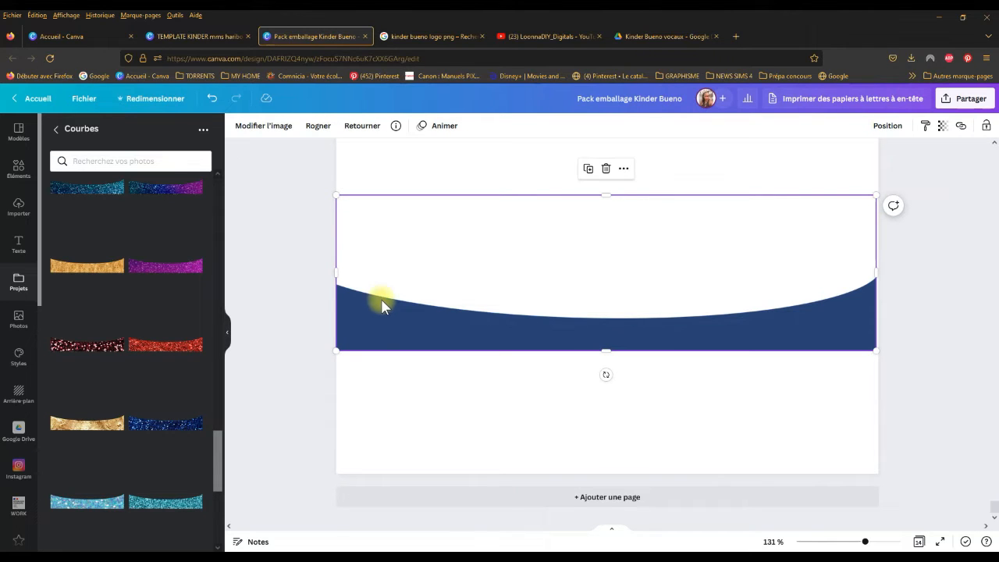
scroll(406, 266, "up", 4)
scroll(527, 224, "down", 3)
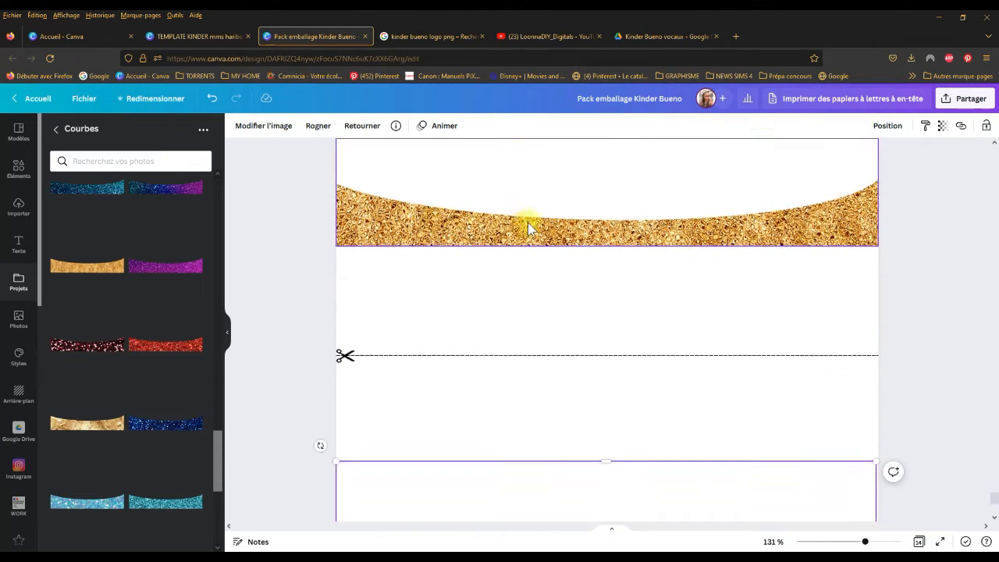
key("Delete")
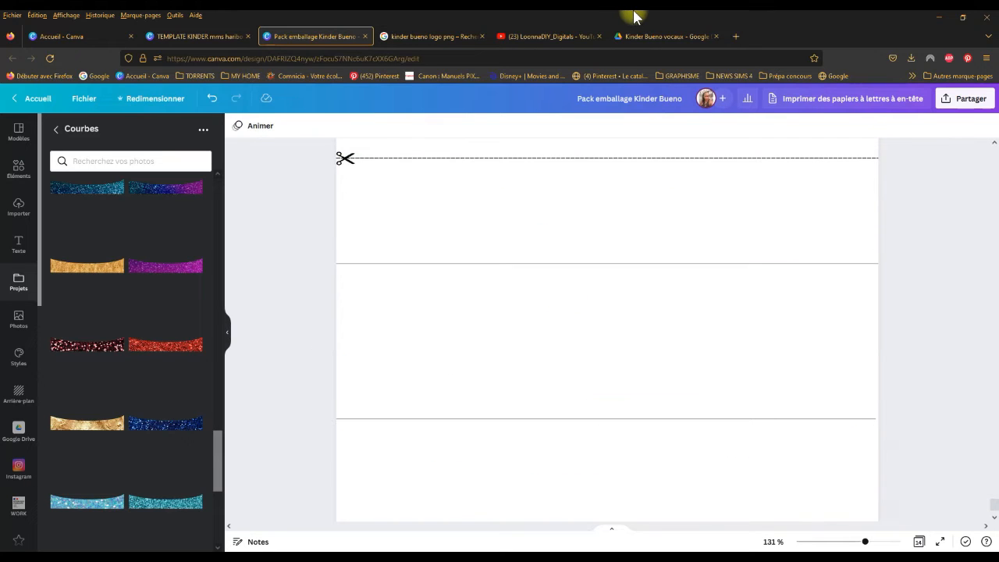
Step: Try the dark red and dark blue glitter curves on the lower wrapper, removing each one after placing it
left_click(100, 345)
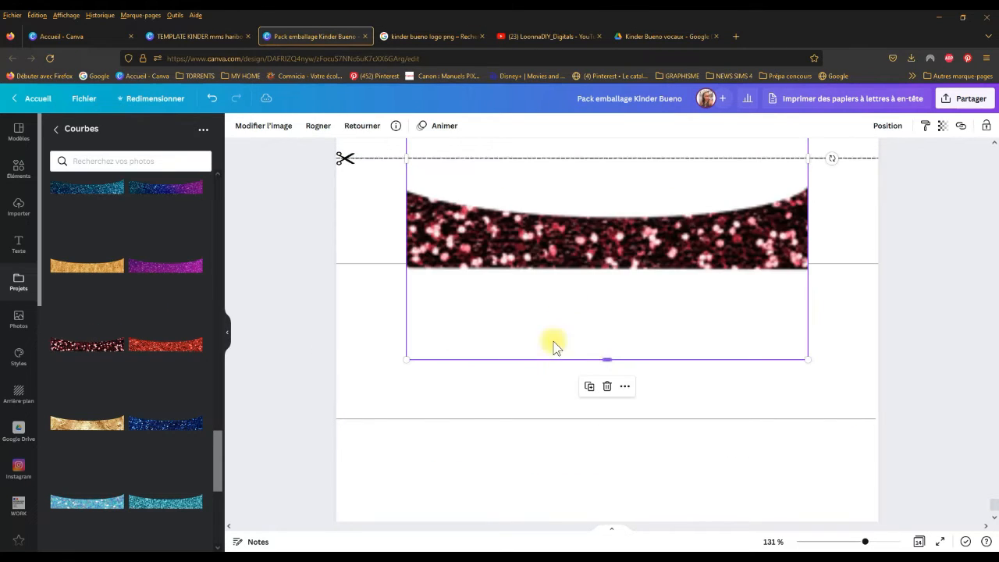
left_click_drag(569, 238, 559, 322)
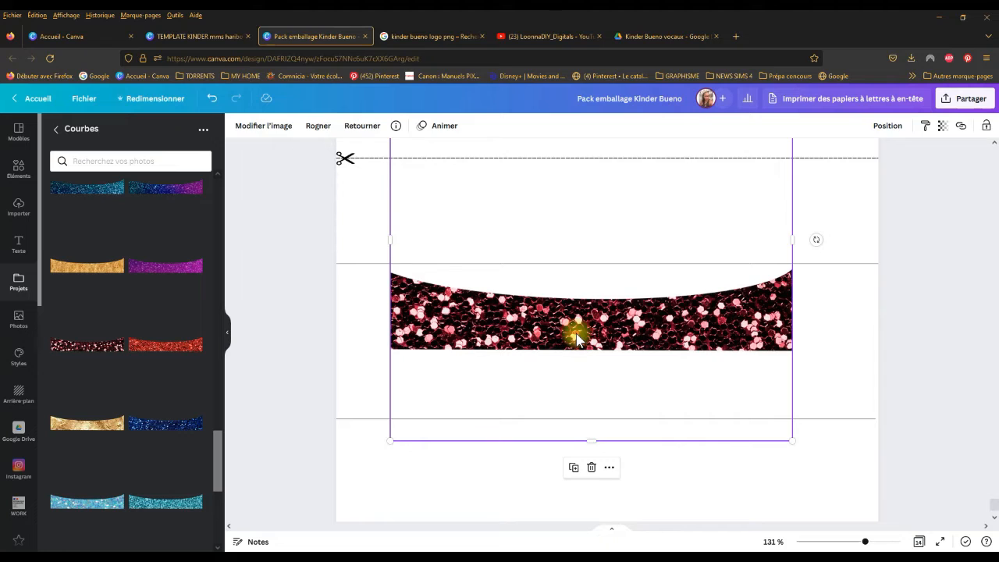
key("Delete")
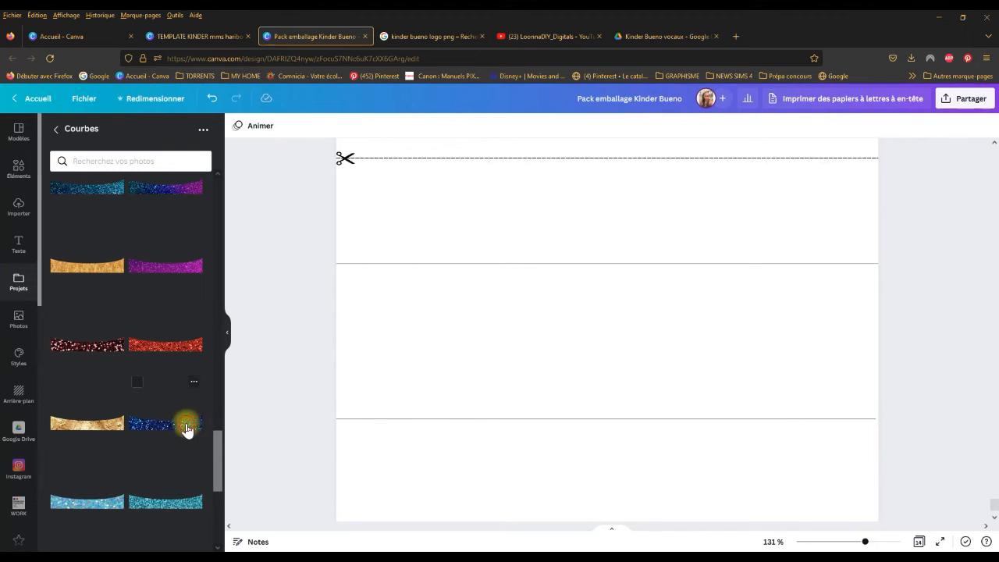
left_click(187, 424)
left_click_drag(535, 238, 515, 320)
key("Delete")
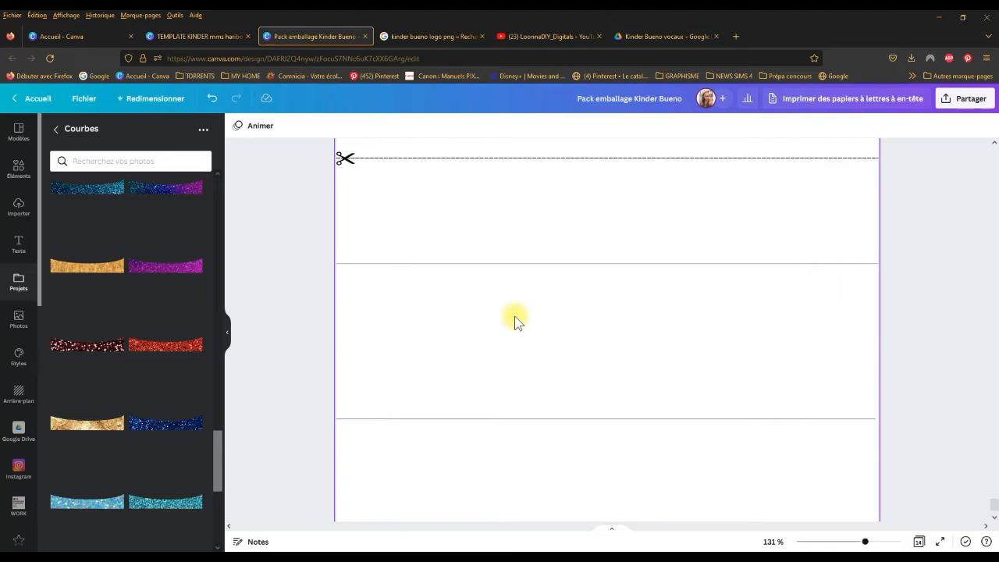
Step: Try the gold marbled curve on the lower wrapper, crop the empty space below it and delete it
left_click(76, 428)
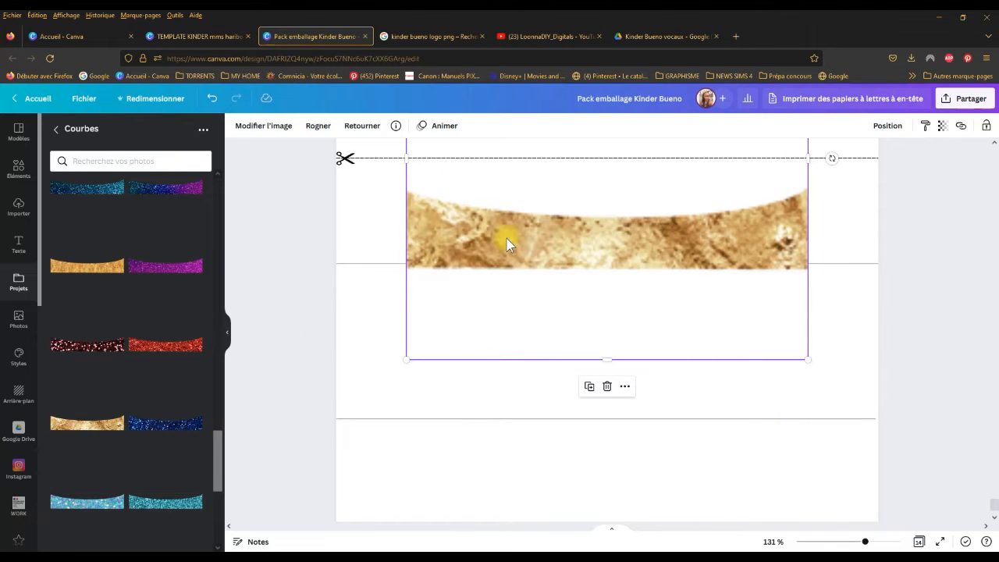
left_click_drag(591, 239, 582, 398)
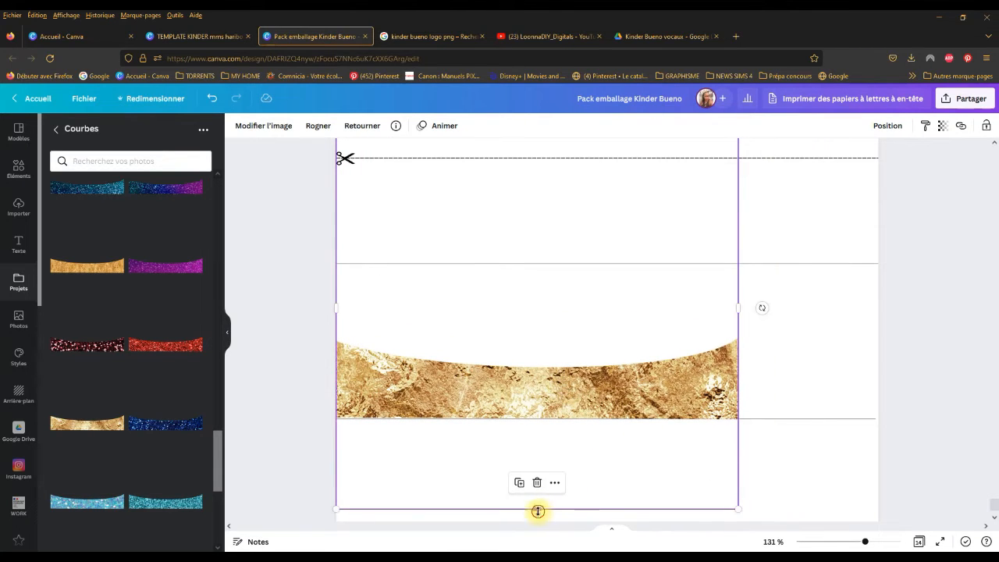
left_click_drag(538, 512, 505, 396)
left_click_drag(655, 199, 661, 208)
left_click_drag(553, 373, 610, 417)
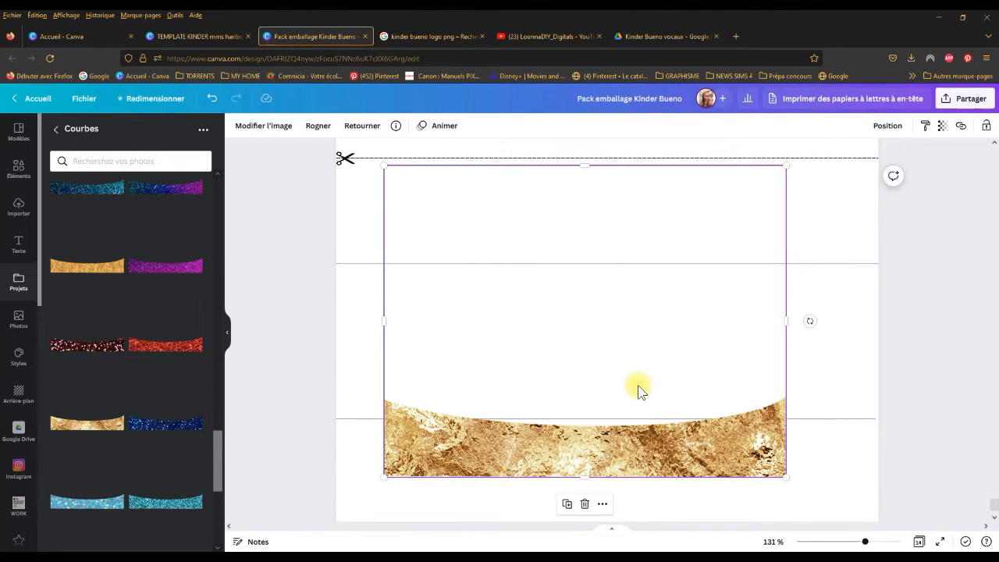
key("Delete")
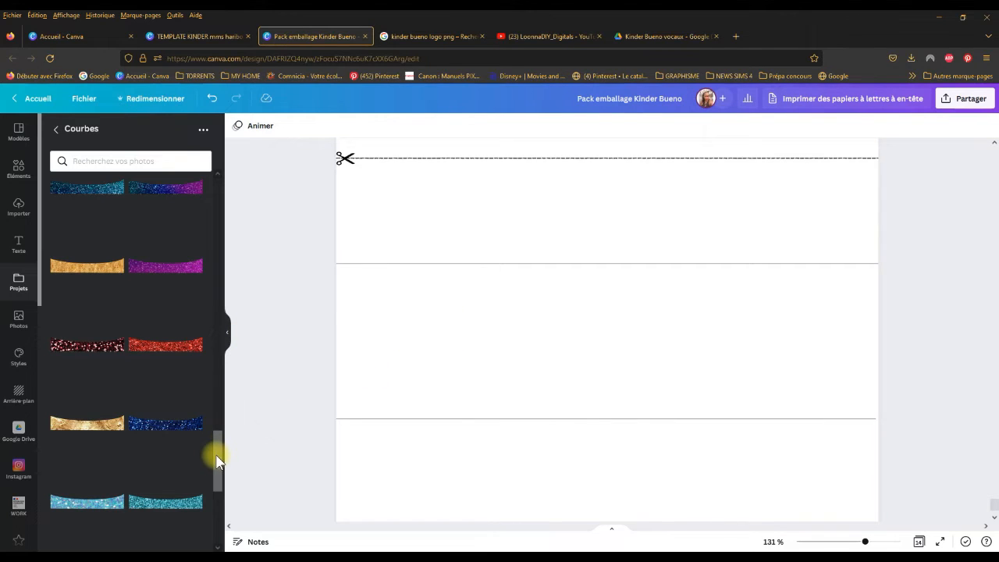
Step: Look through the whole Courbes folder, from the plain coloured curves to the glitter ones
left_click_drag(216, 457, 210, 524)
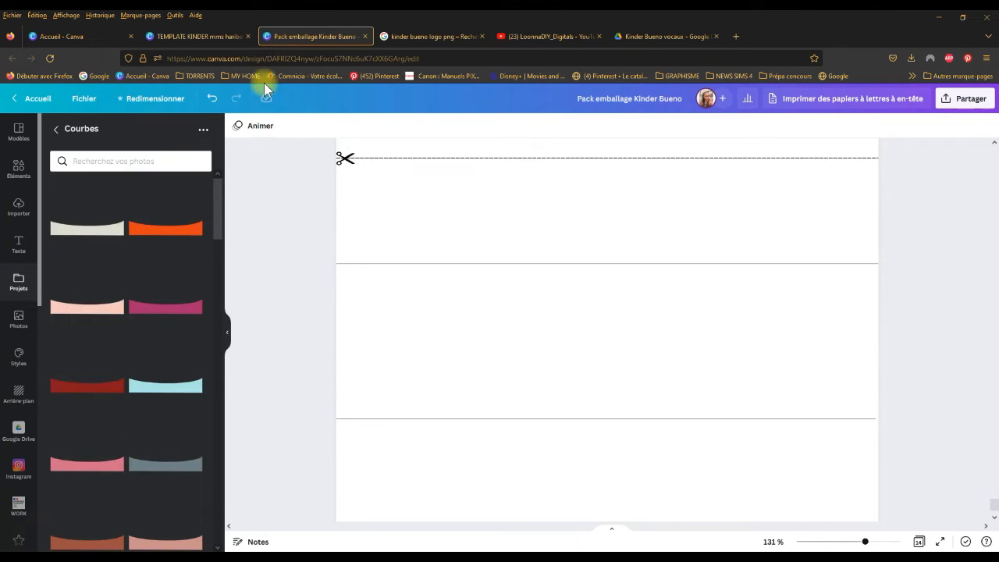
left_click_drag(264, 83, 223, 177)
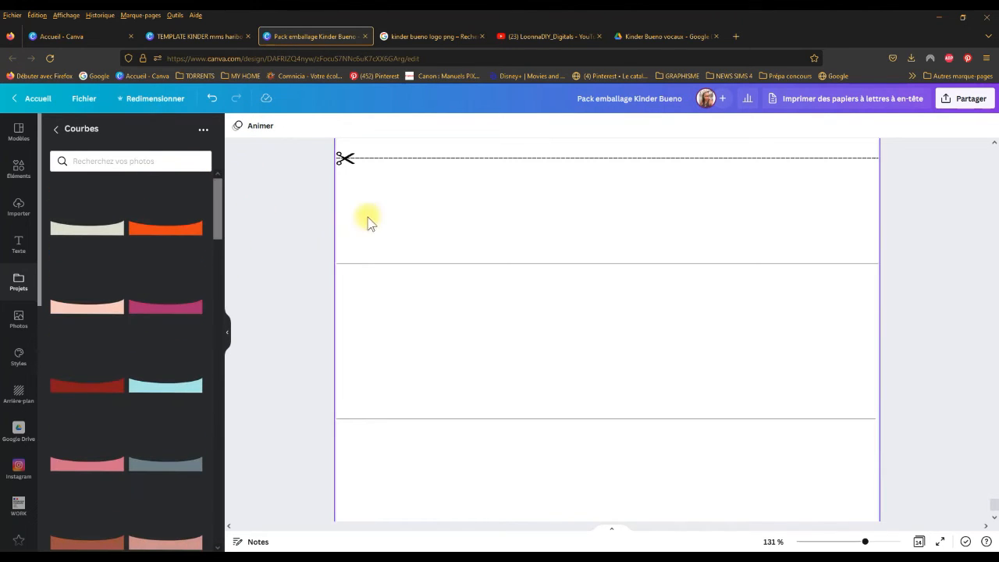
left_click_drag(216, 223, 212, 531)
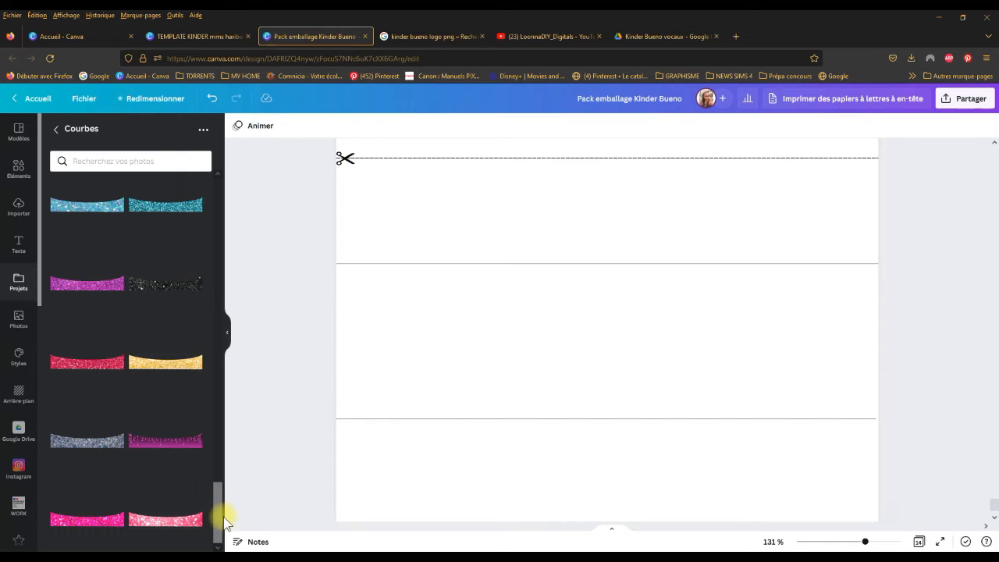
left_click_drag(222, 517, 250, 185)
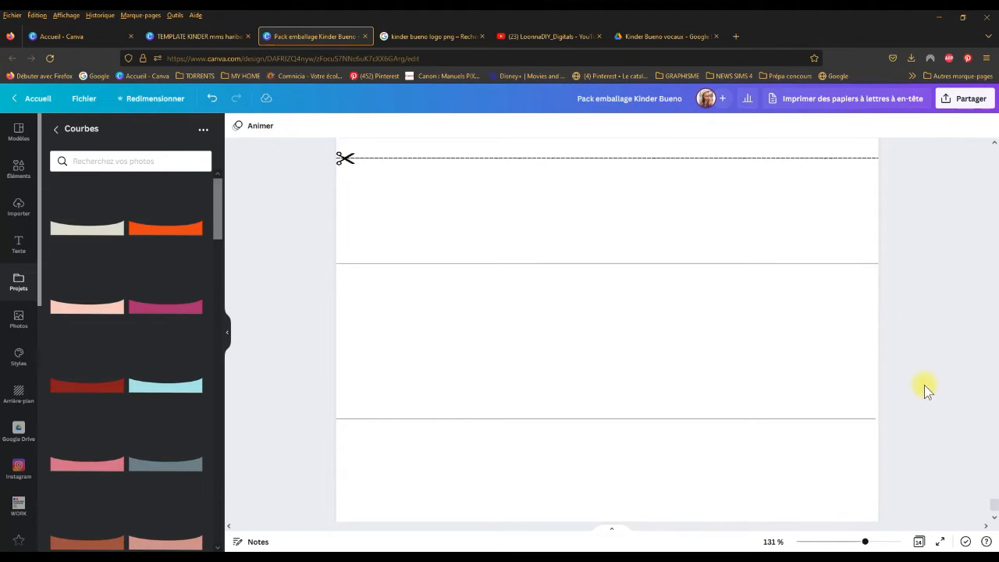
Step: Go back to the finished Santa Baby wrapper with the red glitter wave and examine its layout
left_click_drag(993, 511, 983, 245)
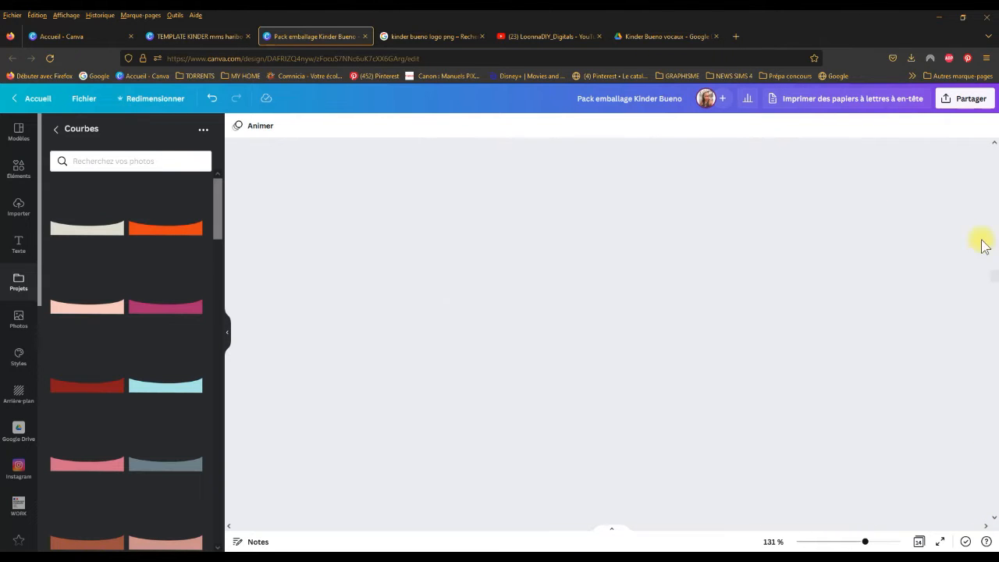
scroll(672, 277, "down", 3)
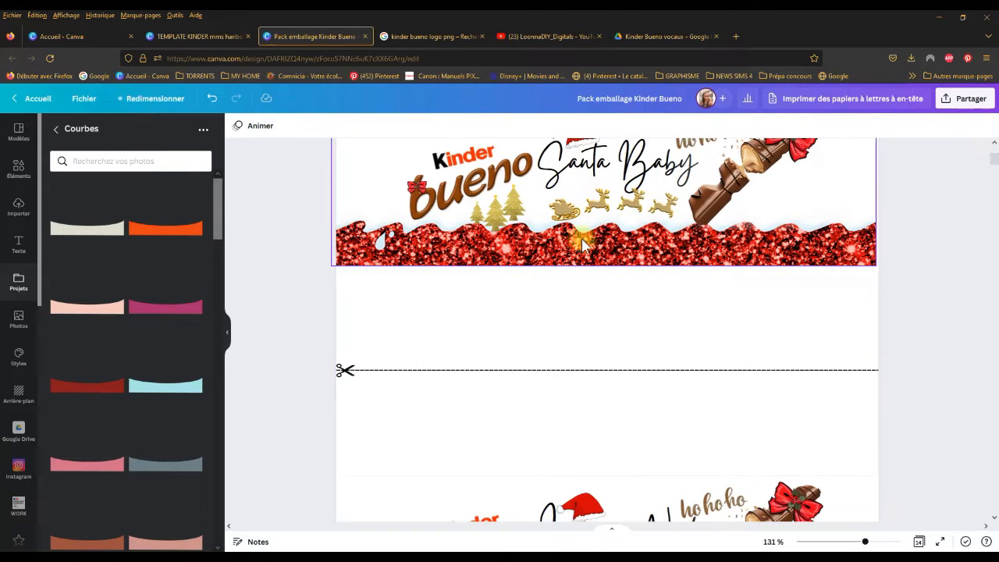
scroll(605, 242, "up", 2)
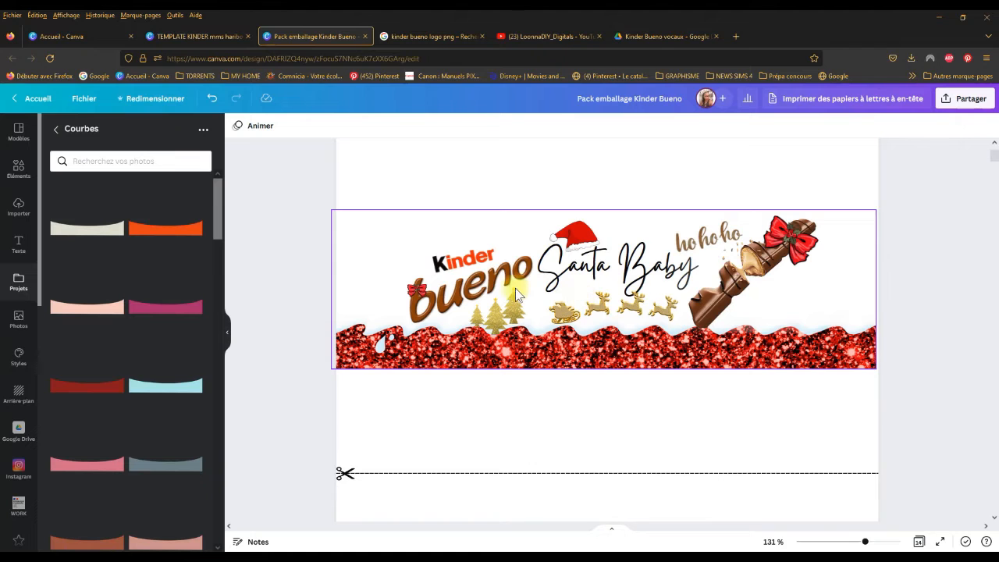
Step: Look through the finished wrappers below Santa Baby, examining their glitter and patterned waves, down to the page of loose Christmas illustrations
scroll(613, 316, "down", 6)
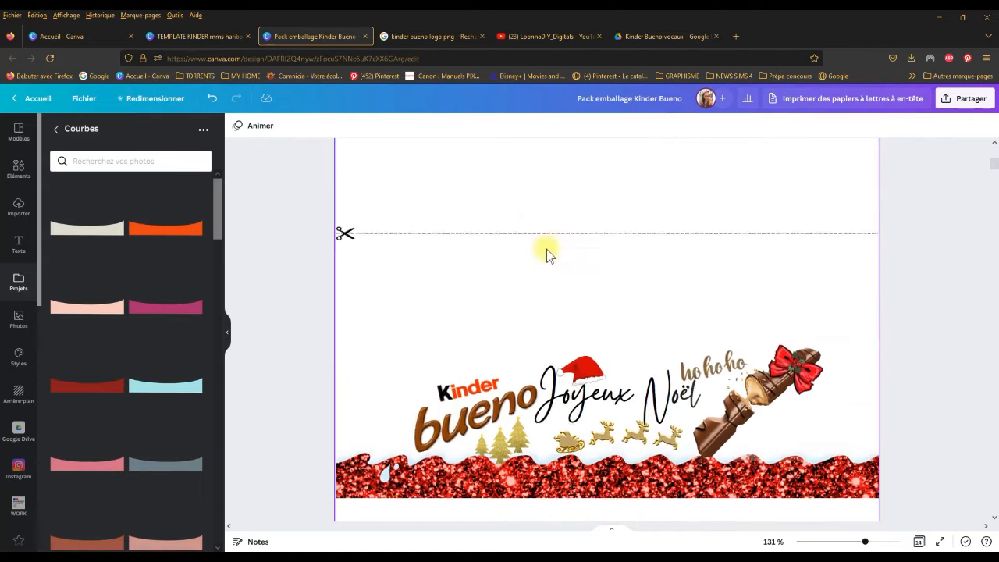
scroll(592, 256, "down", 6)
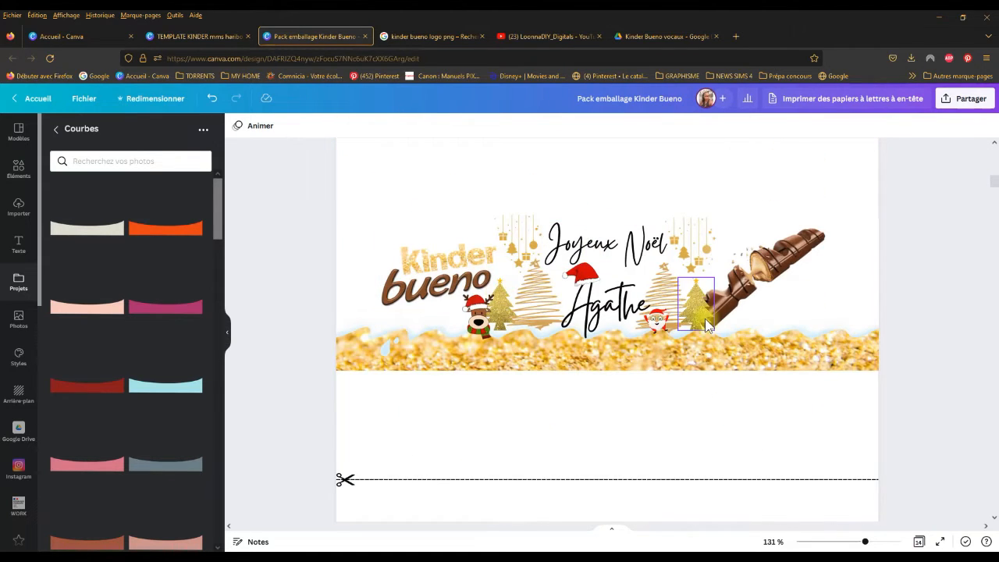
scroll(653, 308, "down", 5)
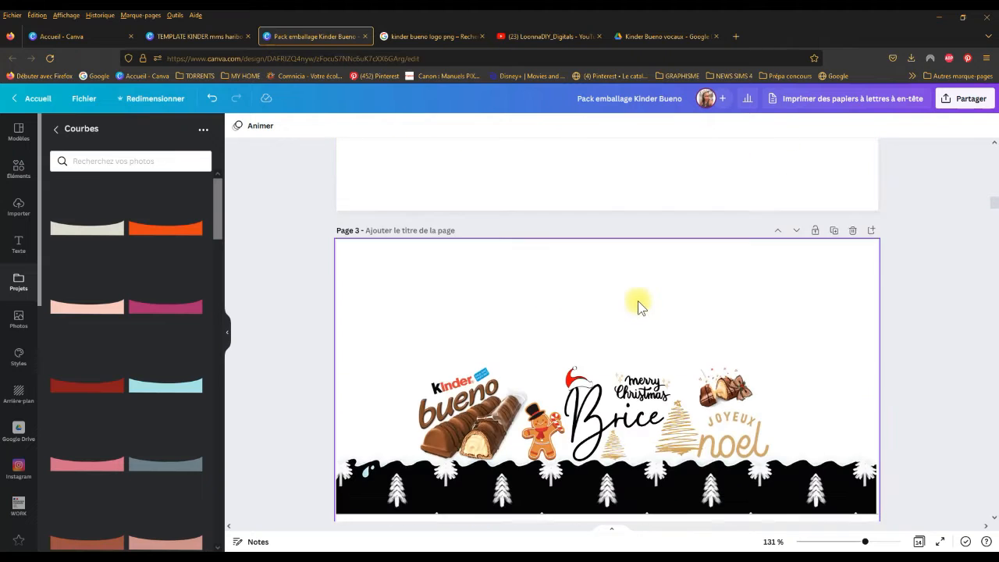
scroll(523, 388, "down", 2)
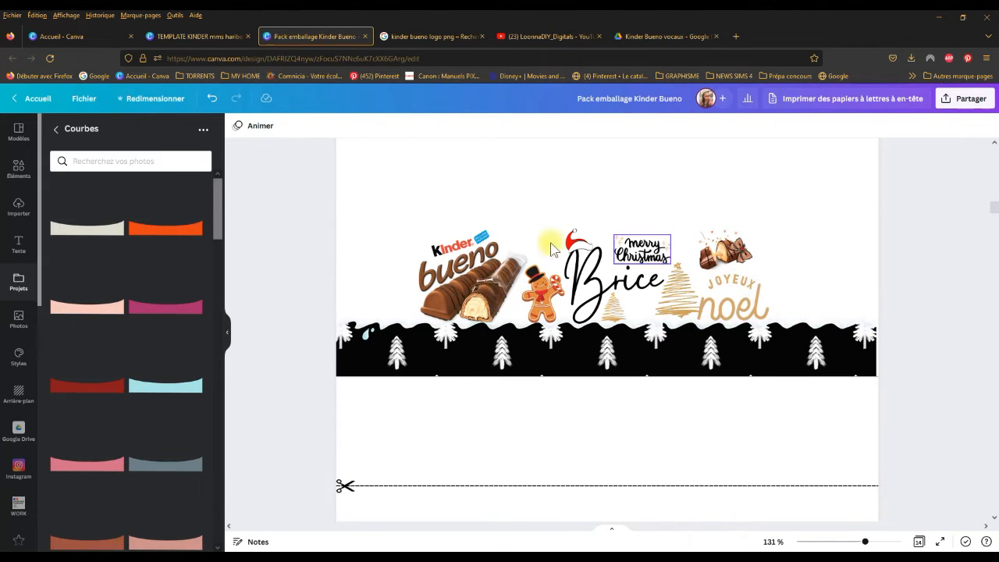
scroll(555, 279, "down", 5)
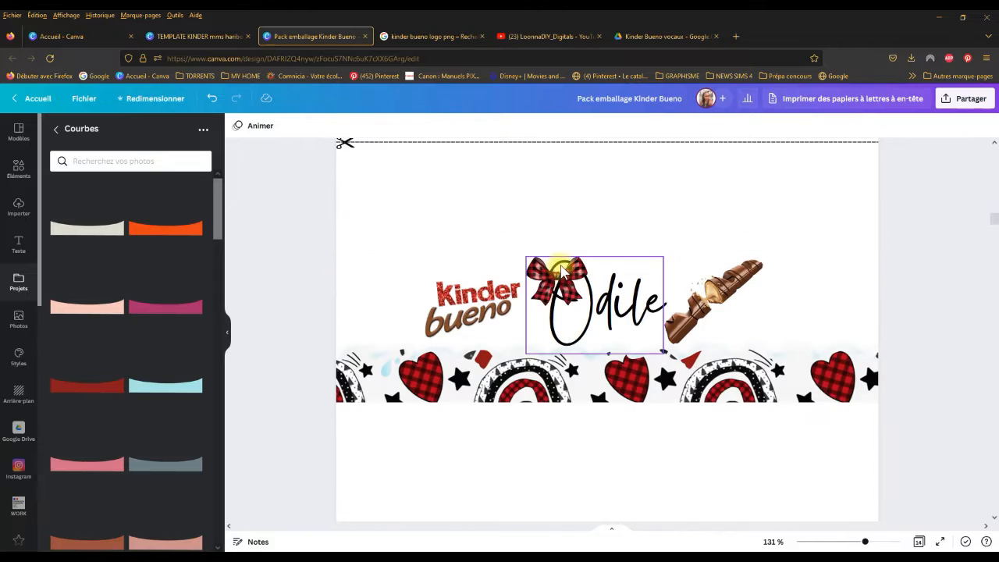
scroll(556, 275, "down", 7)
scroll(567, 273, "down", 10)
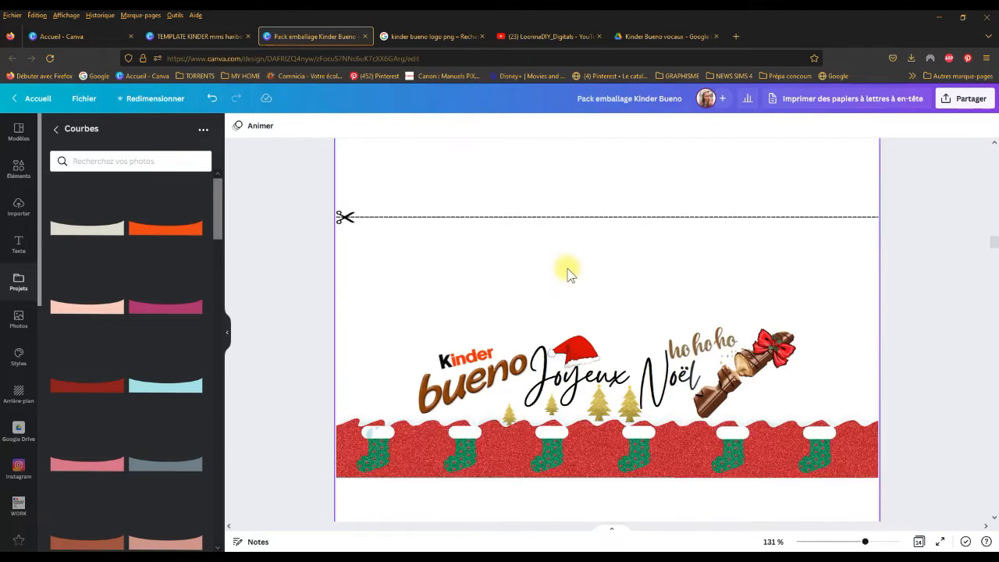
scroll(582, 285, "down", 6)
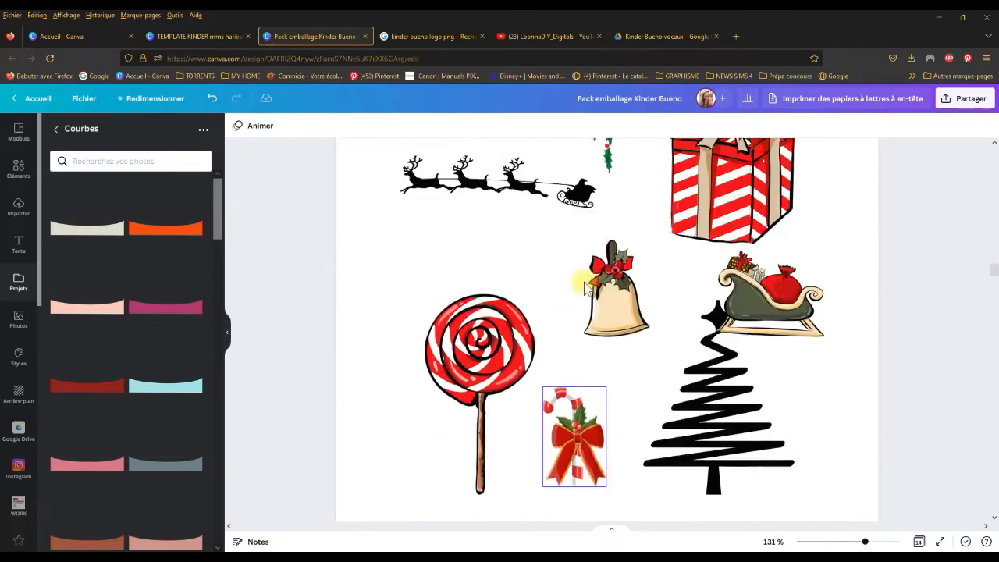